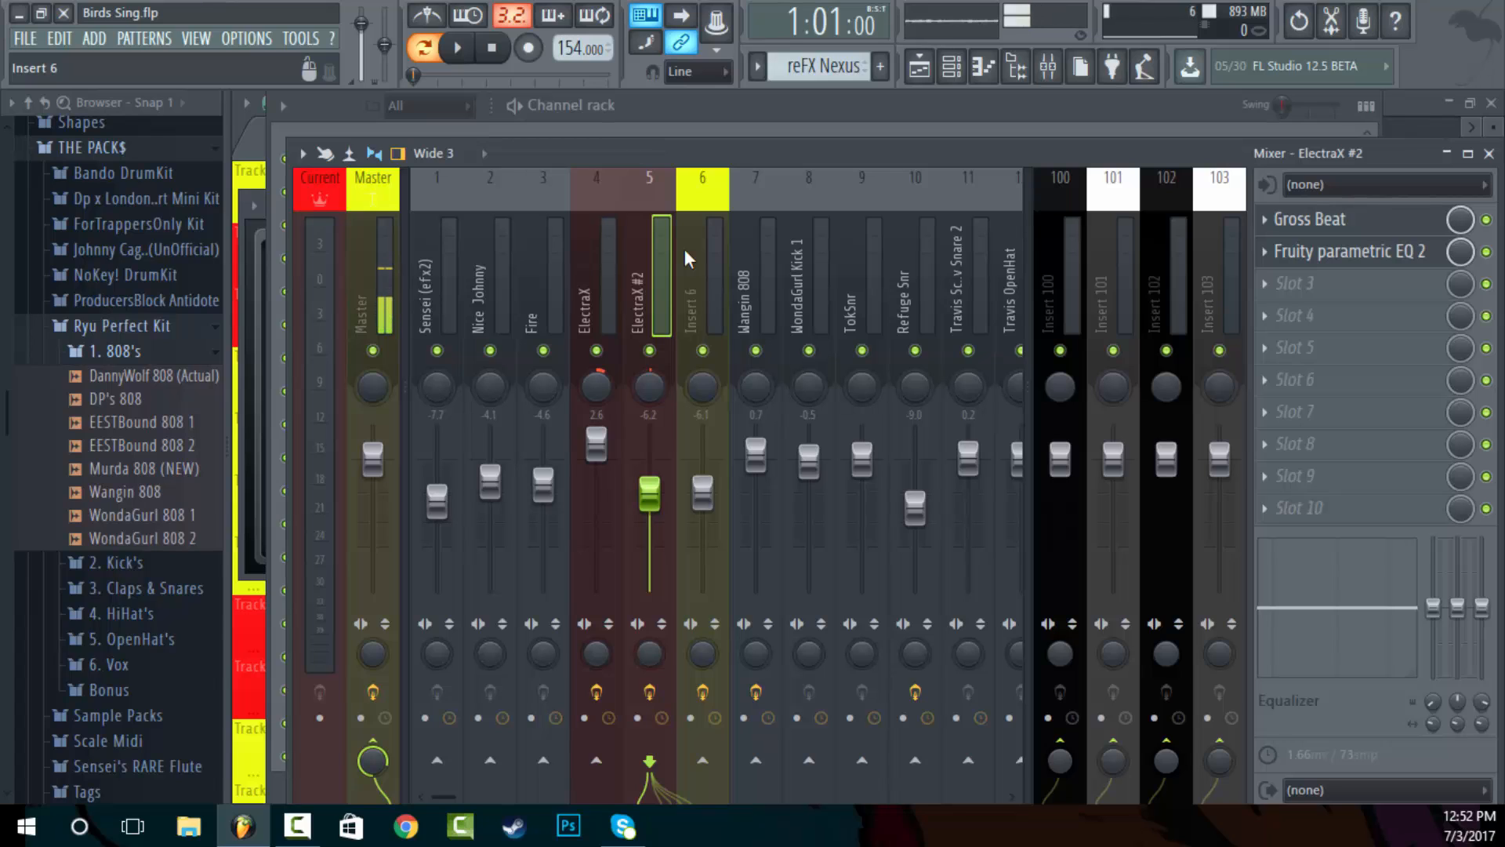
left_click(670, 106)
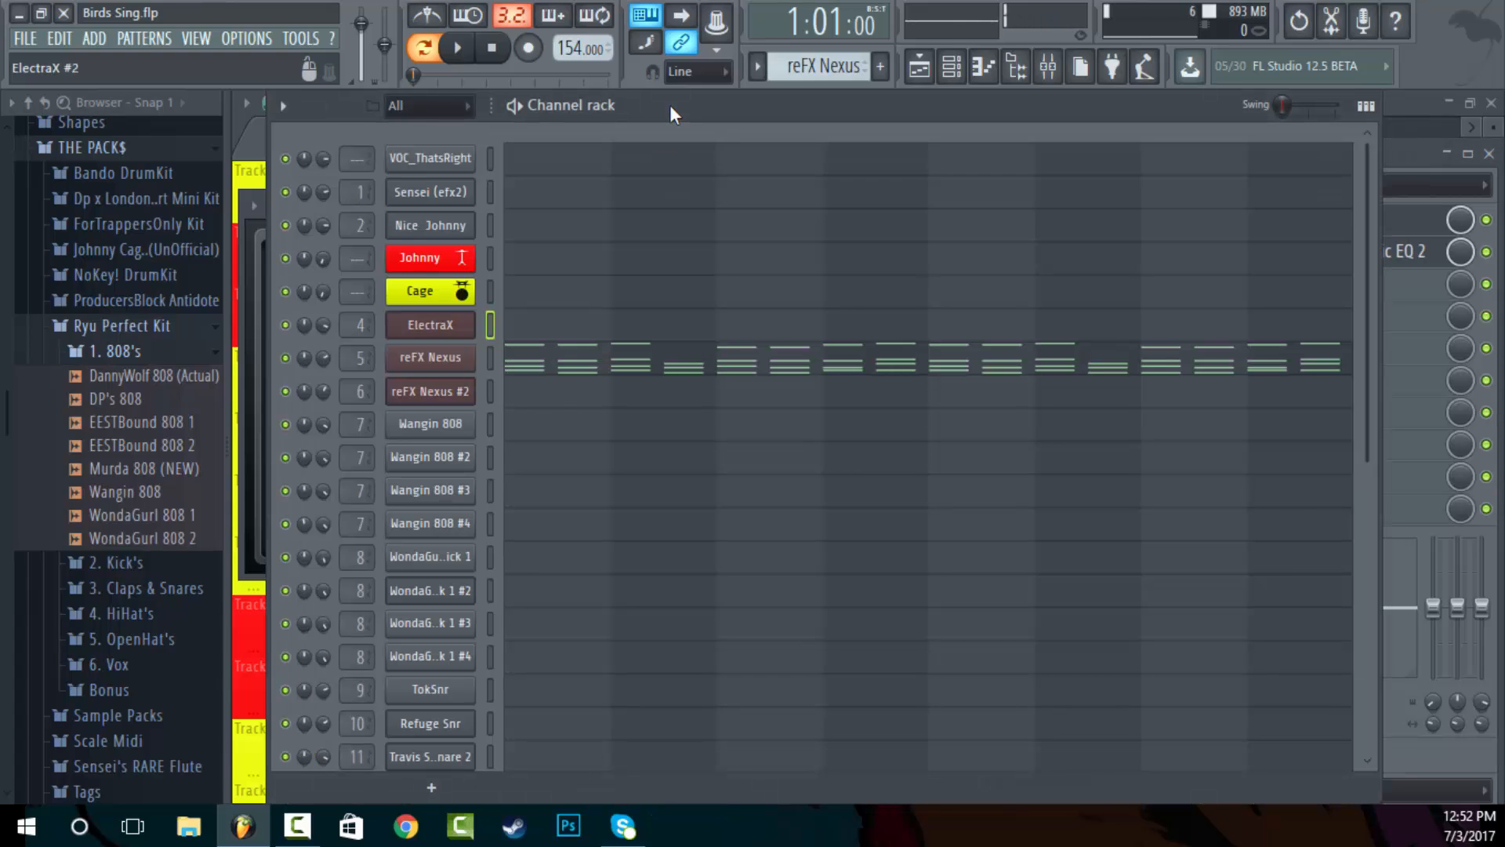
left_click(1048, 66)
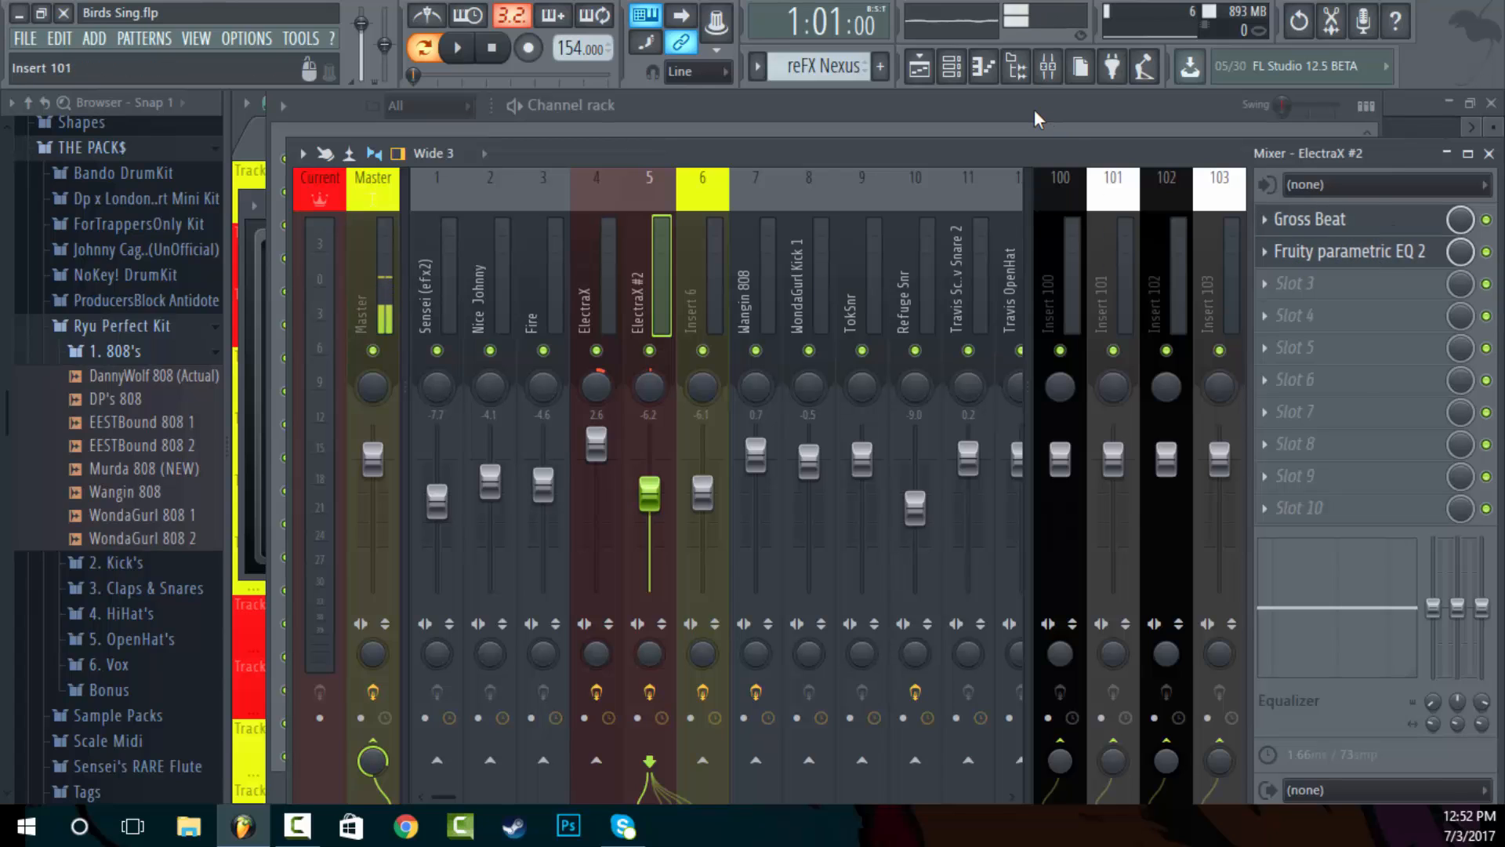
left_click(988, 119)
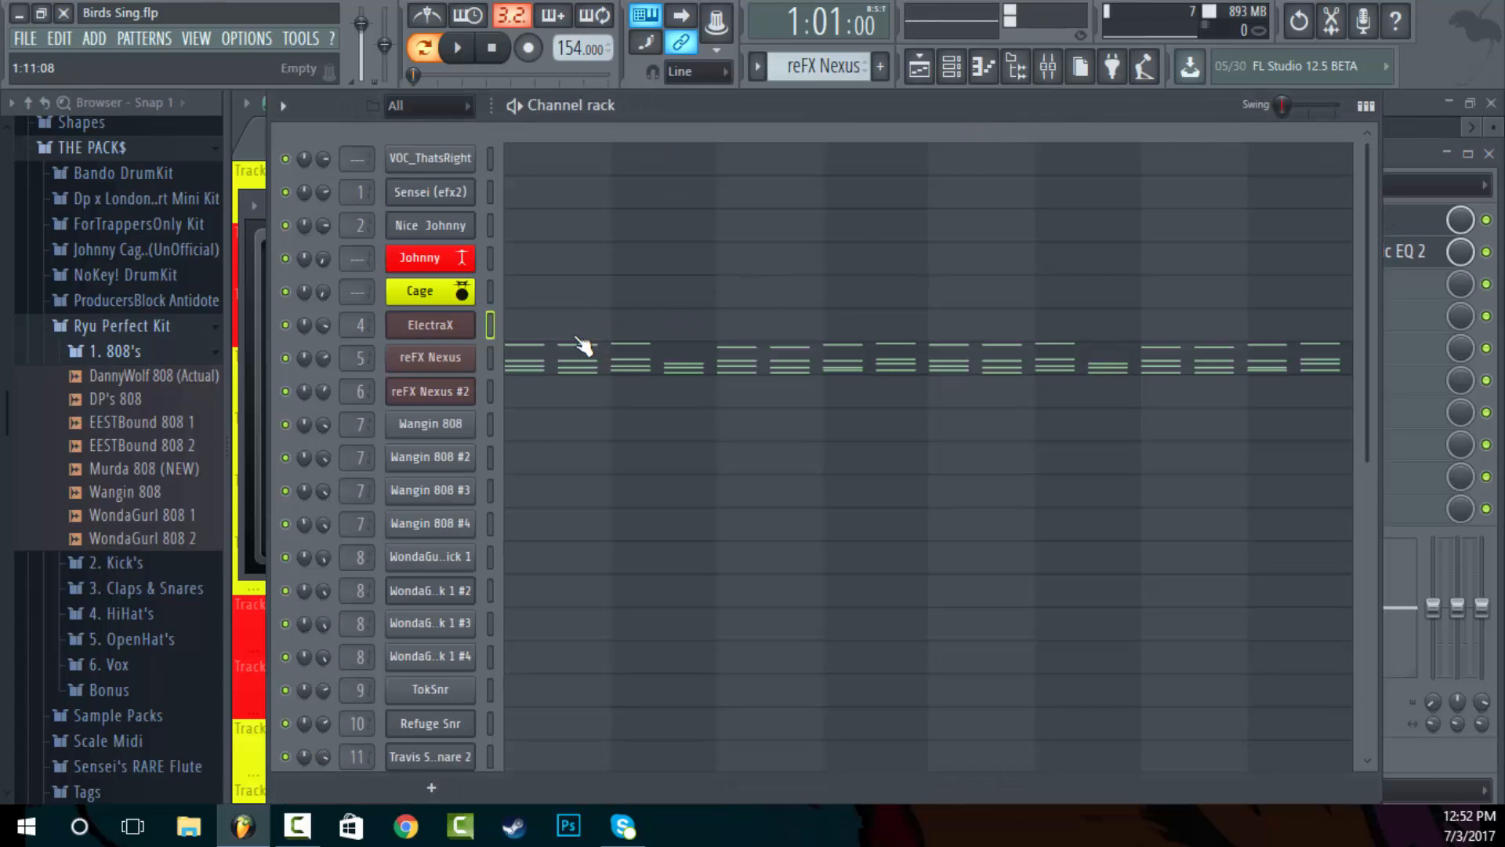
- Switch to the ElectraX pattern and bypass Fruity parametric EQ 2 and Gross Beat on the ElectraX mixer track
left_click_drag(823, 66, 824, 55)
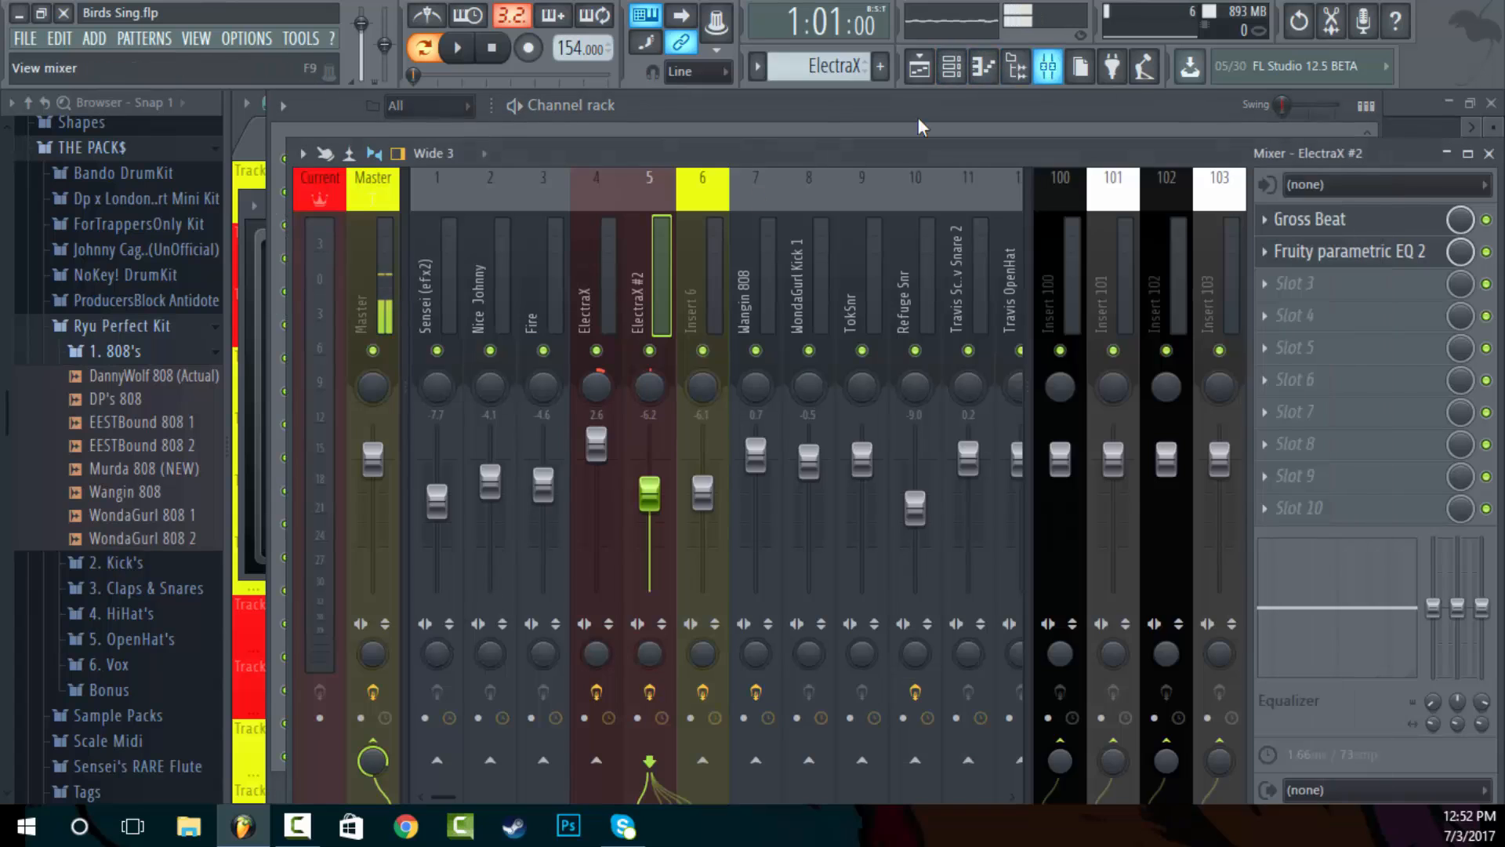
left_click(1048, 66)
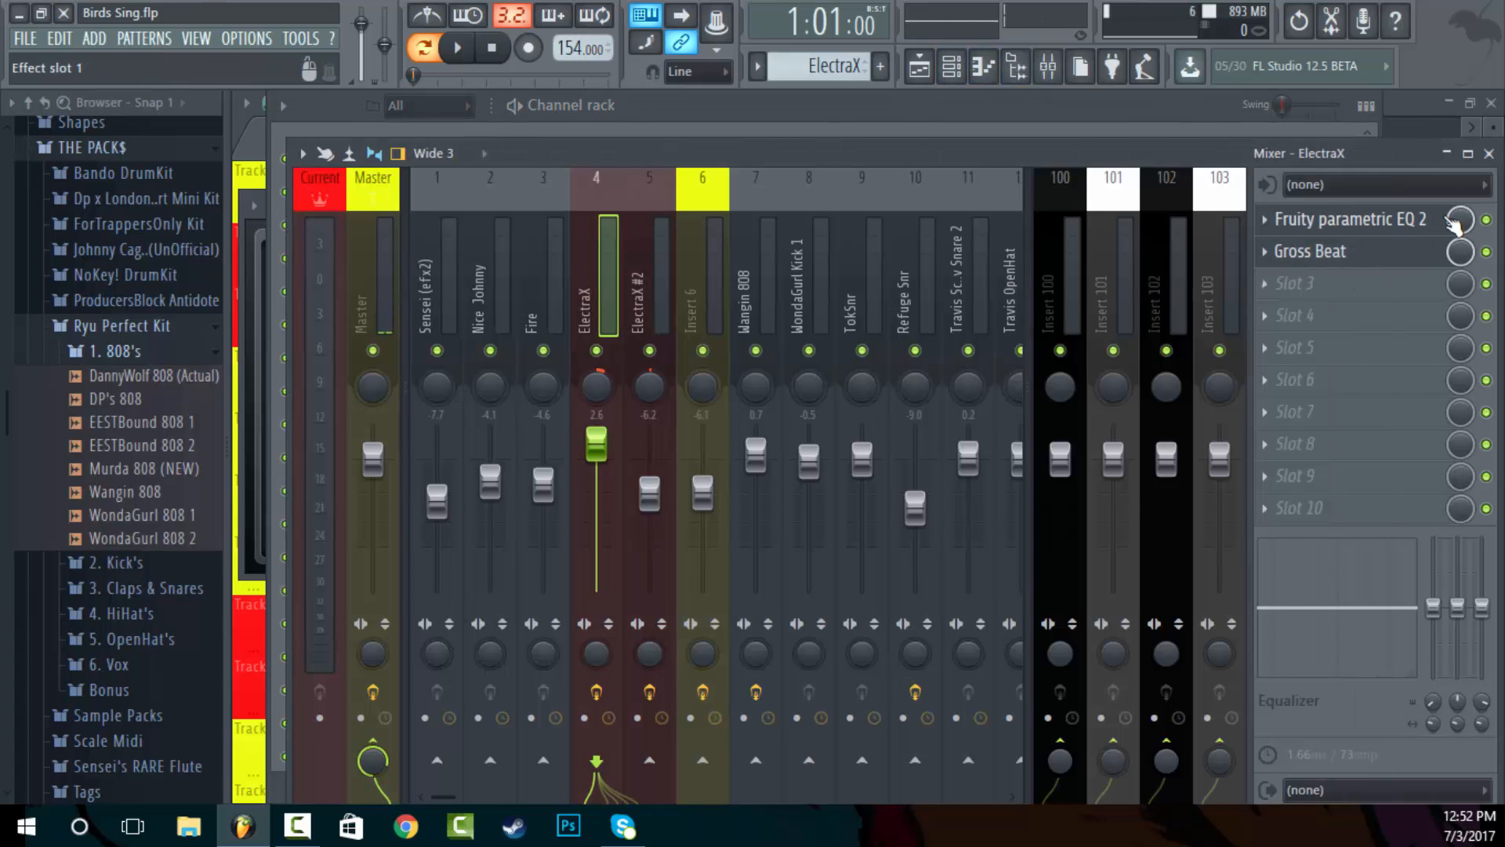
- Play back the ElectraX pattern from the channel rack with its effects bypassed, and stop playback
left_click(842, 126)
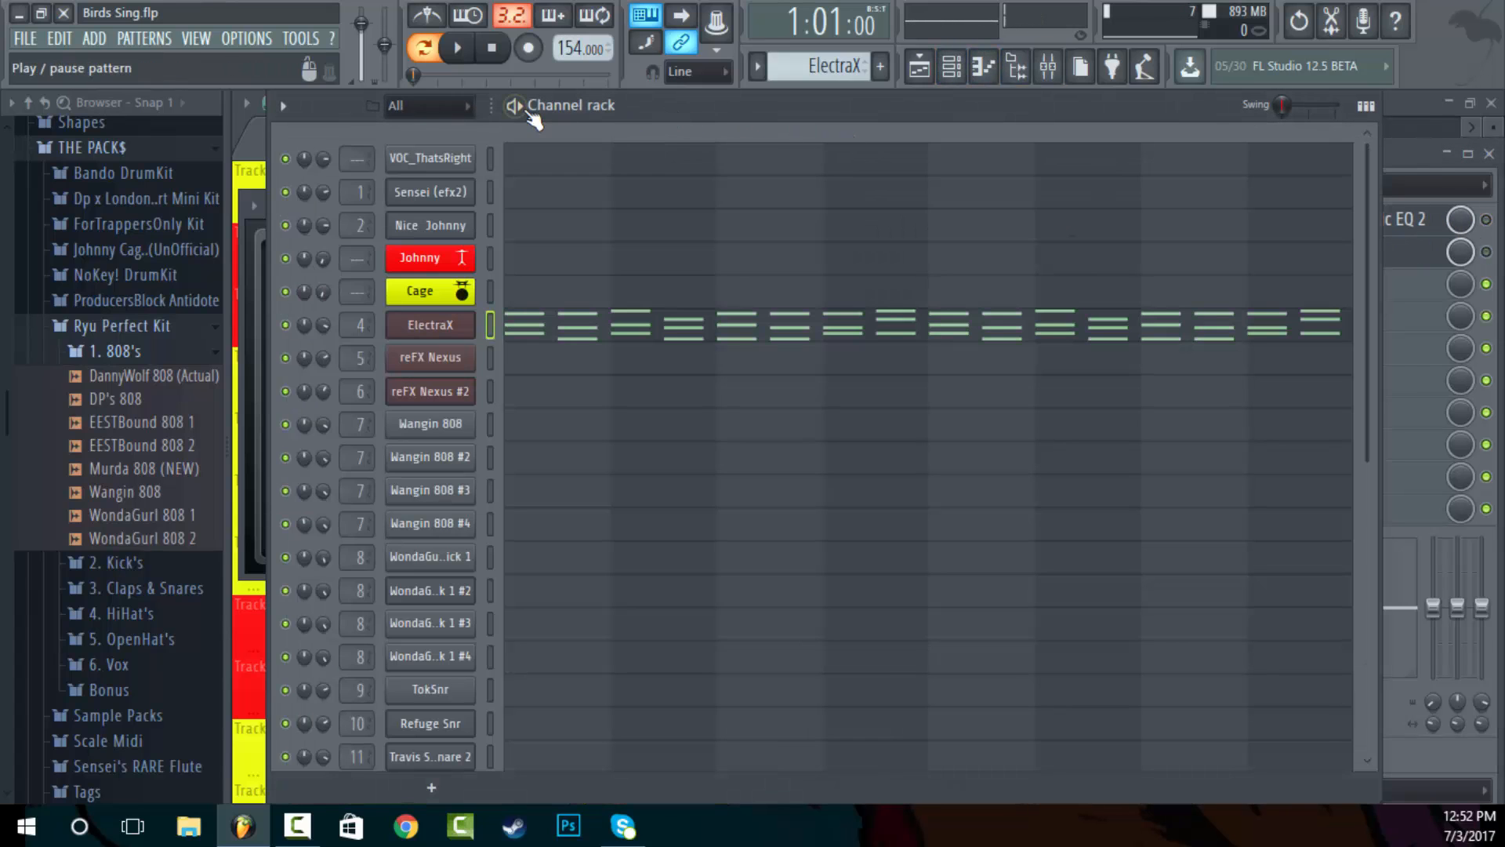
key("space")
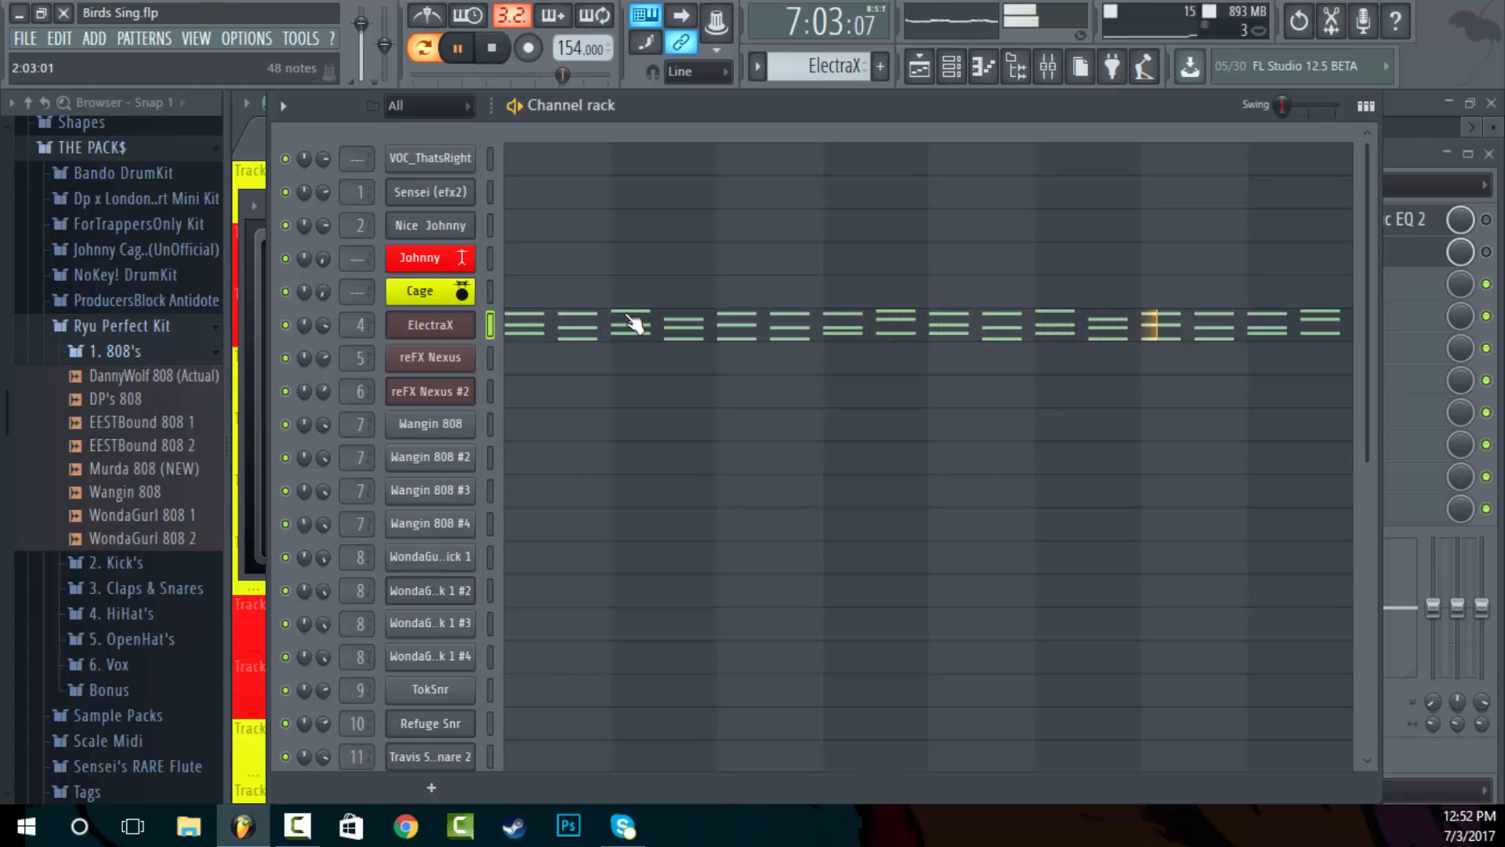
left_click(505, 49)
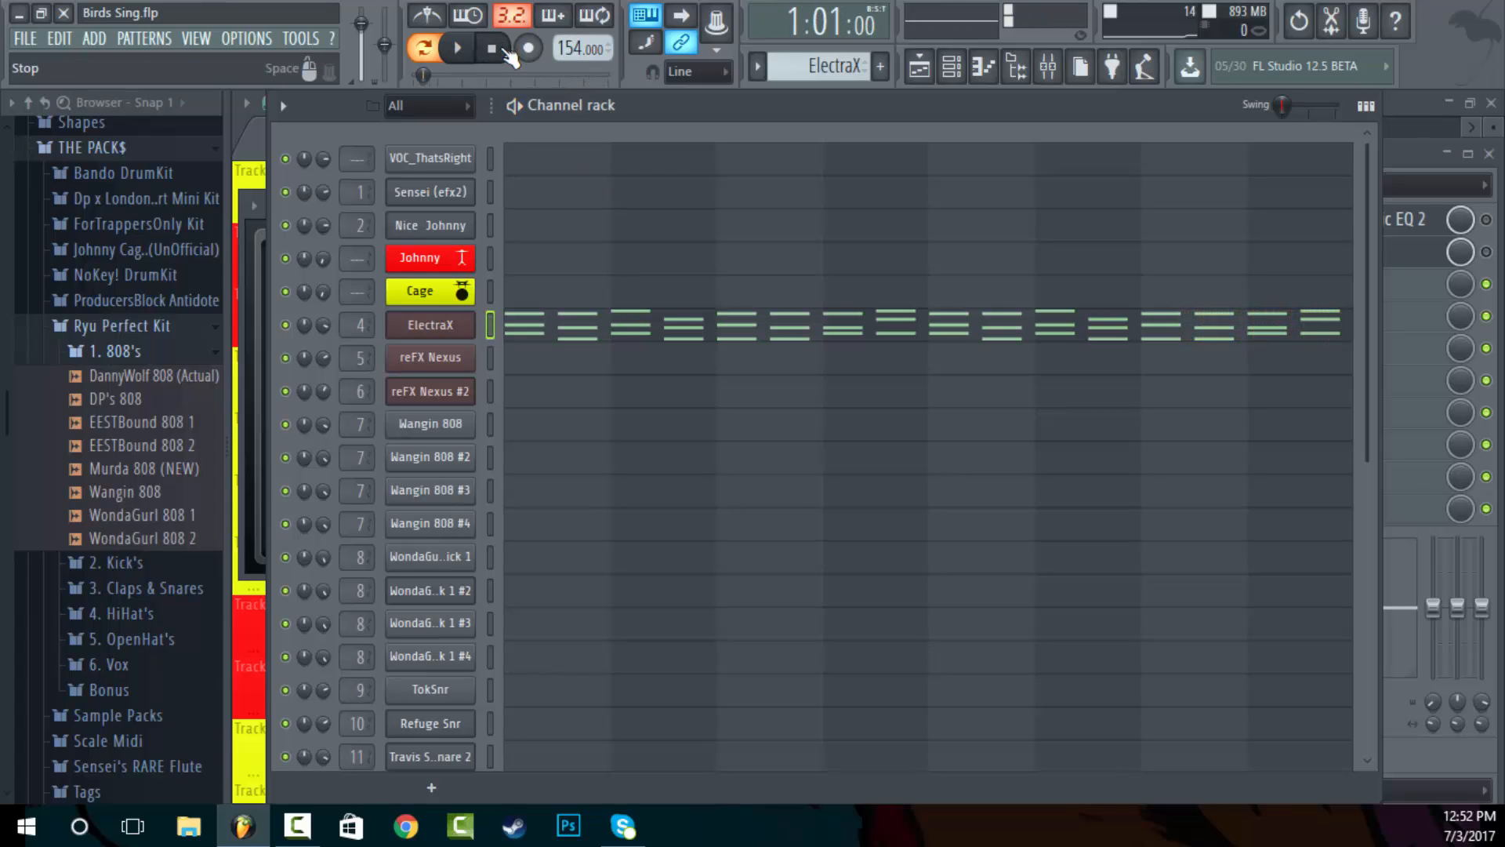
- Check Gross Beat's 1/2 Speed time preset on the ElectraX mixer track and enable the effect
left_click(1050, 72)
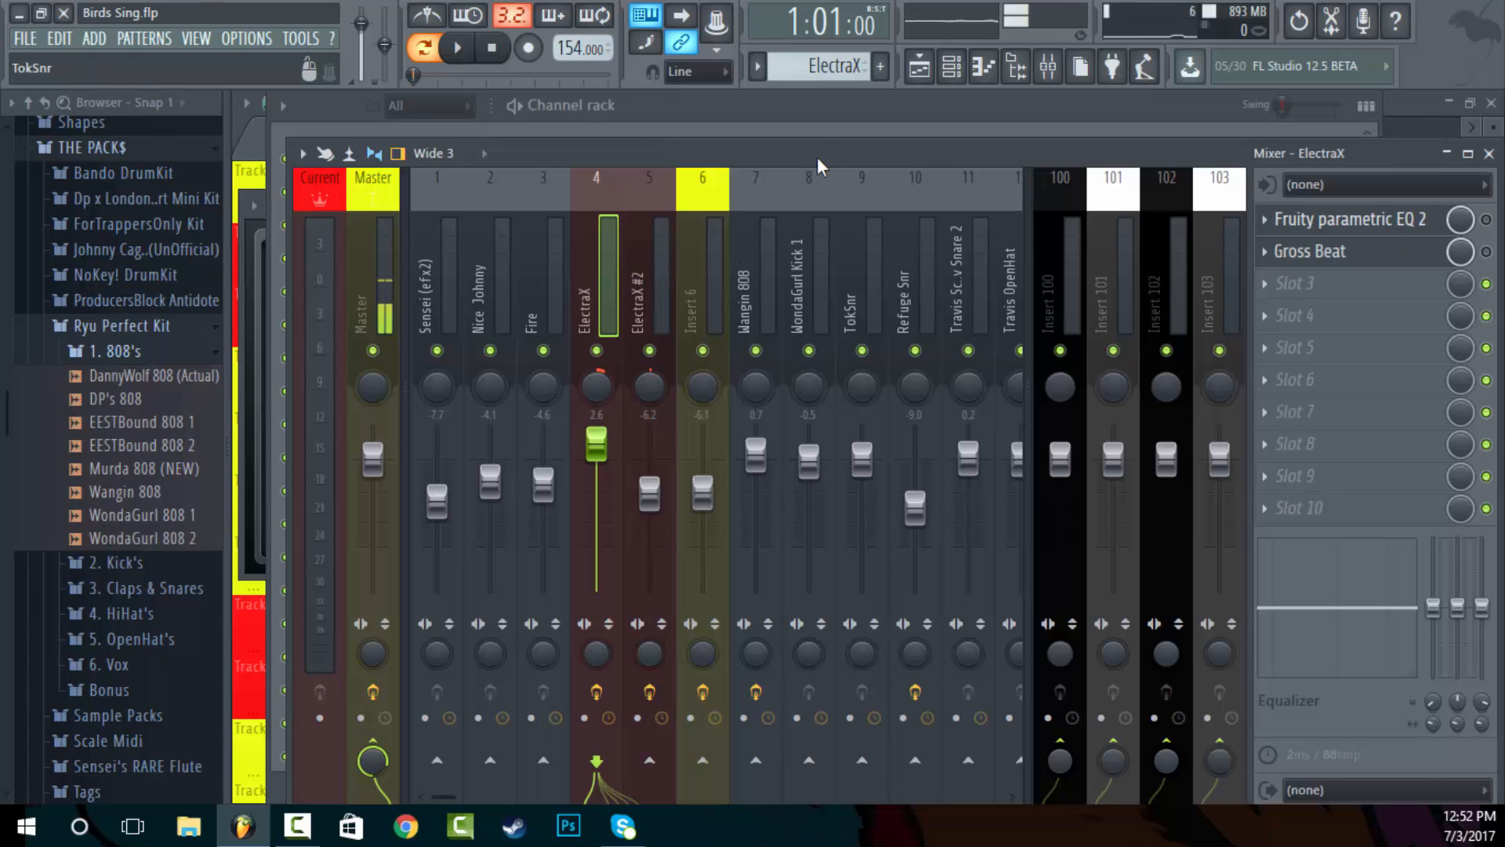
left_click(1333, 251)
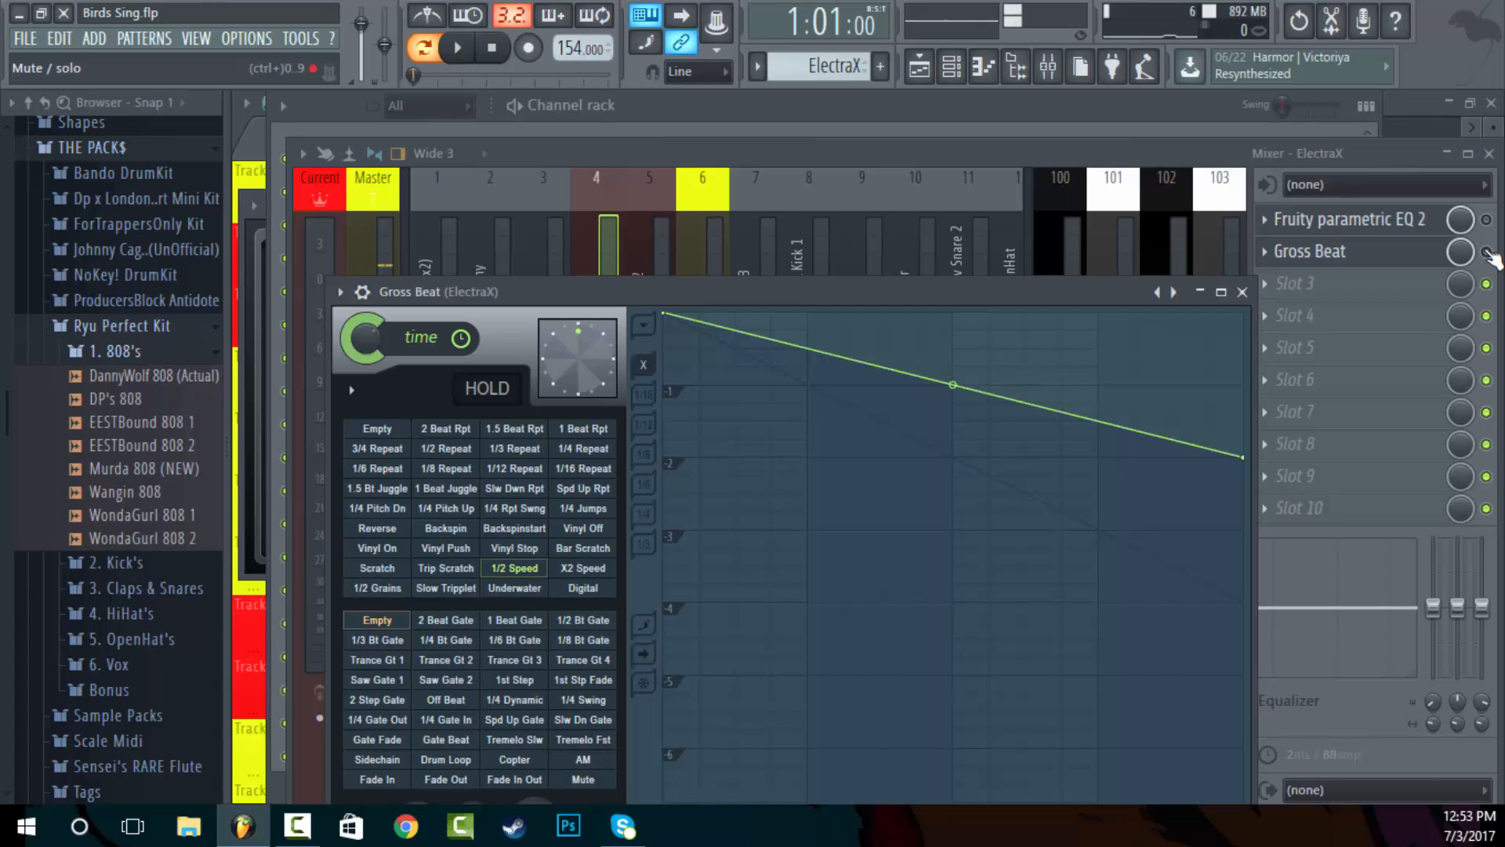
left_click(1487, 252)
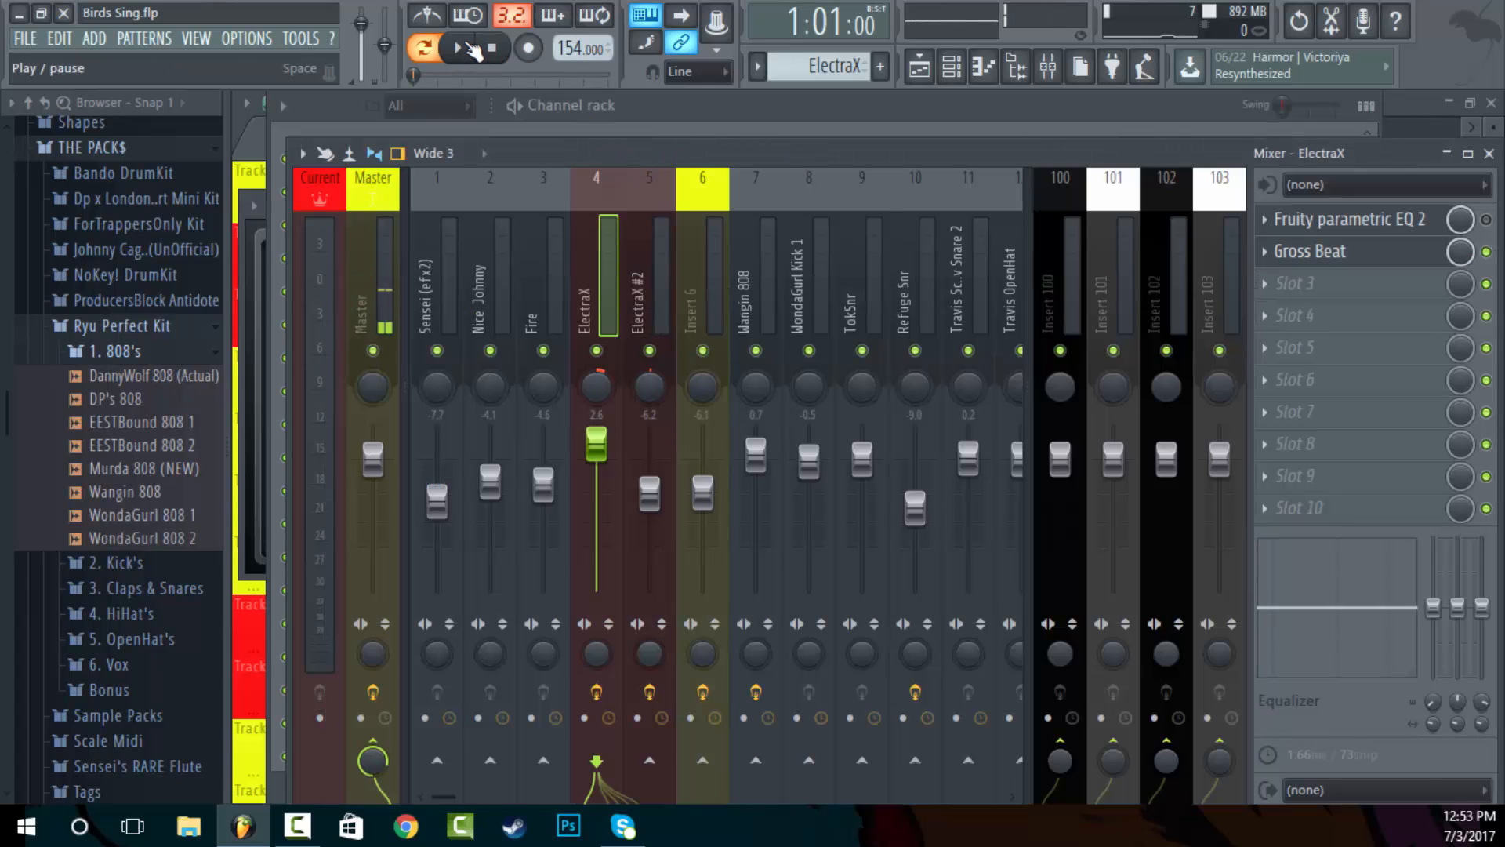
- Play the ElectraX pattern with Gross Beat active, watch its time envelope run, and stop playback
key("space")
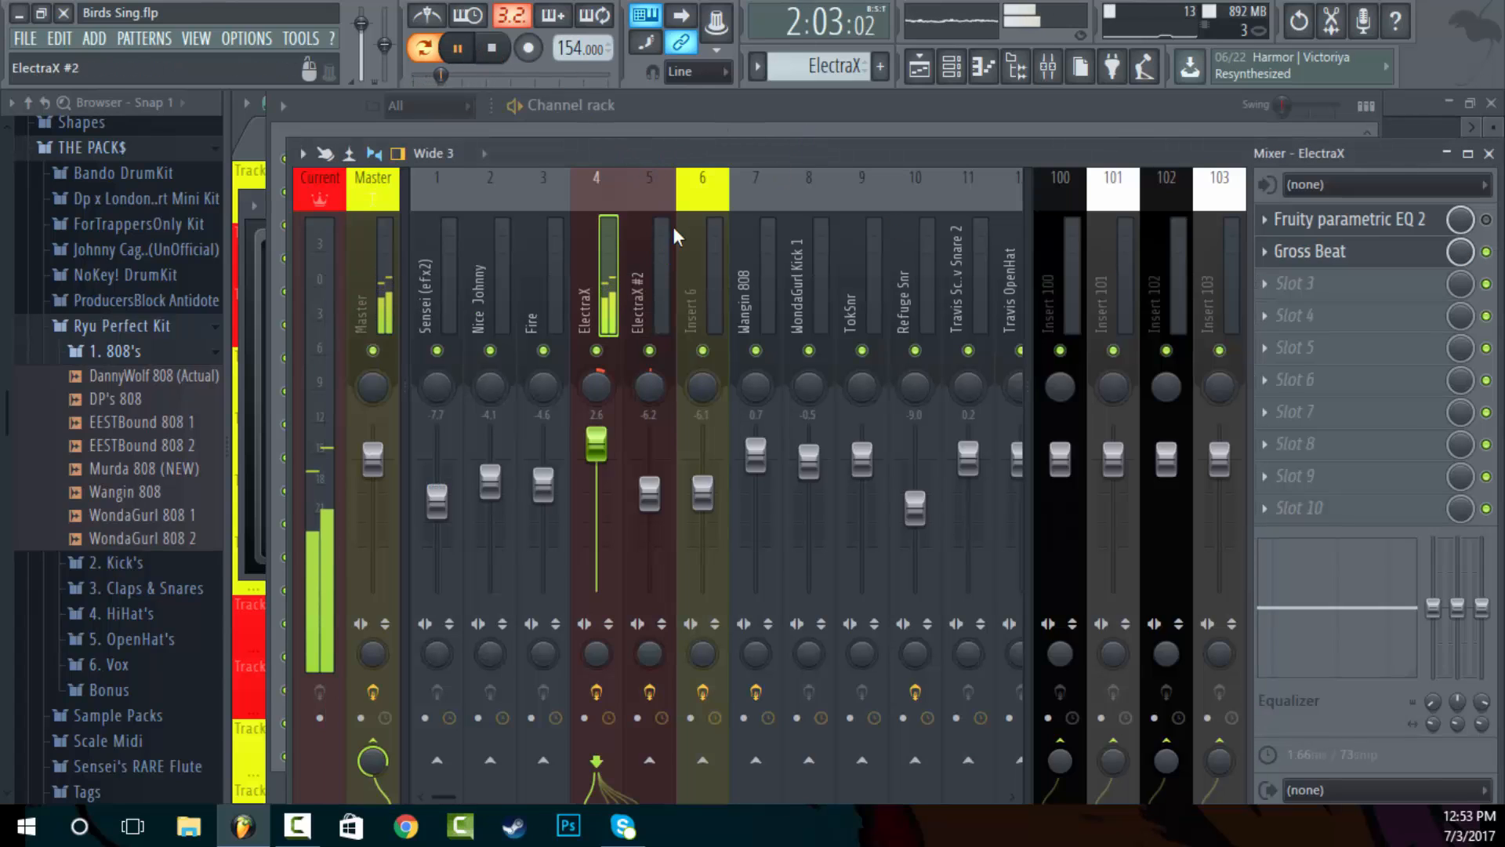
left_click(1350, 252)
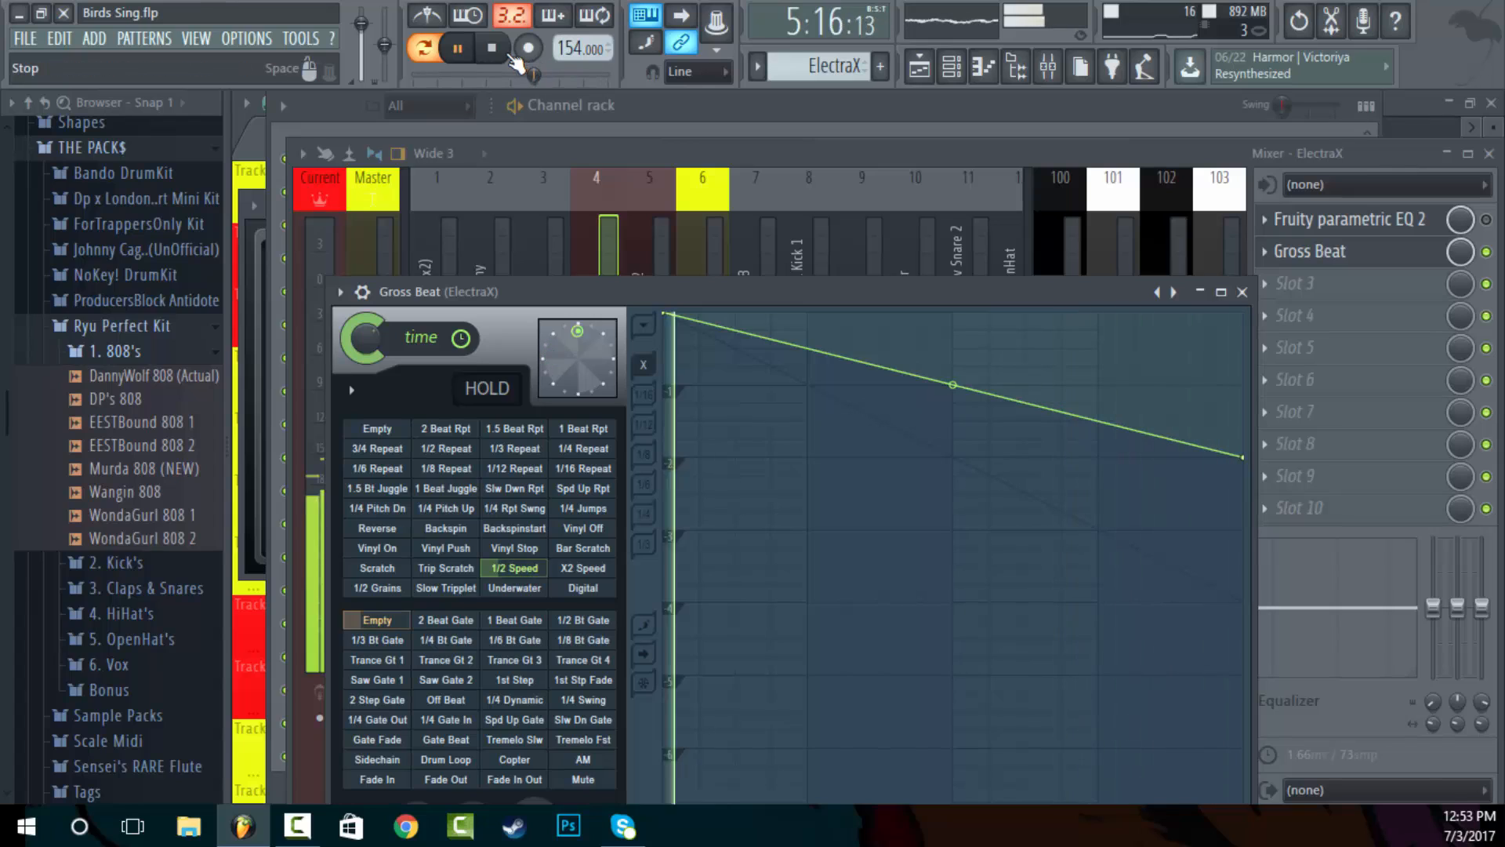
left_click(505, 55)
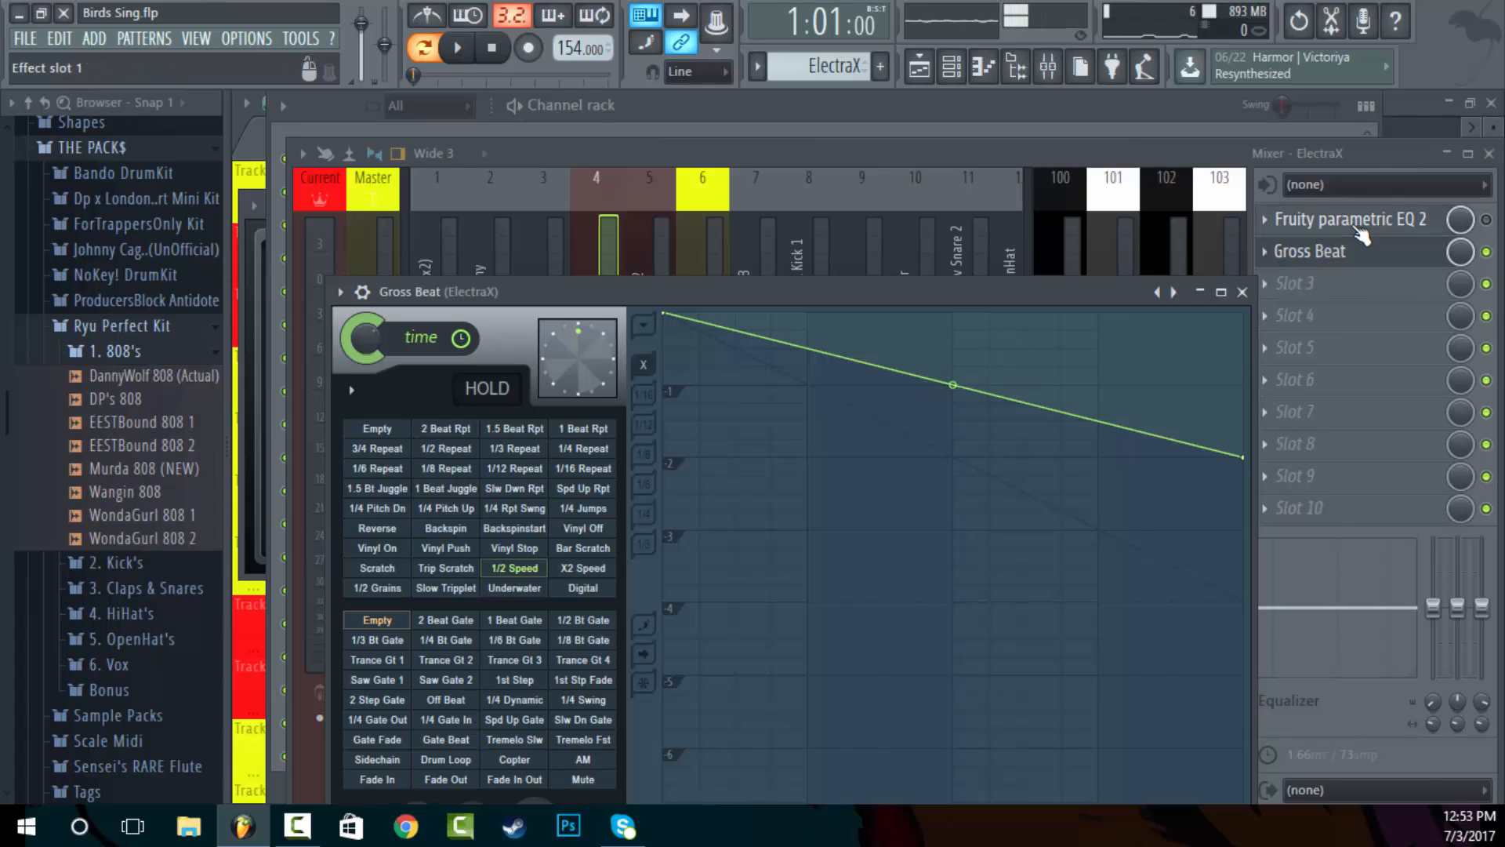
- Reset band 1's filter settings and level in the ElectraX track's Fruity parametric EQ 2, and enable the EQ
left_click(1359, 226)
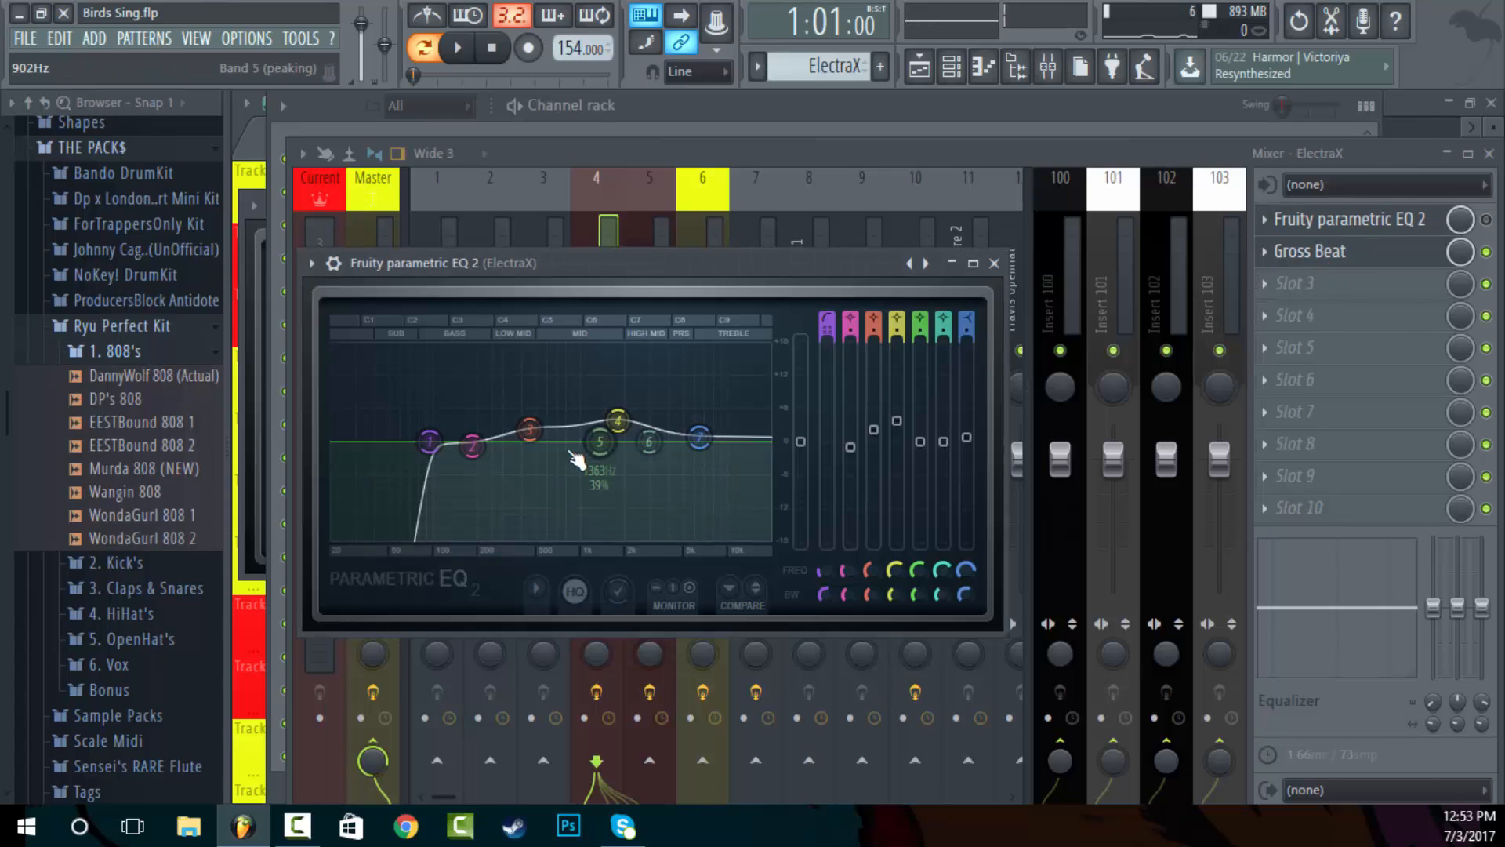
right_click(827, 323)
left_click(862, 328)
right_click(828, 323)
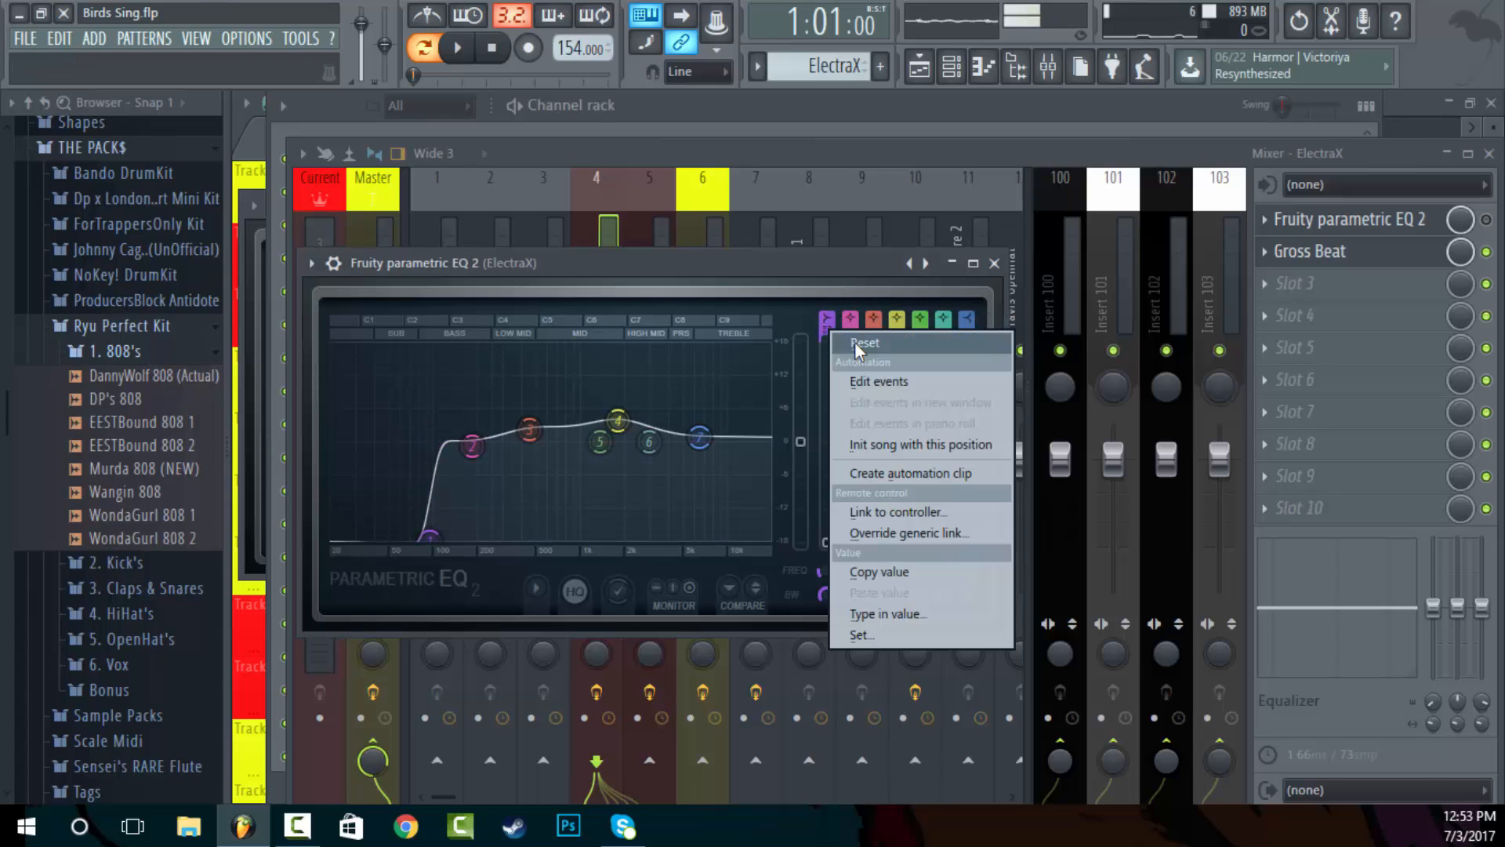
left_click(862, 328)
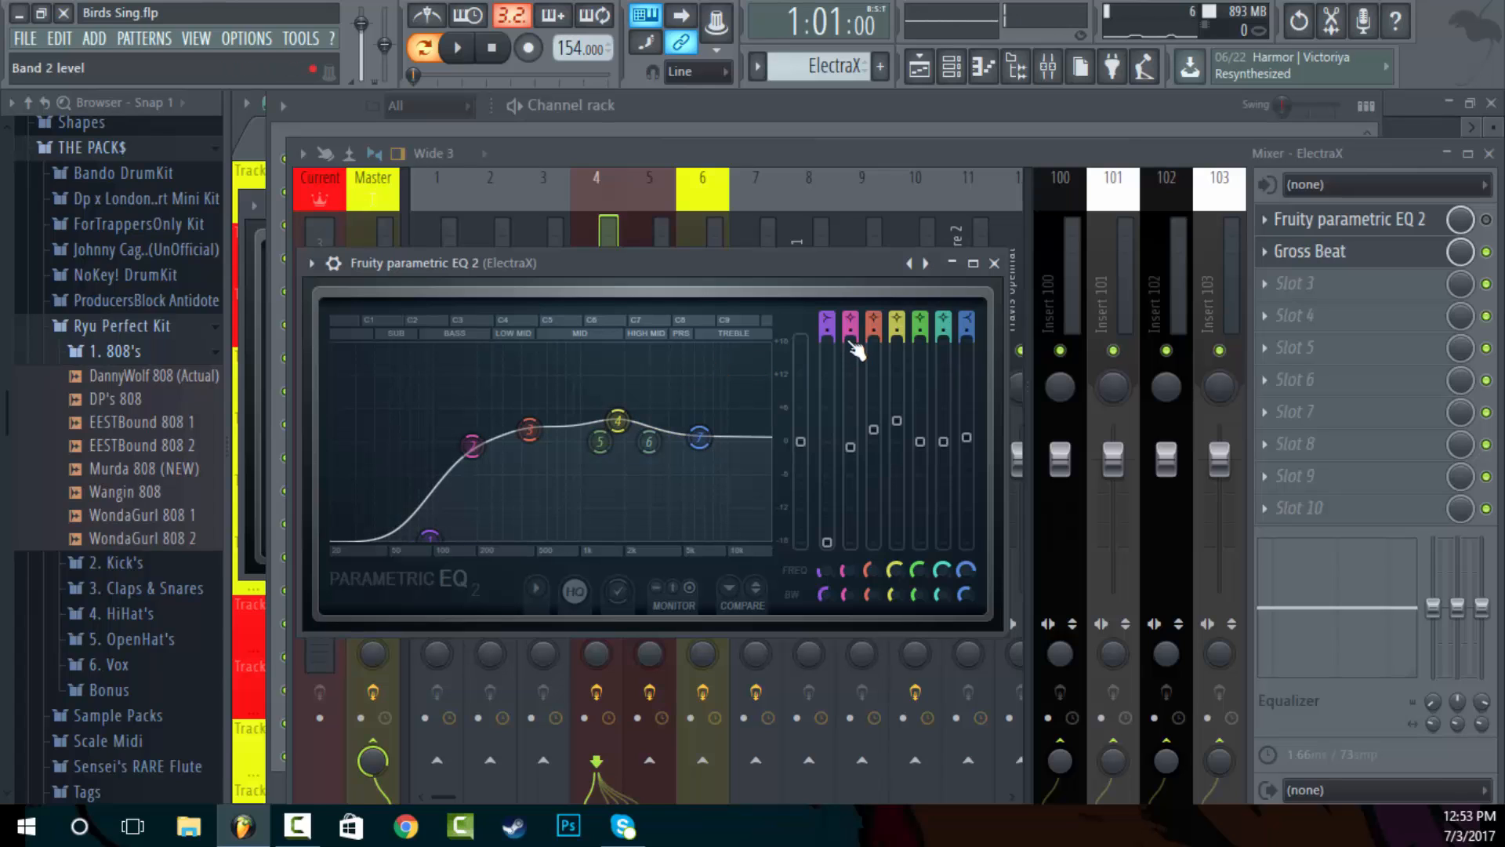
right_click(829, 537)
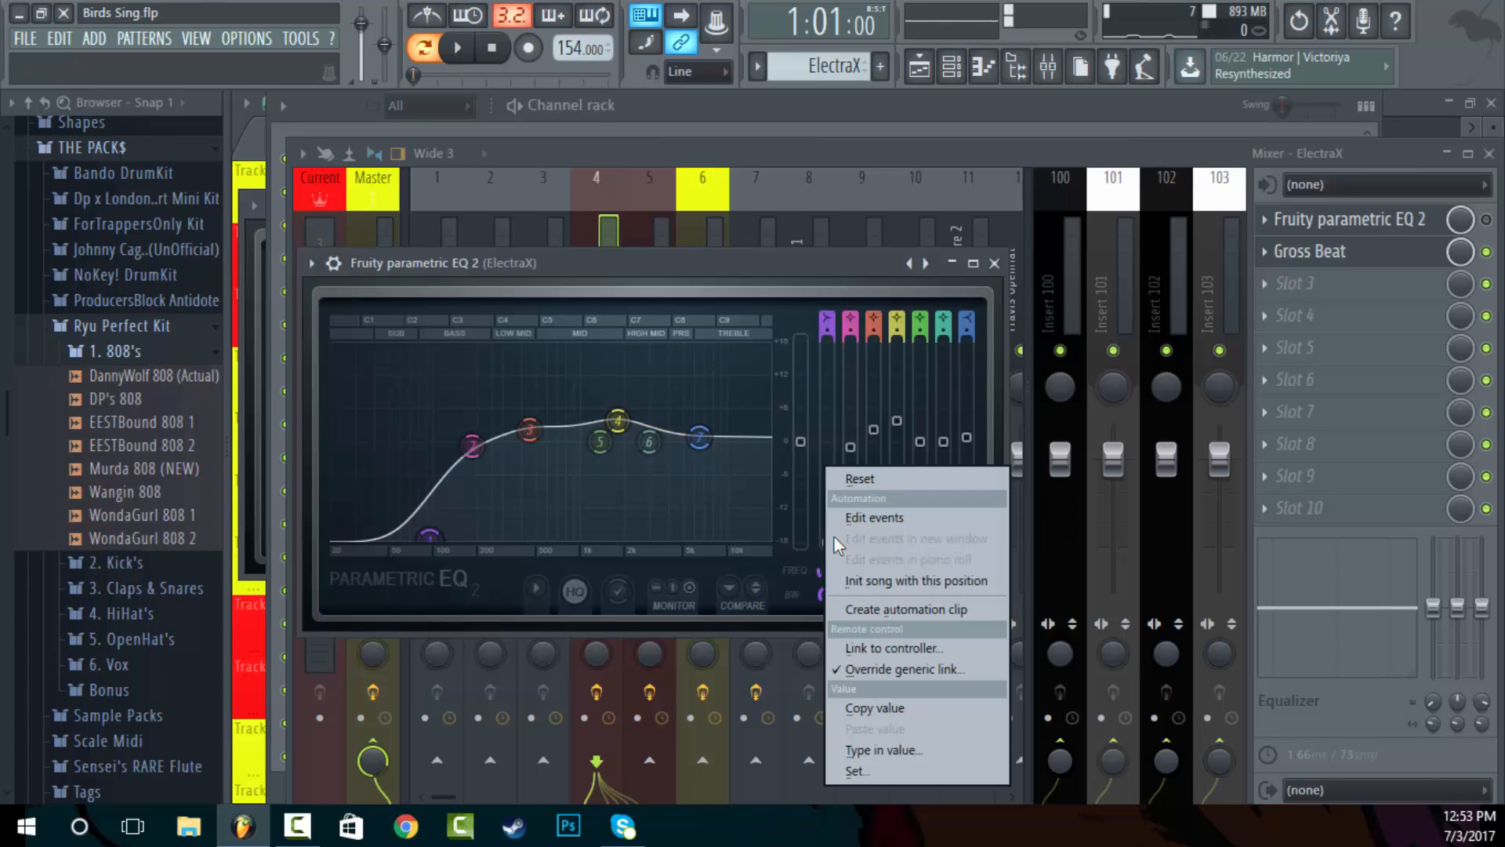
left_click(853, 482)
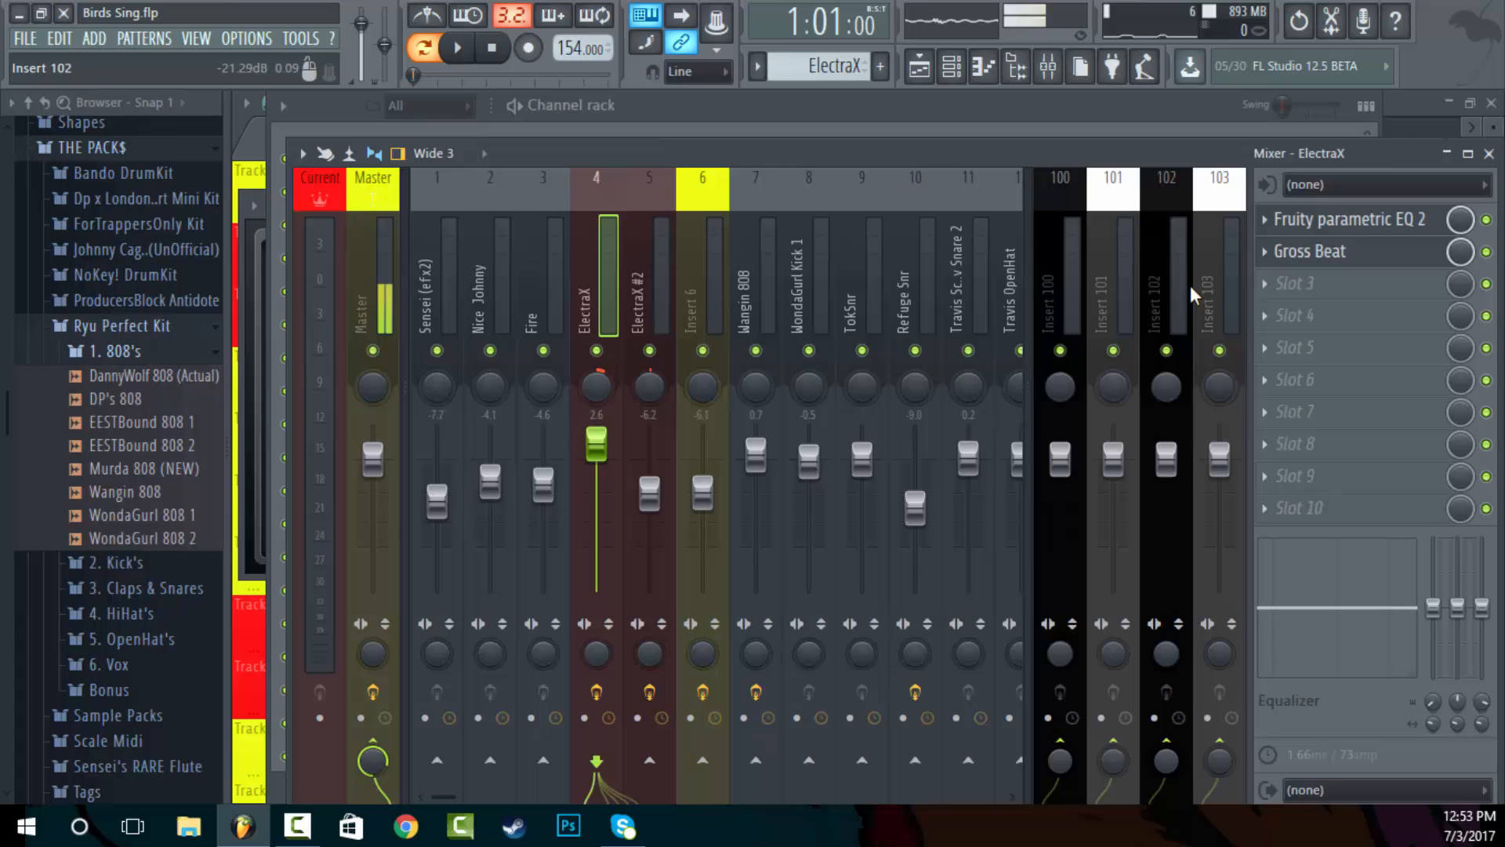
- Review Gross Beat's 1/2 Speed settings on the ElectraX mixer track
left_click(1348, 249)
left_click(1350, 225)
left_click(1345, 249)
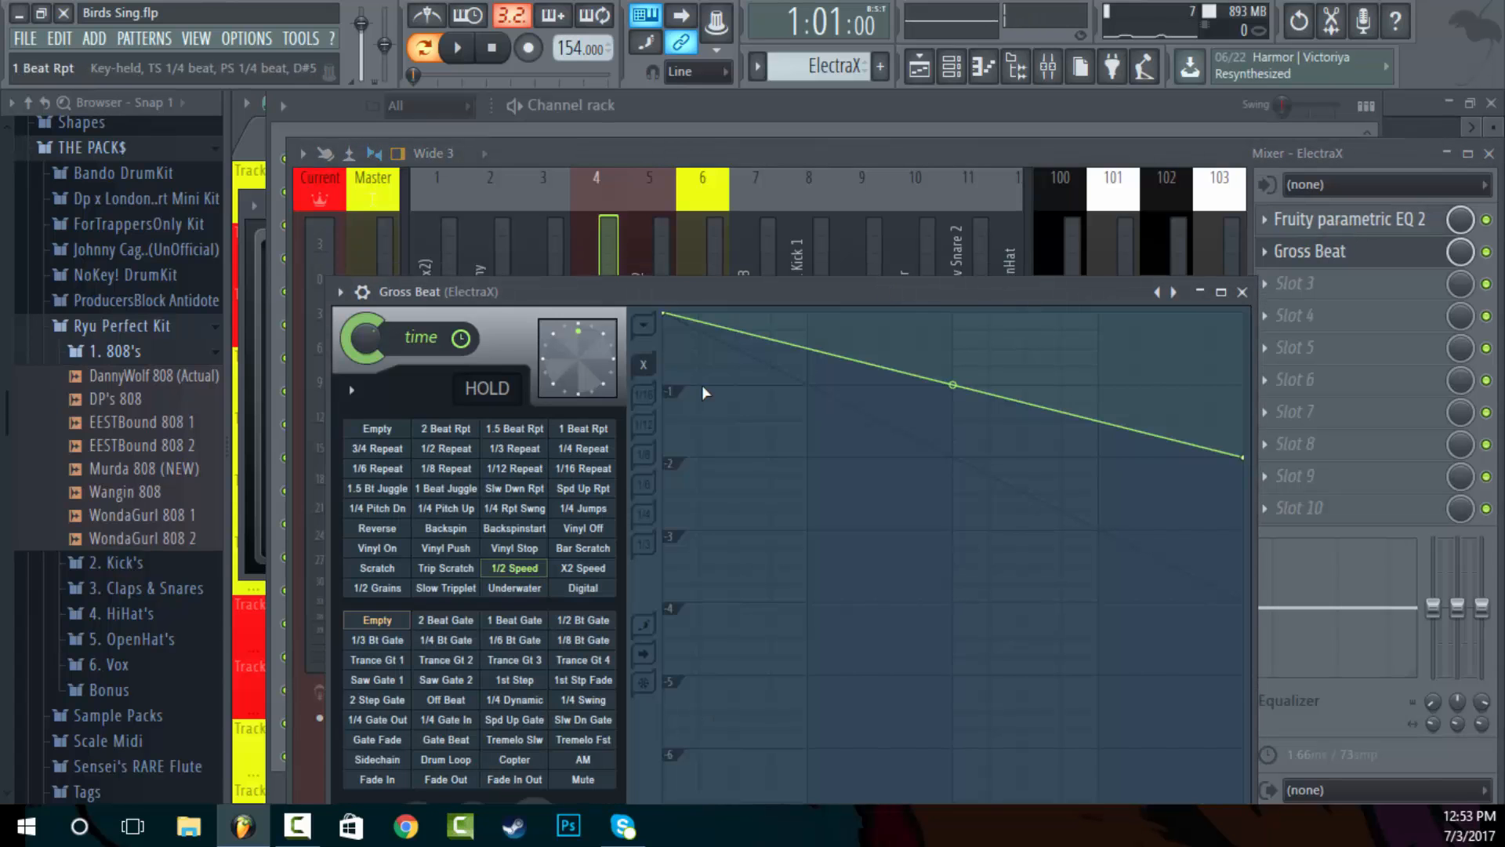
- Make band 1 of the ElectraX EQ a steep high-pass filter and shift its cutoff slightly higher in frequency
left_click(1333, 219)
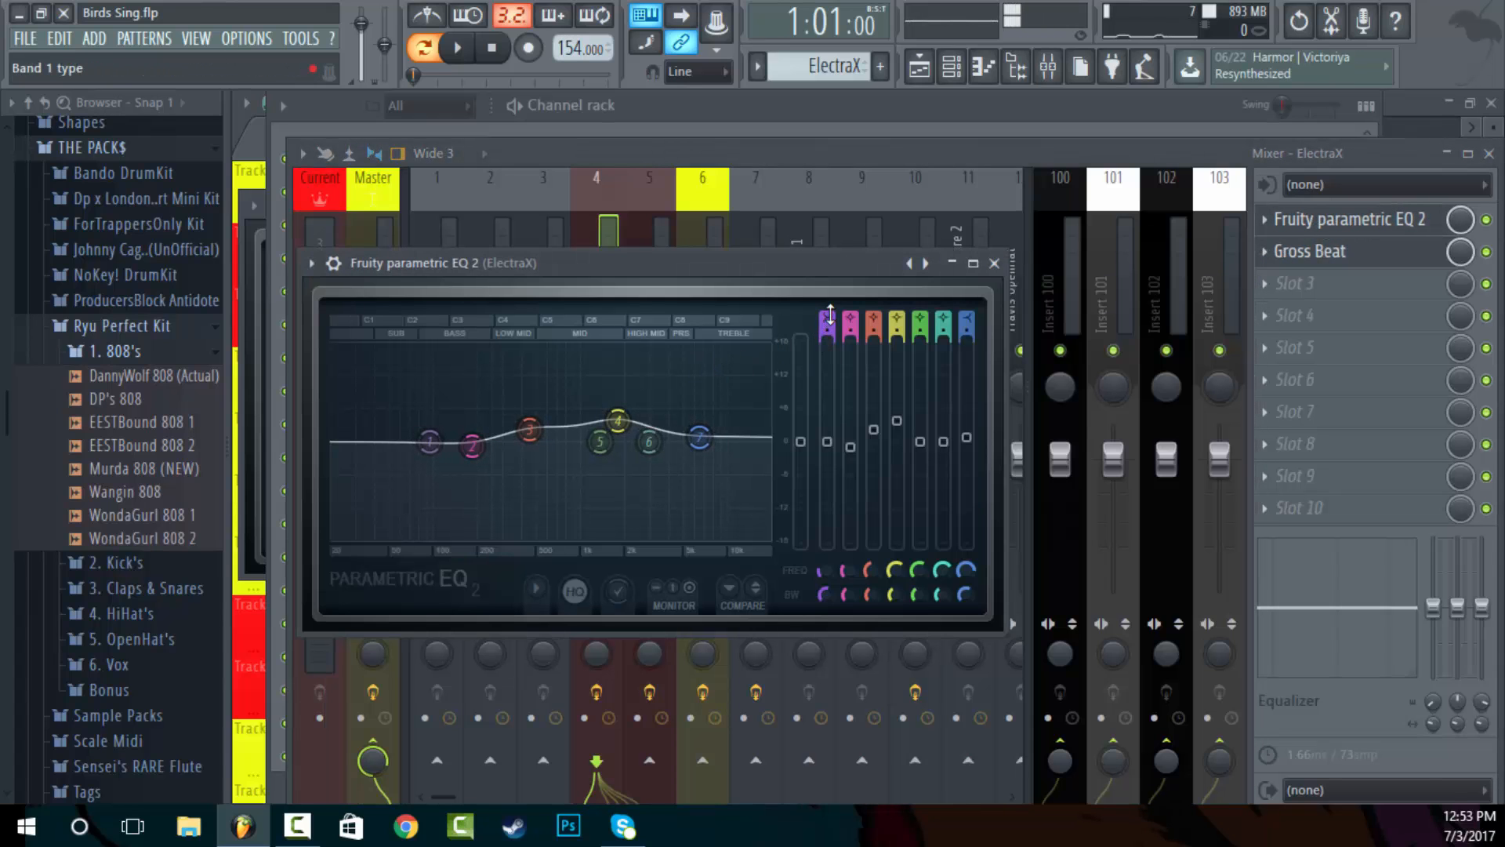
left_click_drag(831, 314, 831, 367)
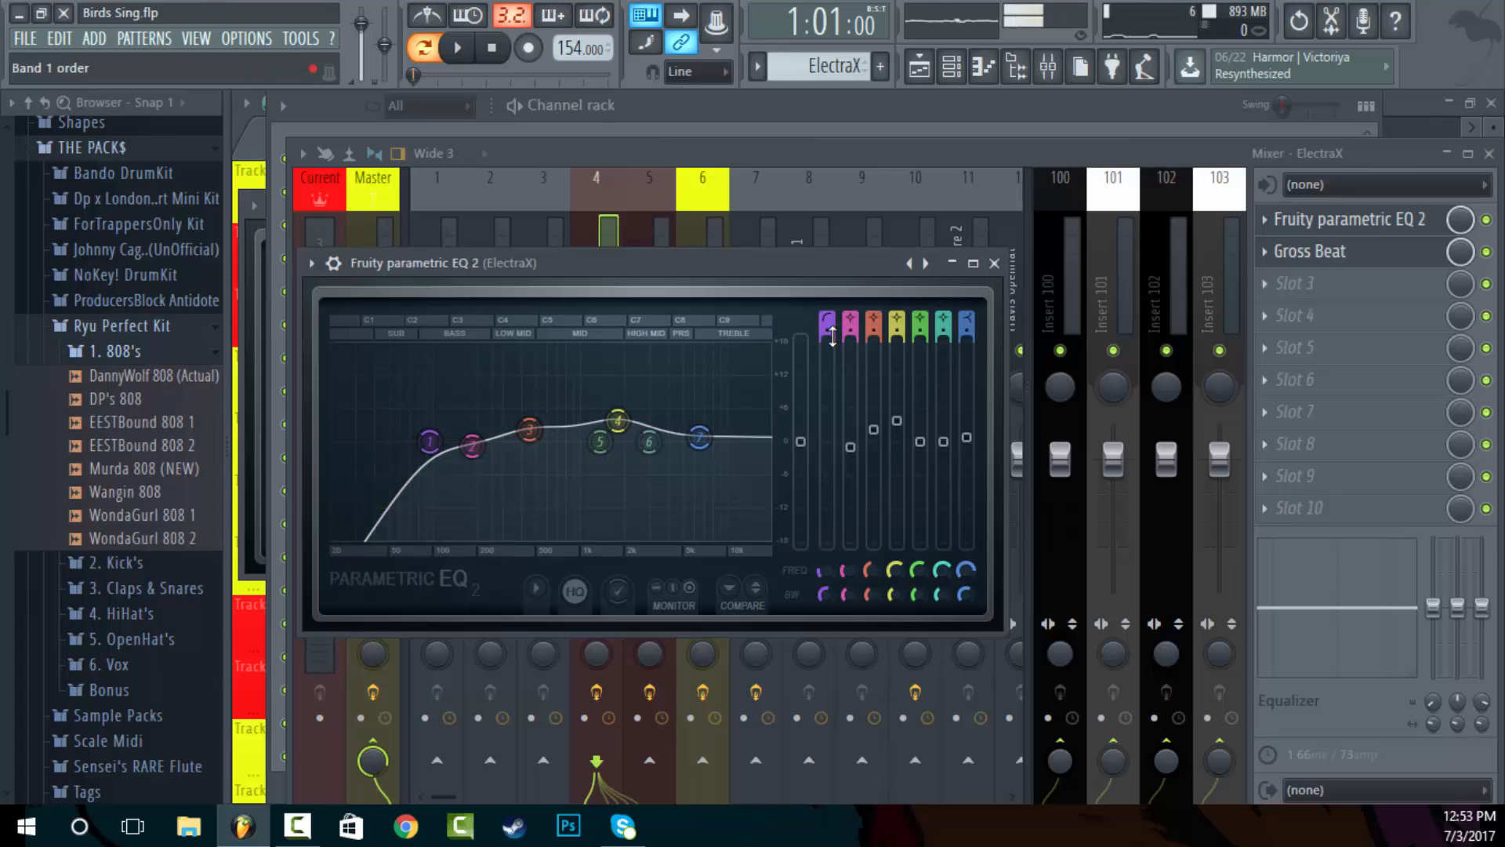
left_click_drag(832, 335, 833, 282)
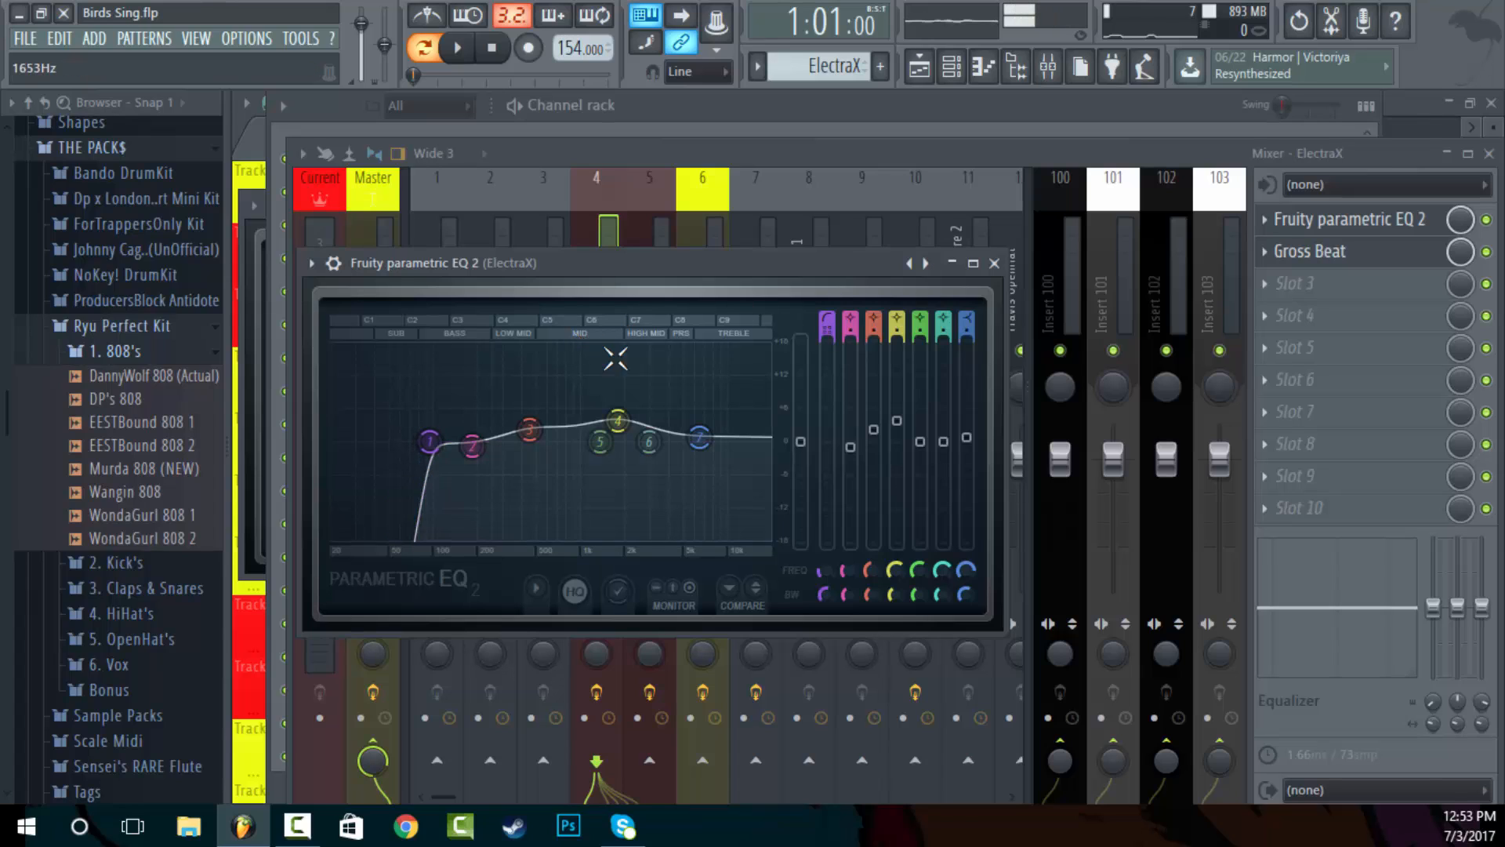
left_click_drag(430, 441, 444, 441)
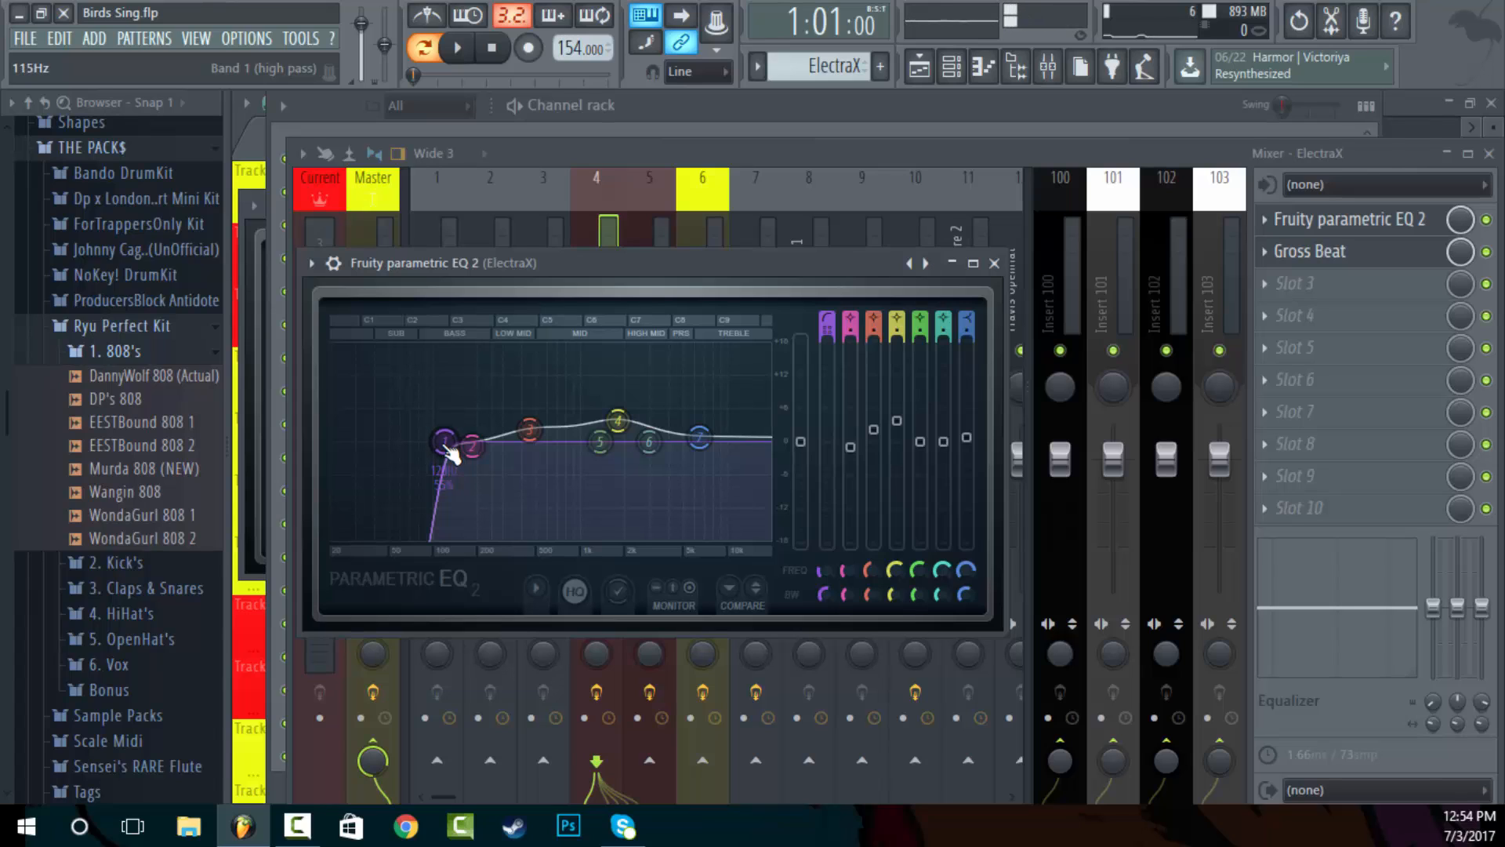
left_click_drag(445, 443, 440, 441)
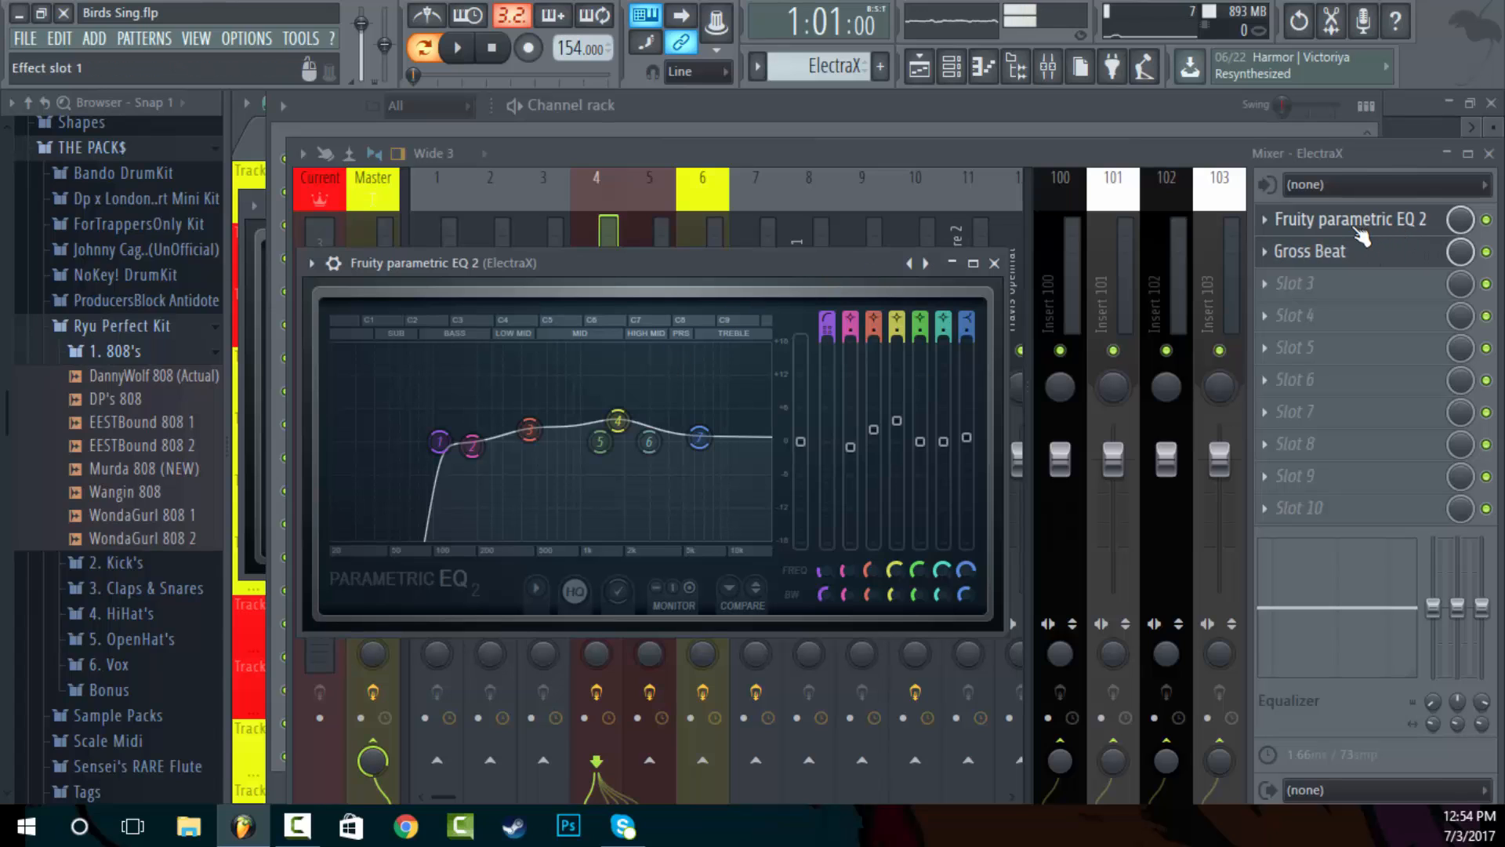
- Examine the ElectraX instrument on its channel and the EQ curve on its mixer track
left_click(797, 159)
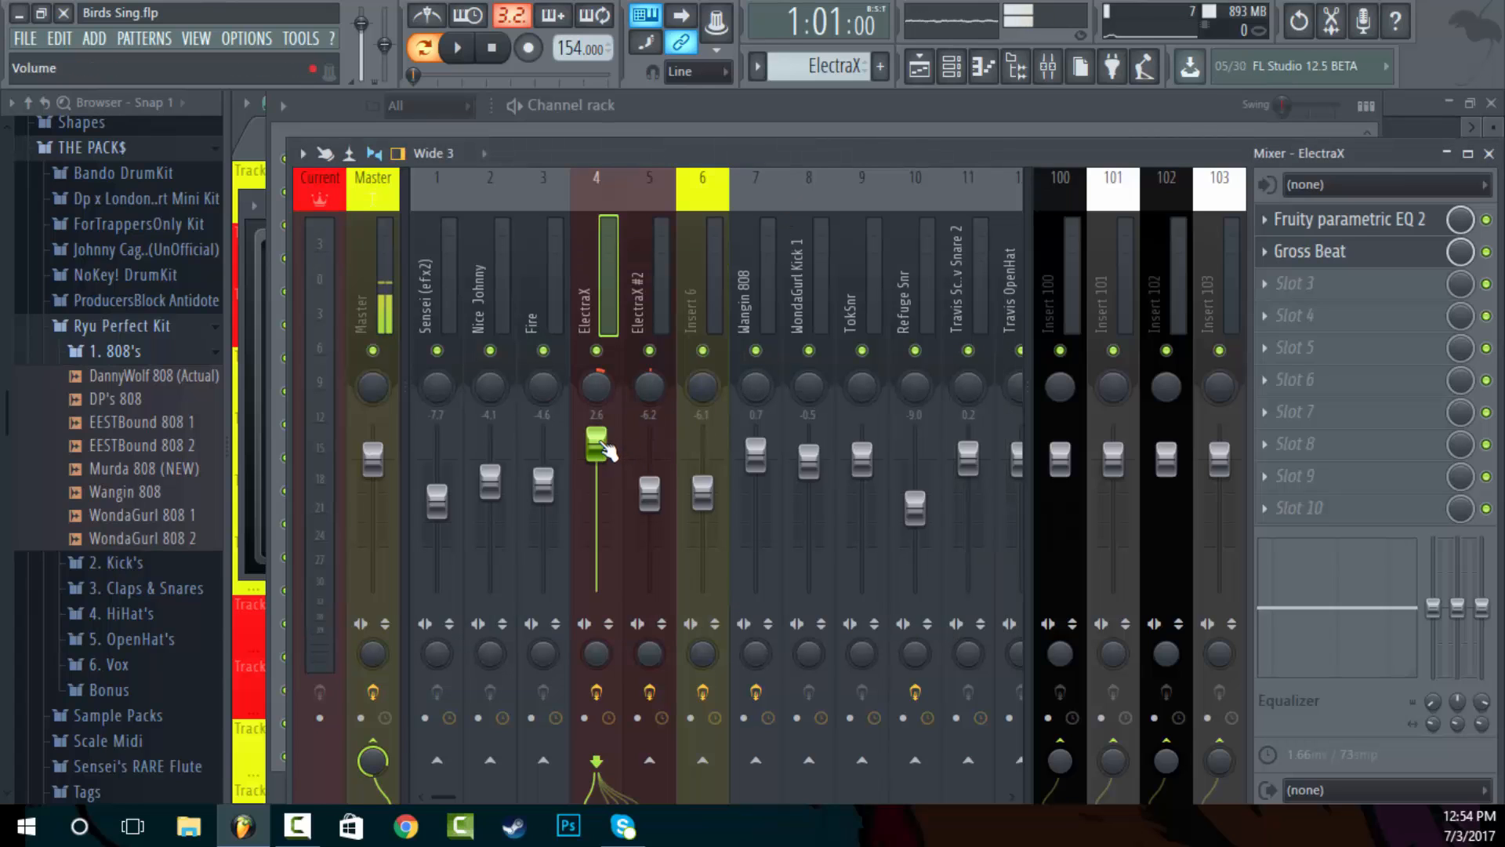
key("F6")
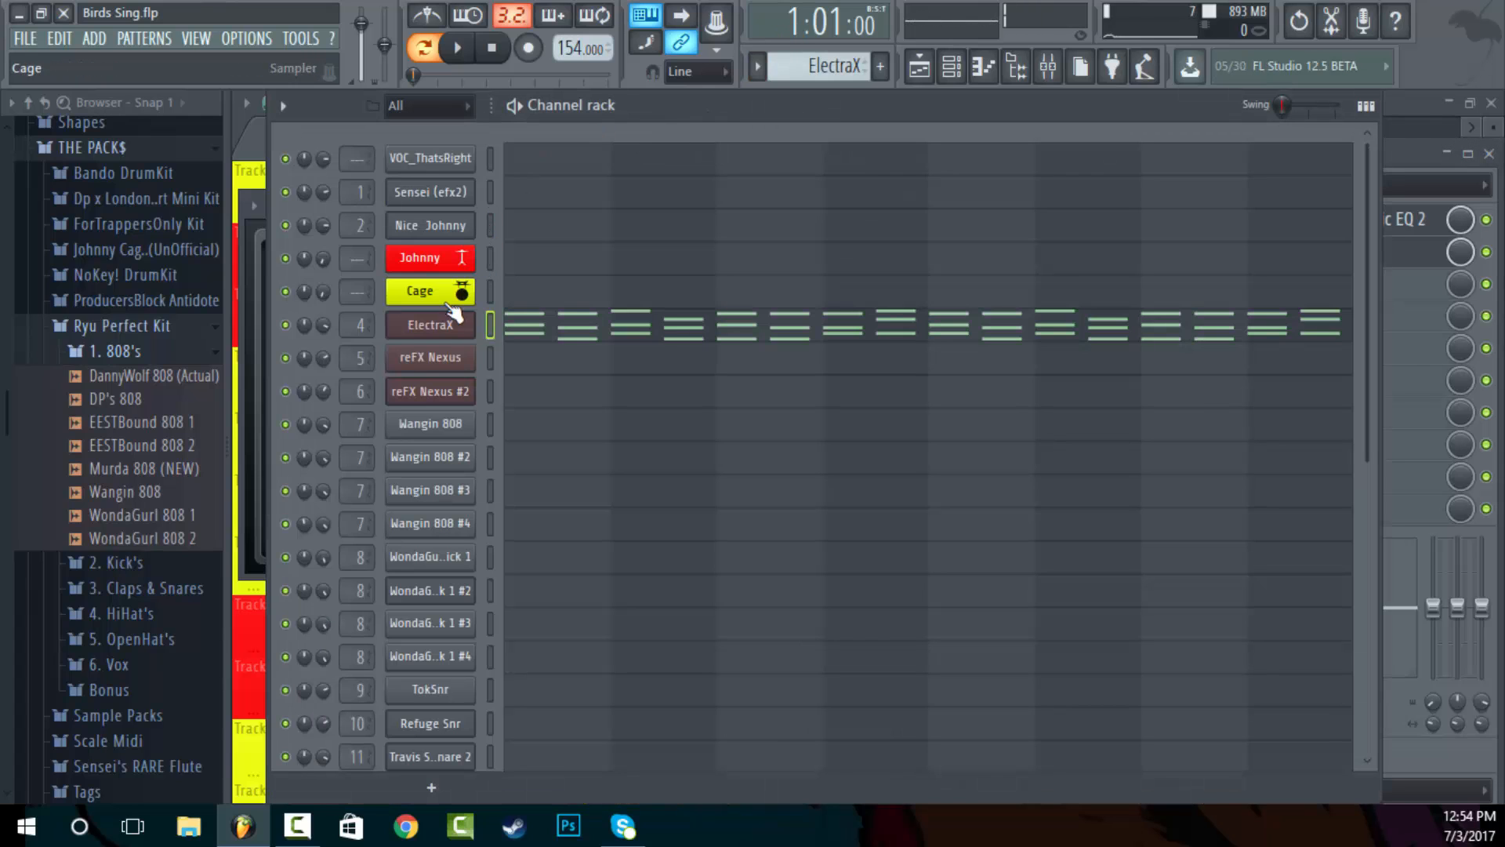
left_click(435, 329)
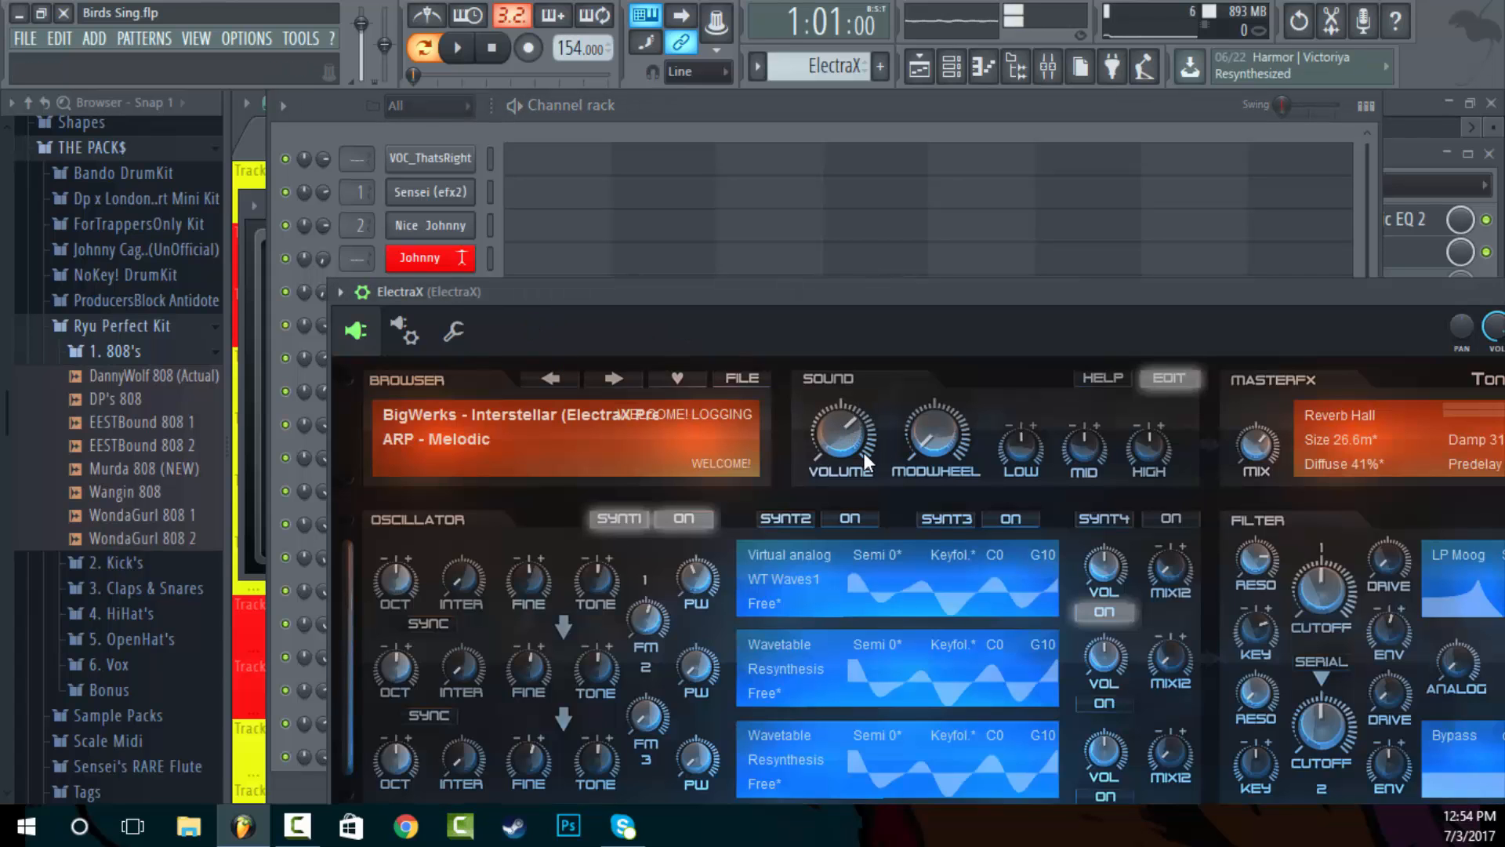
left_click(1048, 68)
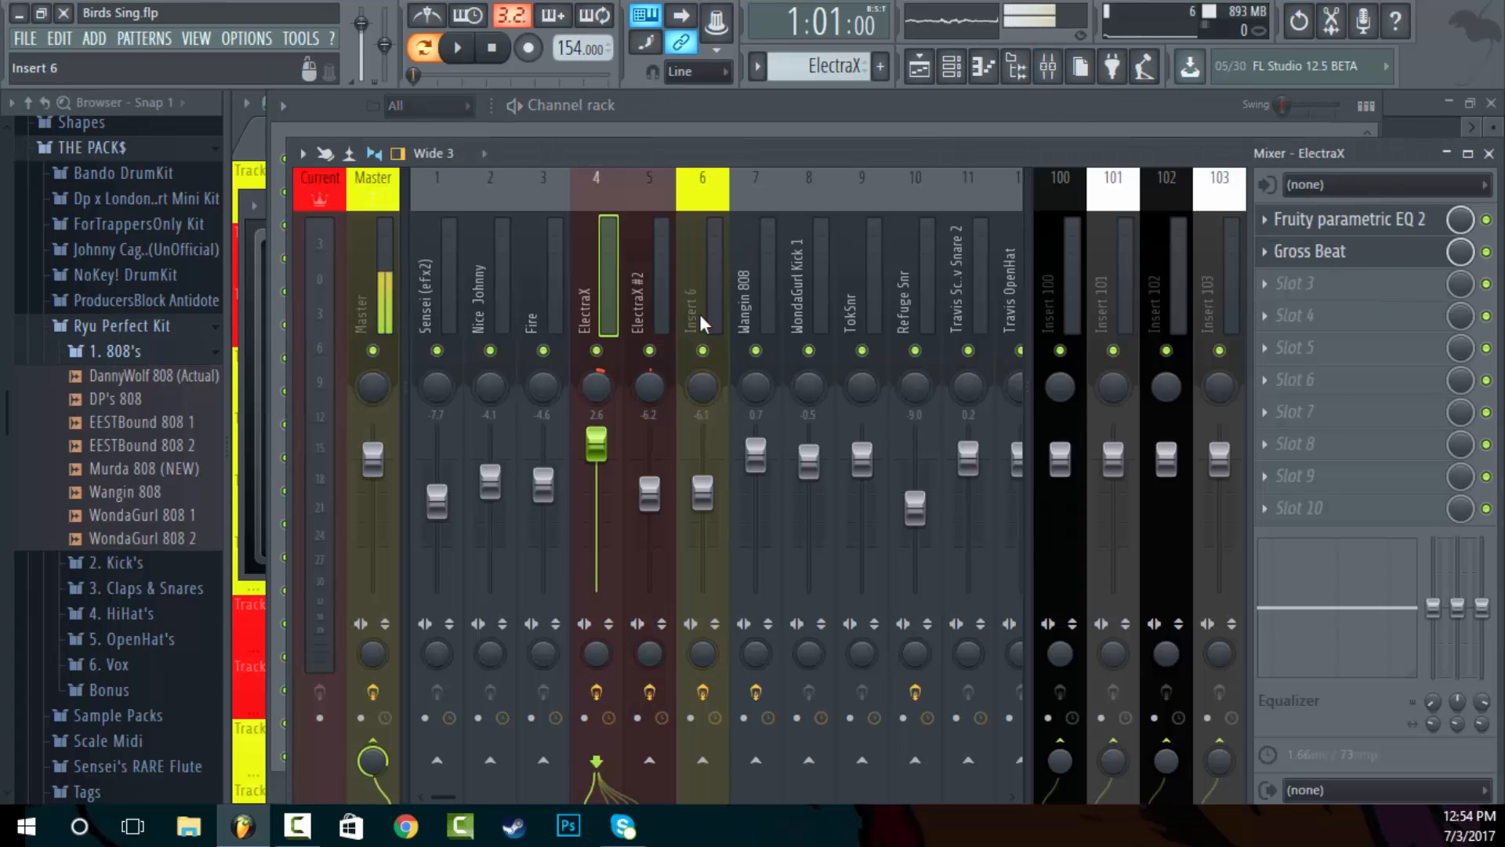
left_click(1333, 221)
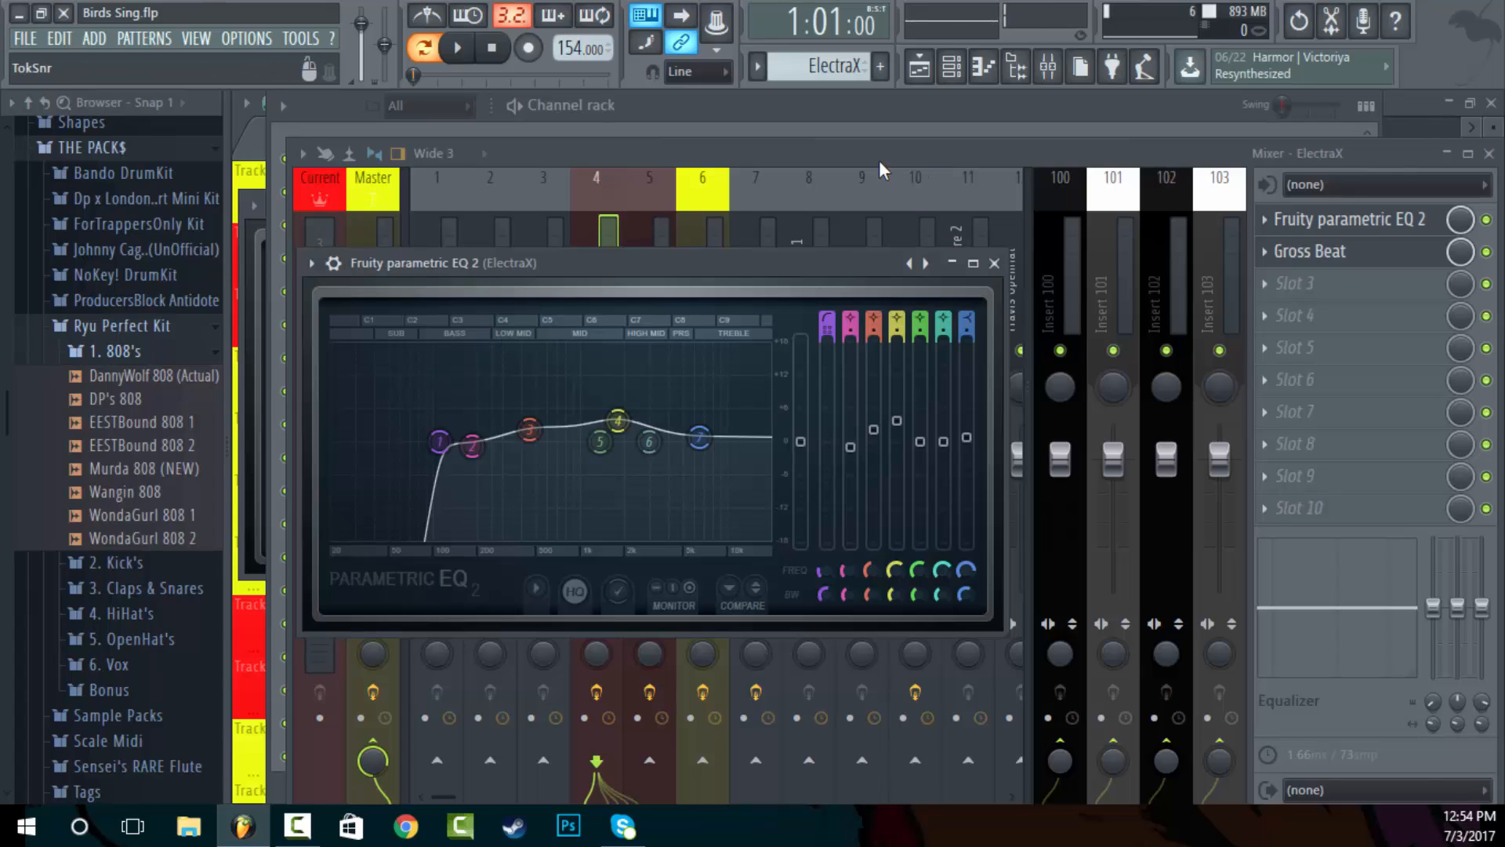
left_click(994, 264)
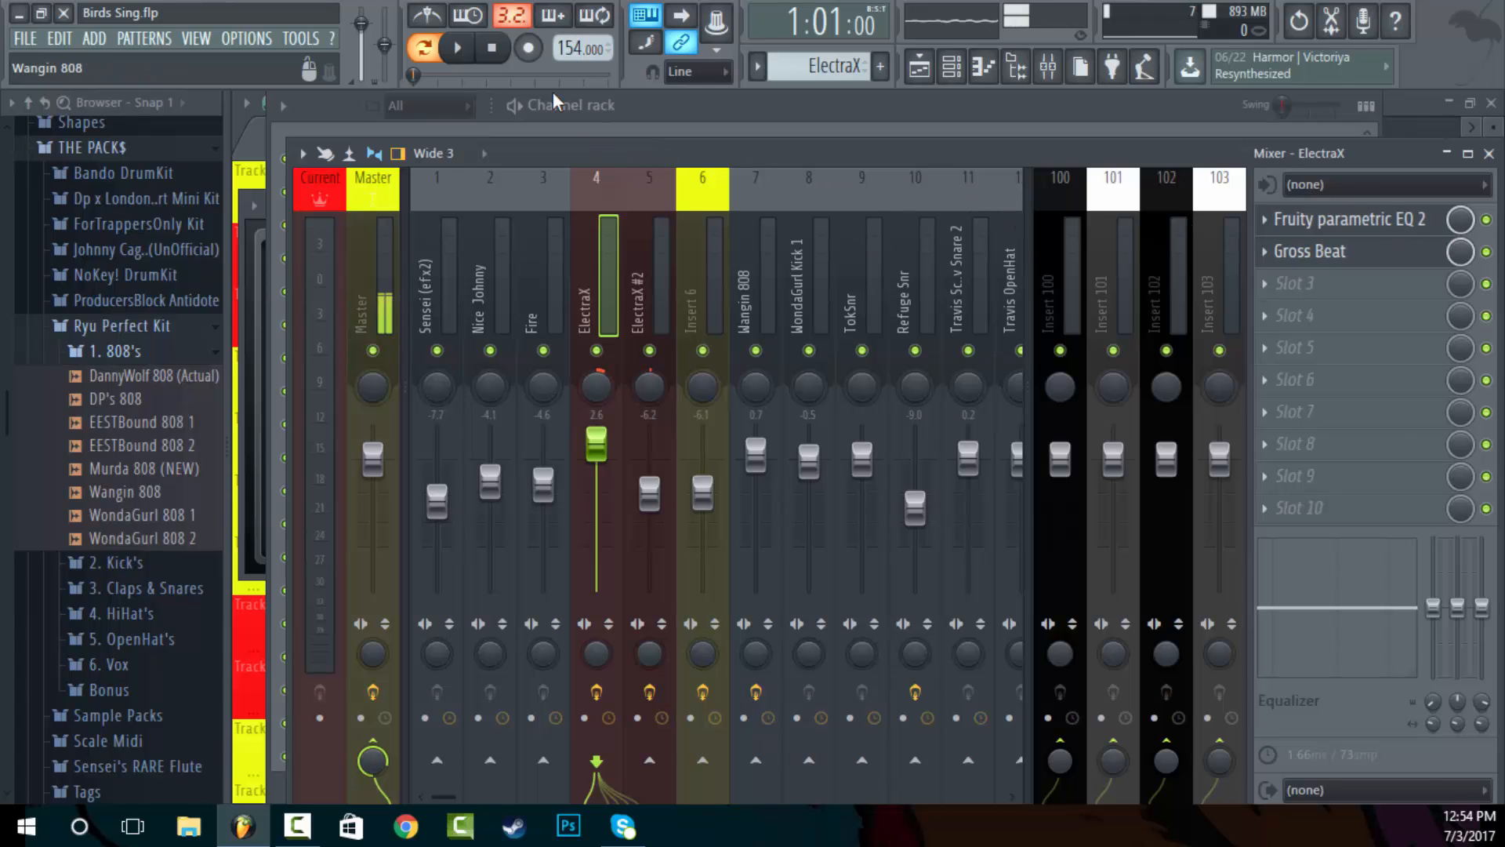
- Play the ElectraX pattern with both effects enabled, watch its spectrum in the parametric EQ, and stop playback
left_click(655, 117)
key("space")
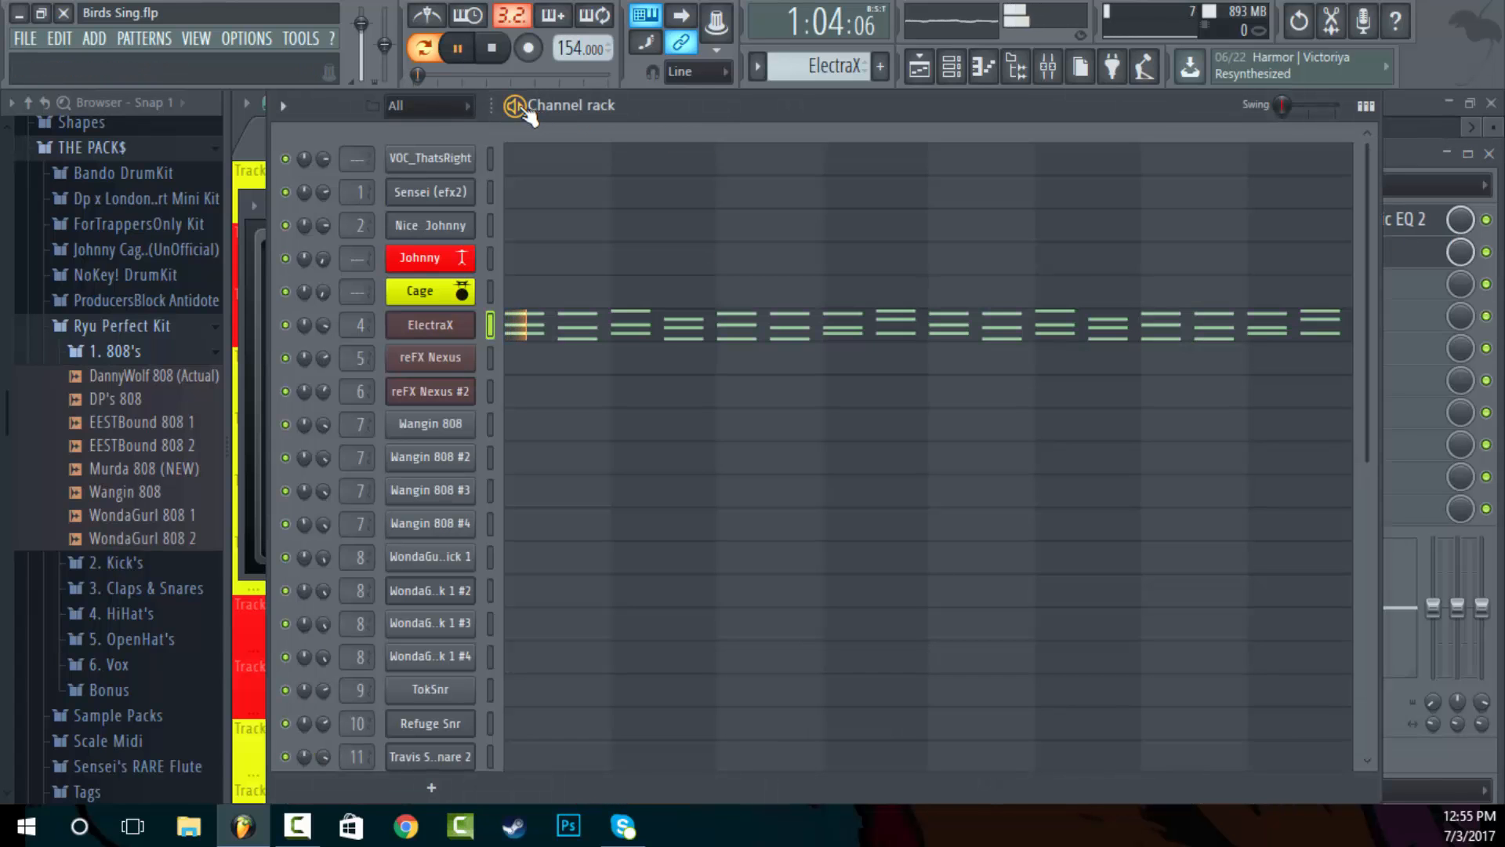
left_click(1051, 69)
left_click(1052, 70)
left_click(1052, 70)
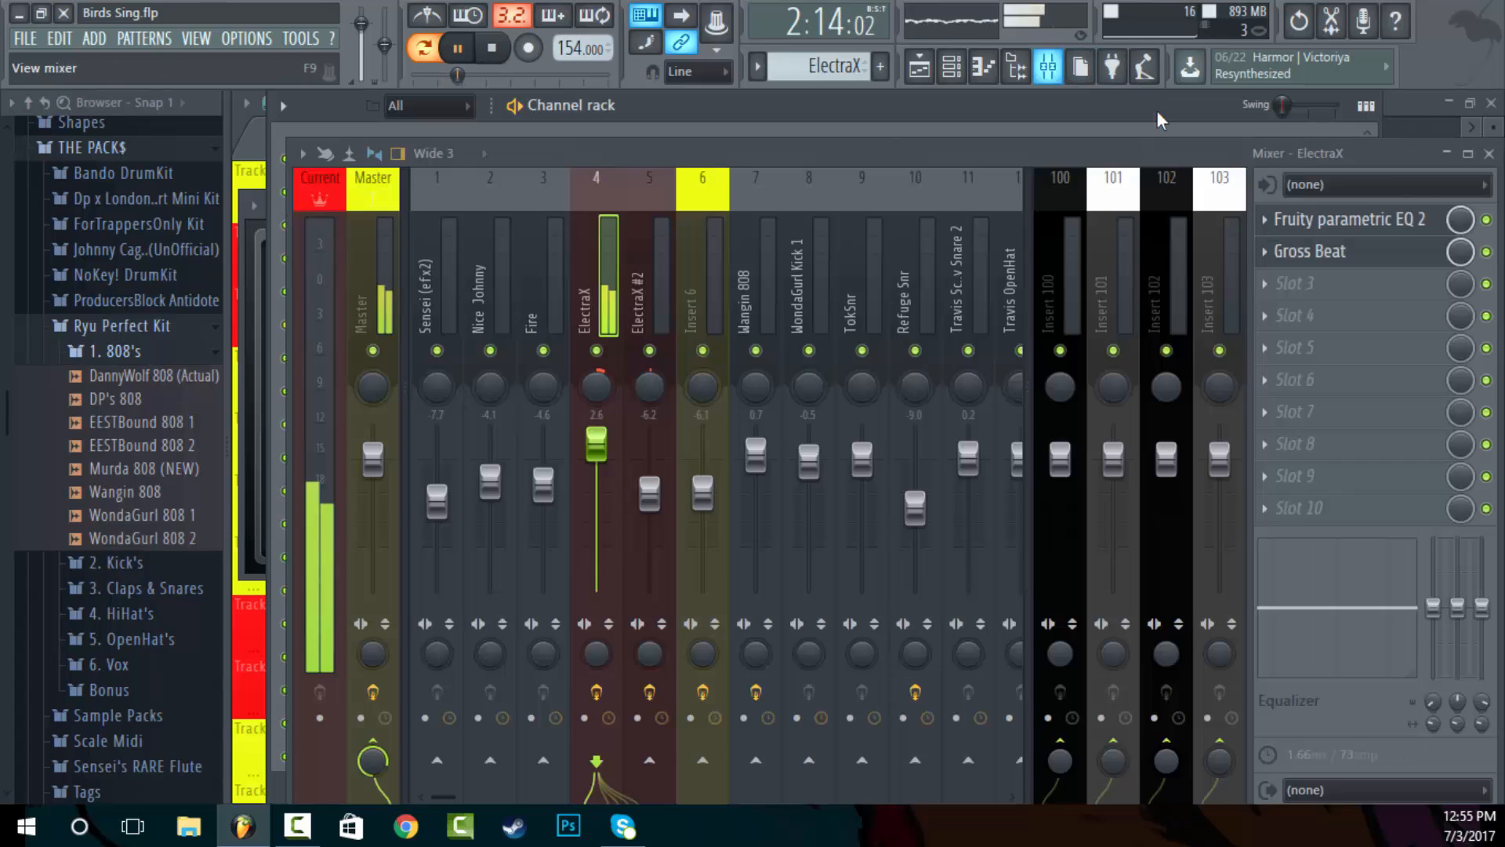
left_click(1419, 226)
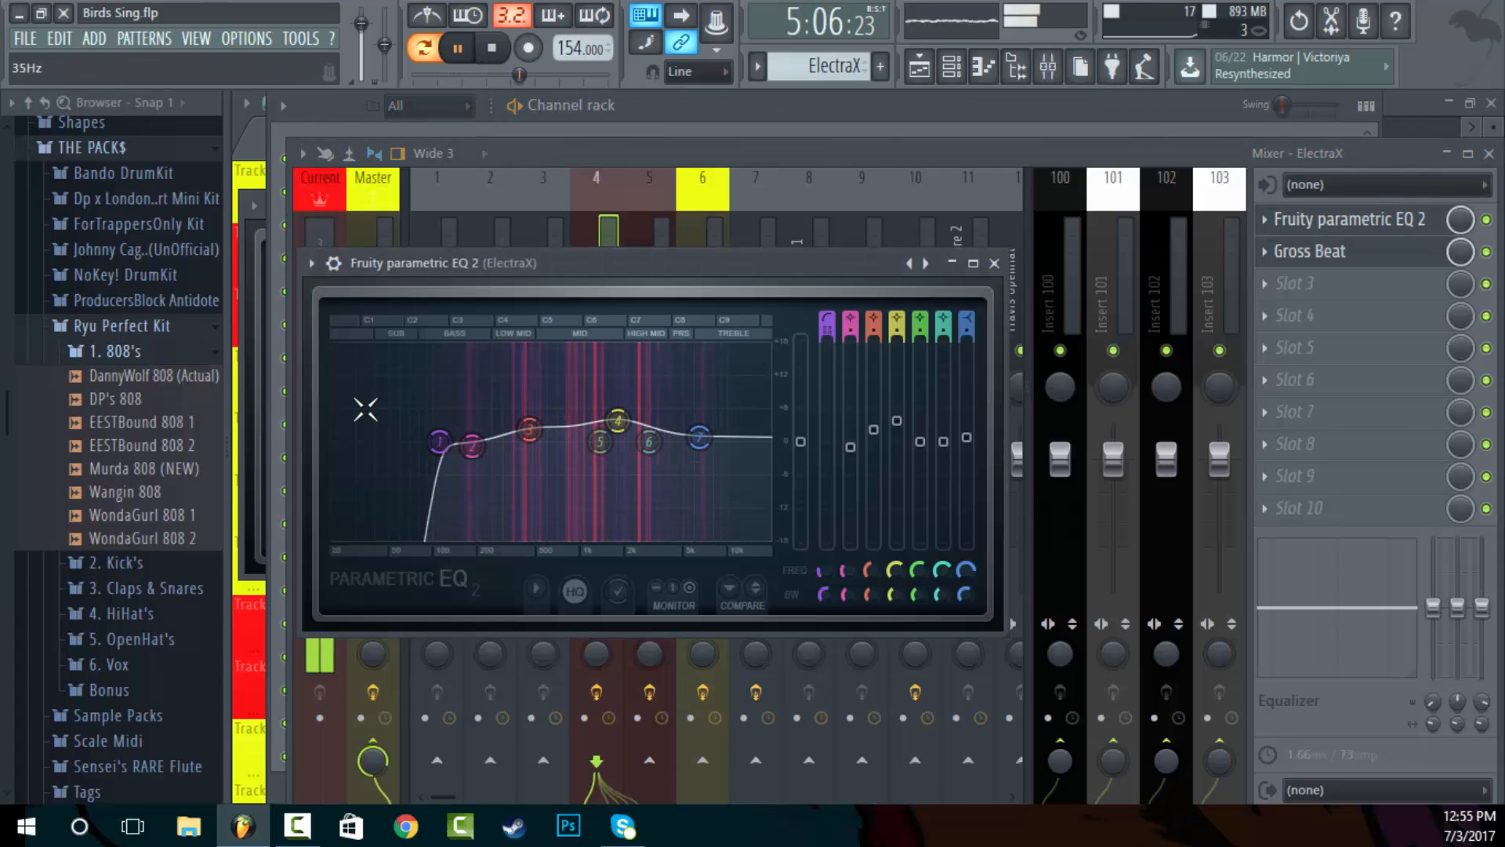
left_click(491, 48)
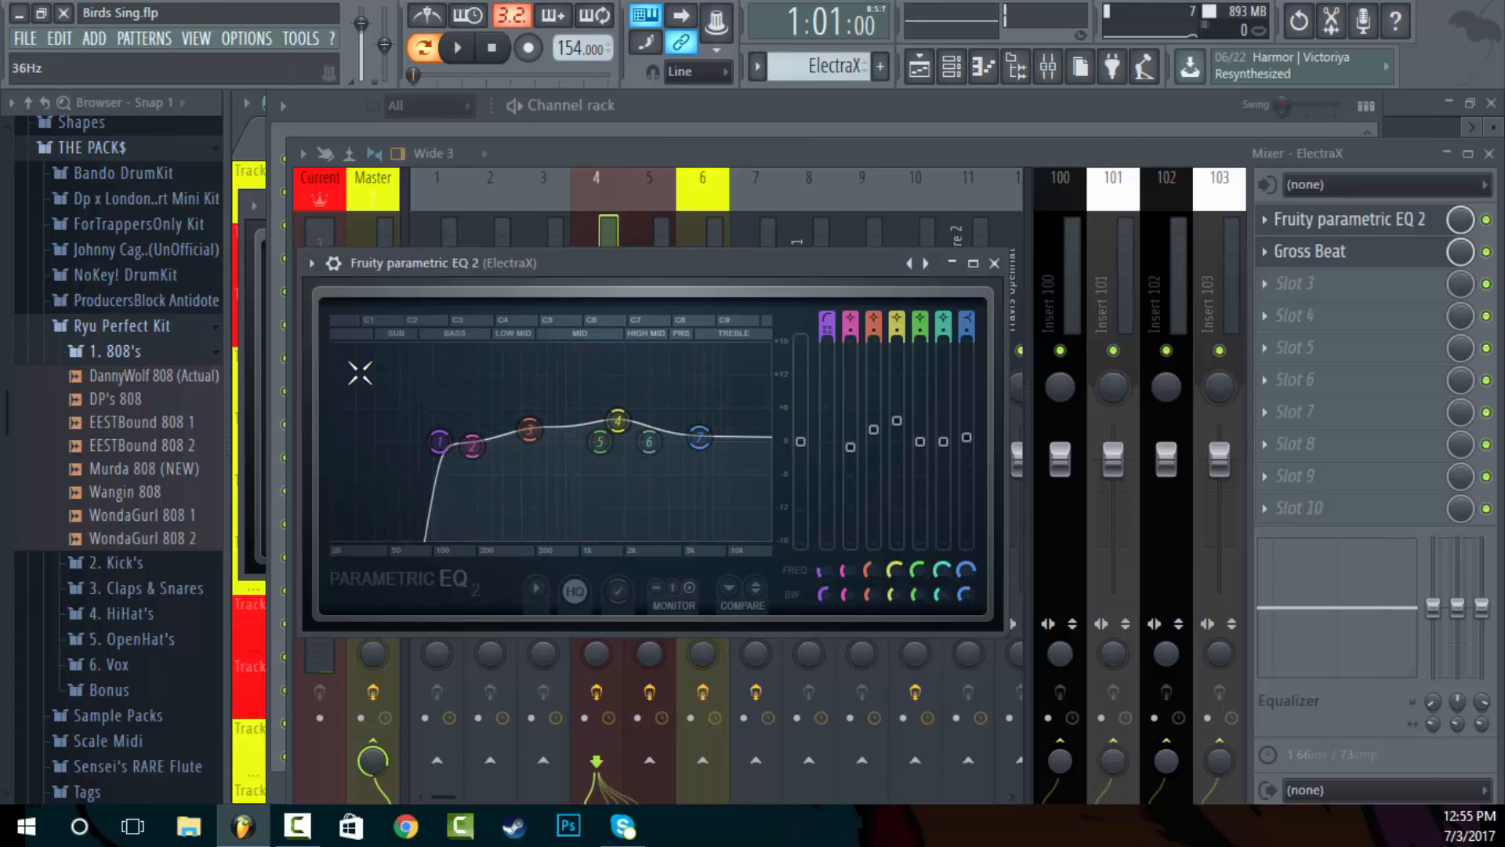
- Select the Wangin 808 mixer track and open its parametric EQ
left_click(848, 153)
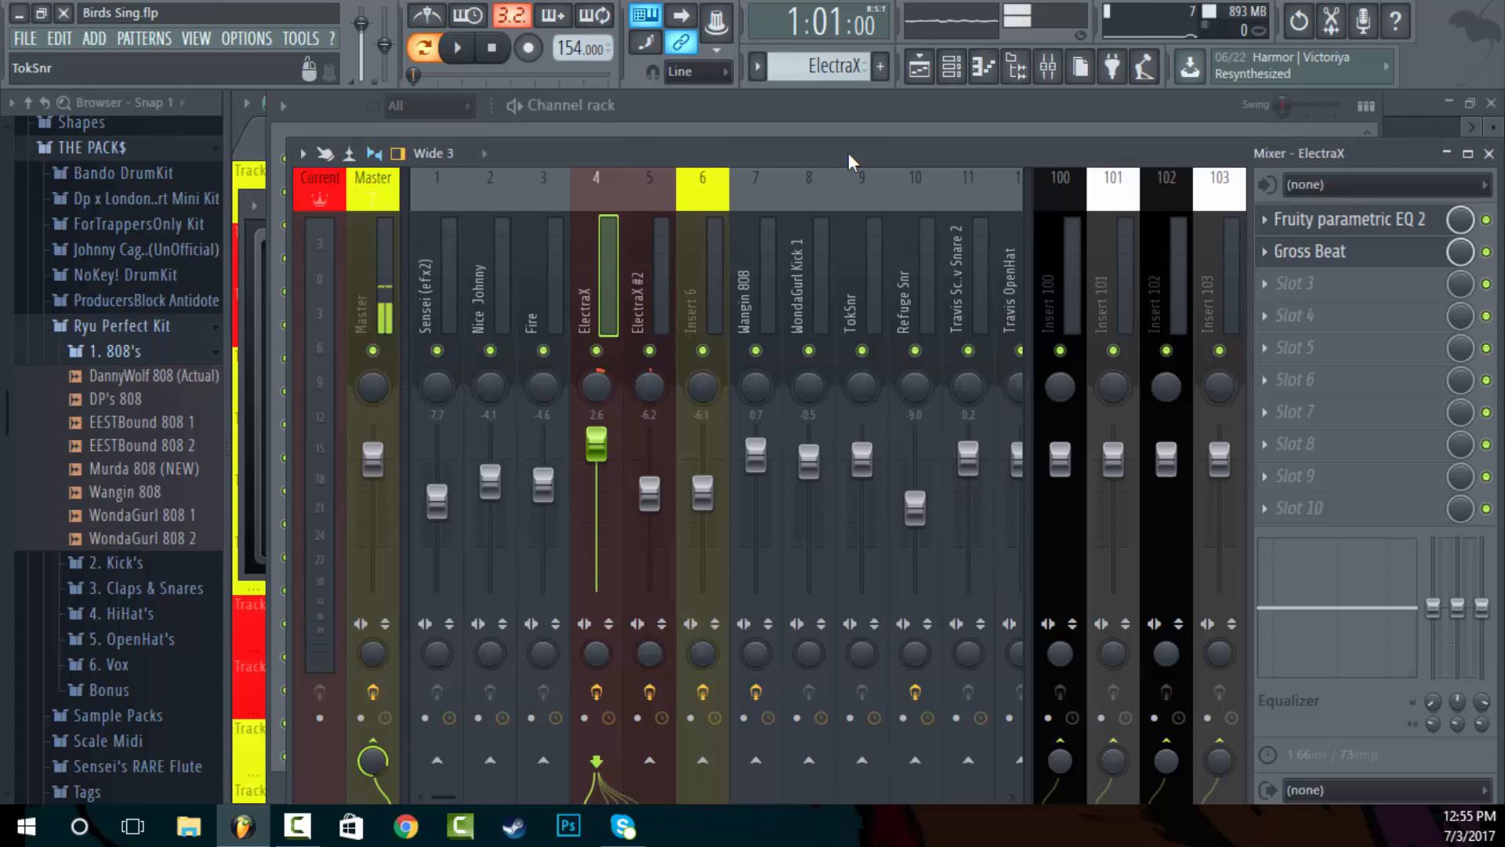
left_click(741, 270)
left_click(1328, 224)
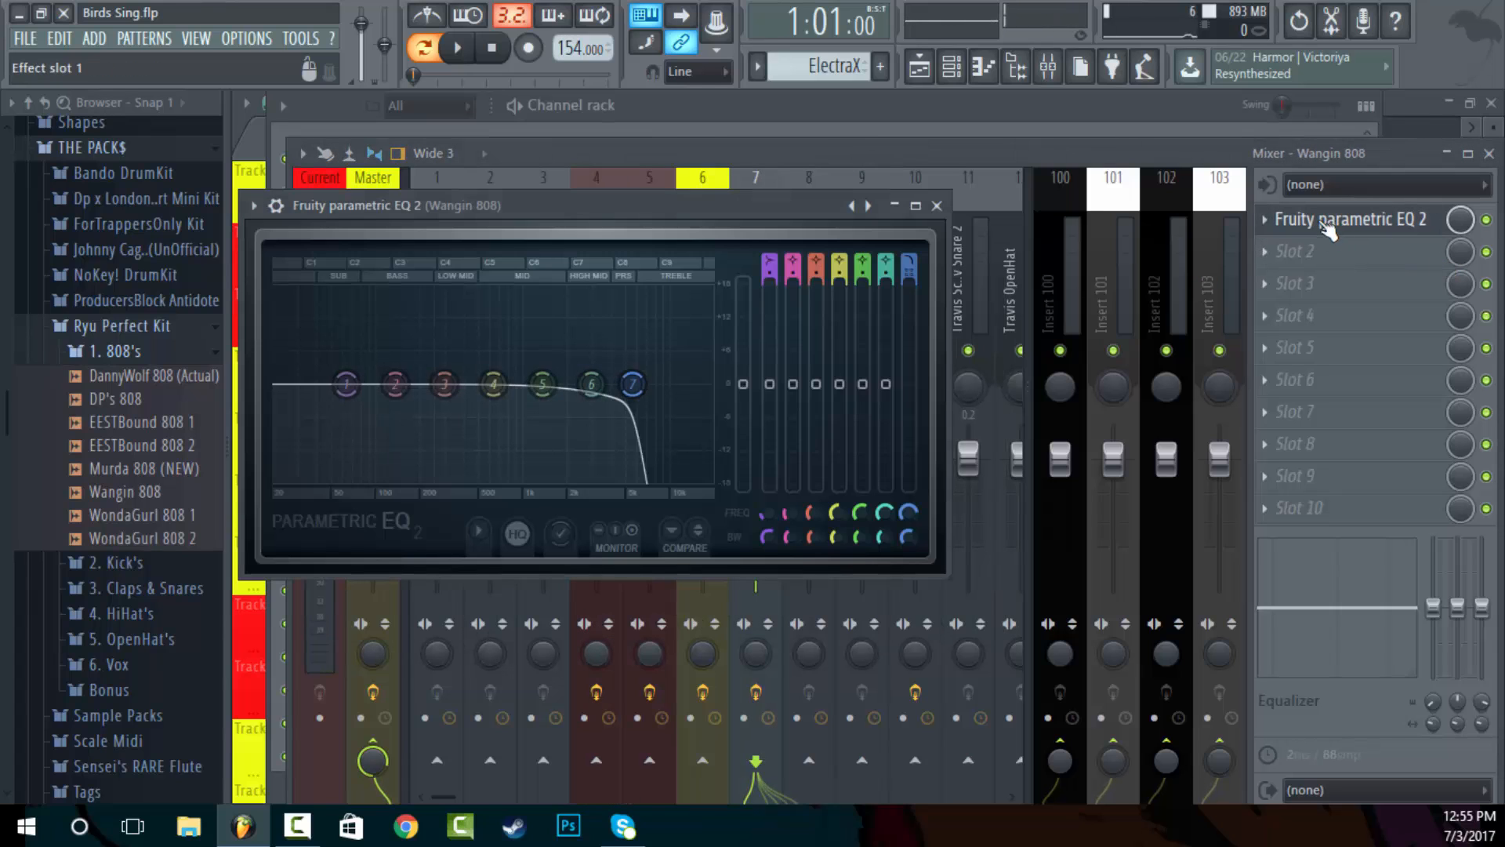
- Switch to the Wangin 808 pattern, play it, and watch its spectrum in the track's parametric EQ
left_click(591, 119)
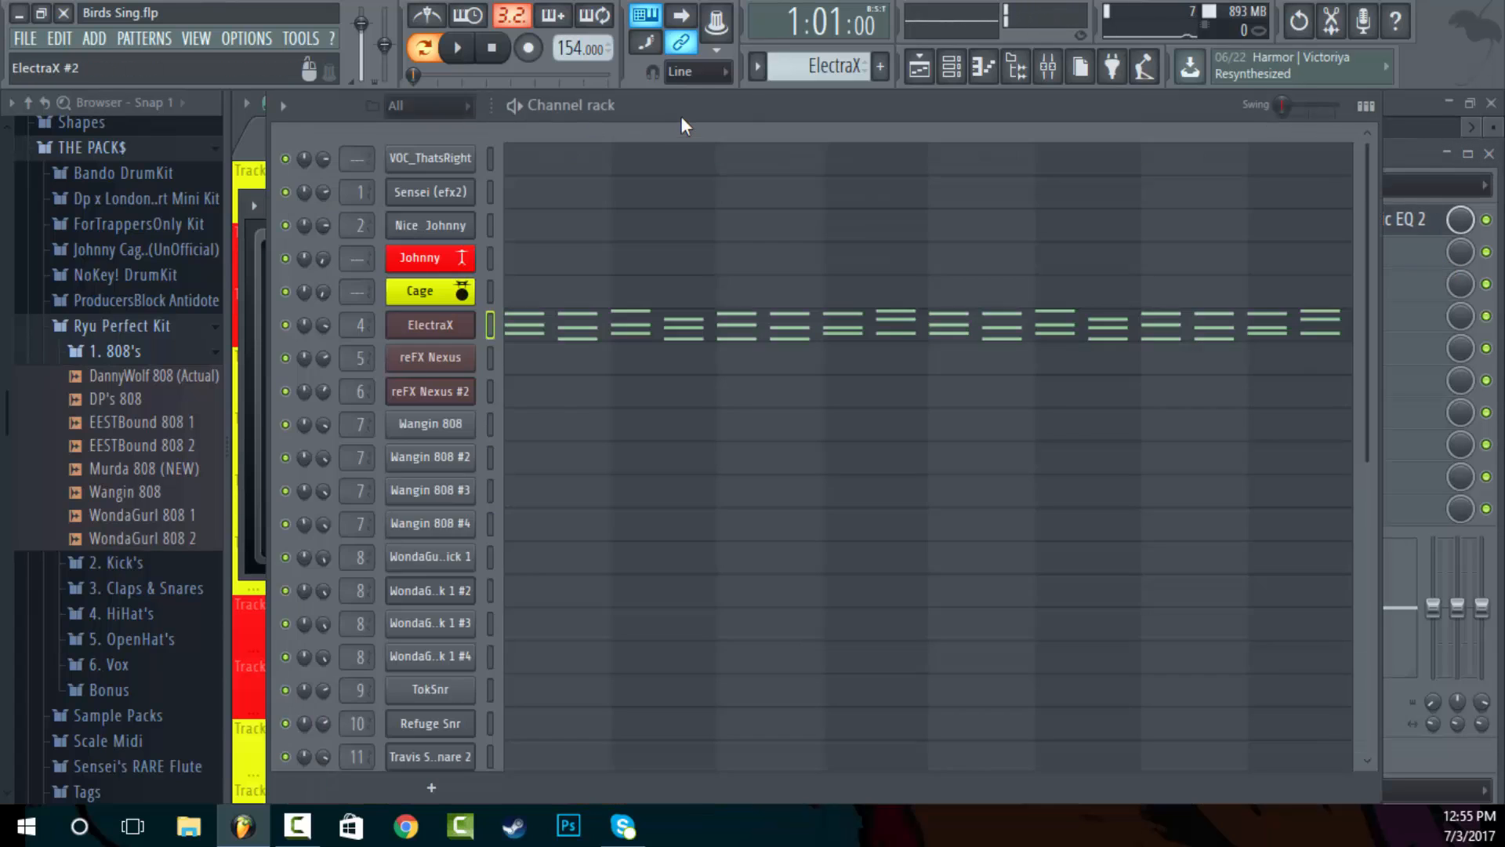
mouse_move(800, 79)
left_mouse_down()
mouse_move(800, 55)
mouse_move(800, 86)
mouse_move(820, 79)
left_mouse_up()
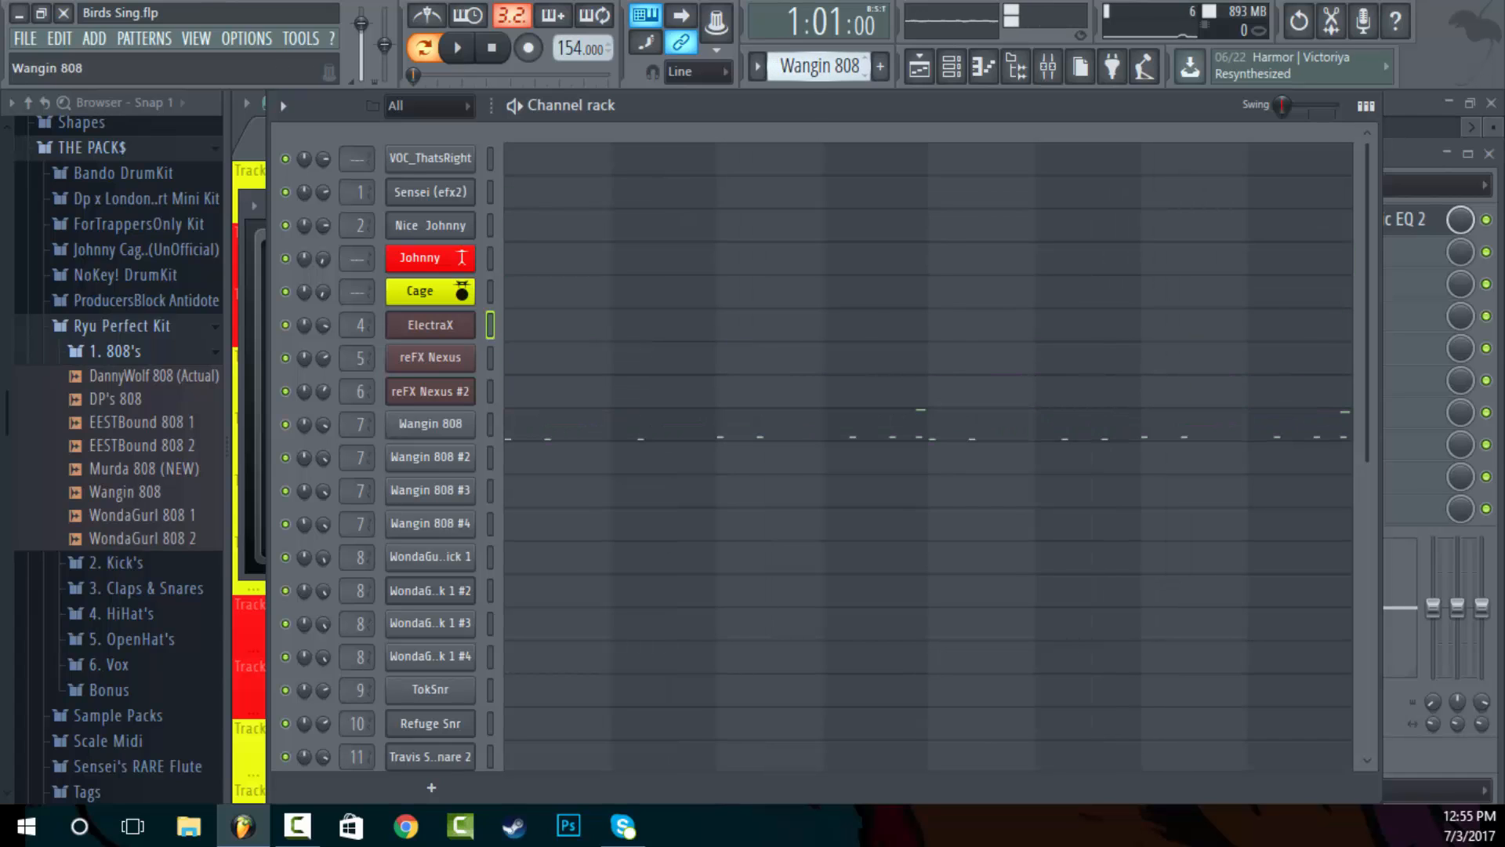
key("space")
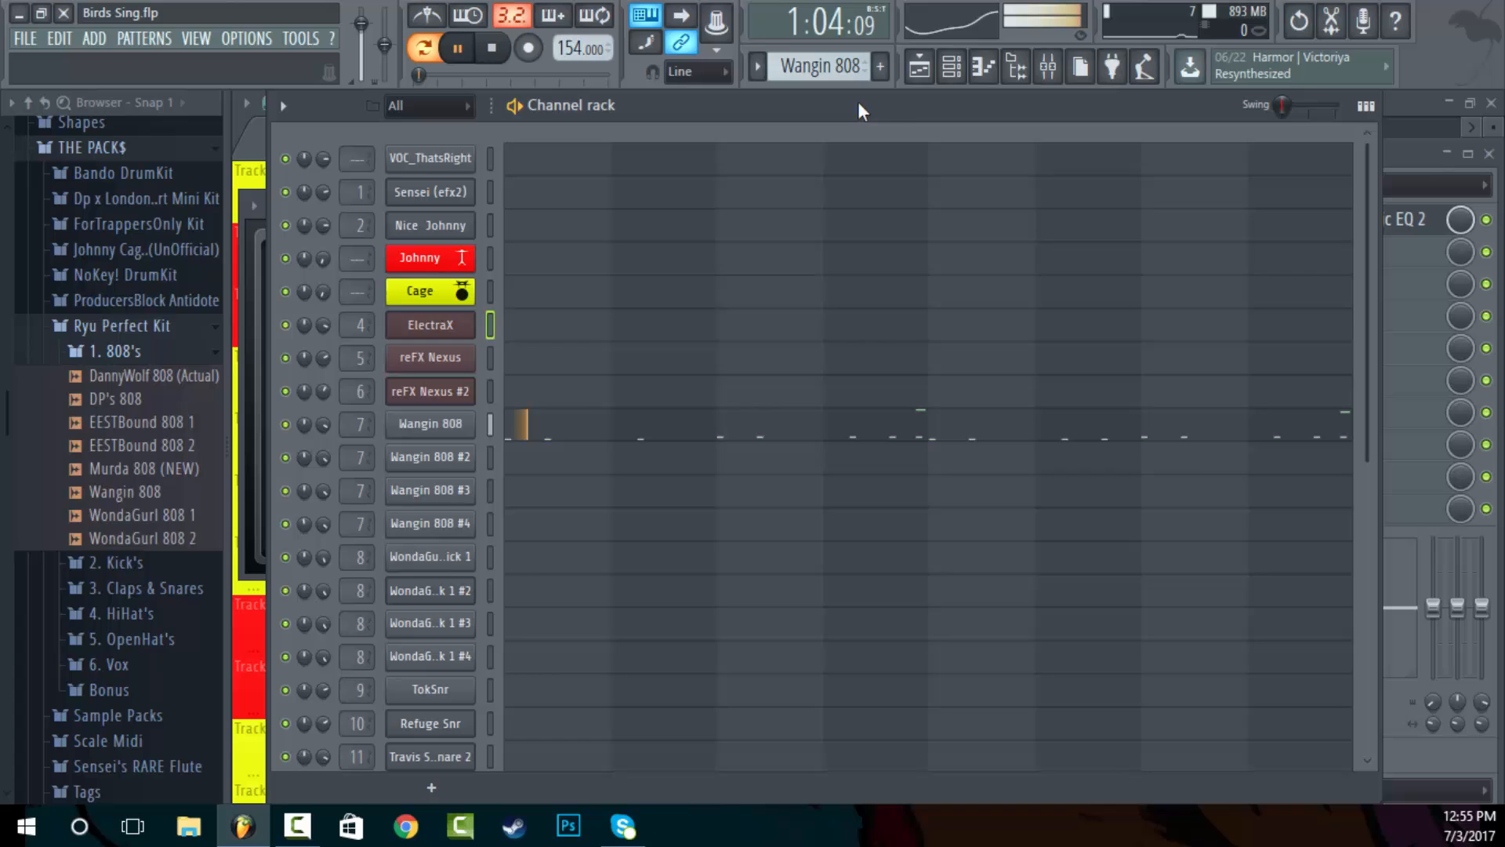
left_click(1047, 67)
left_click(1345, 220)
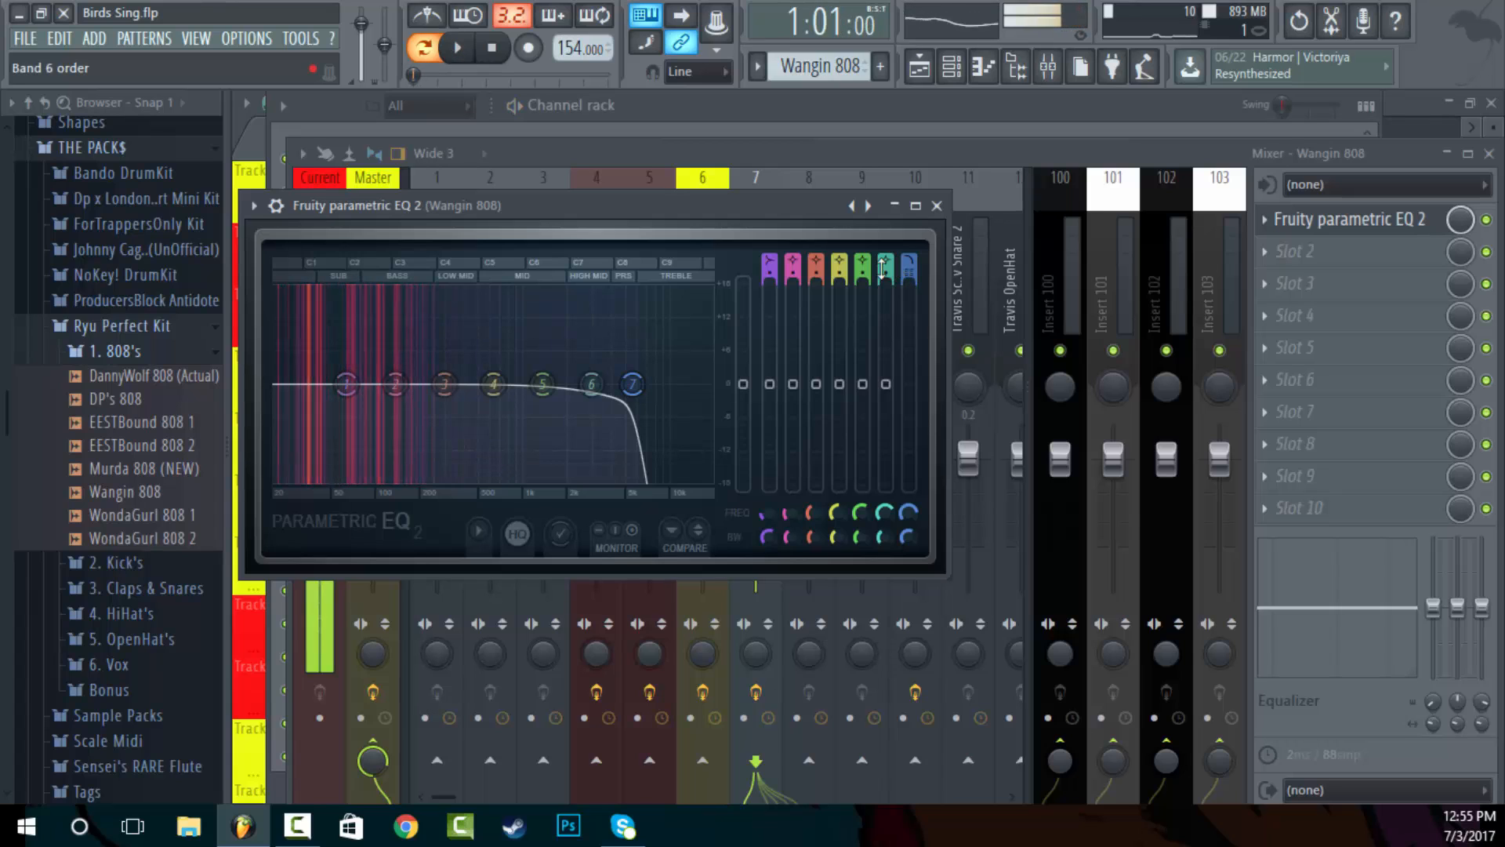
- Reset band 7 of the Wangin 808 EQ through high shelf, rebuild it as a Steep 8 low-pass filter, and nudge its cutoff slightly lower
right_click(911, 265)
left_click(938, 268)
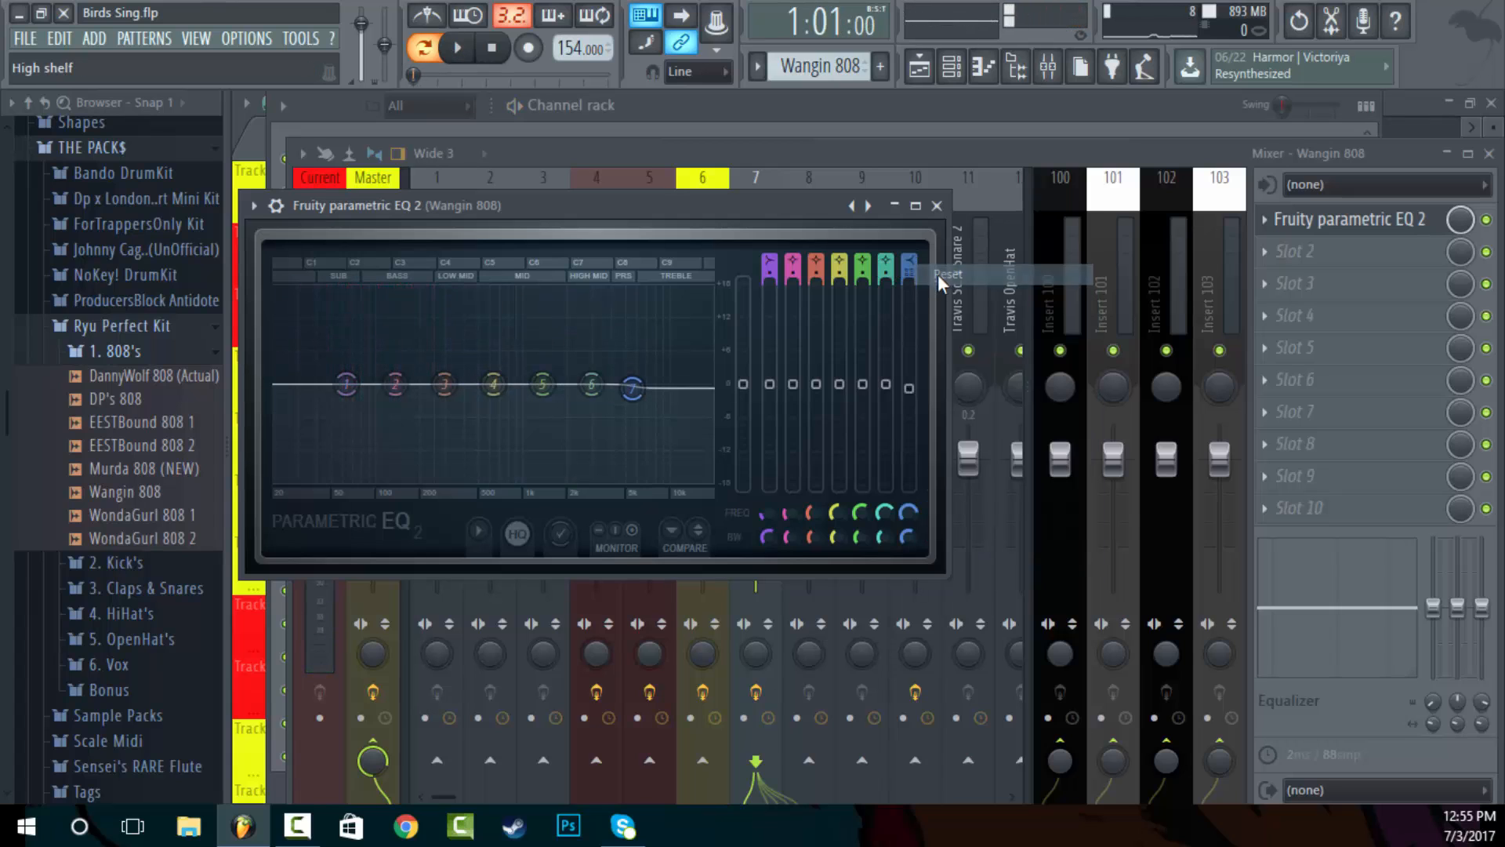
right_click(915, 276)
left_click(923, 285)
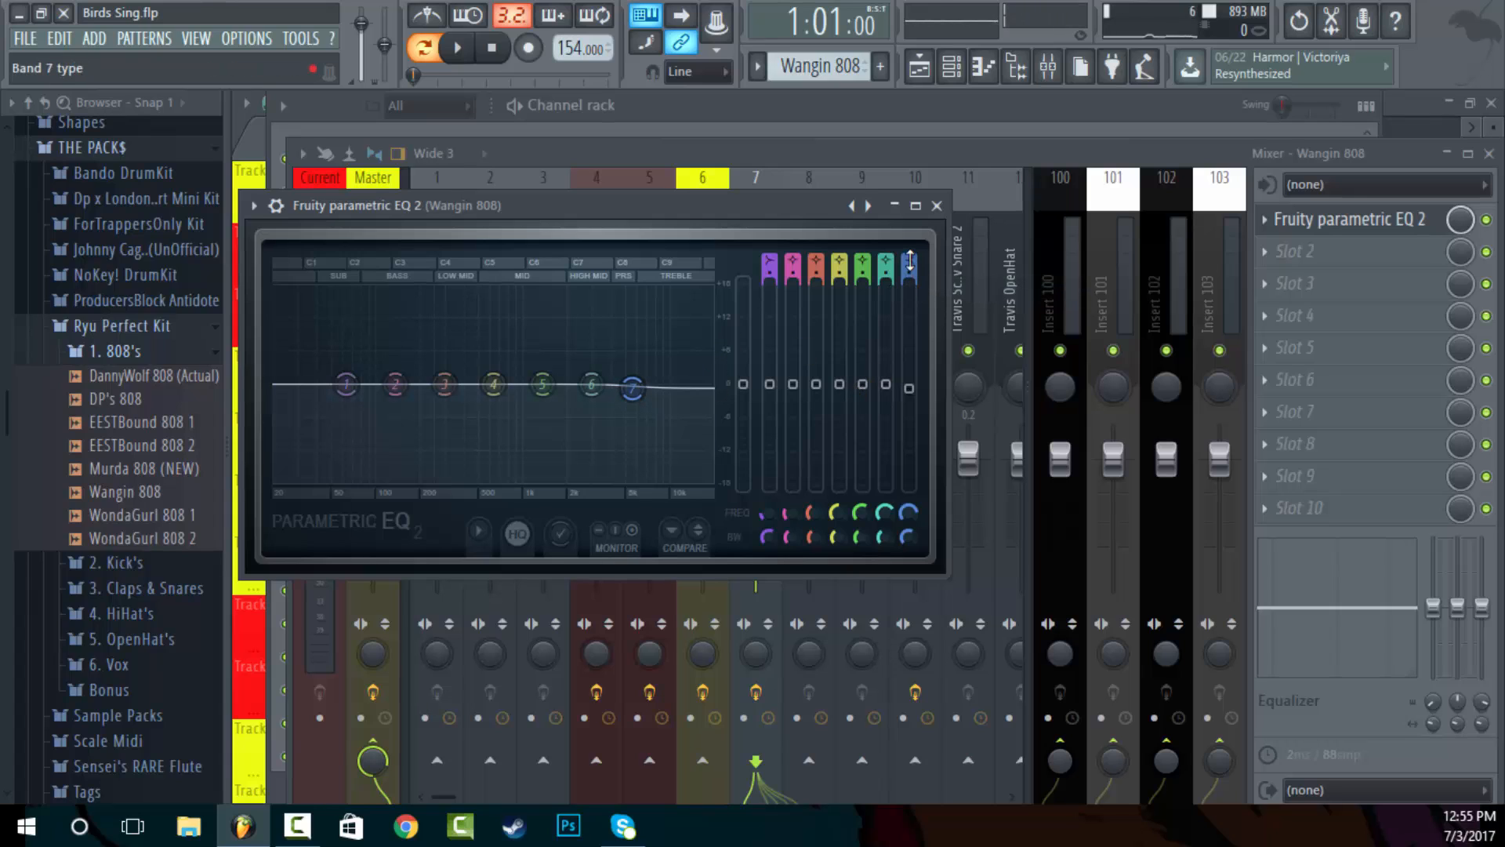
left_click_drag(910, 261, 909, 299)
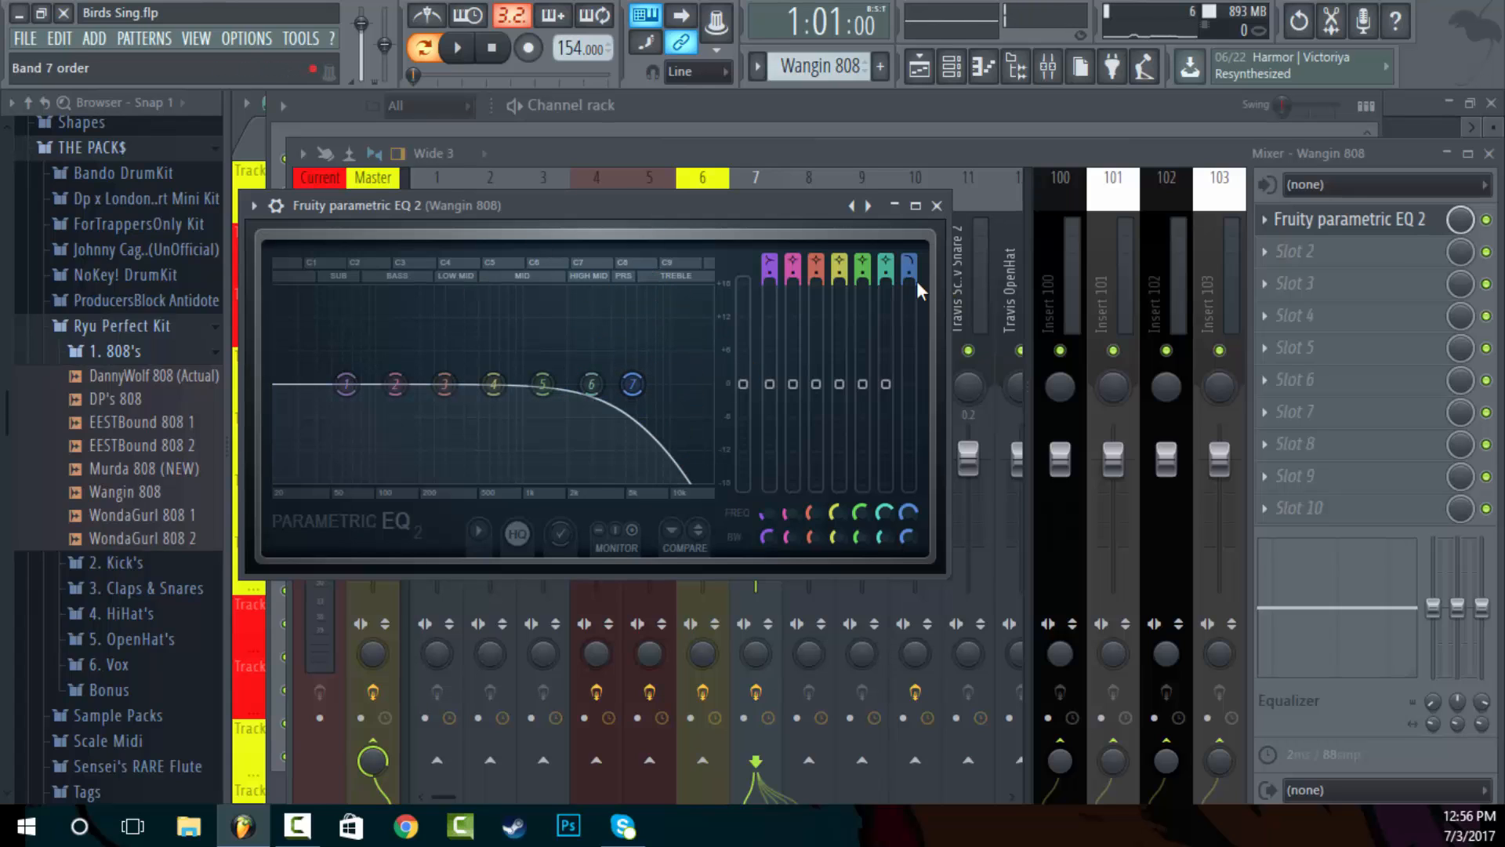
left_click_drag(912, 276, 911, 259)
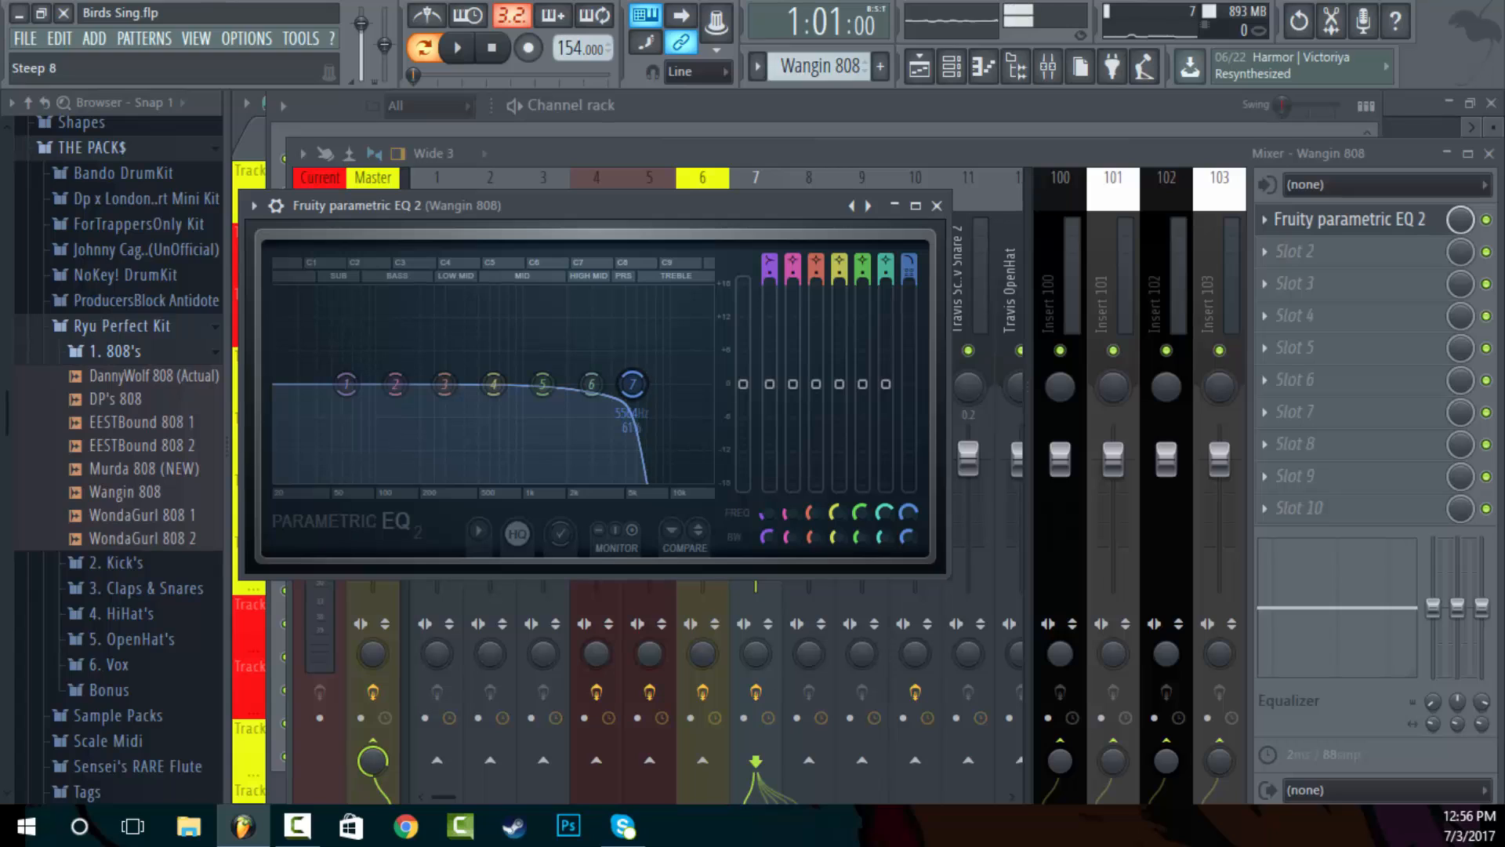
left_click_drag(635, 385, 628, 384)
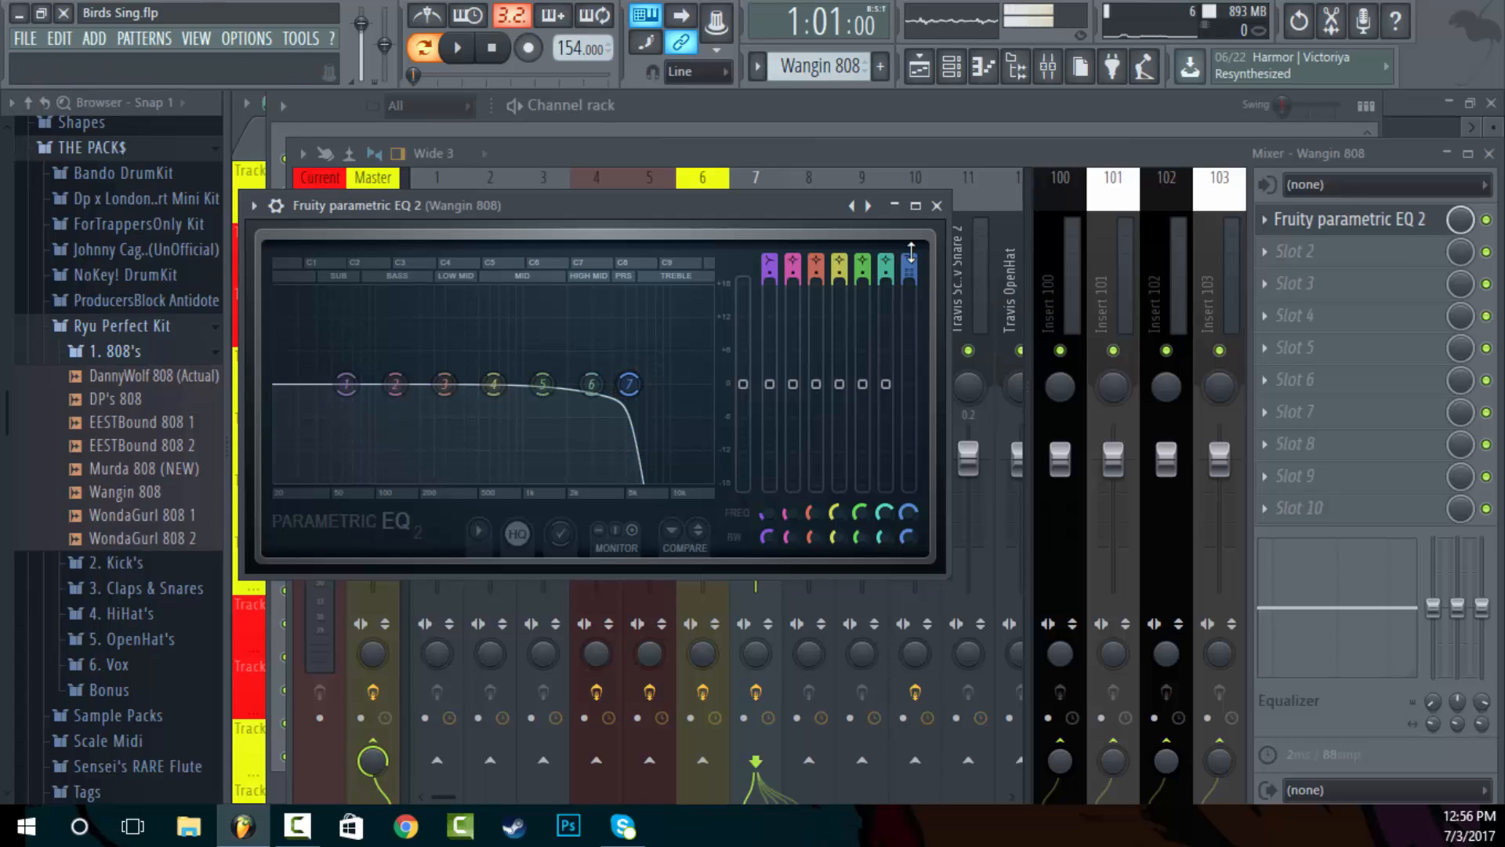
- Play the Wangin 808 pattern with its parametric EQ bypassed and re-enabled, comparing the sound and checking the spectrum
left_click(1486, 220)
key("space")
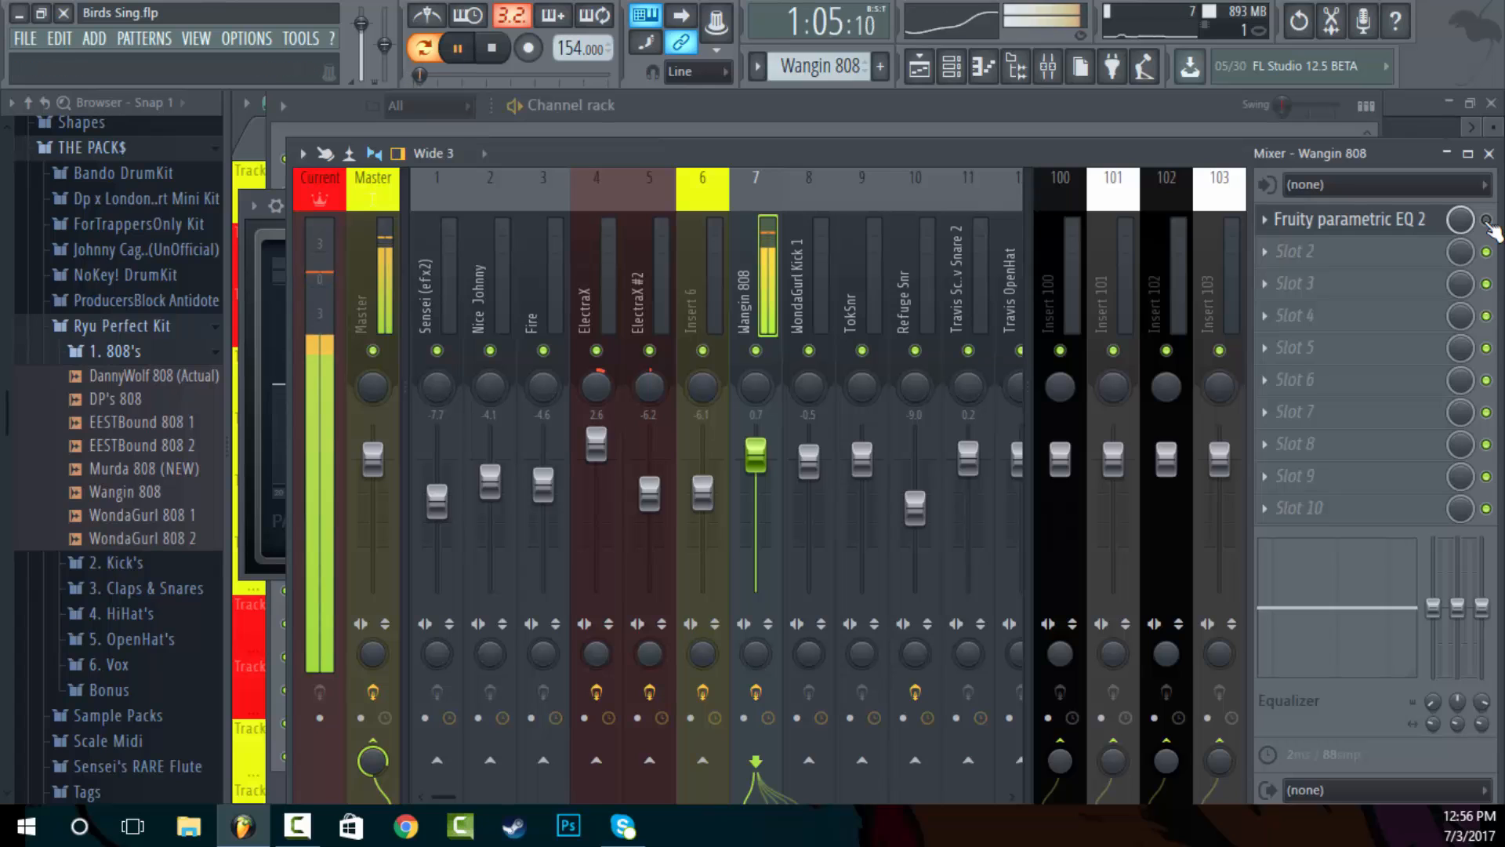
left_click(1387, 223)
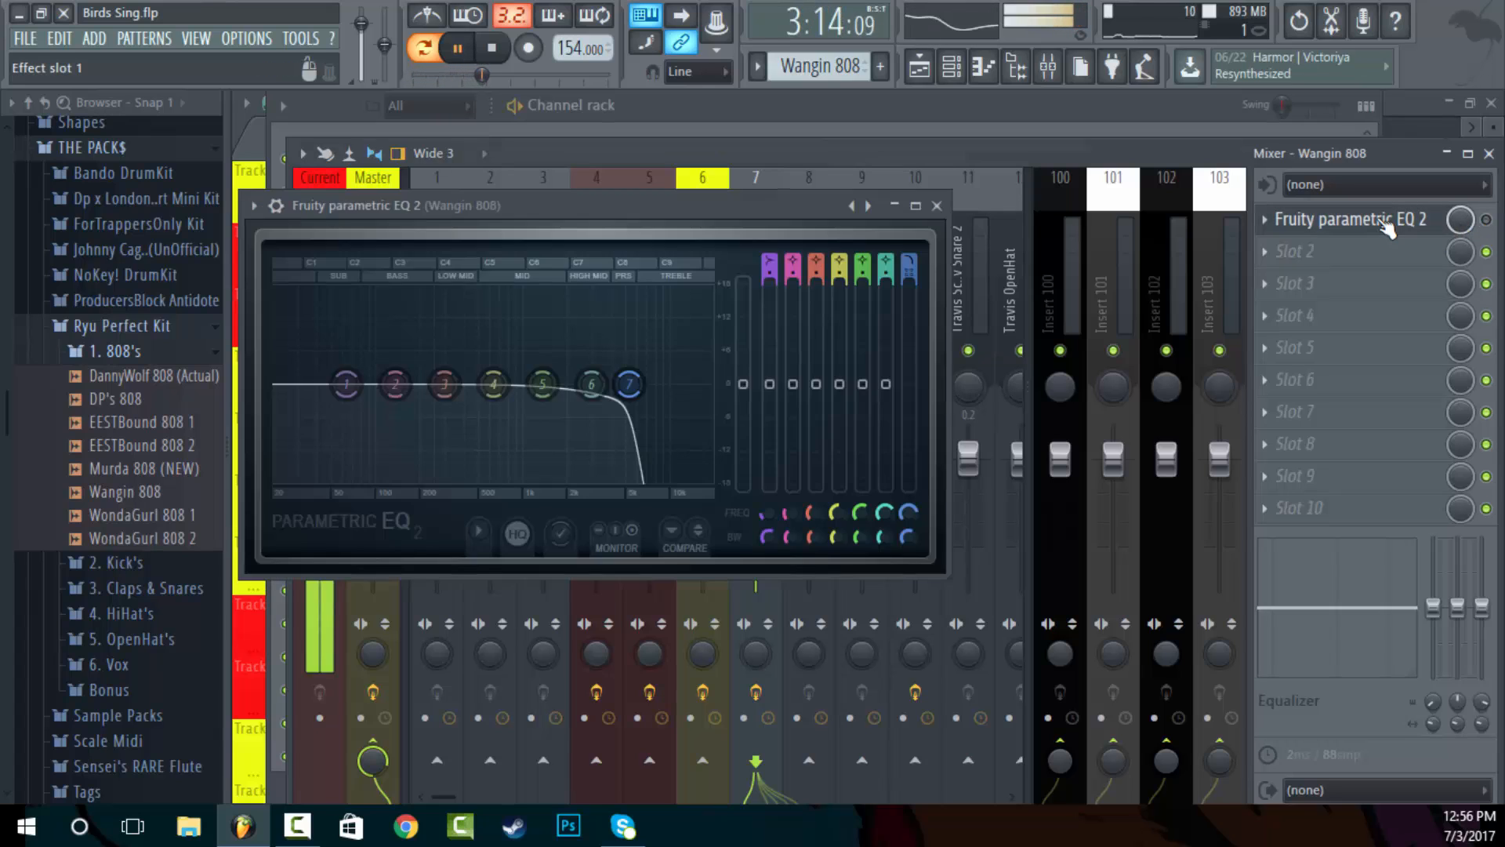
left_click(1488, 221)
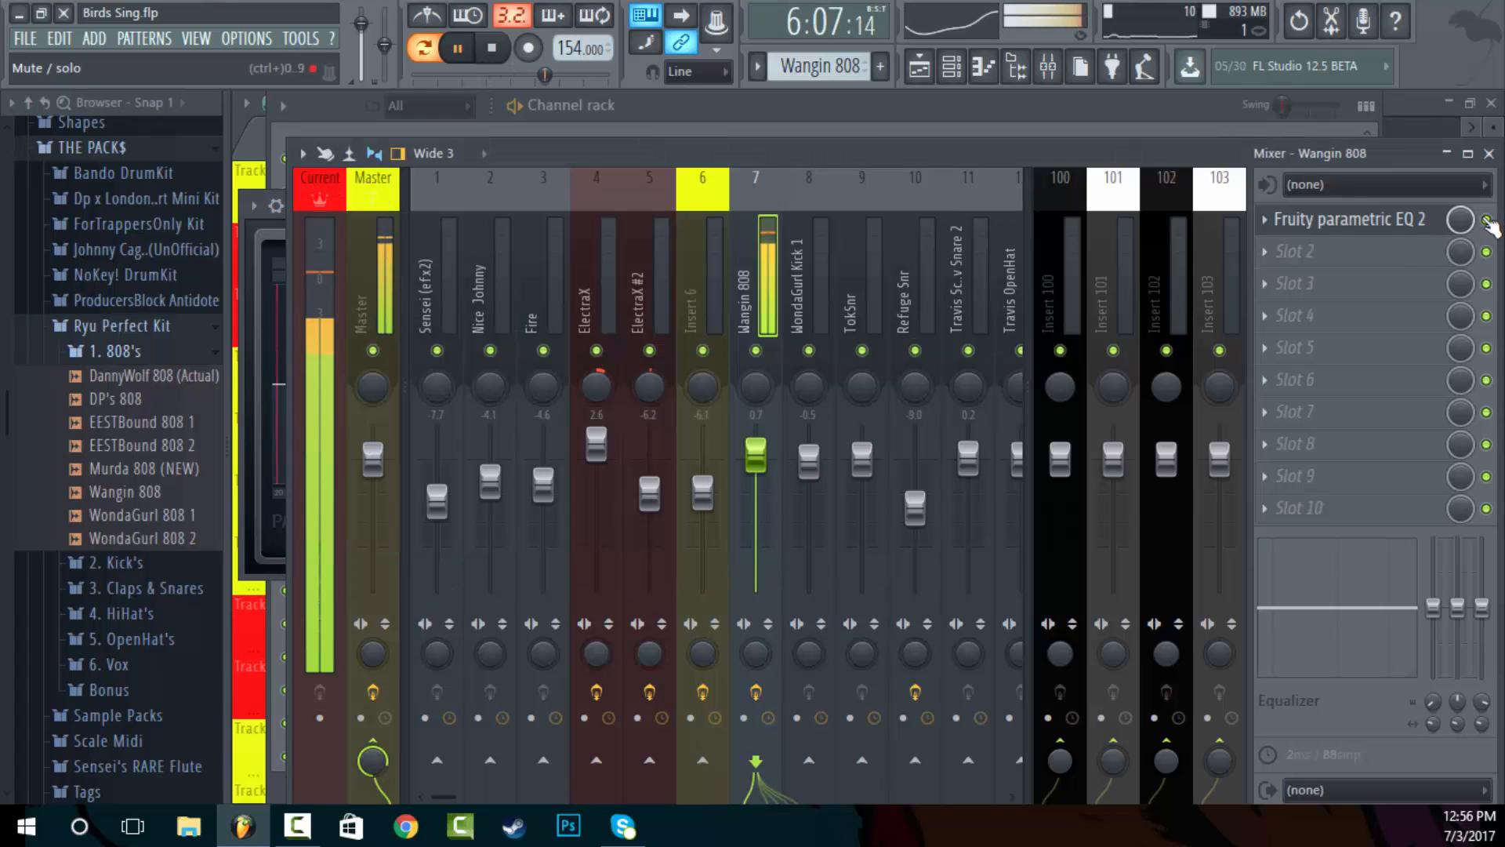
double_click(1381, 222)
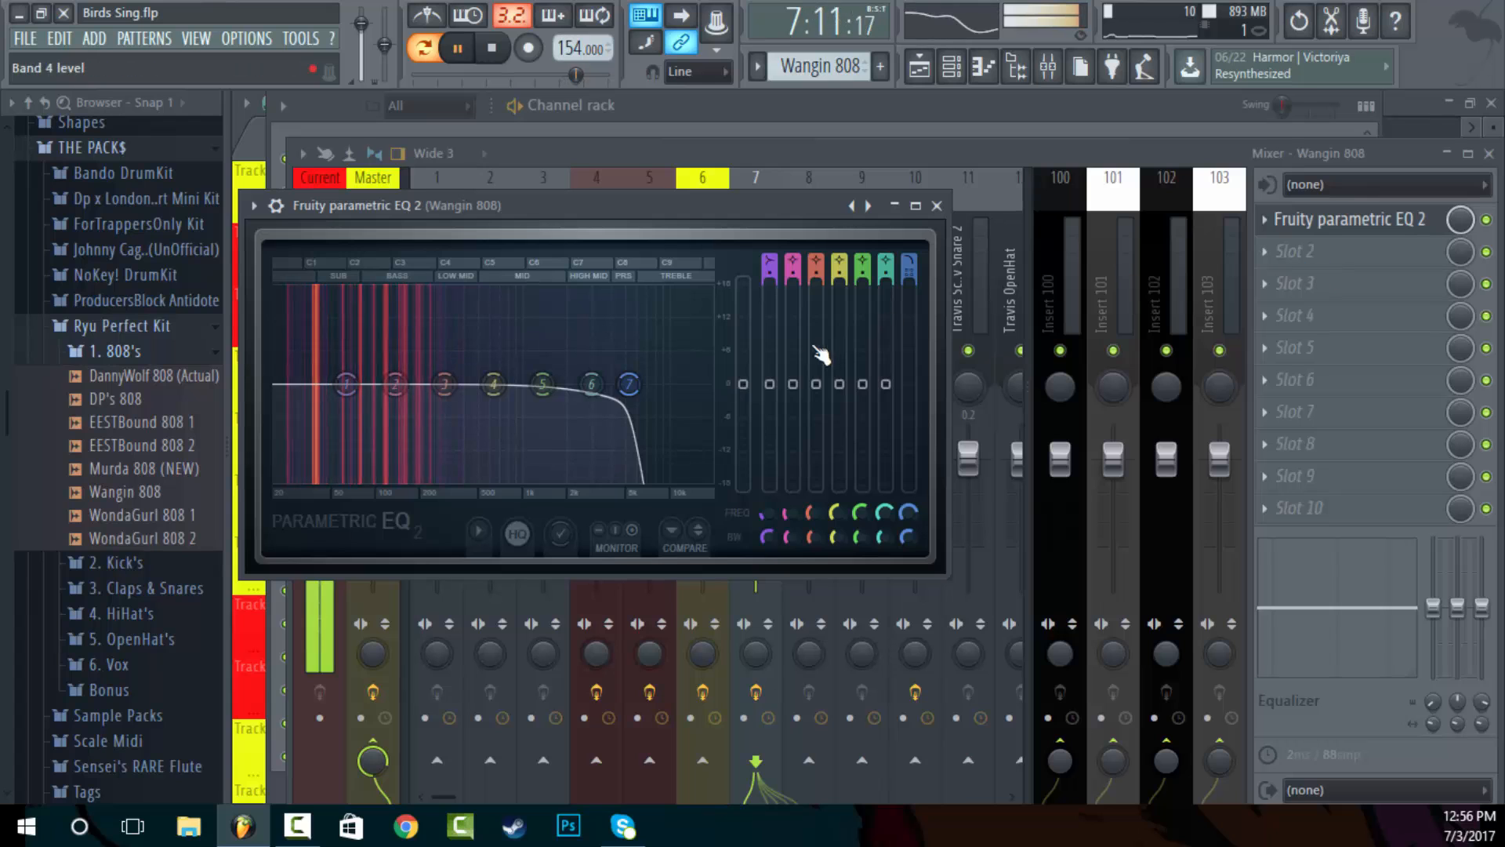
- Sweep band 7's low-pass cutoff between about 8861 Hz and 96 Hz during playback, leave it slightly above band 6, and stop playback
left_click_drag(629, 385, 661, 385)
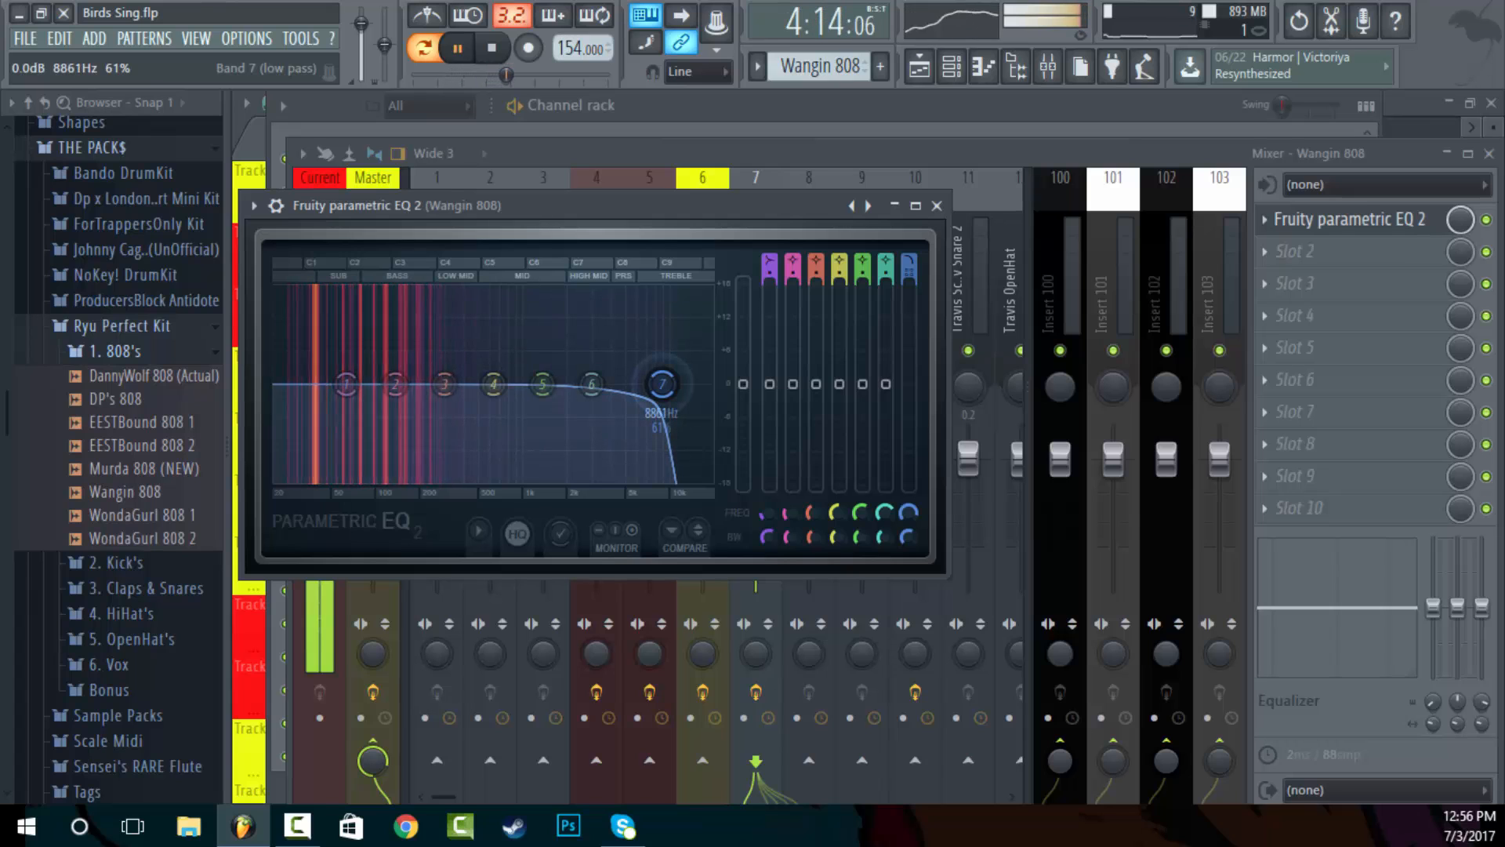
left_click_drag(662, 384, 387, 384)
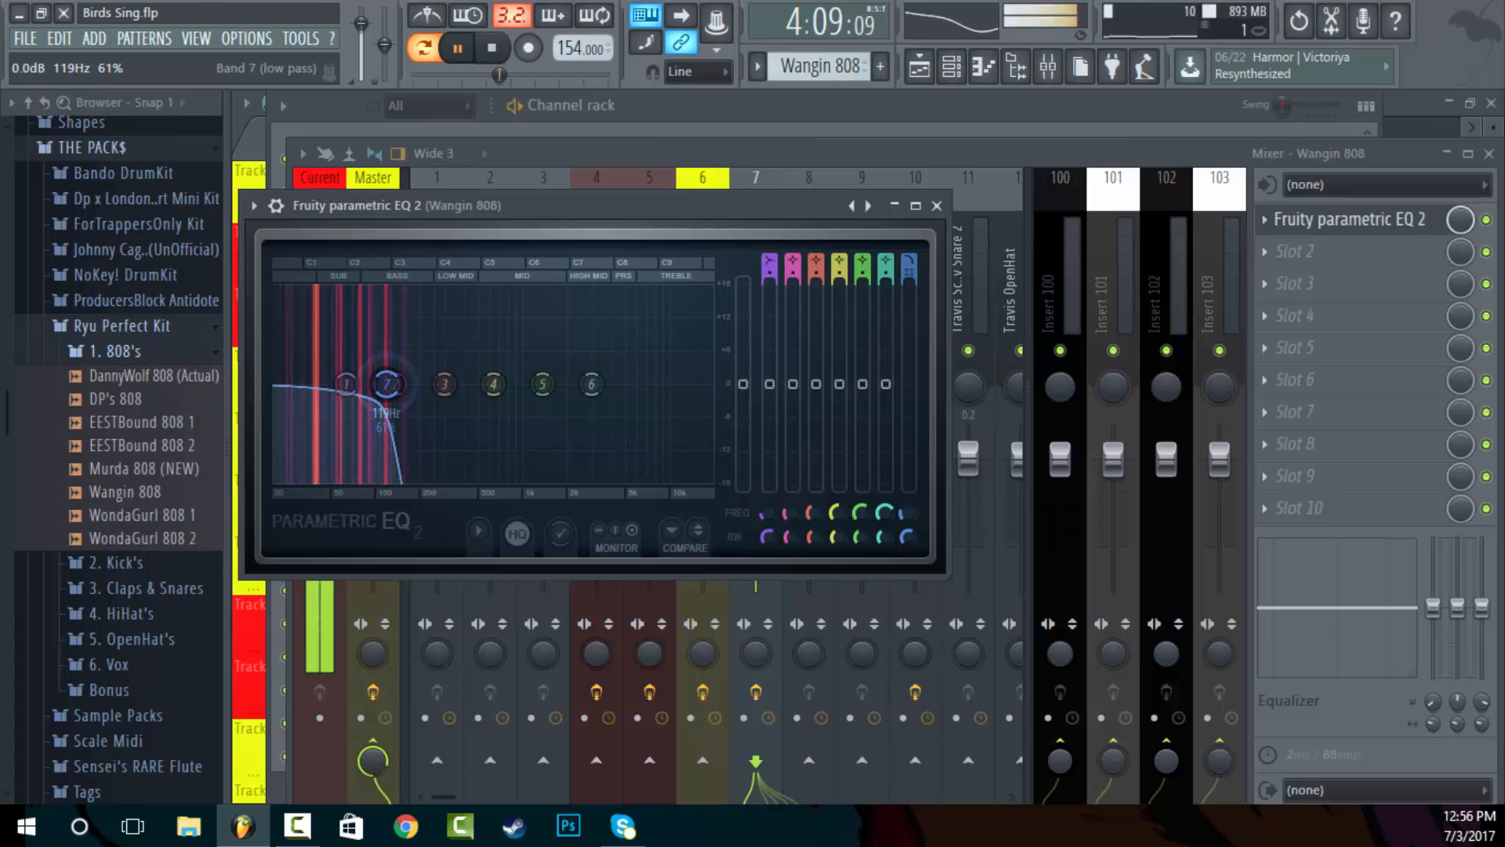
left_click_drag(443, 384, 538, 384)
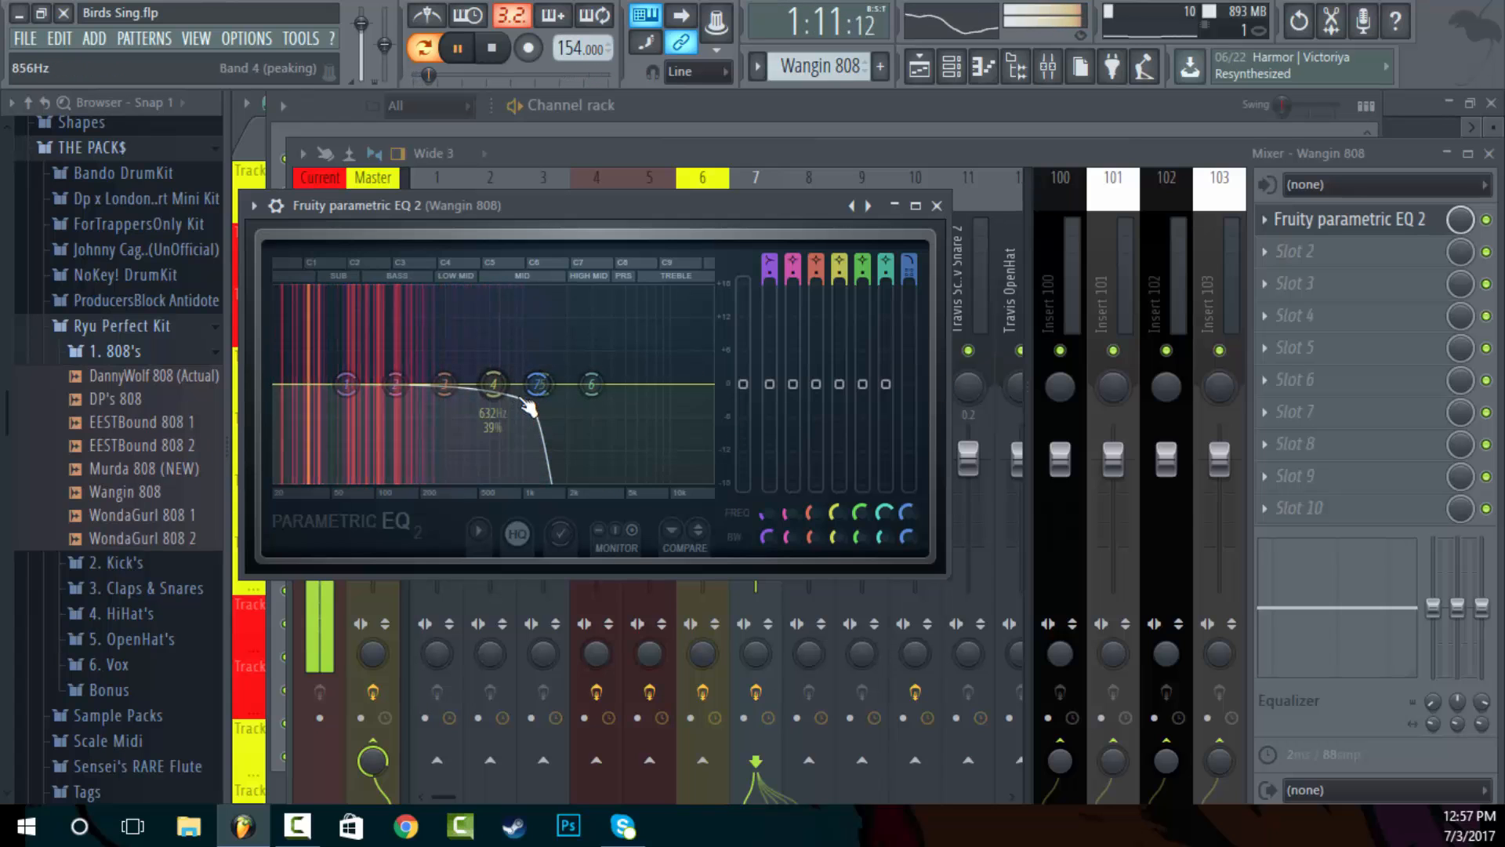
left_click_drag(533, 393, 413, 385)
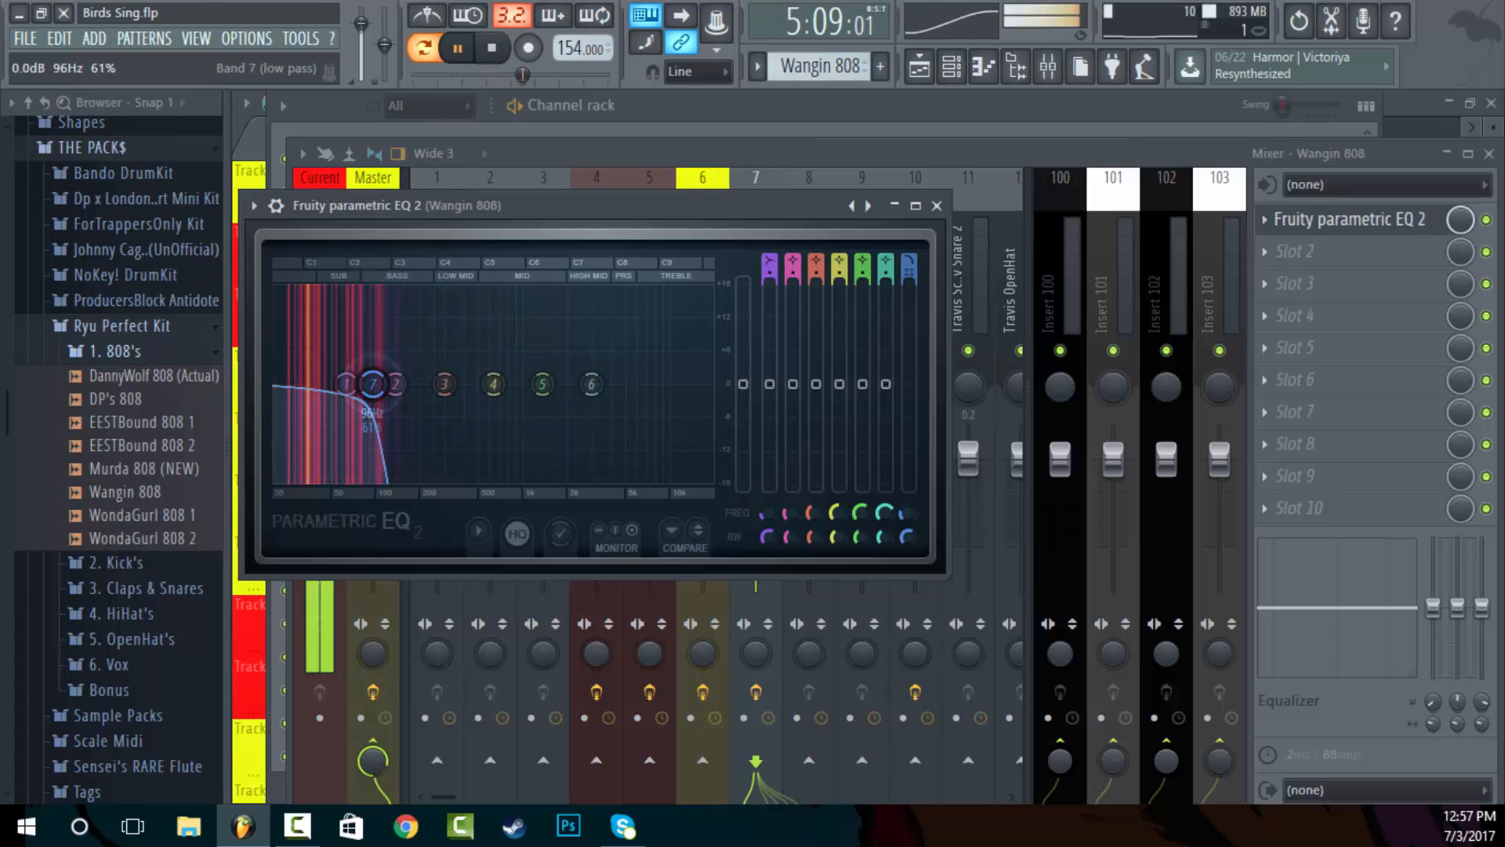
left_click_drag(385, 384, 641, 385)
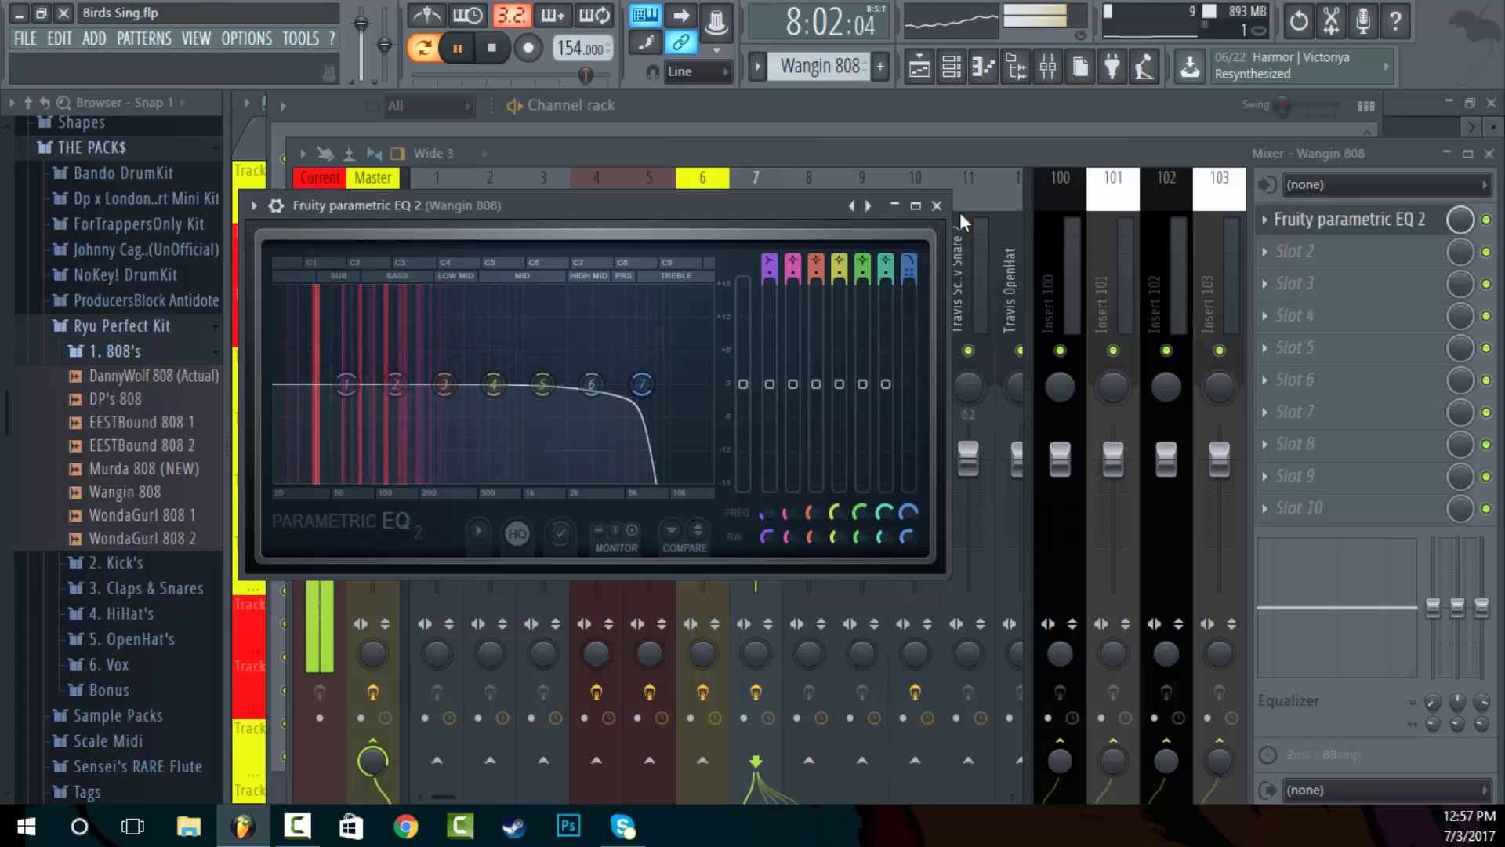
left_click(1118, 145)
key("space")
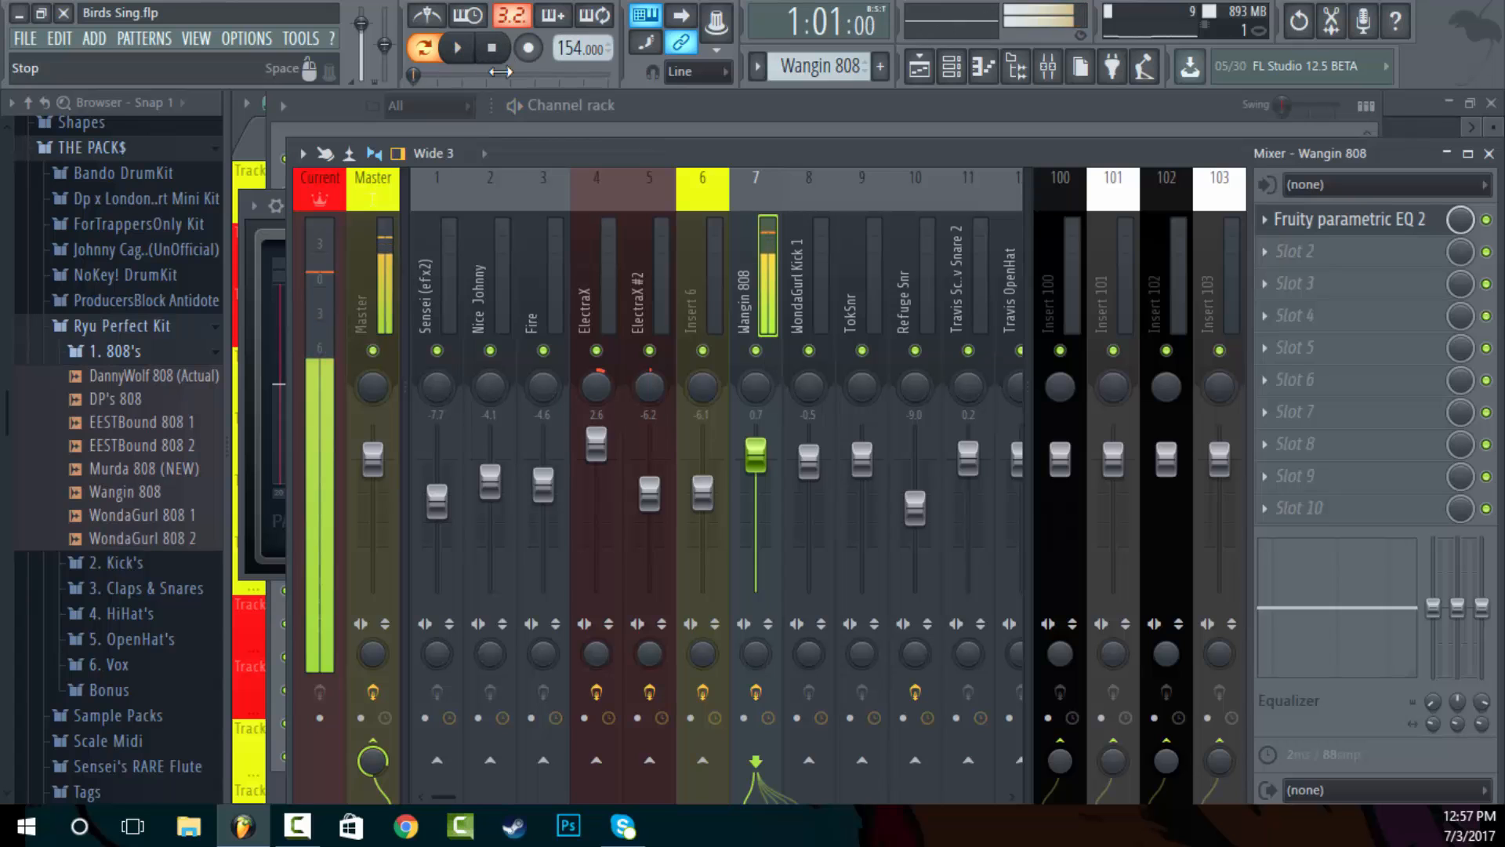
- Show the whole arrangement in the playlist and select the time range from bar 25 to bar 41
left_click(731, 121)
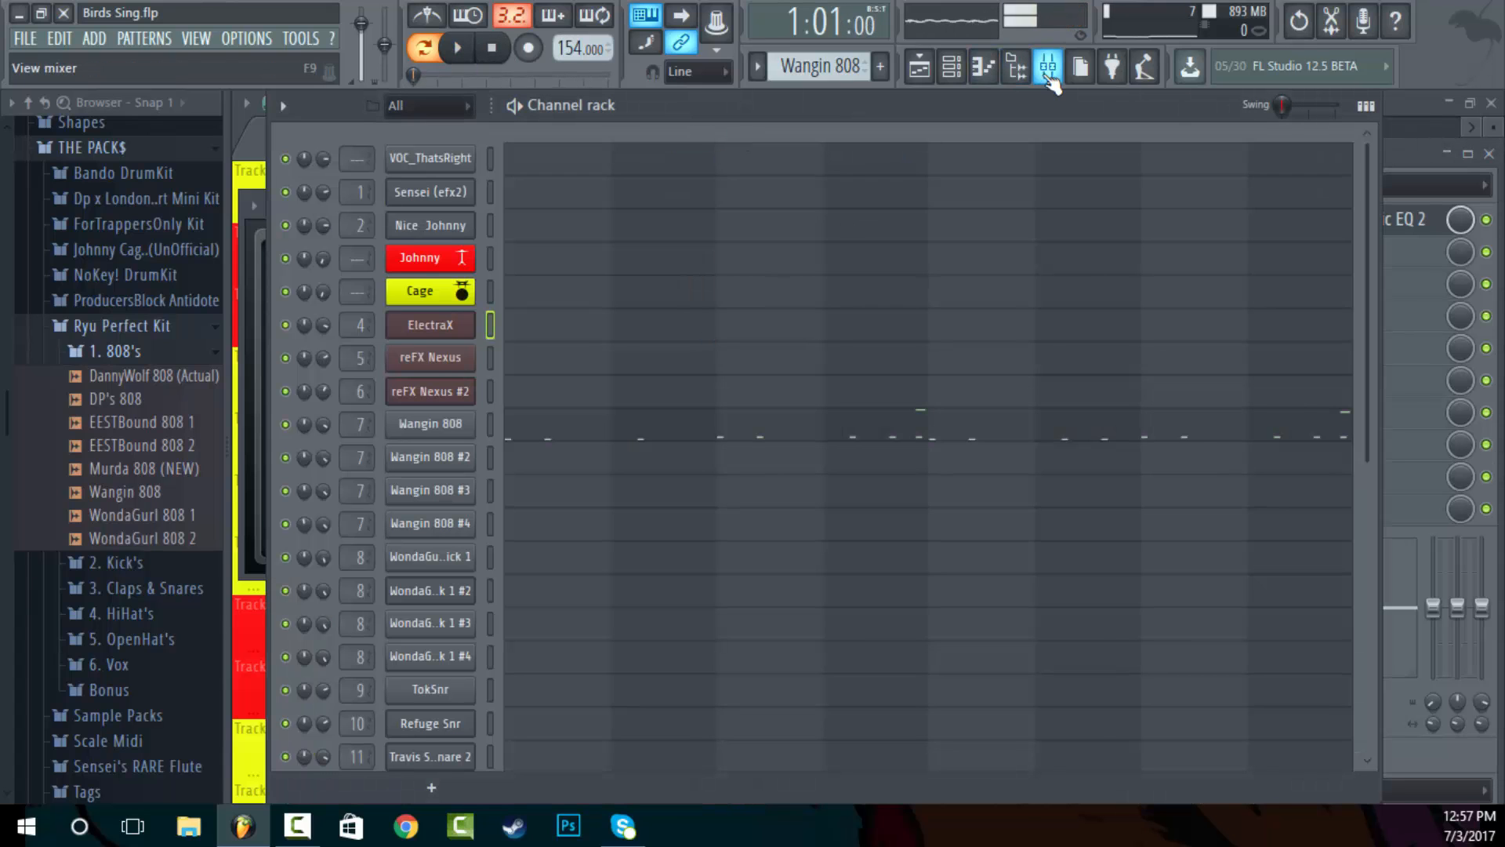
left_click(1049, 66)
left_click(747, 116)
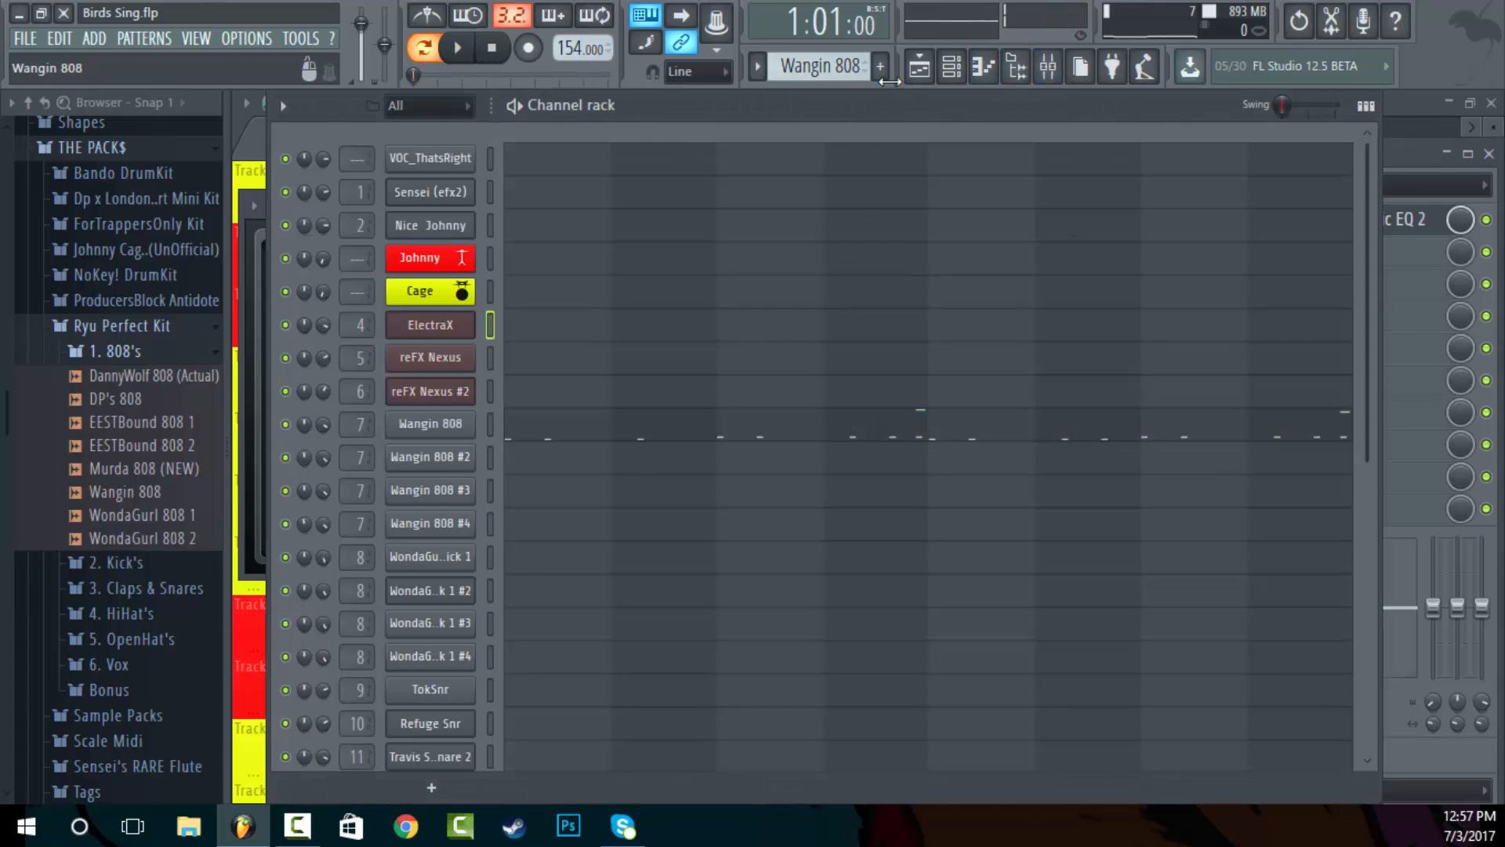
left_click(919, 67)
left_click_drag(446, 128, 1416, 195)
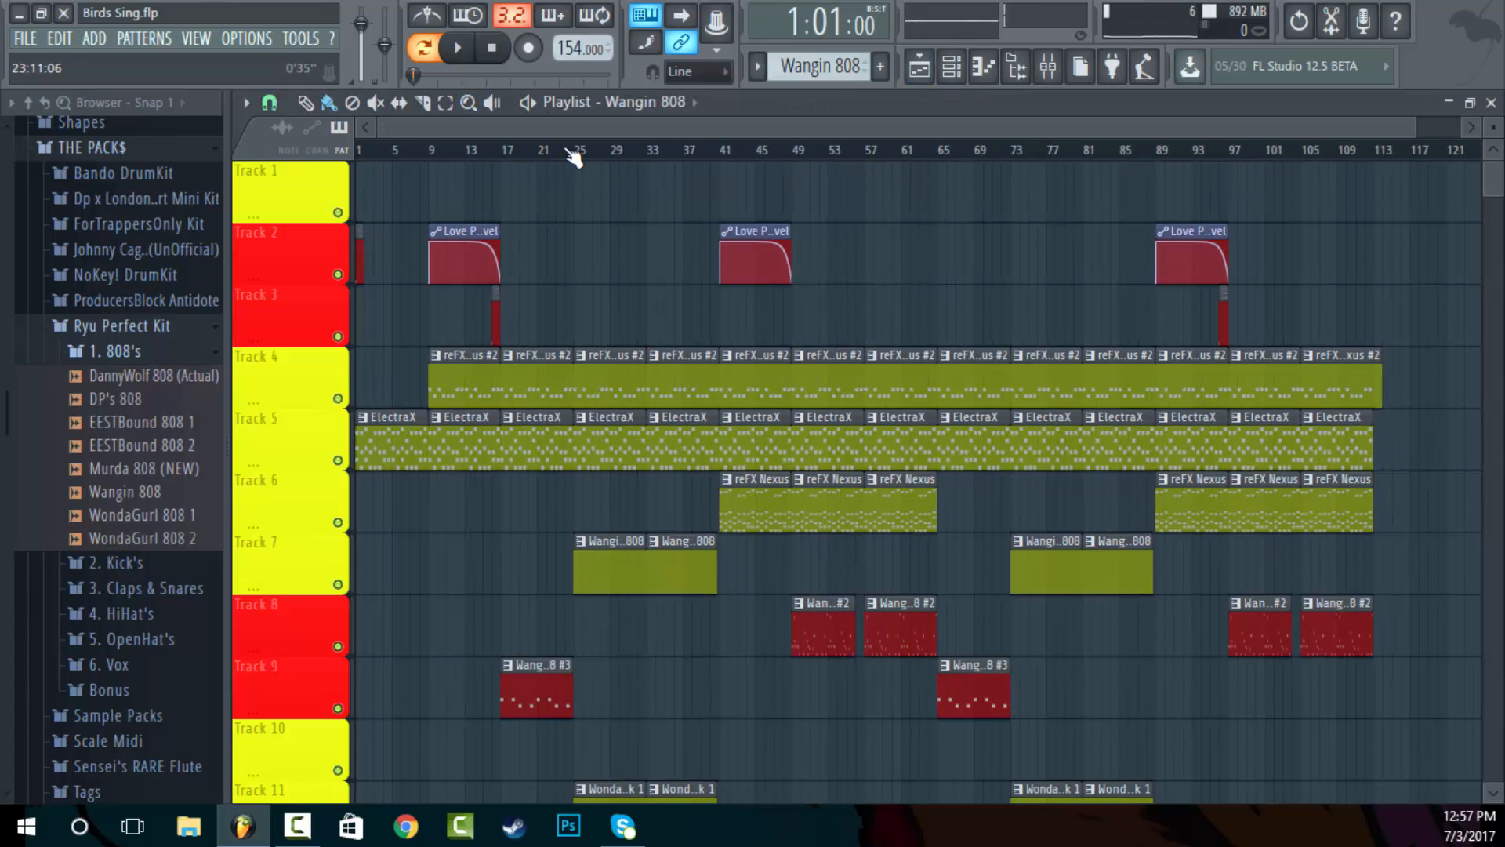
left_click_drag(580, 157, 723, 164)
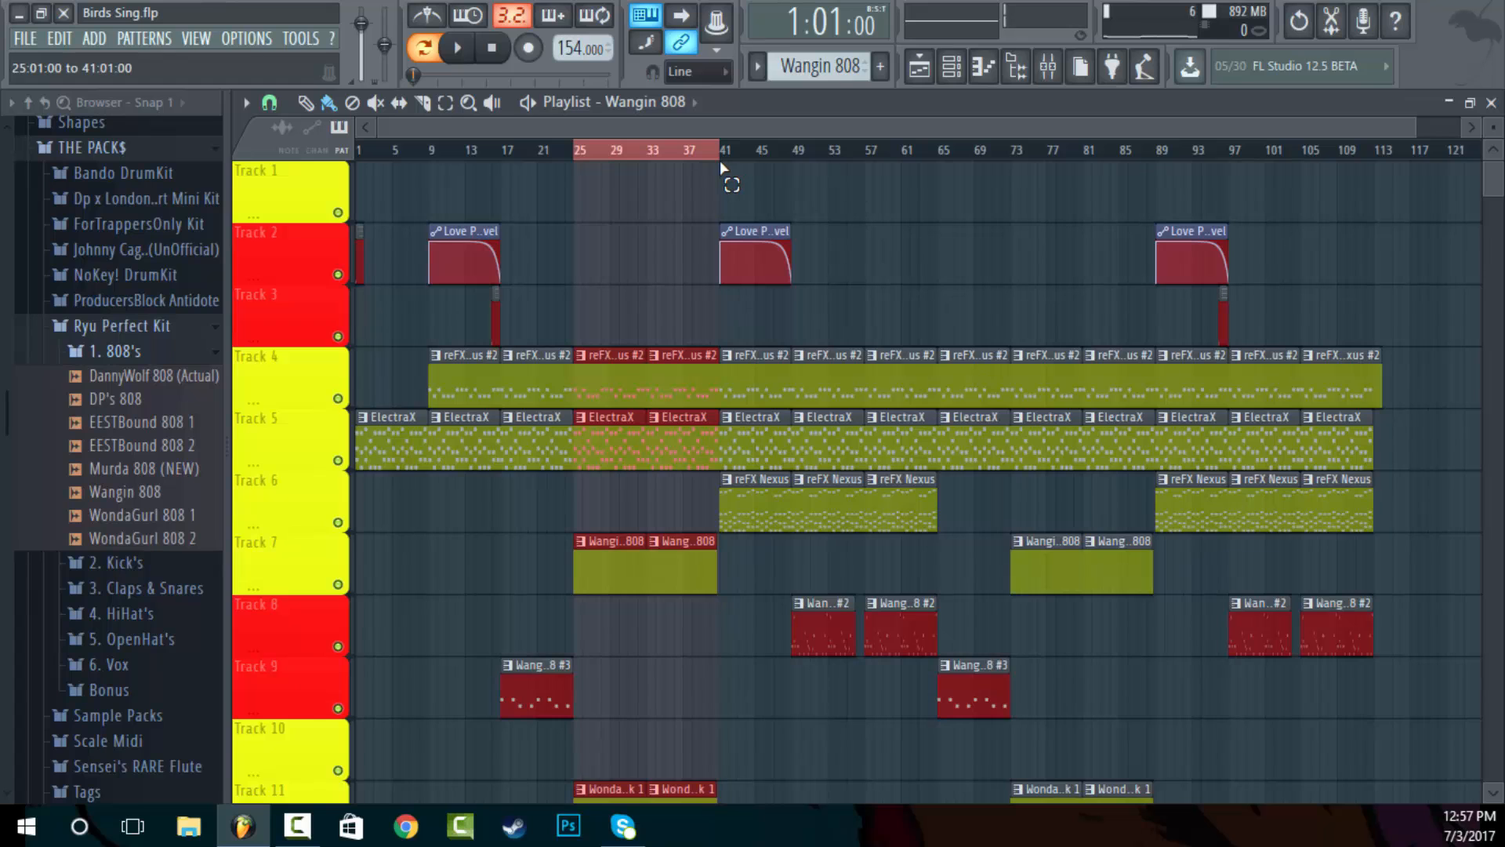
- Play the selected playlist section as a song, watch the track levels in the mixer, and stop playback
left_click(1049, 67)
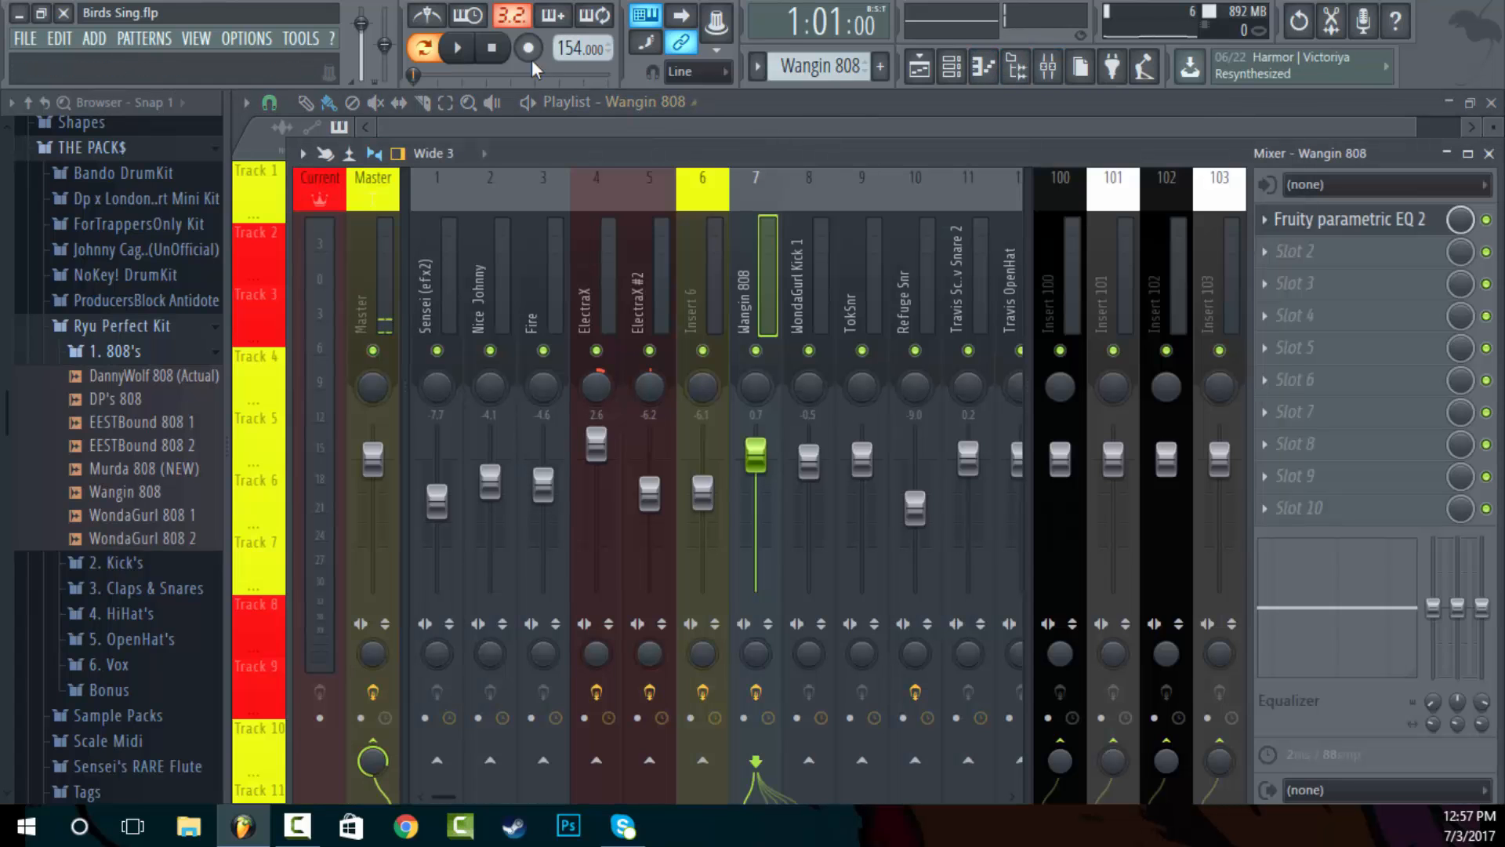
left_click(531, 116)
key("space")
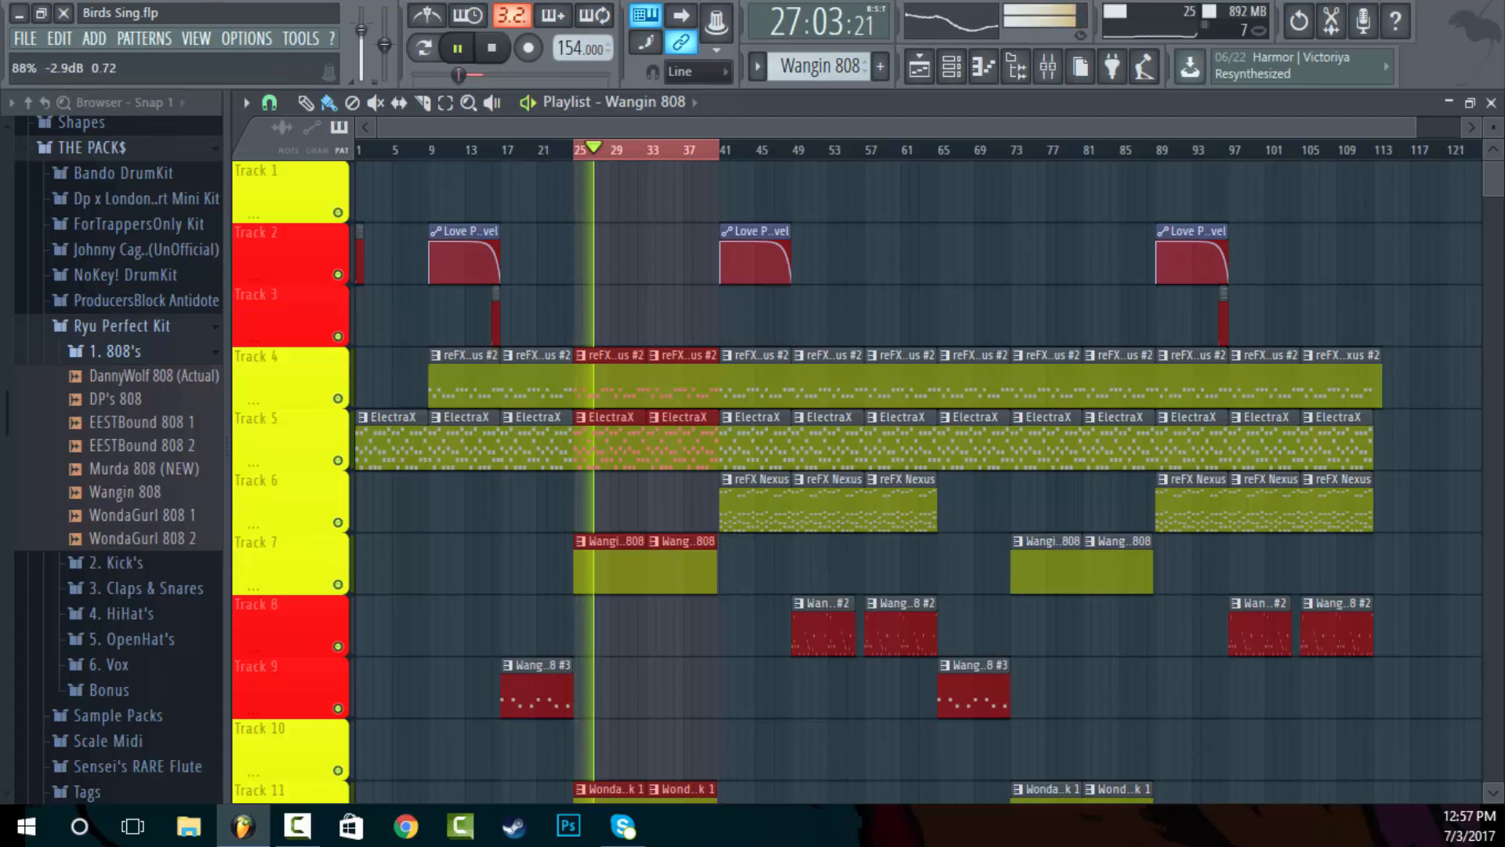
left_click(1049, 68)
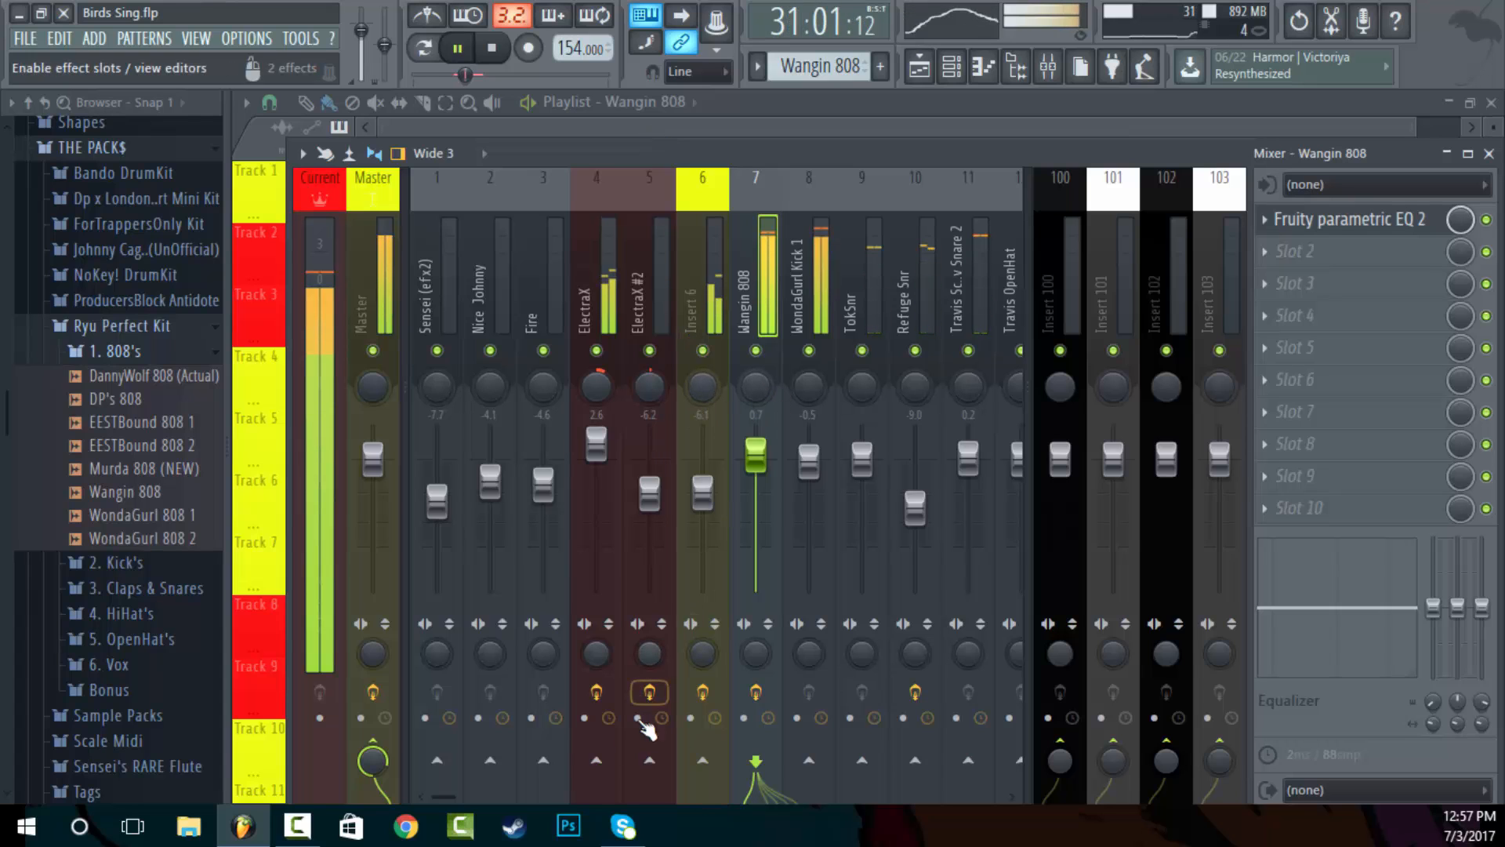
key("space")
- Pan the ElectraX mixer track left and right while the section plays, stop playback, set its pan to 9% right, and return to the playlist
left_click_drag(453, 794, 464, 796)
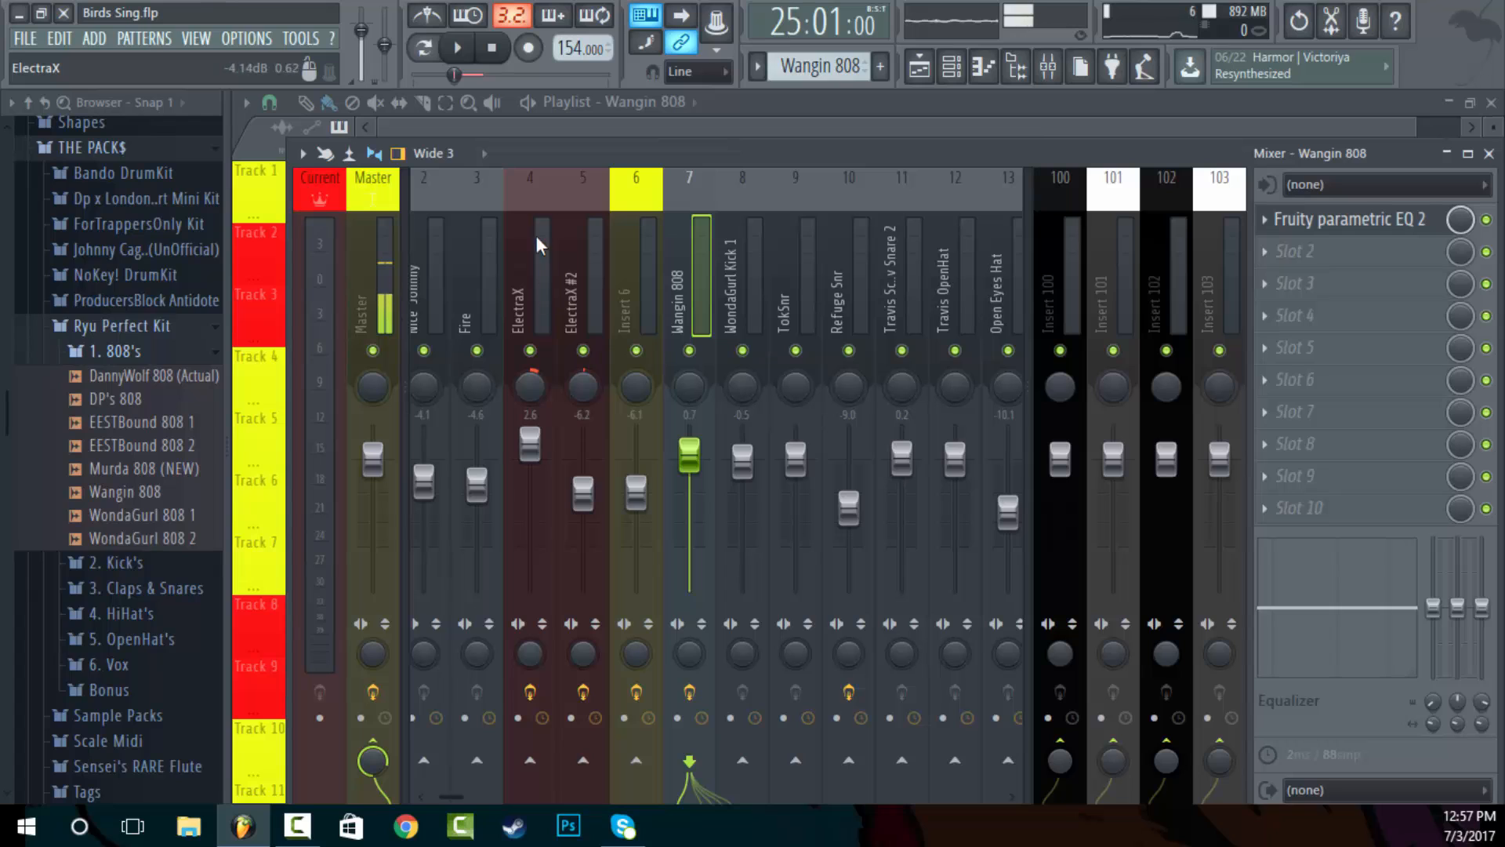
right_click(530, 350)
right_click(530, 351)
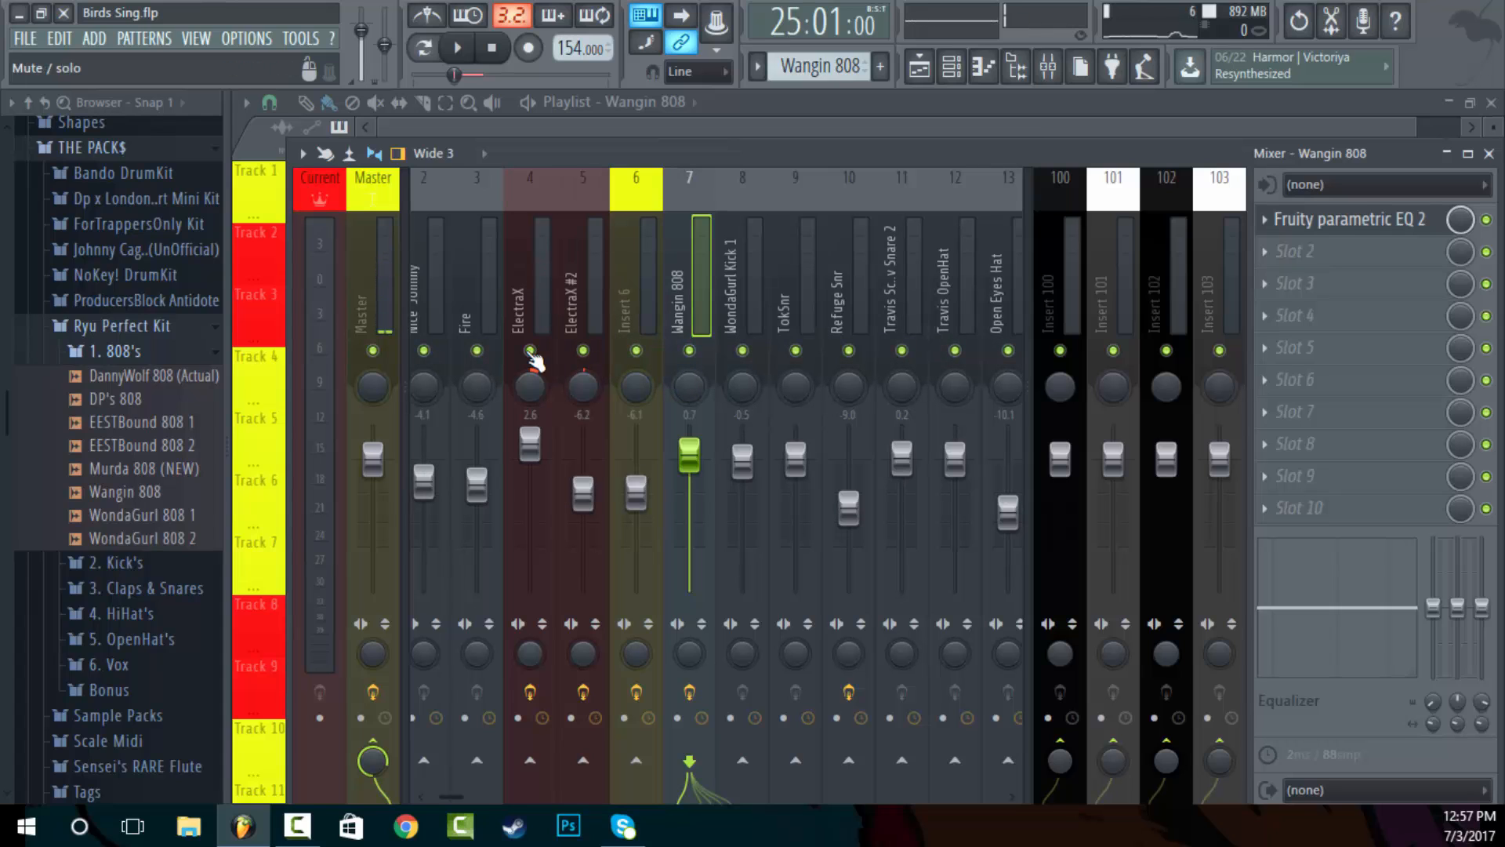
key("space")
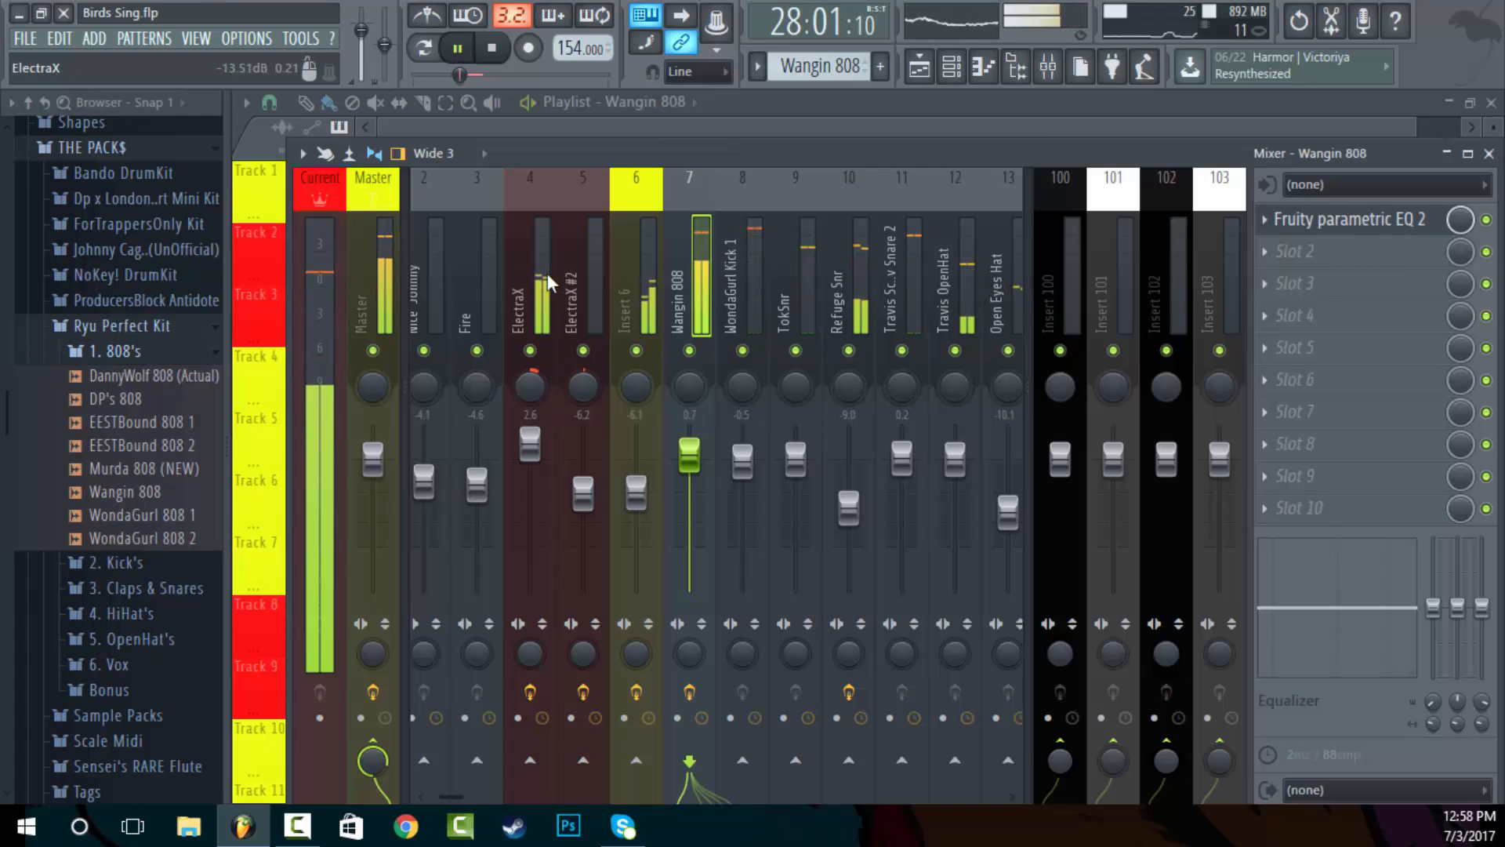
left_click(543, 367)
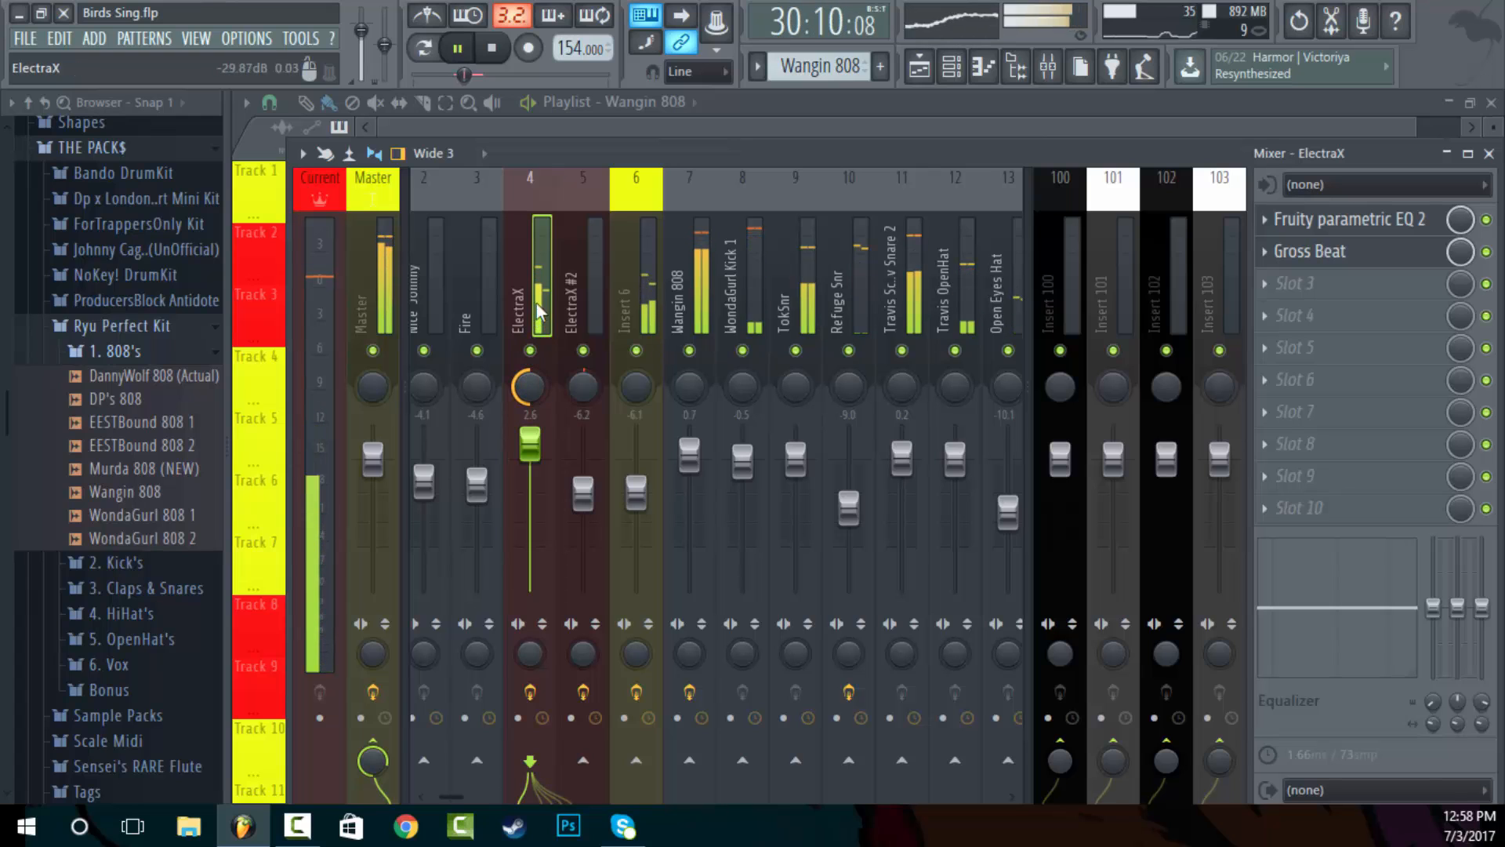
left_click_drag(529, 386, 529, 345)
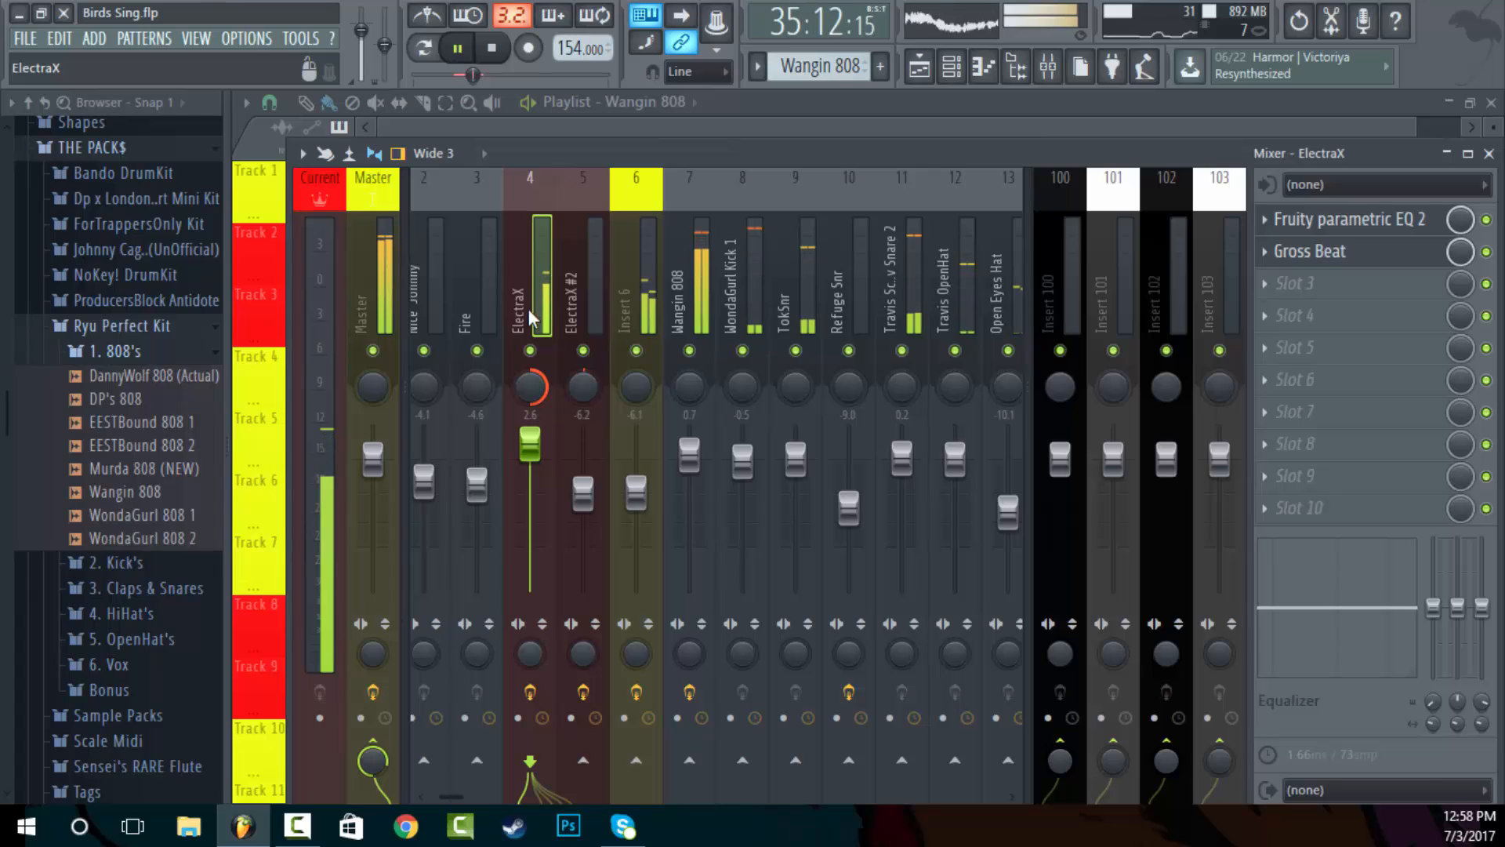
key("space")
left_click_drag(533, 386, 530, 381)
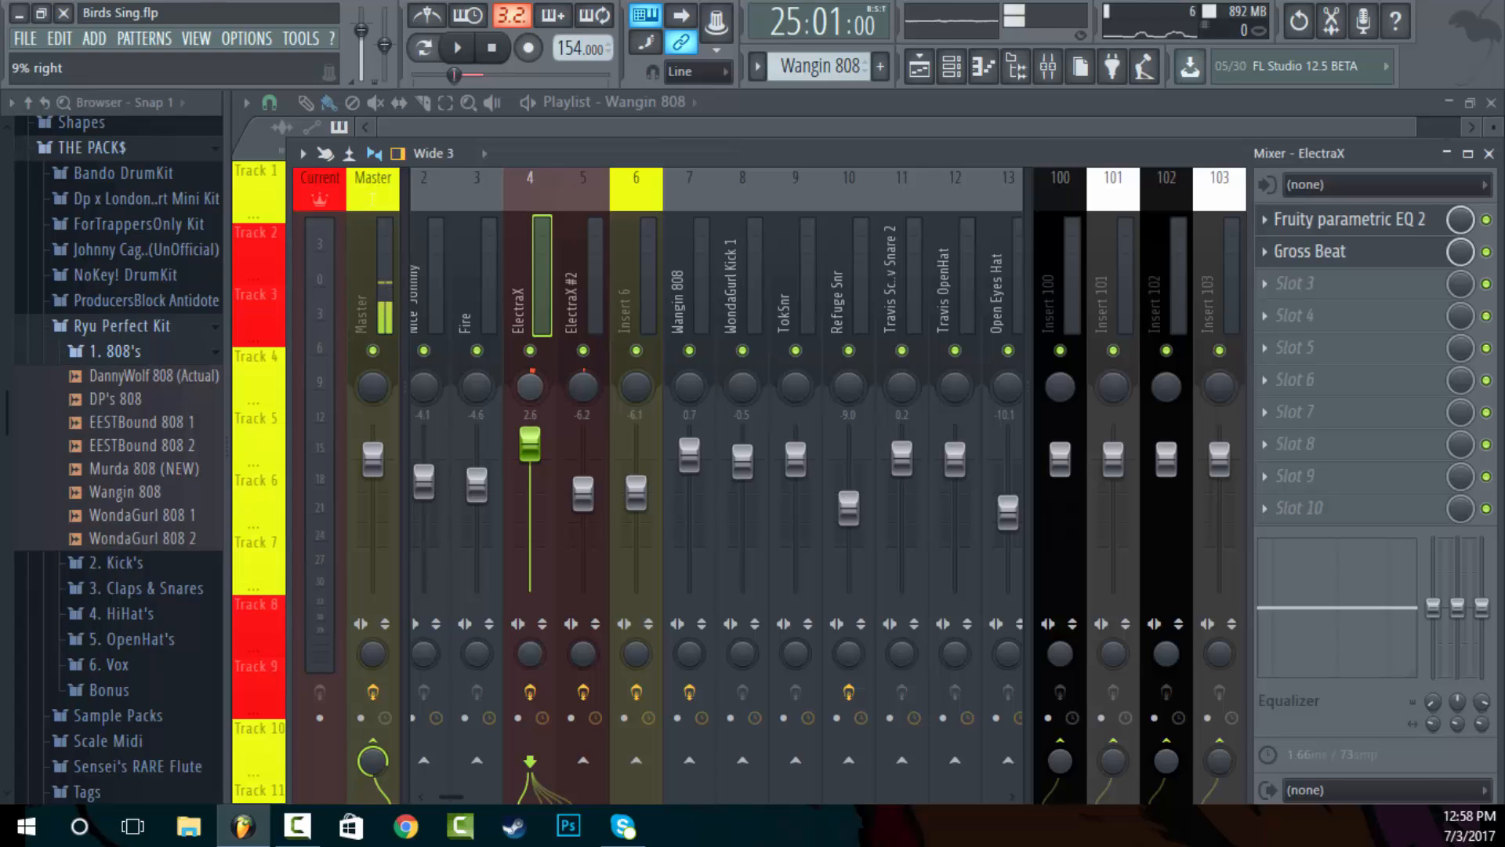
left_click(830, 101)
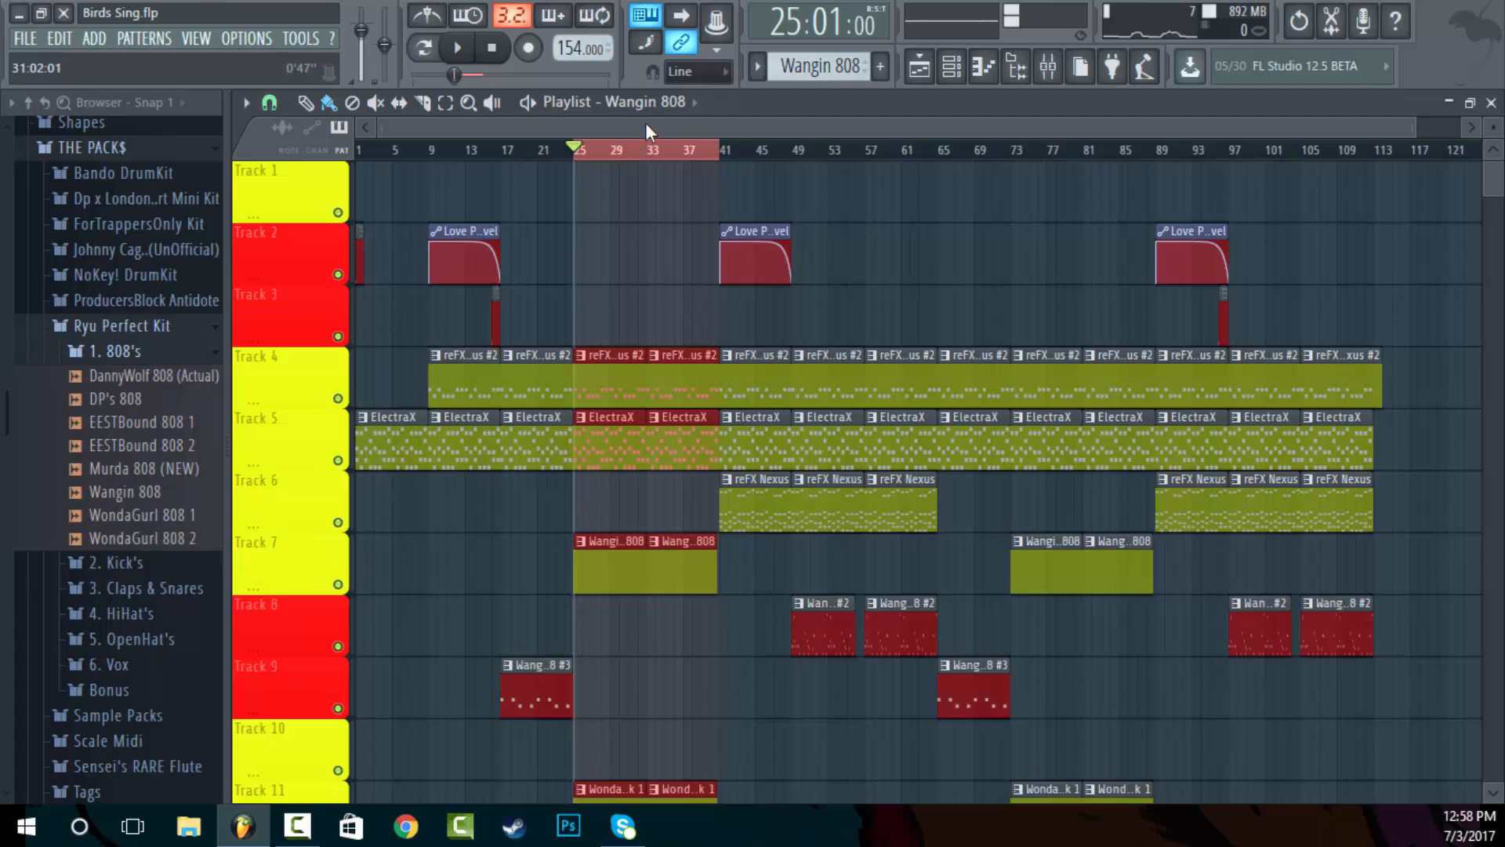
- Save the project and solo playlist tracks 4 and 5 so only the reFX Nexus #2 and ElectraX melodies sound
left_click(1048, 66)
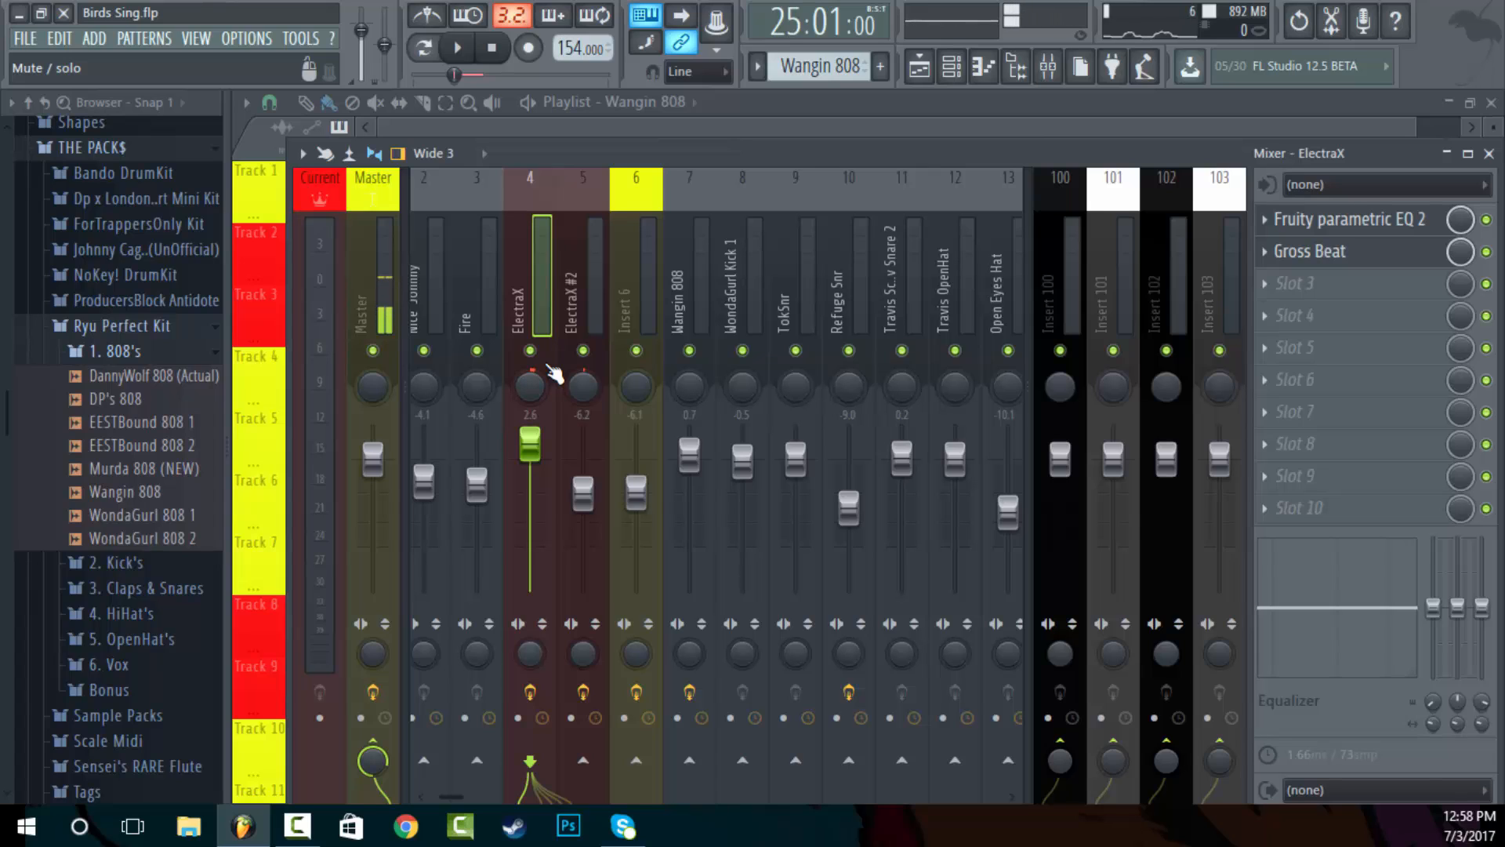
key("ctrl+s")
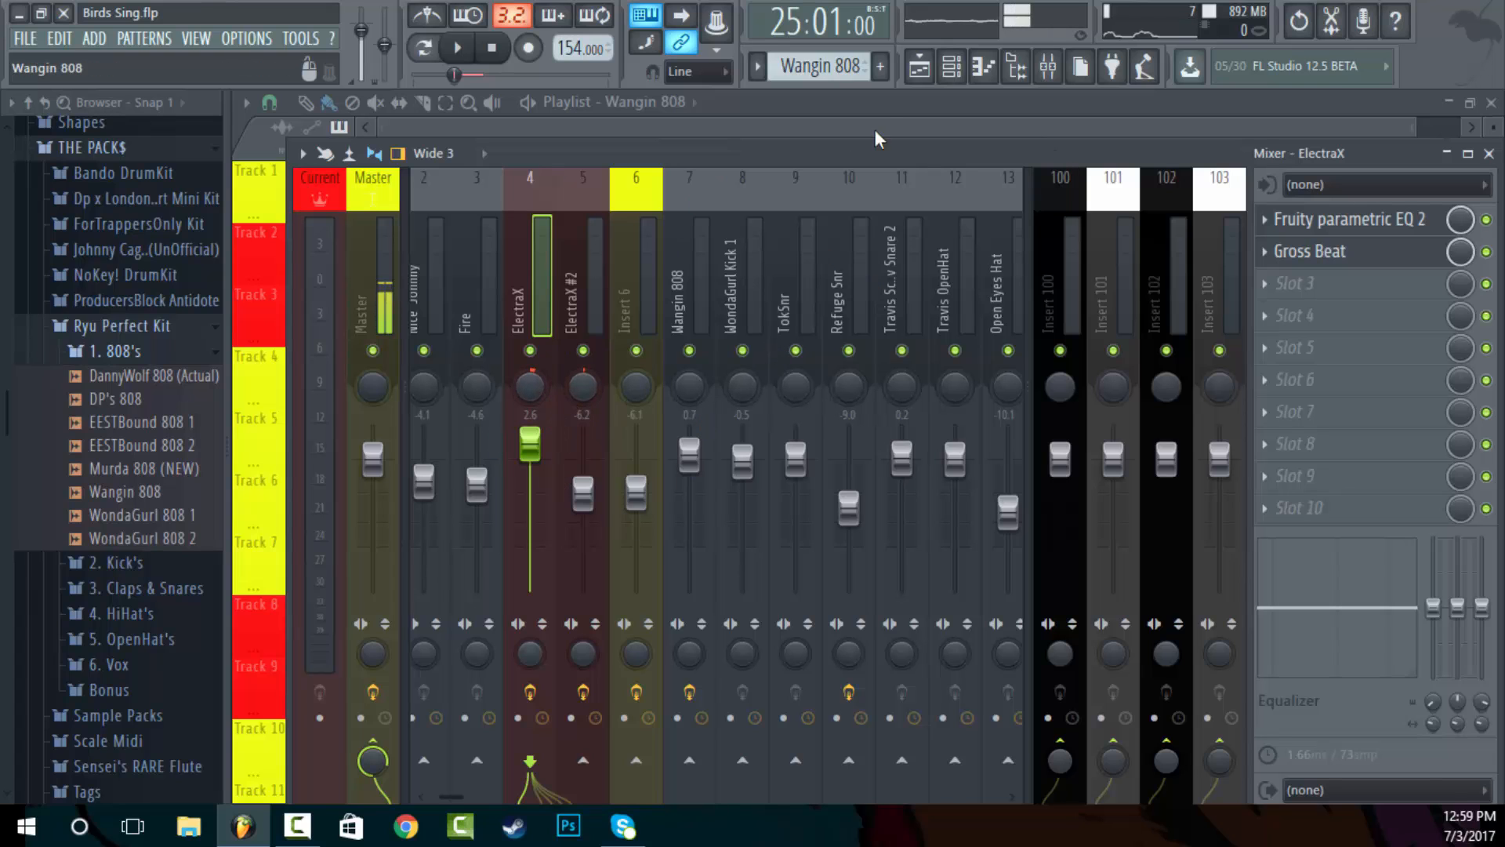
left_click(920, 67)
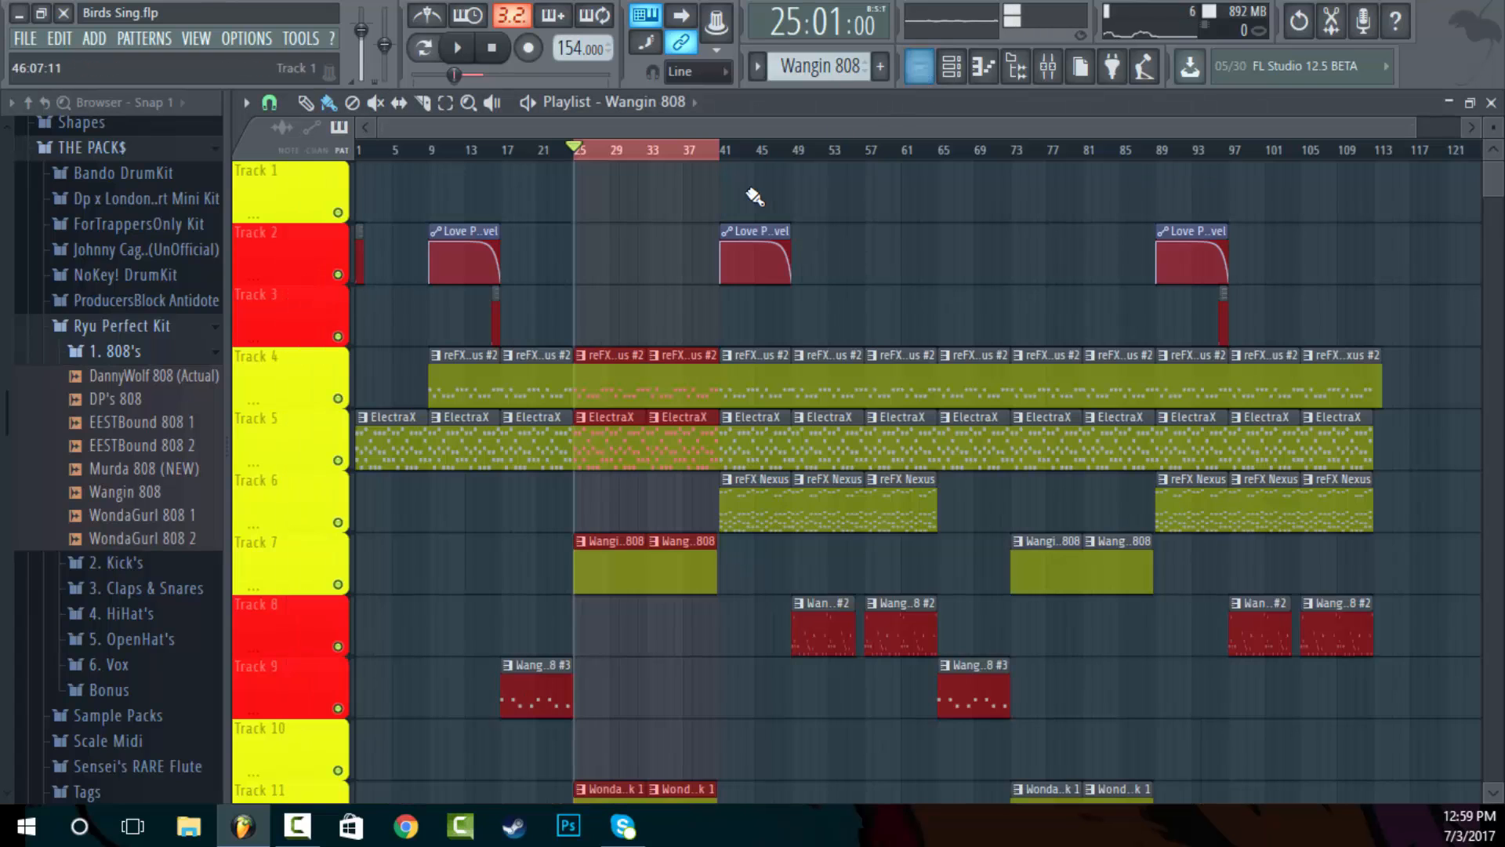
right_click(338, 398)
left_click(338, 460)
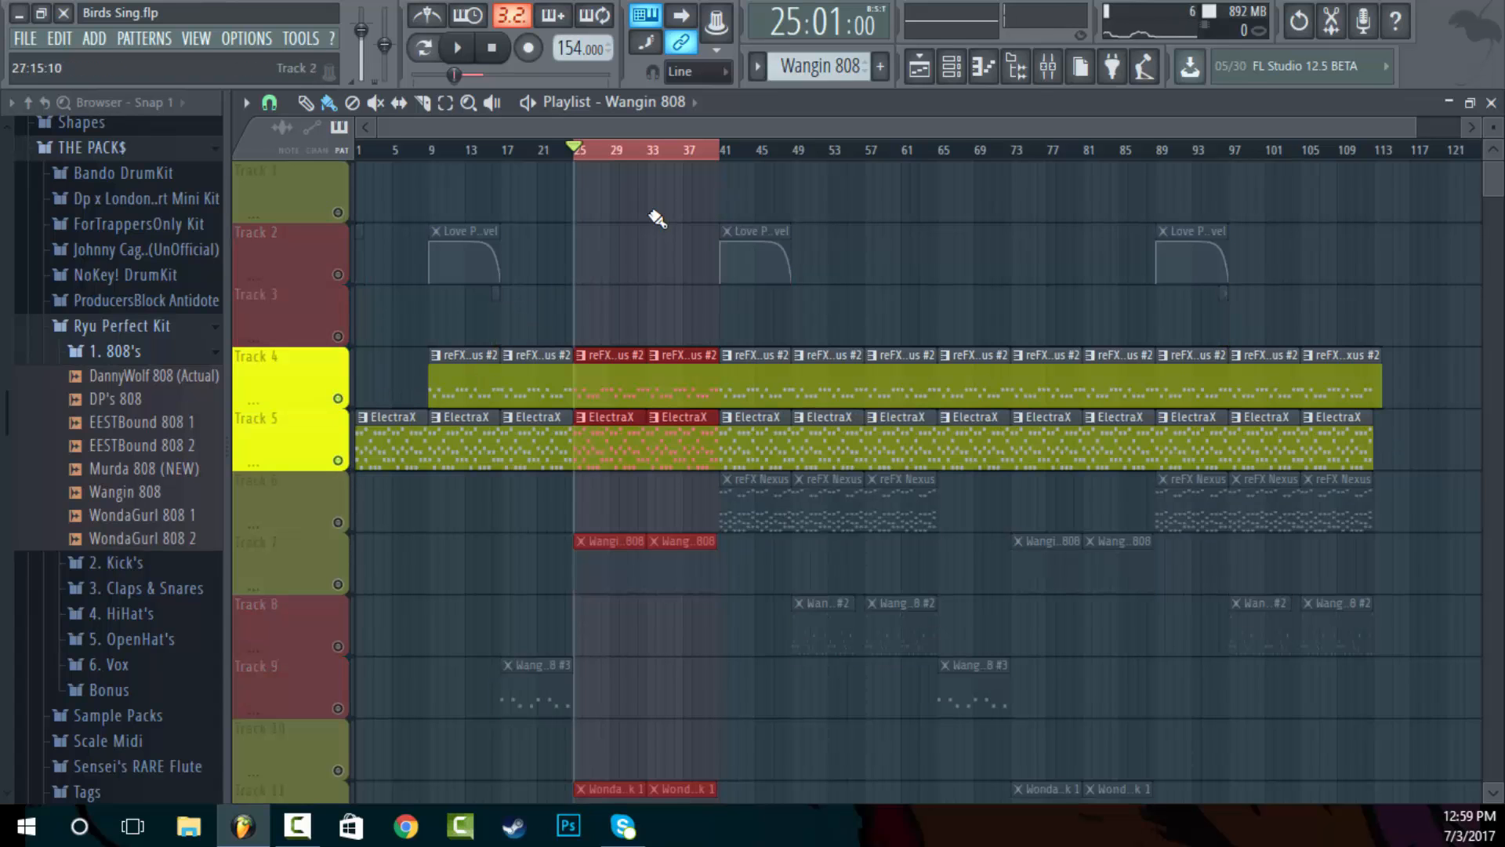
- Play the soloed melodies while watching the mixer levels, stop playback, and review the EQ curve on the ElectraX track
key("space")
left_click(1049, 67)
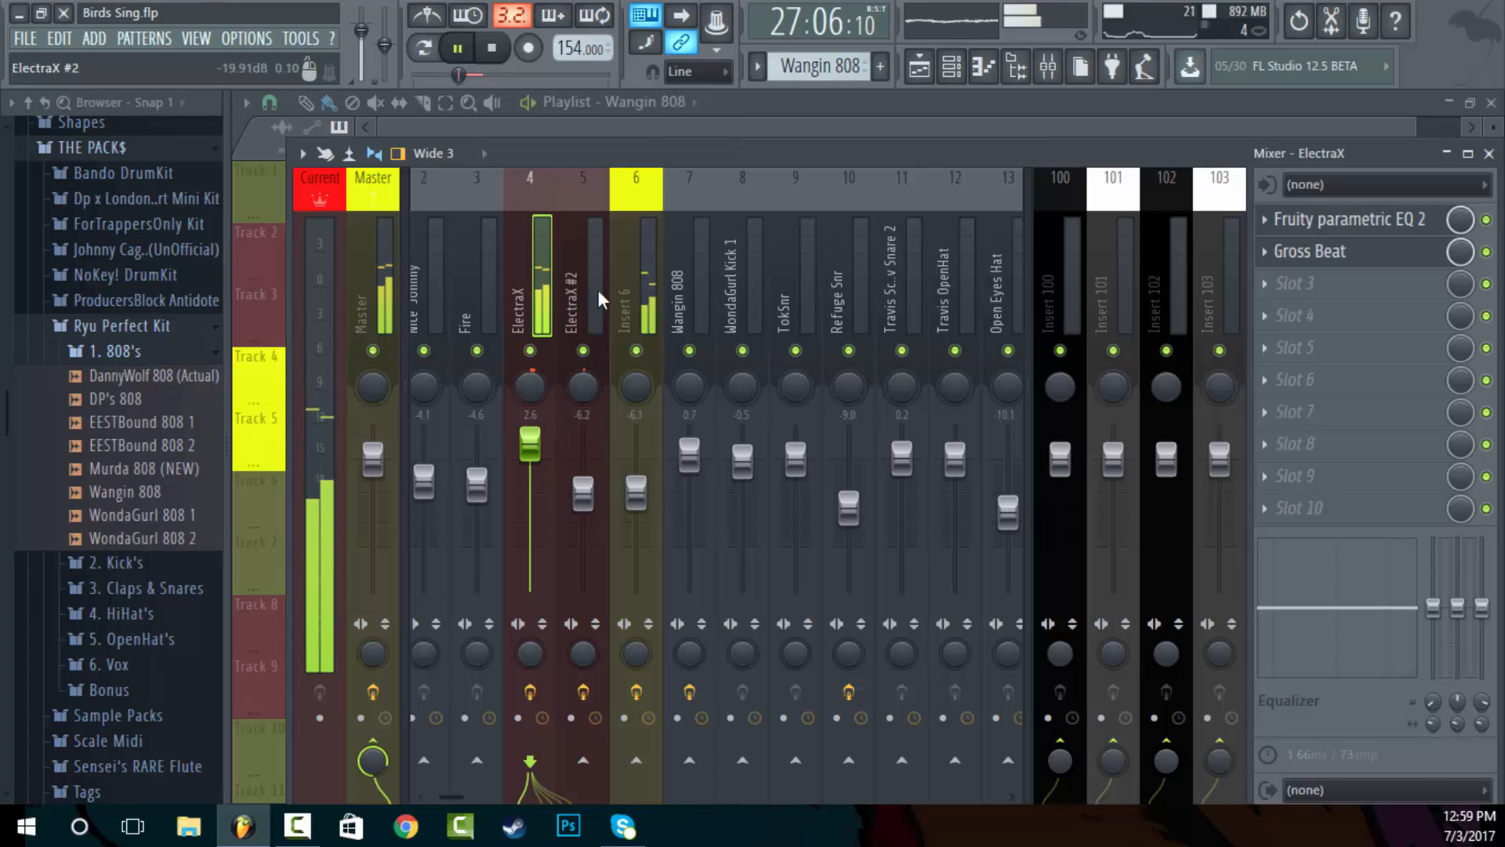
key("space")
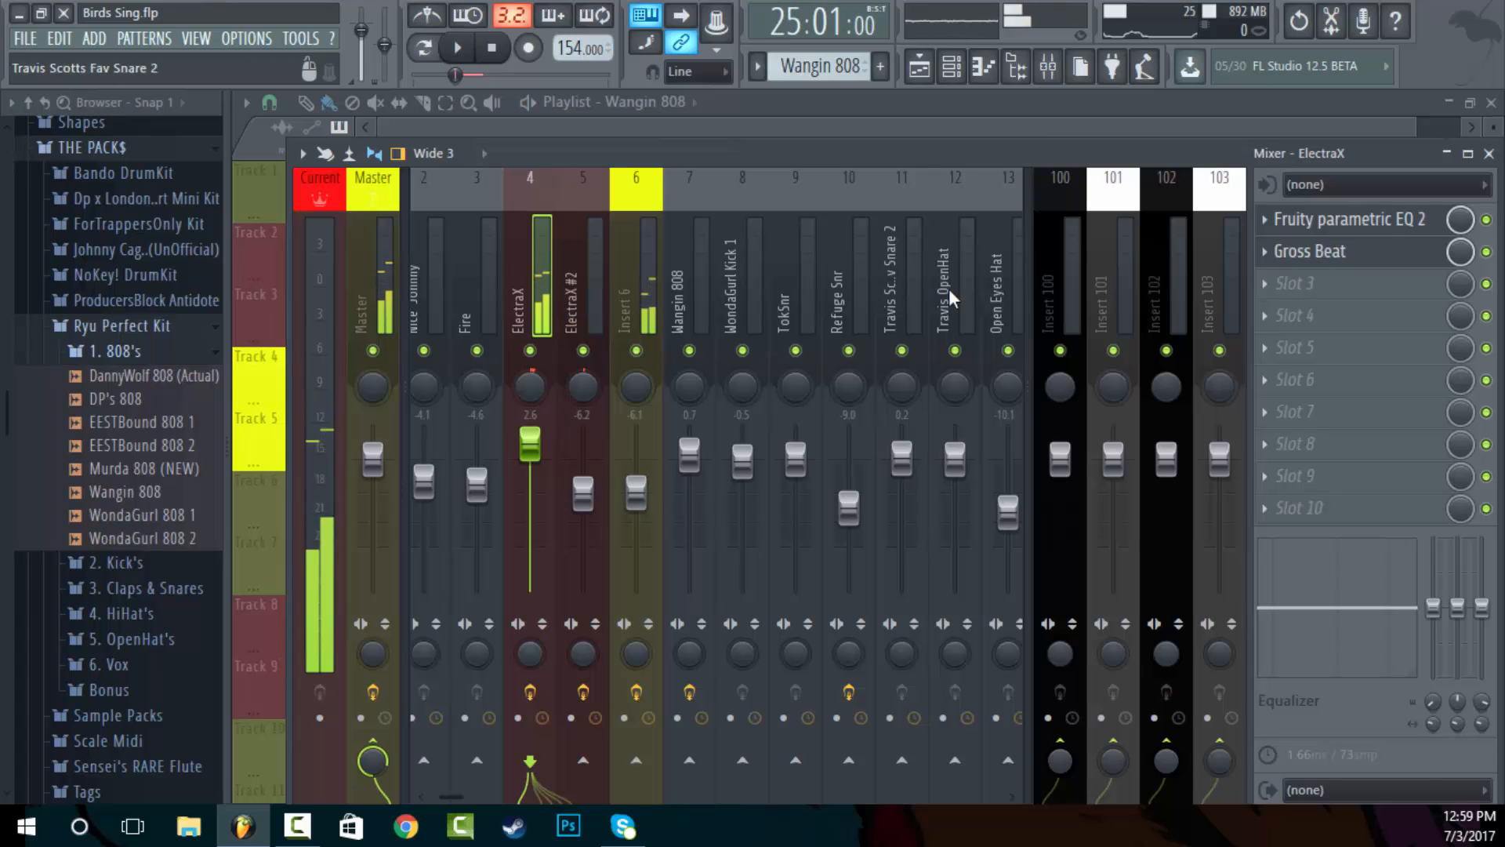
left_click(1384, 224)
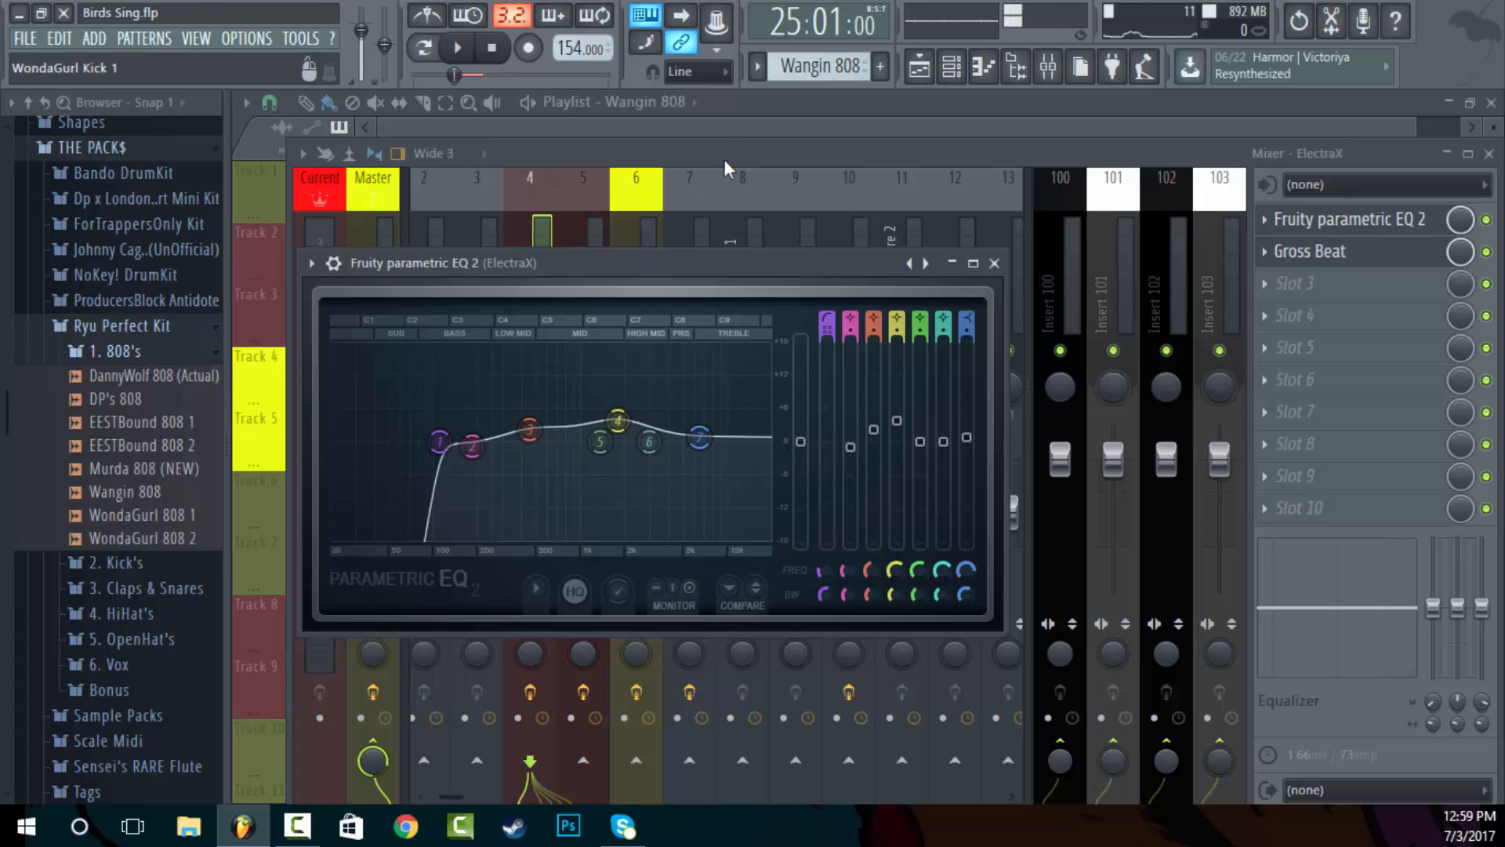
left_click(995, 263)
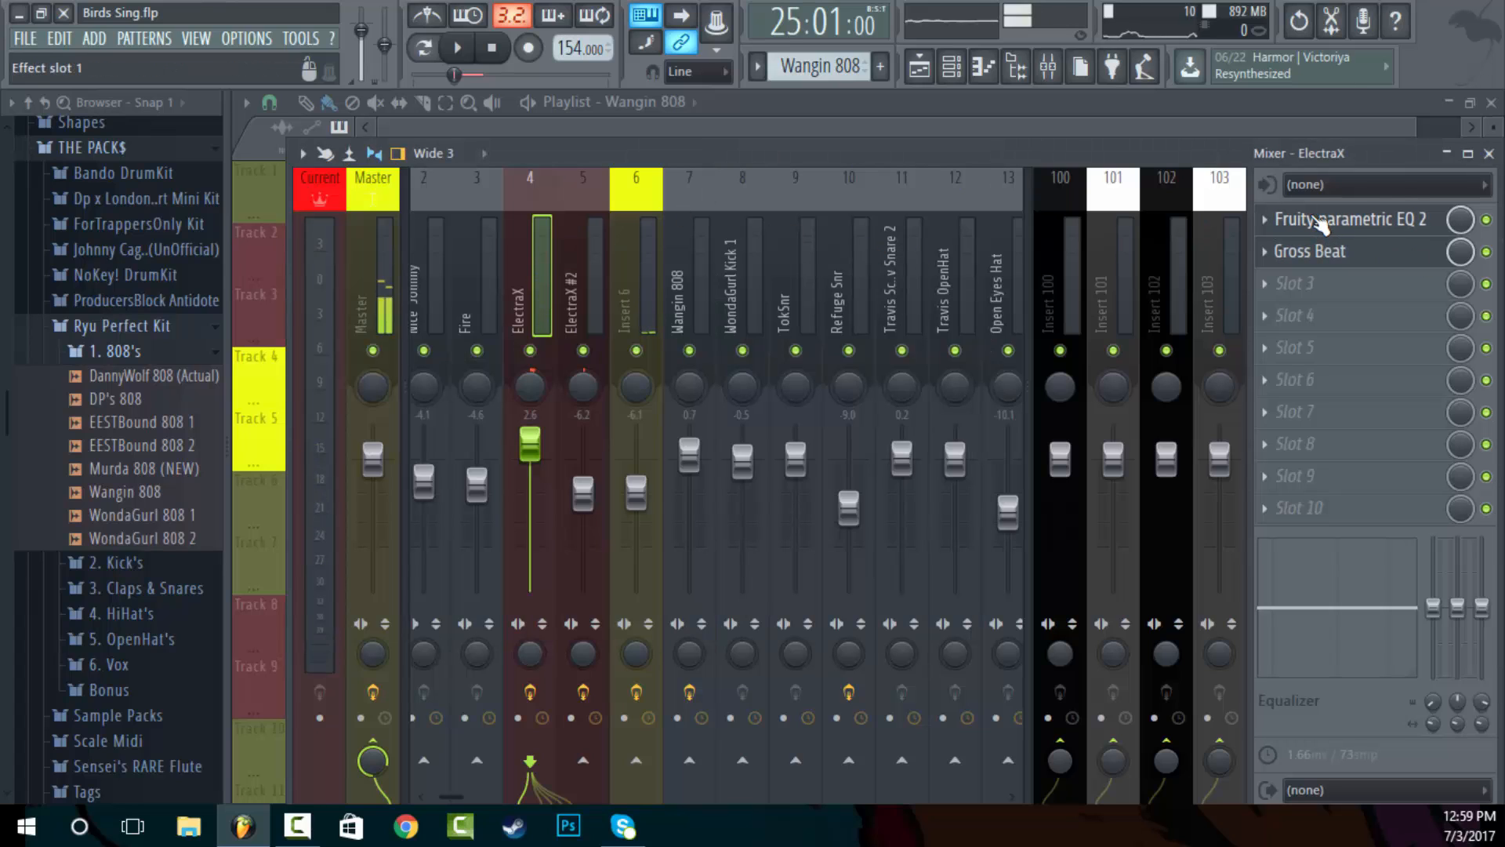
- Collapse the Ryu Perfect Kit folder in the browser and show the You 2 Perfect kit's bonus mixer presets
left_click(121, 359)
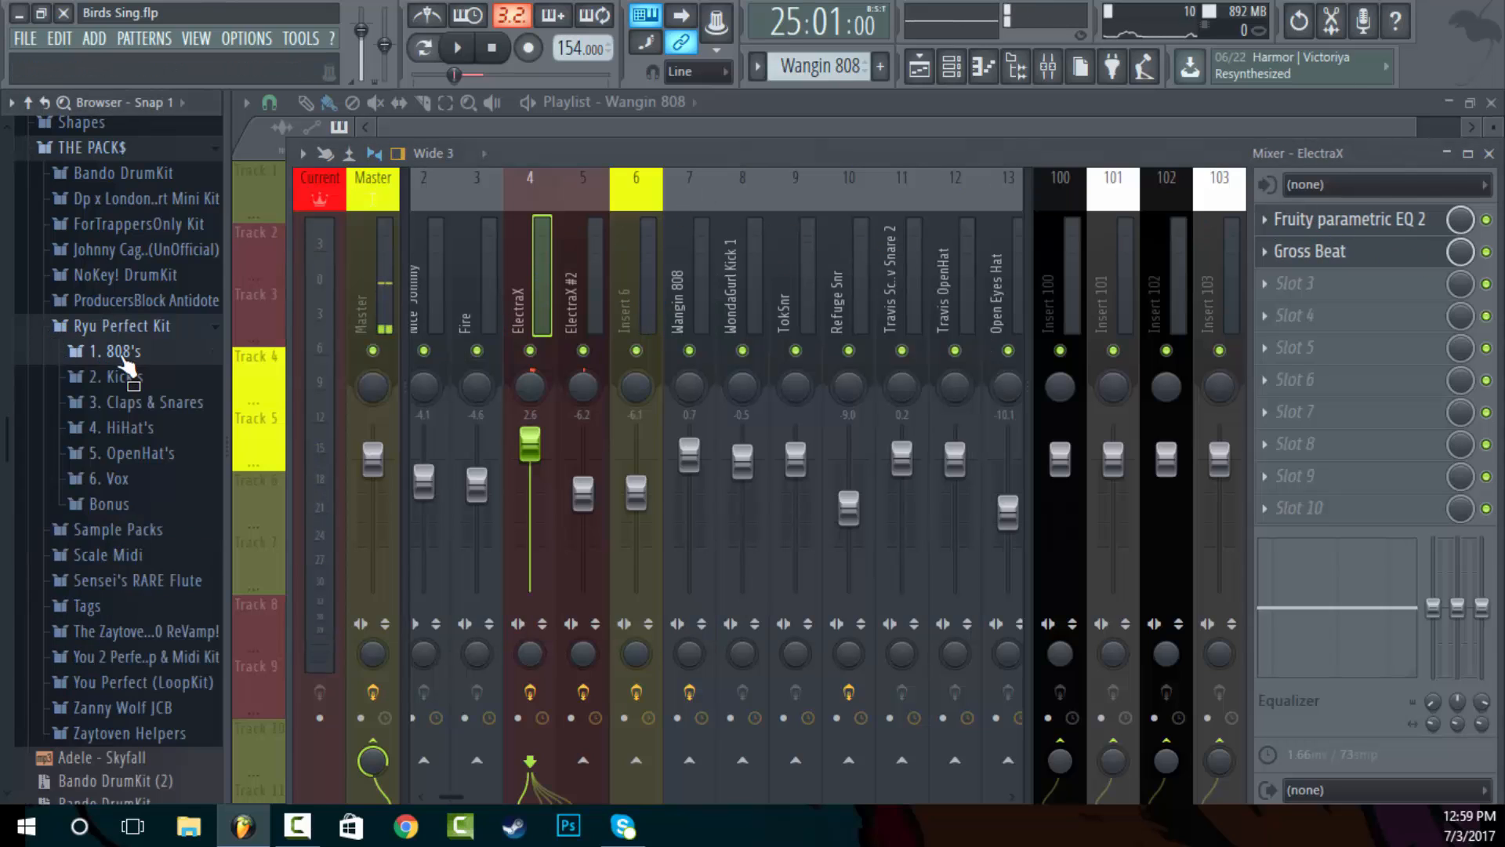
left_click(125, 353)
left_click(133, 334)
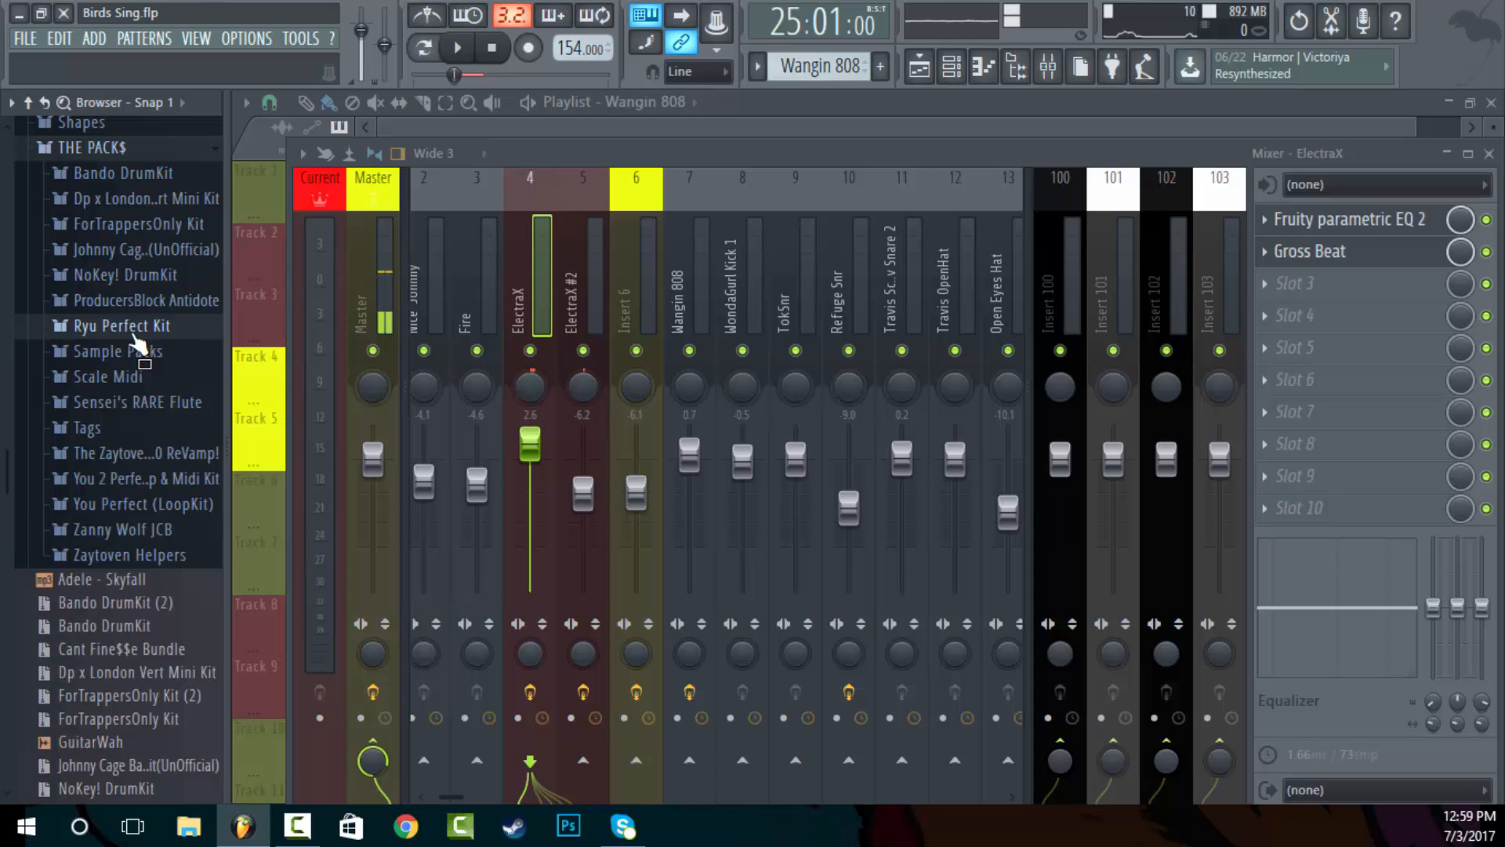
left_click(157, 479)
left_click(157, 504)
left_click(157, 529)
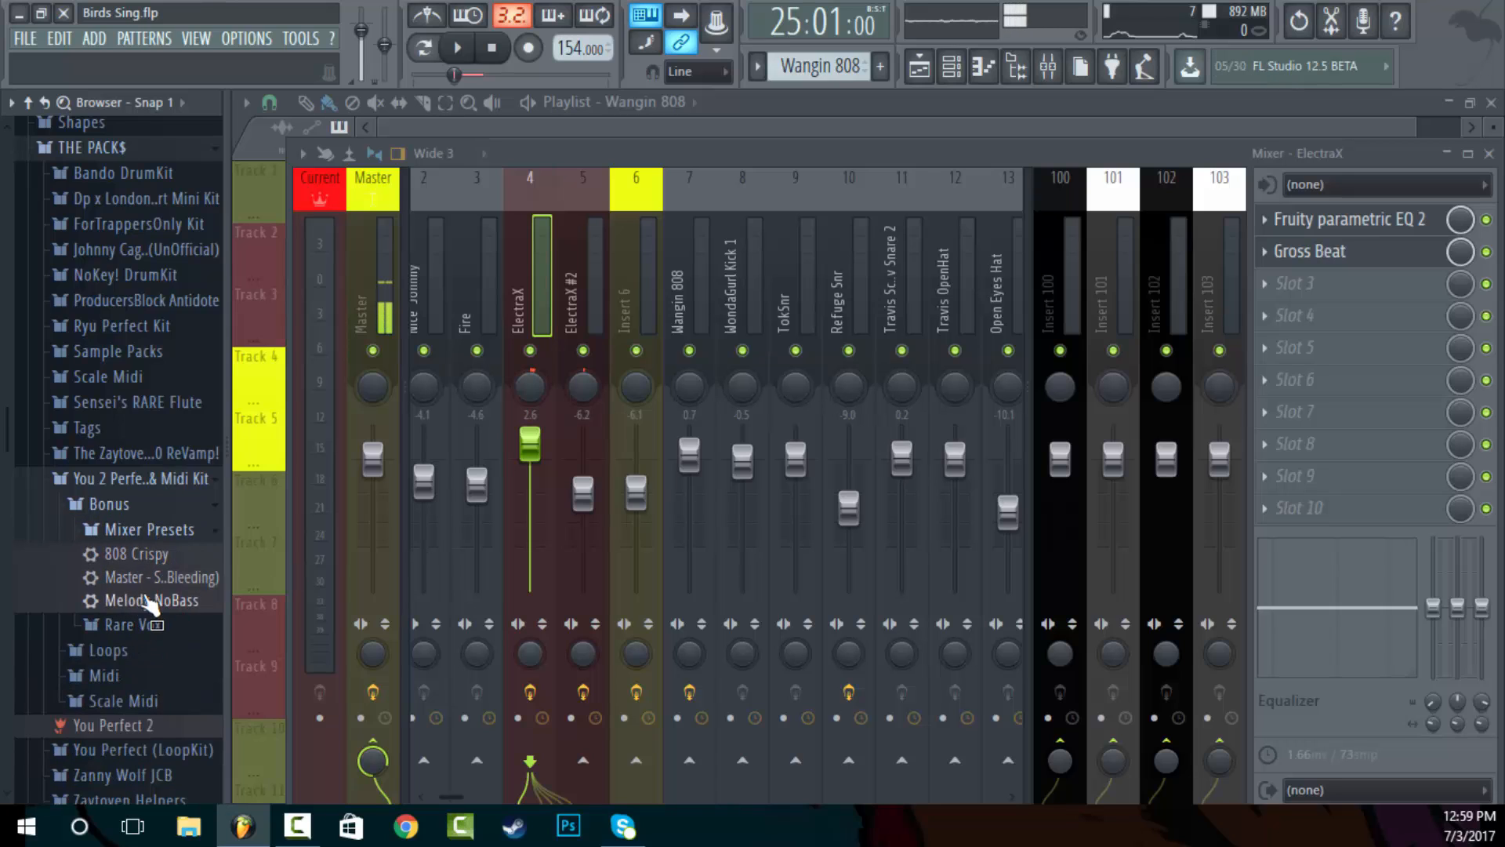
- Load Fruity Soft Clipper into effect slot 10 of the Master mixer track
left_click(376, 306)
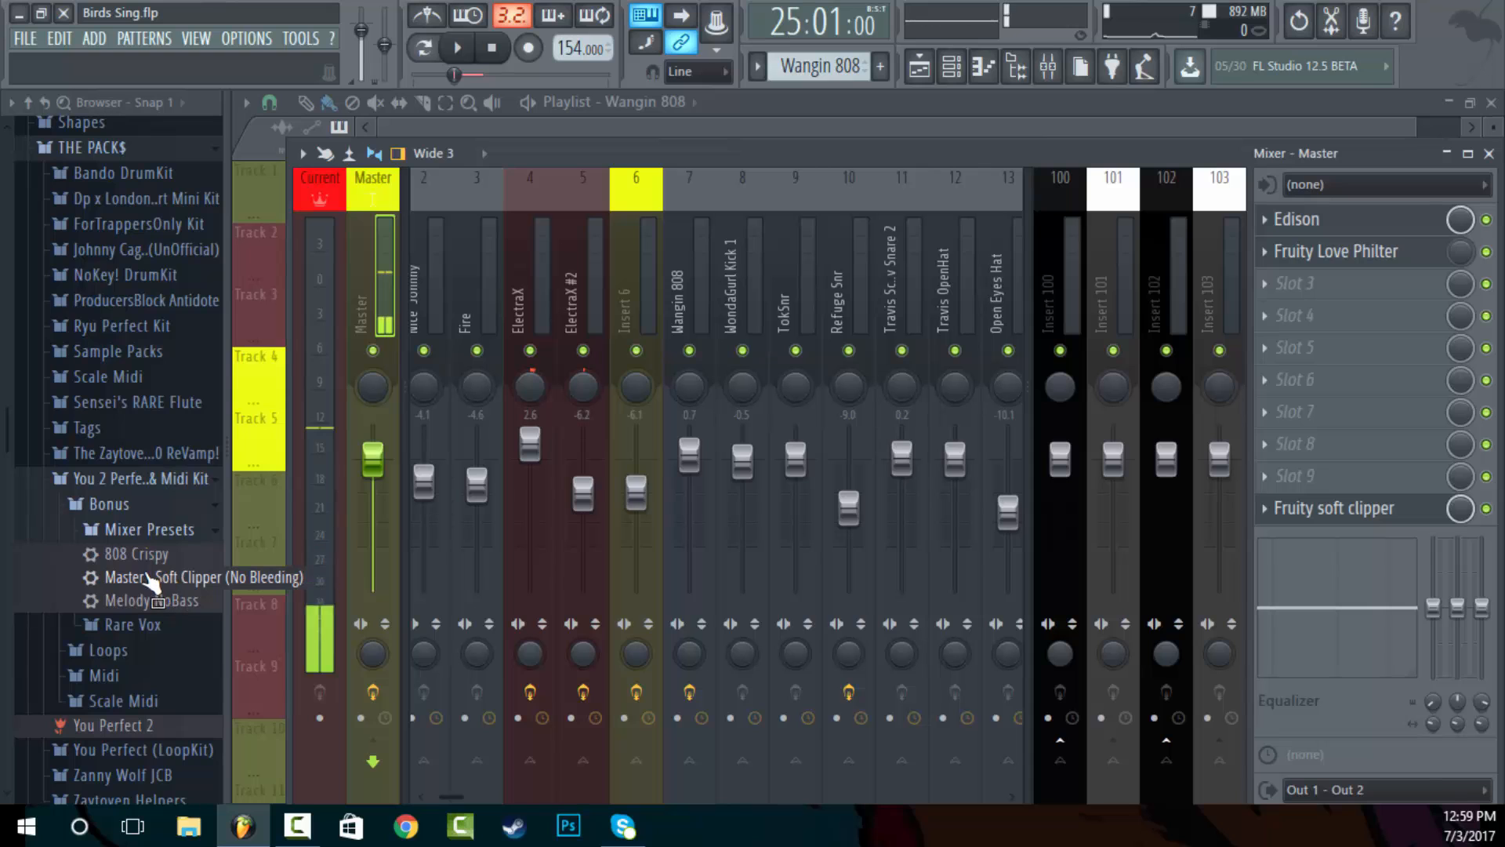
left_click(1265, 508)
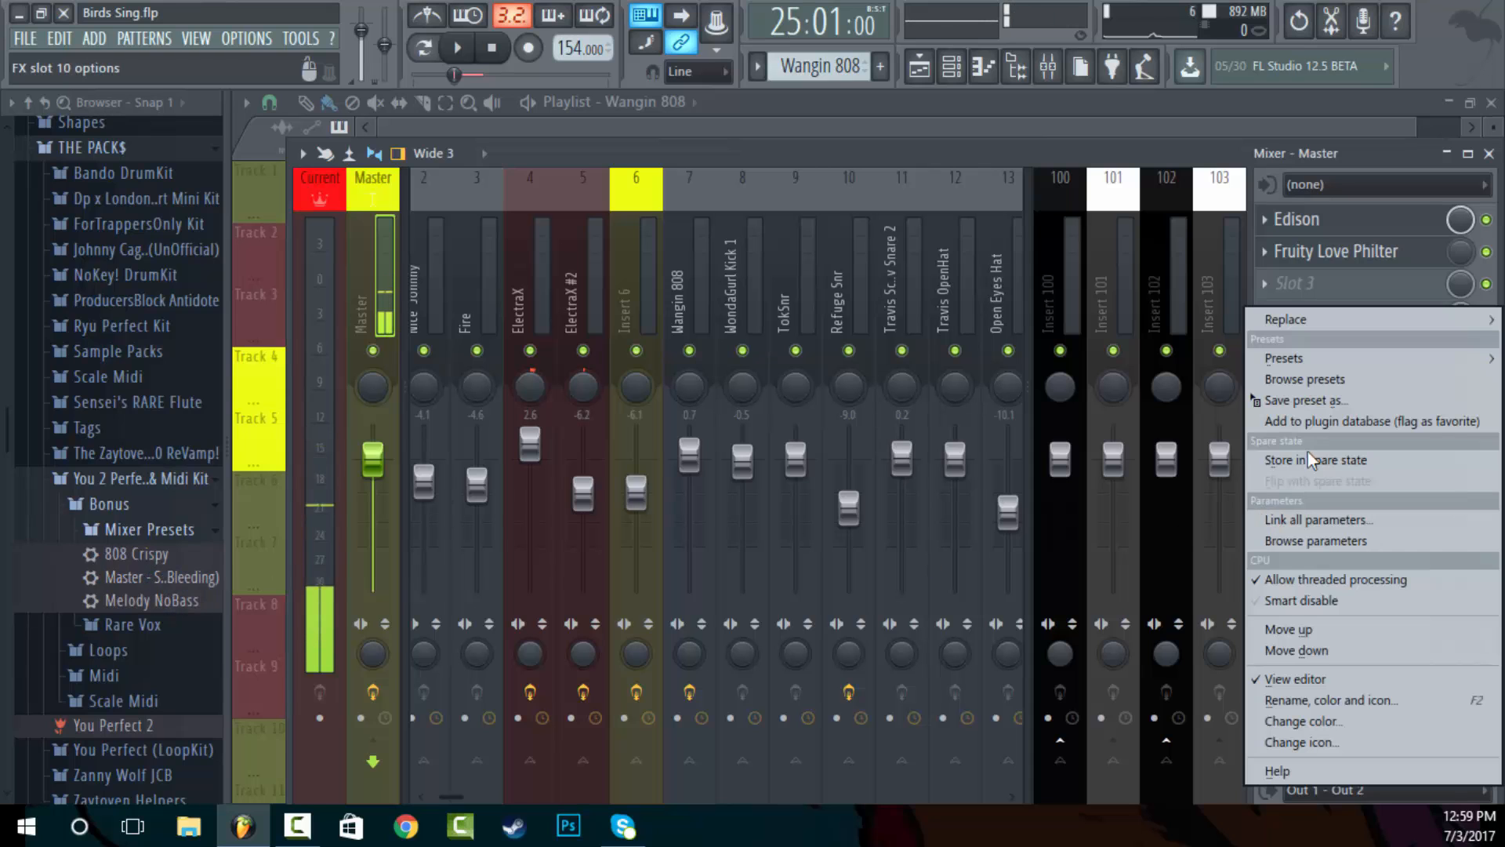
mouse_move(1295, 321)
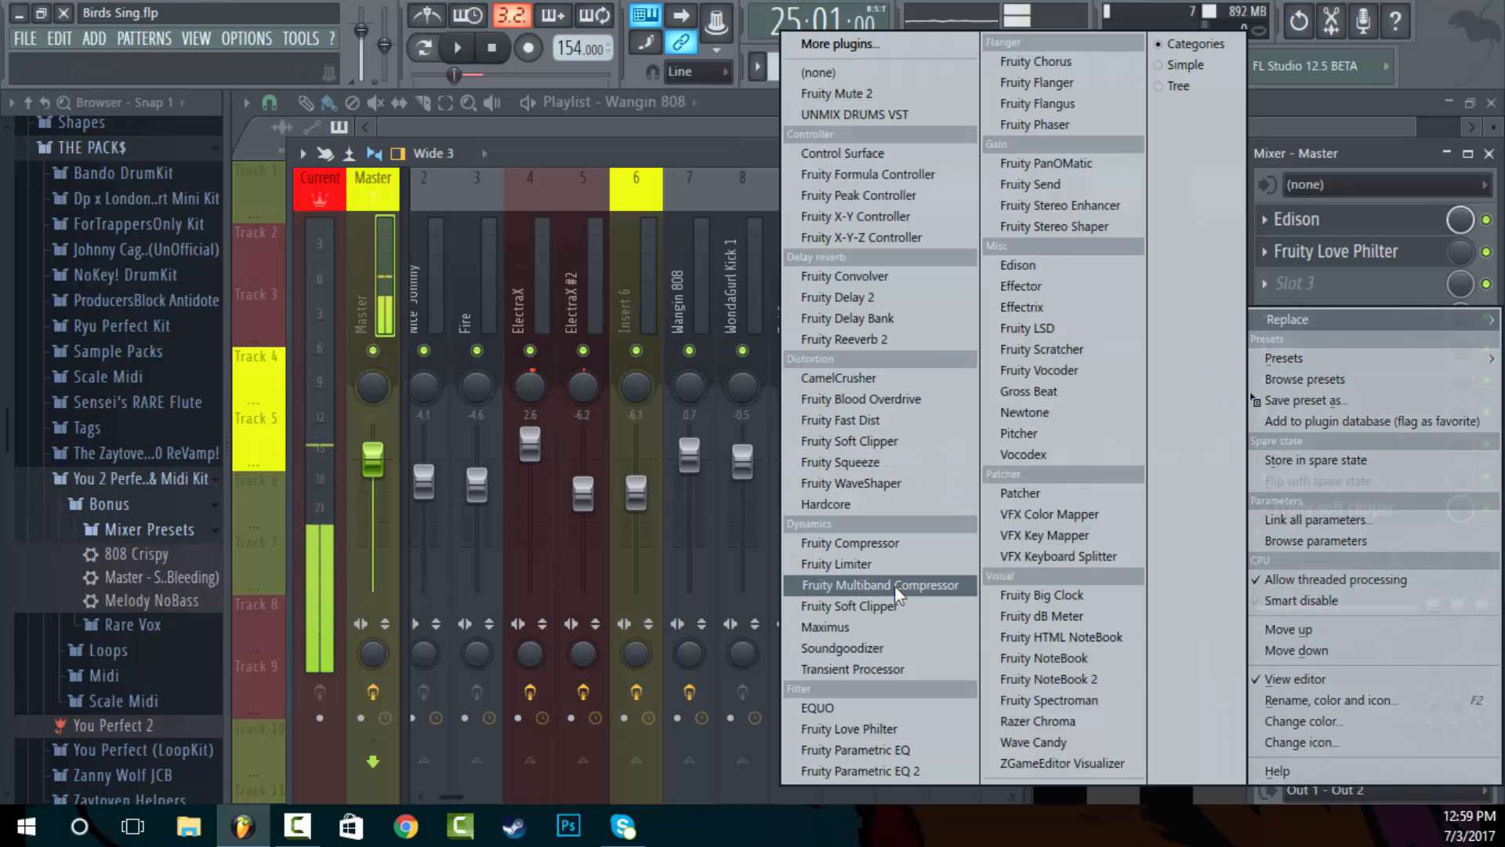
left_click(864, 604)
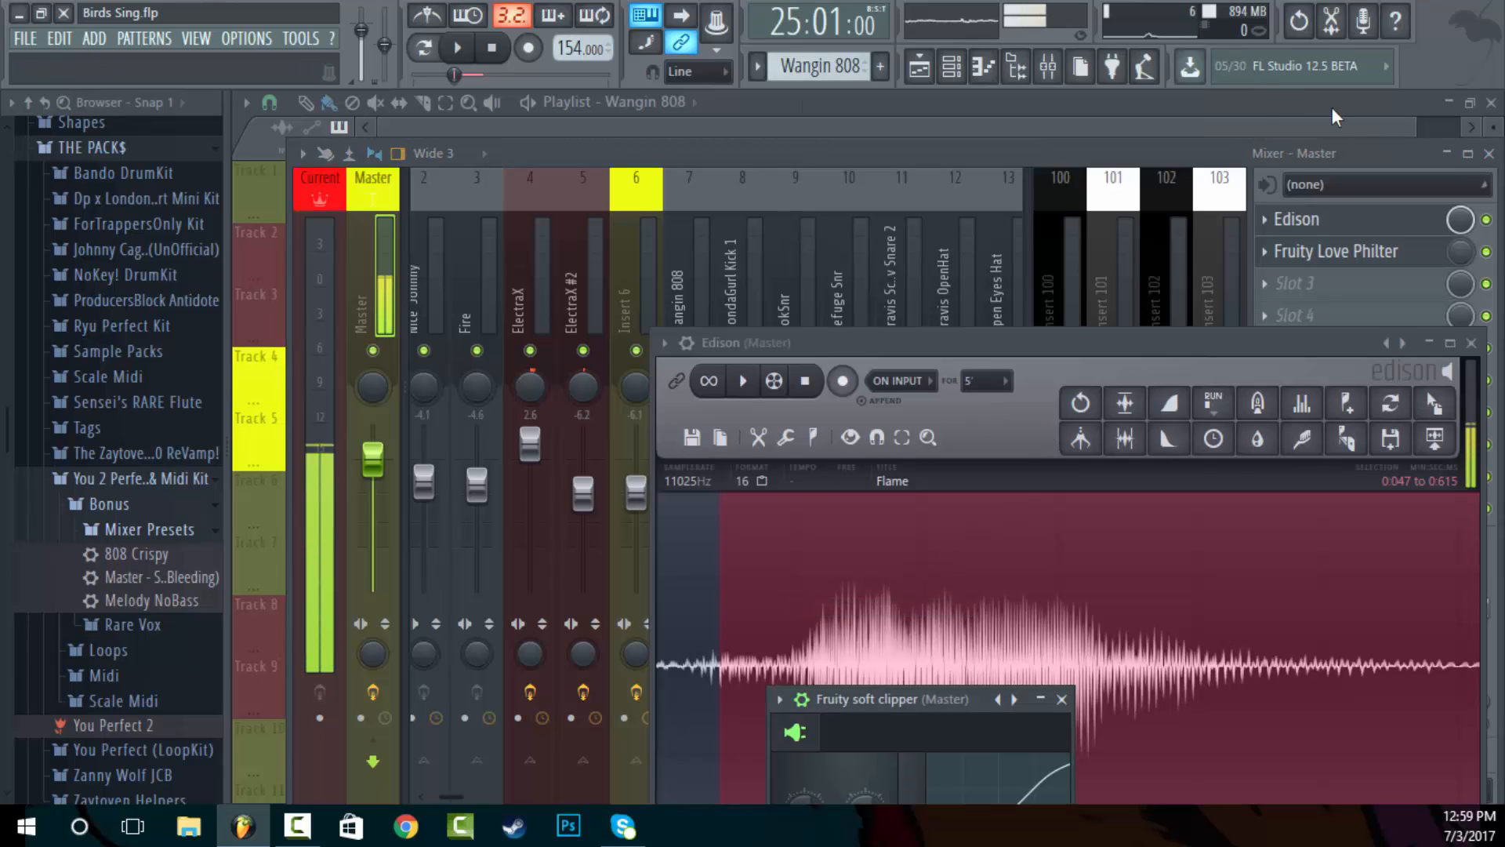
- Close the Master track's Edison window, then review the Fruity soft clipper's settings and preset options
left_click(1336, 152)
left_click(1338, 504)
left_click(1337, 502)
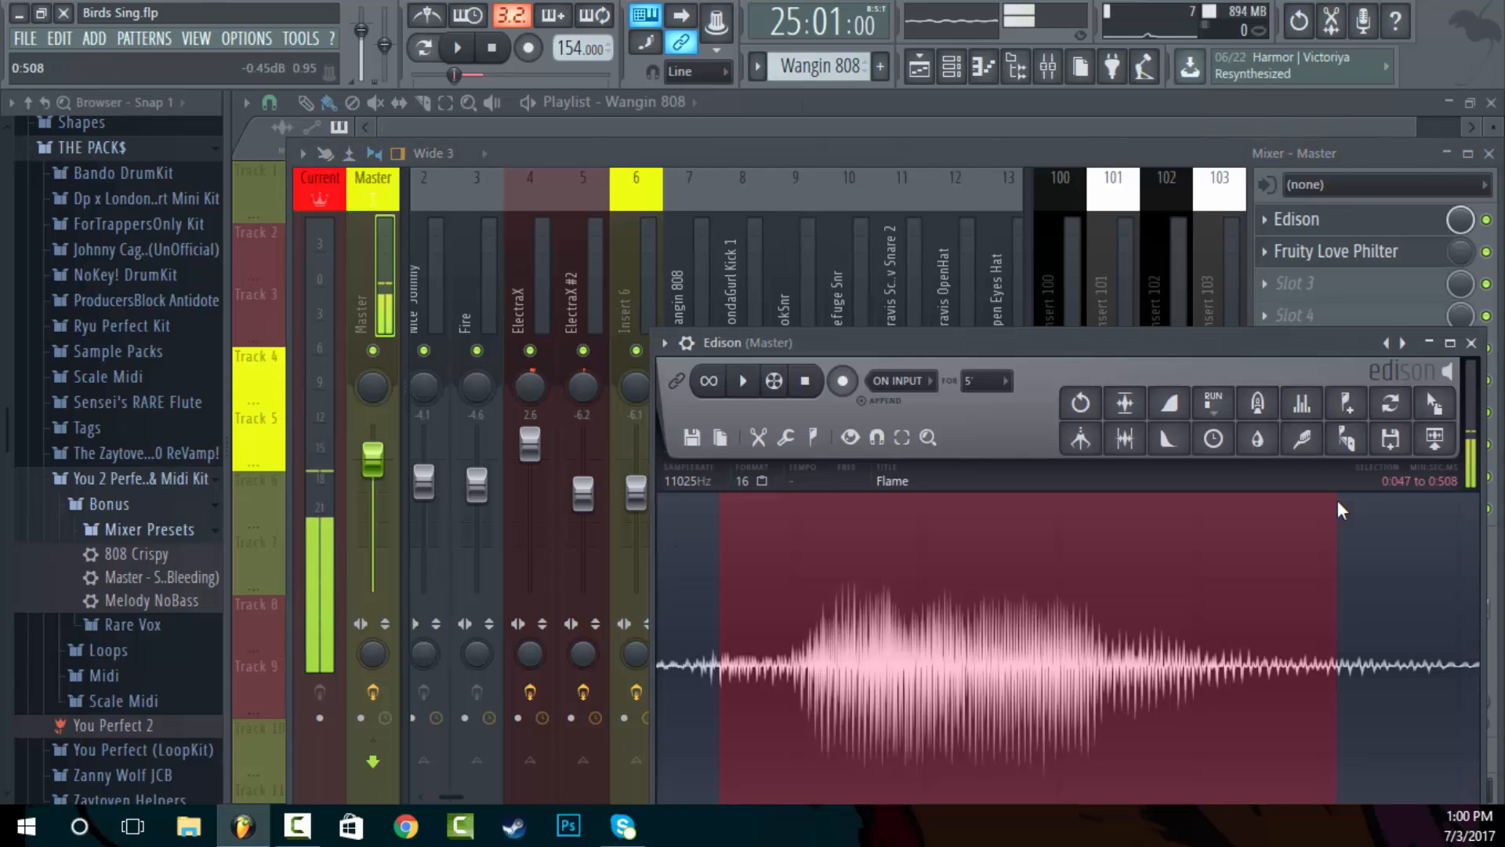
left_click(1471, 343)
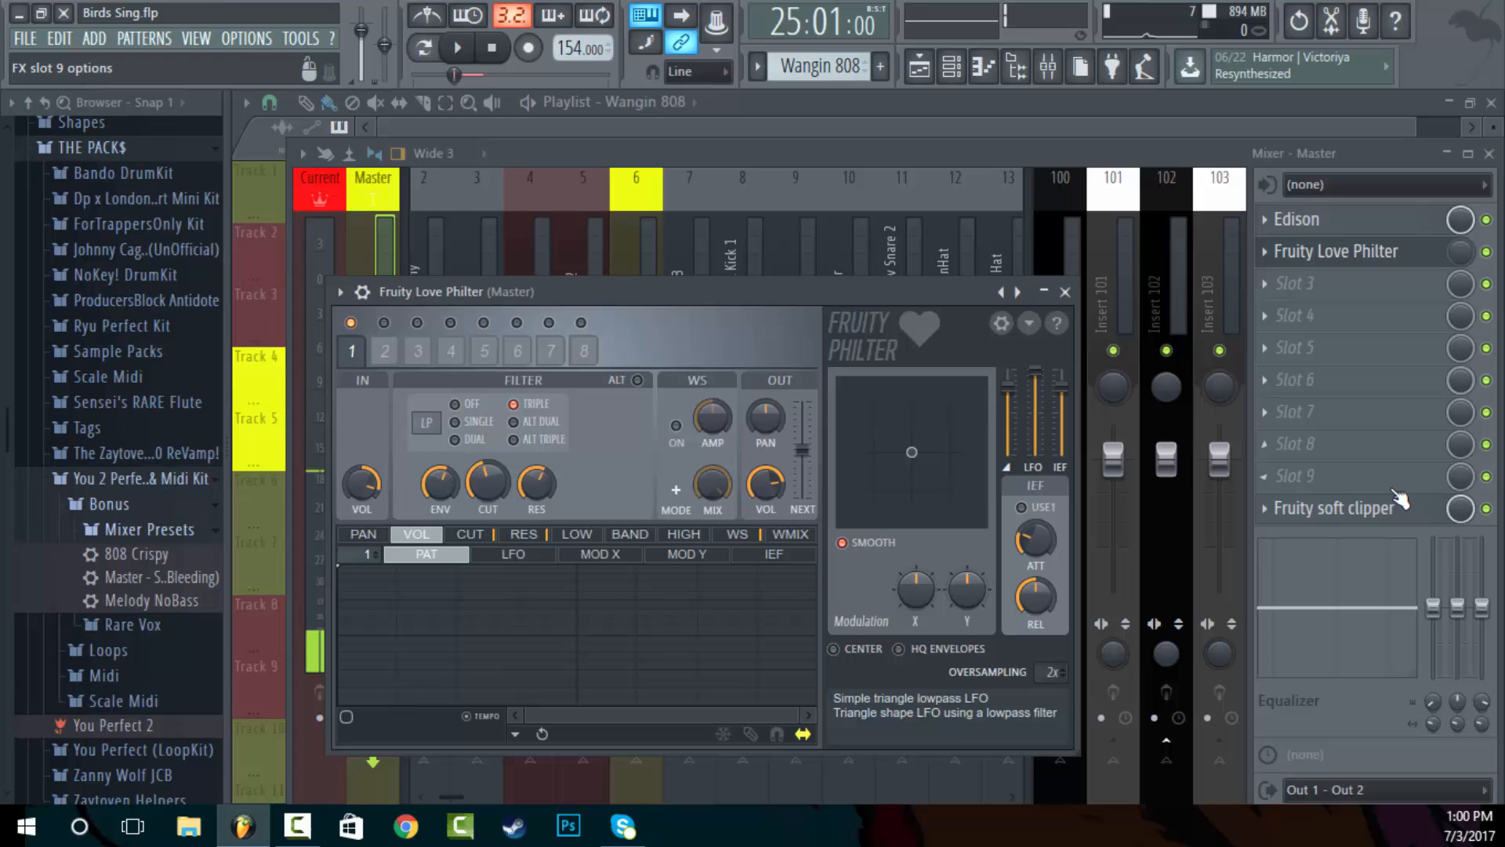
left_click(1352, 512)
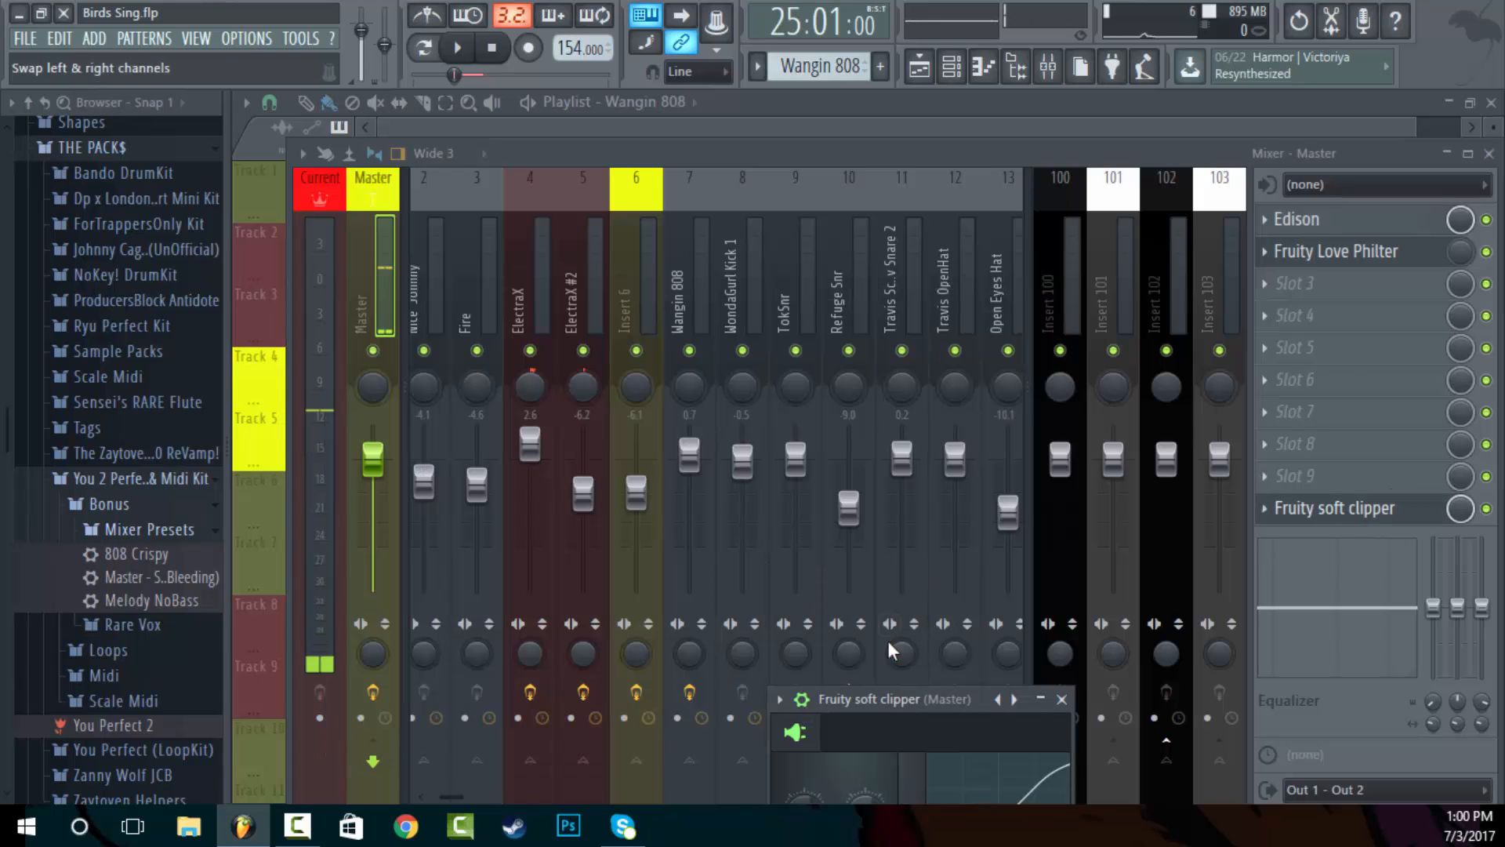
left_click_drag(901, 696, 778, 185)
right_click(872, 192)
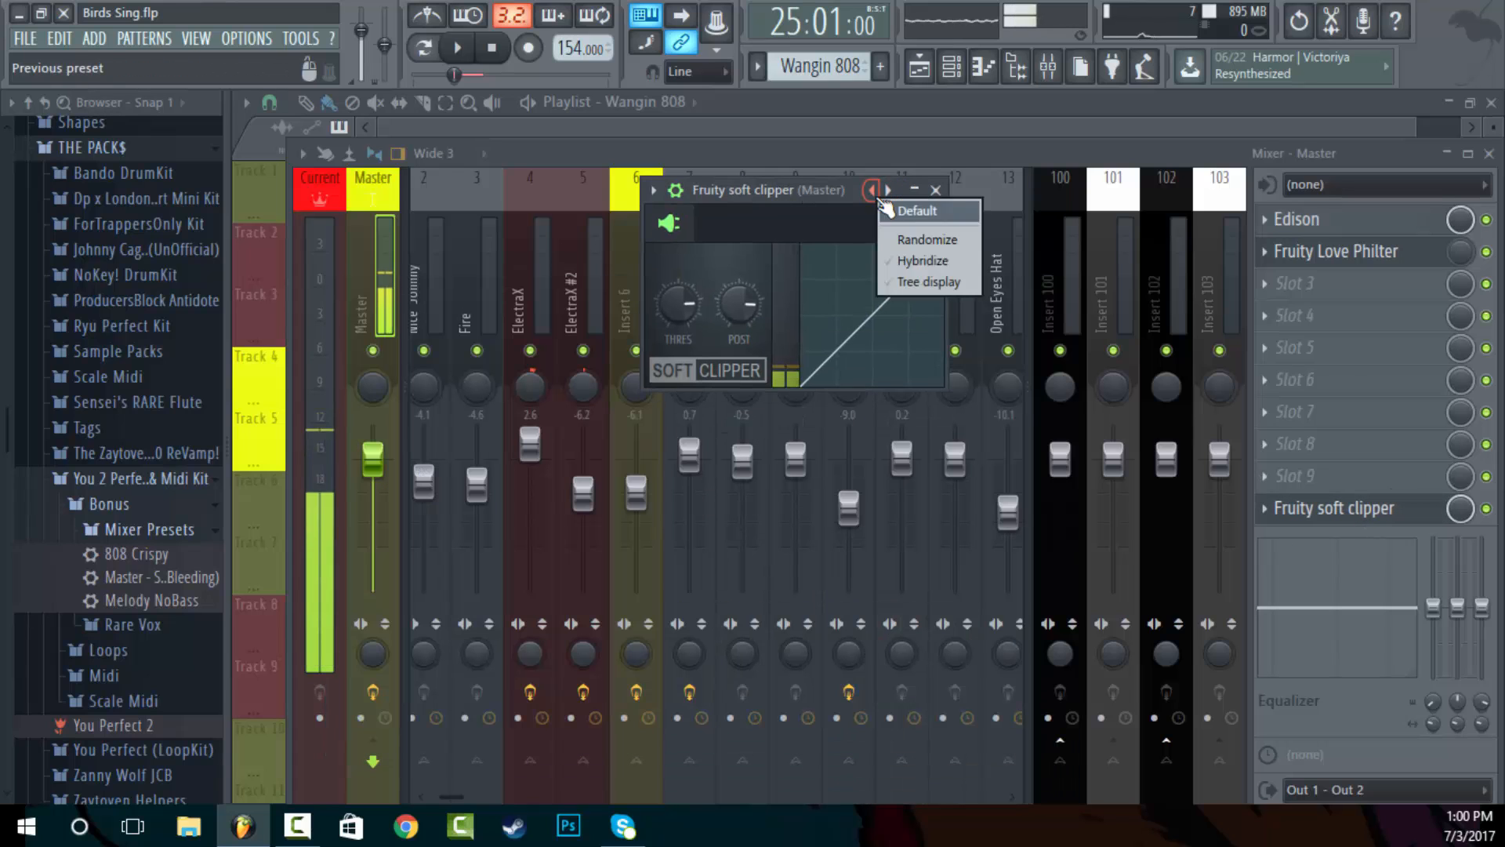
left_click(788, 191)
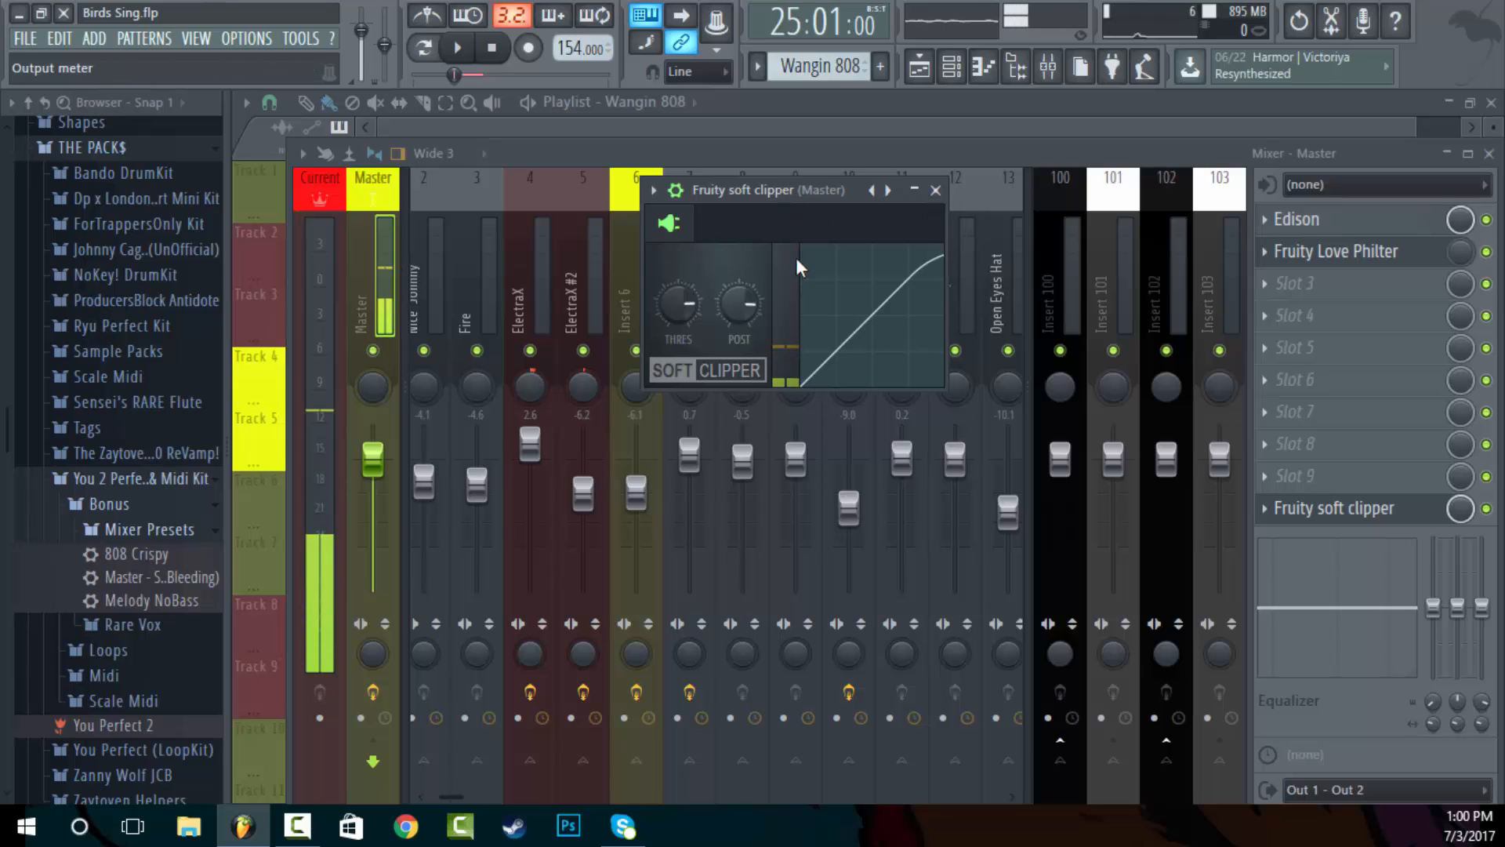
key("Escape")
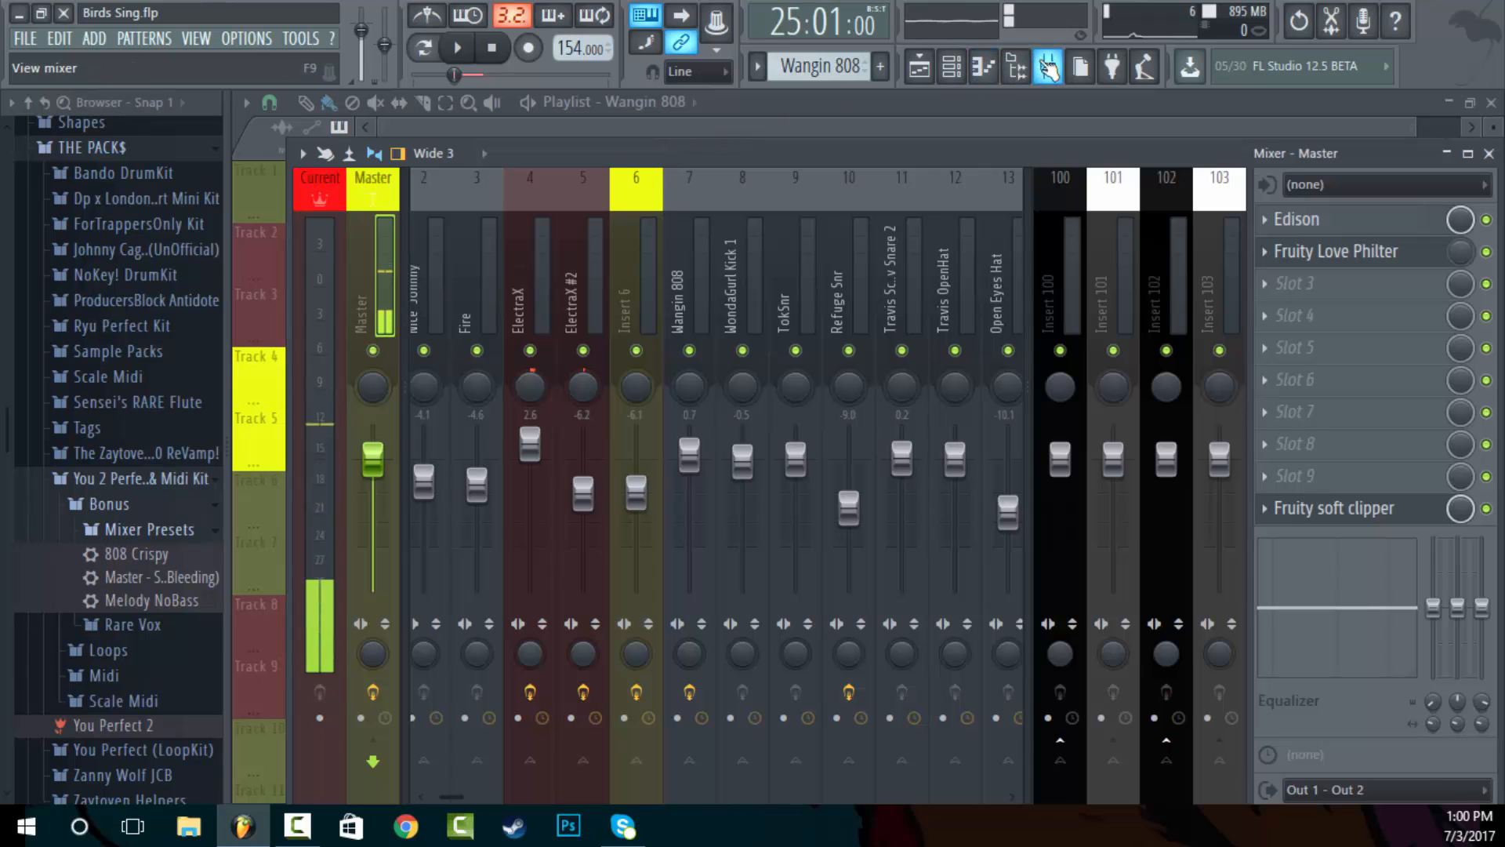
- Switch to the WondaGurl Kick 1 pattern in the channel rack, play it on its own, and stop playback
left_click(1049, 70)
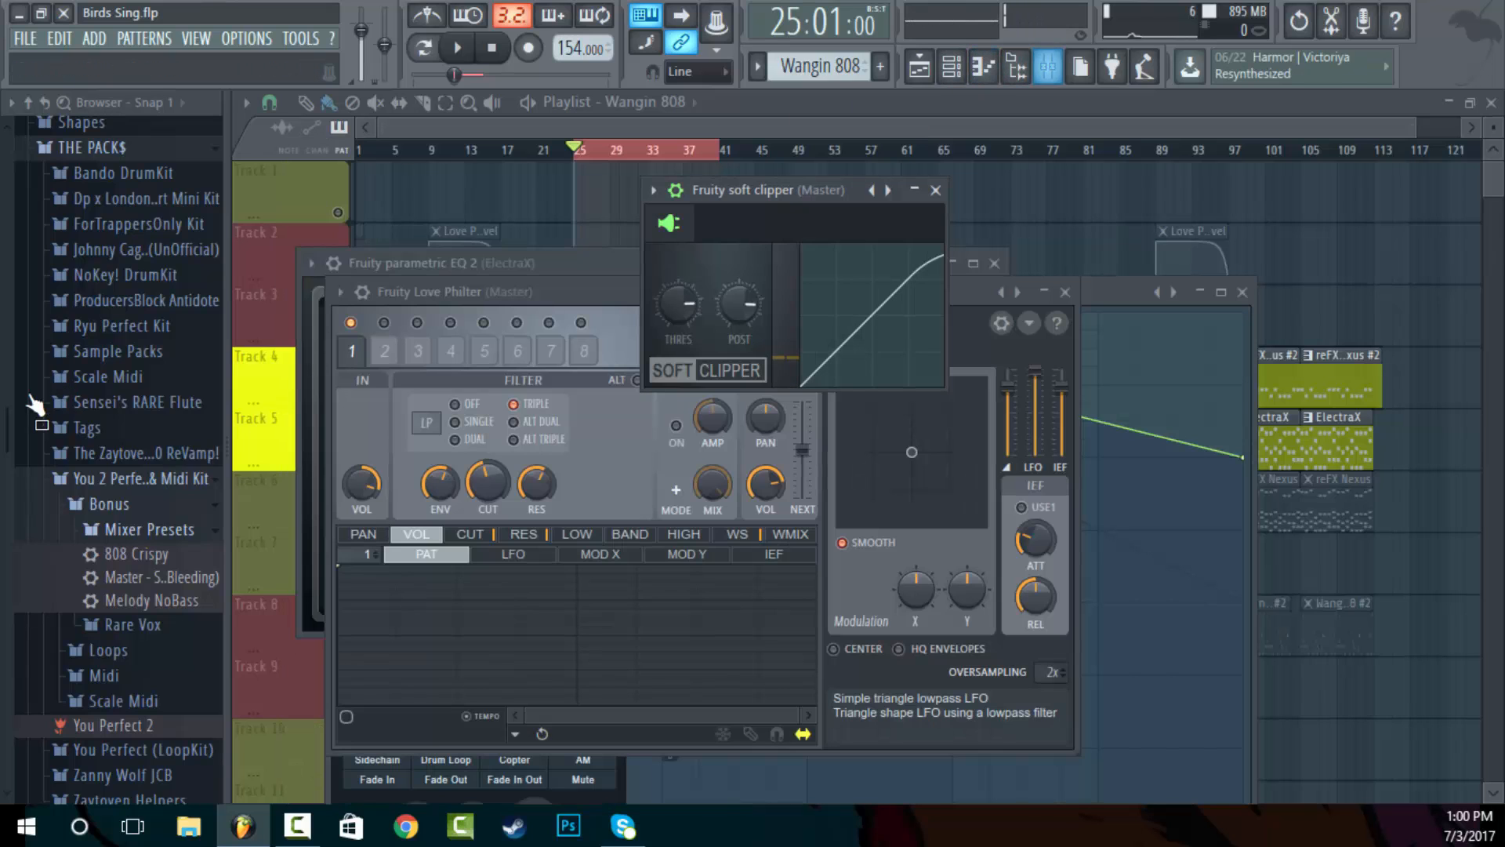
left_click(1011, 77)
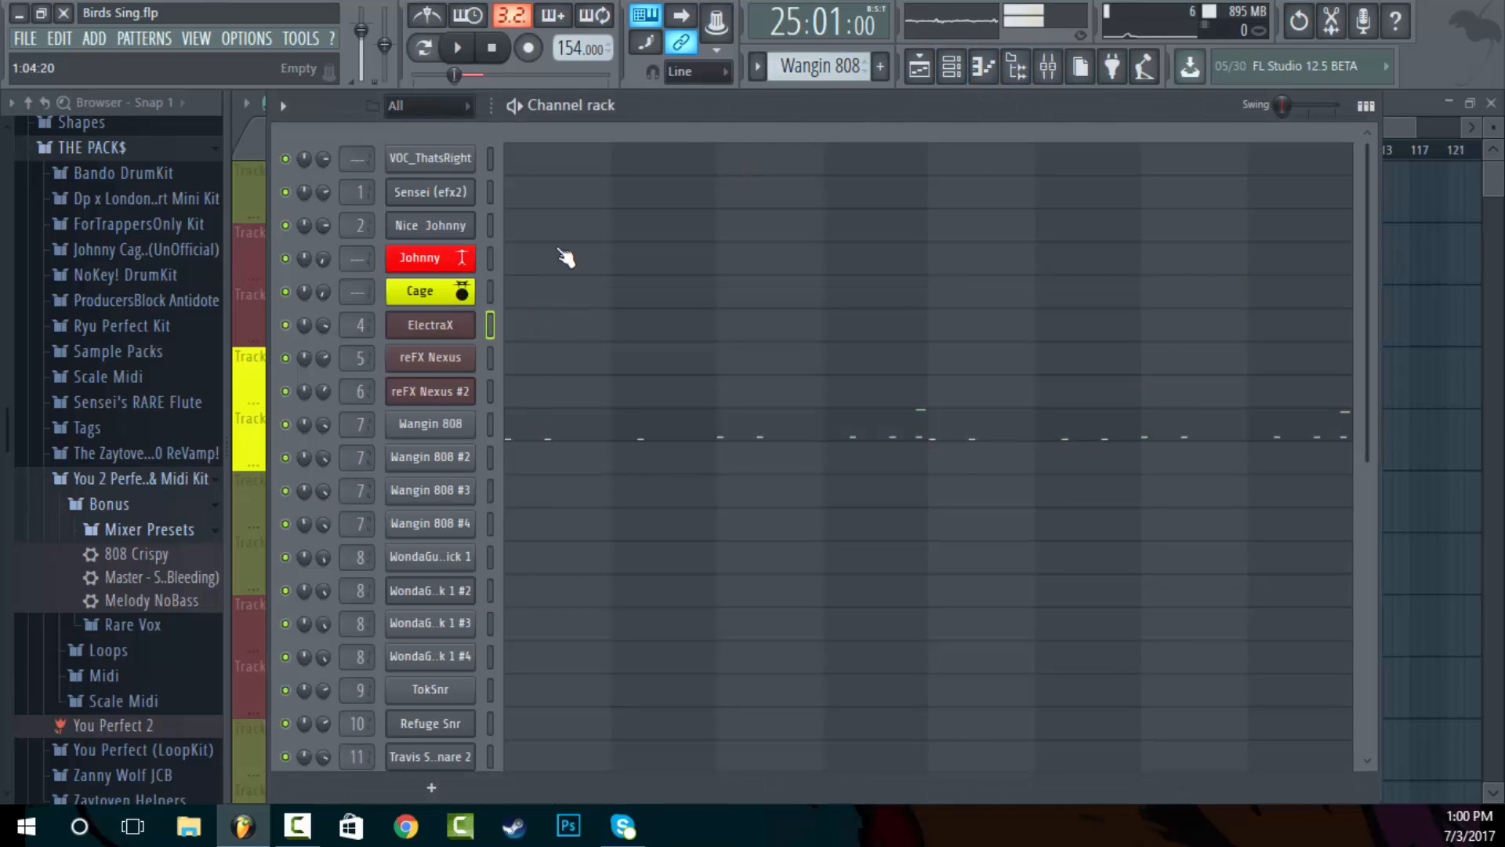
scroll(827, 55, "down", 4)
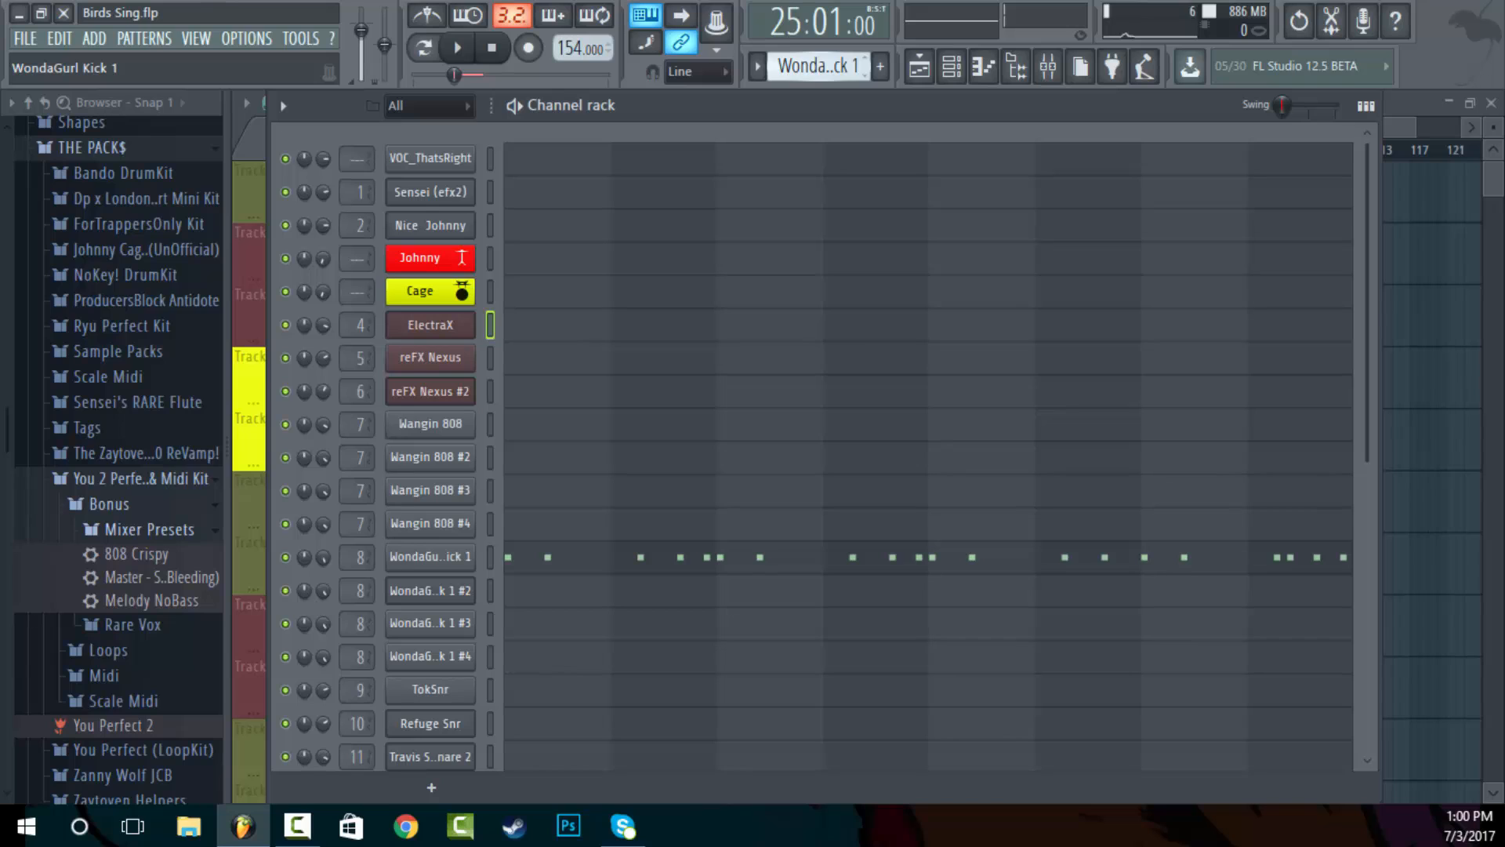
key("space")
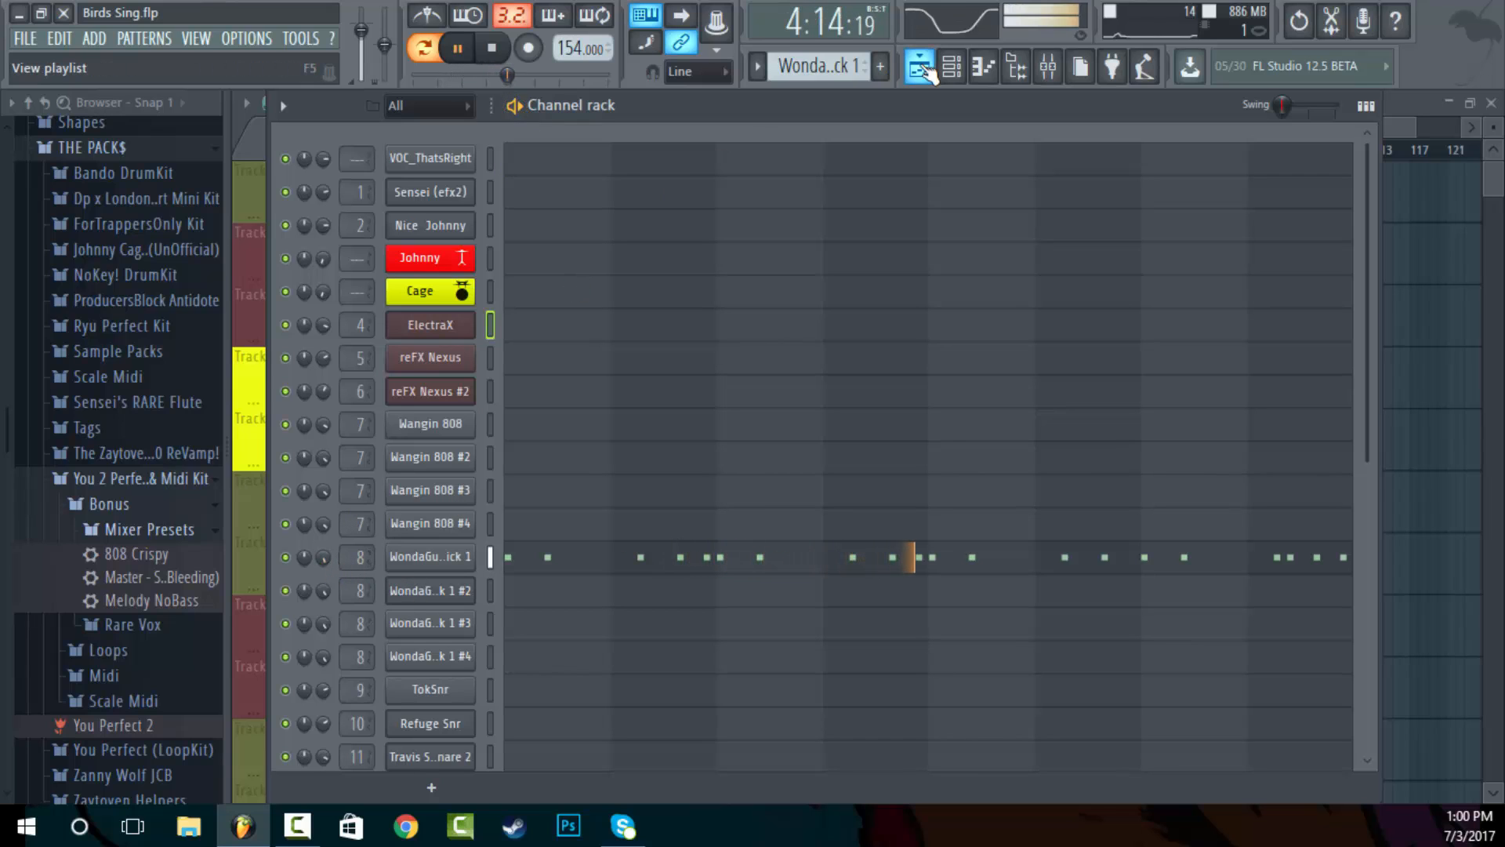
key("space")
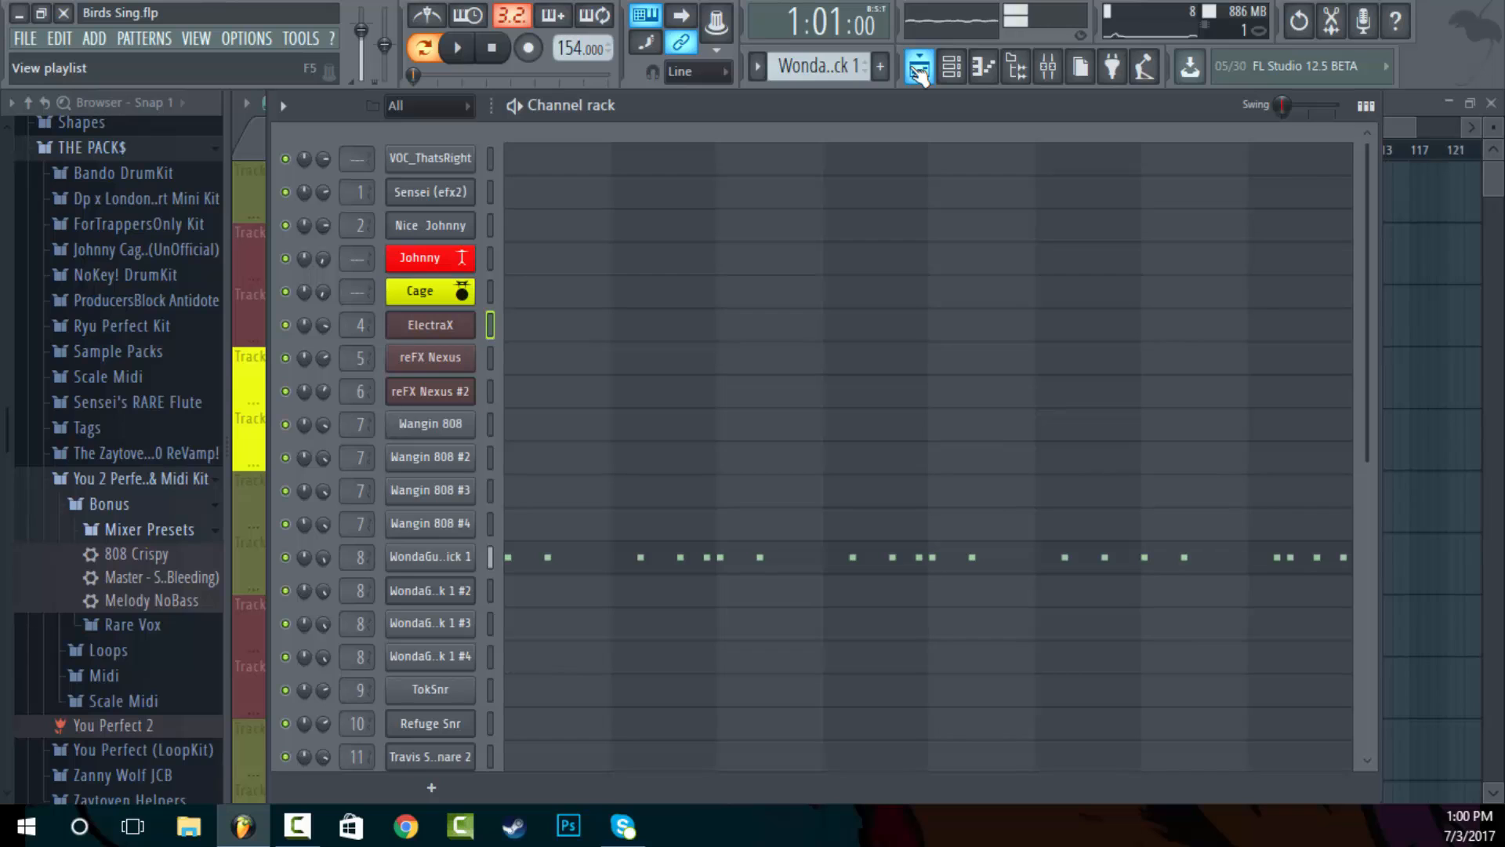
- Shrink the playlist tracks to see the full arrangement, play the soloed melody section, check its mixer levels, and stop playback
left_click(919, 71)
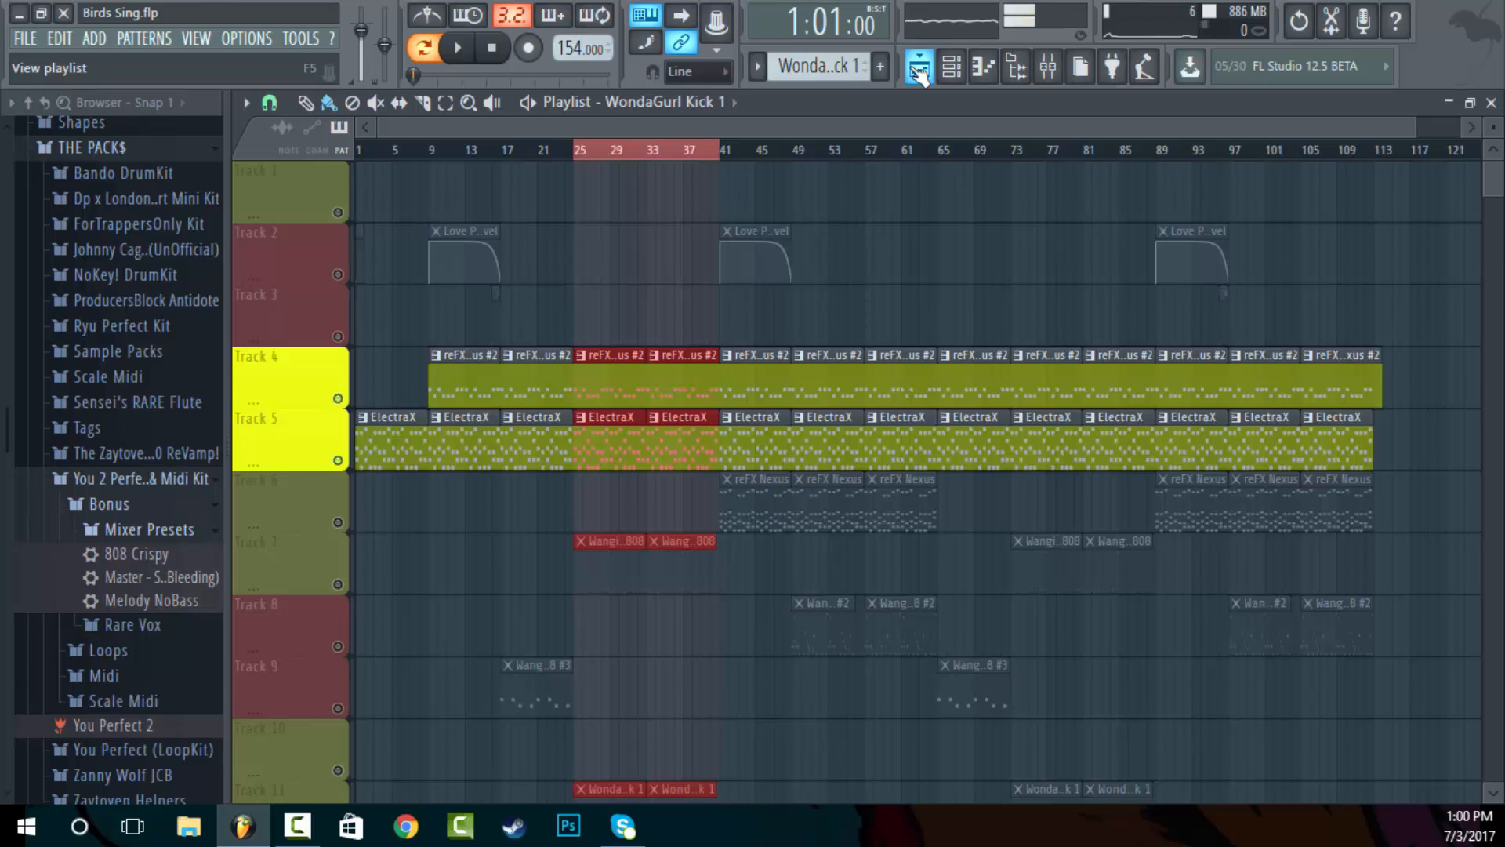
left_click_drag(1494, 127, 1493, 110)
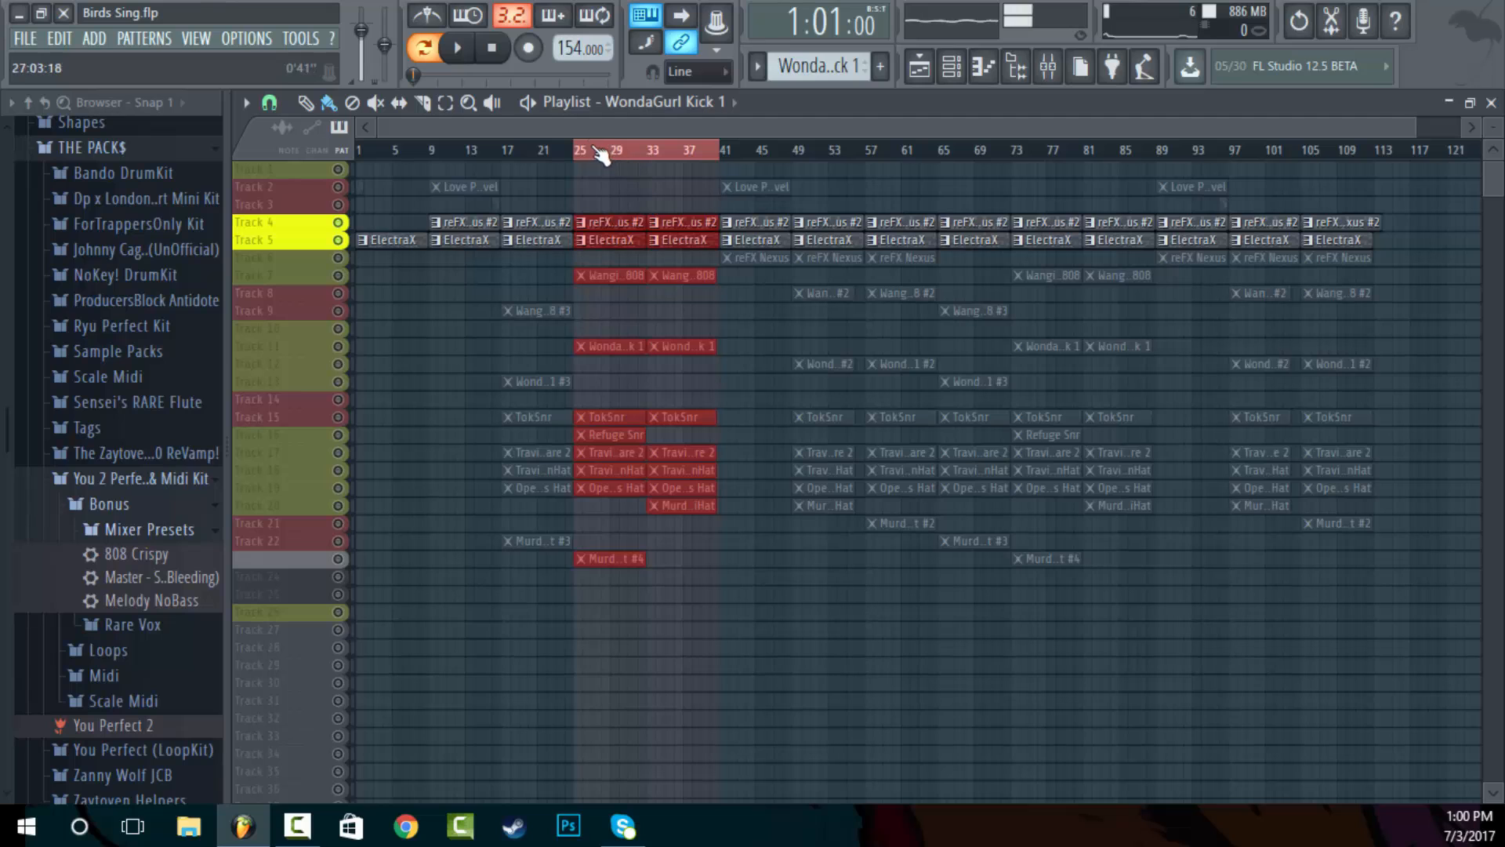
key("space")
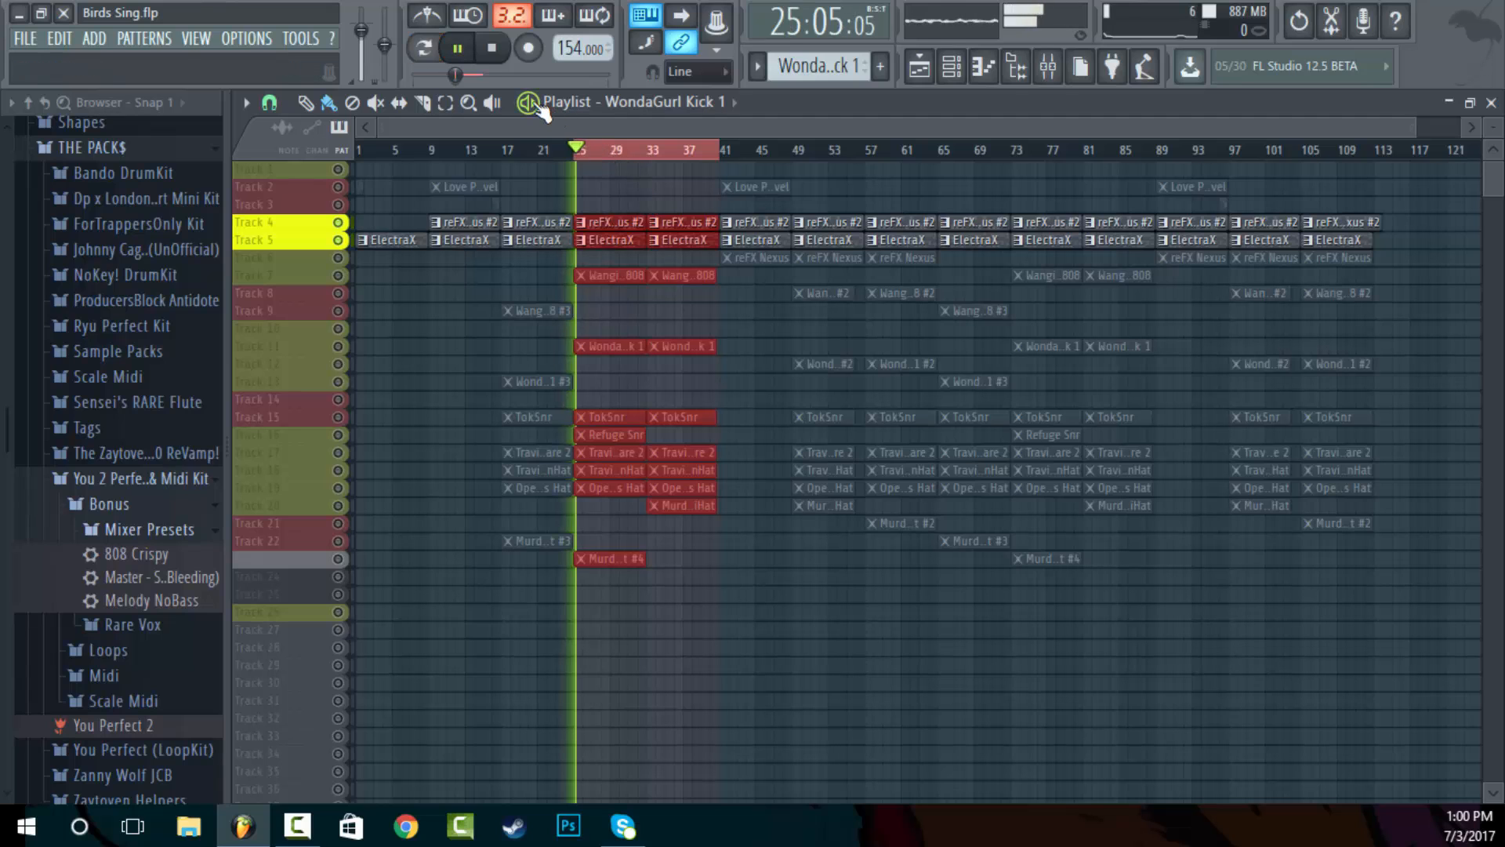
left_click(1051, 77)
key("space")
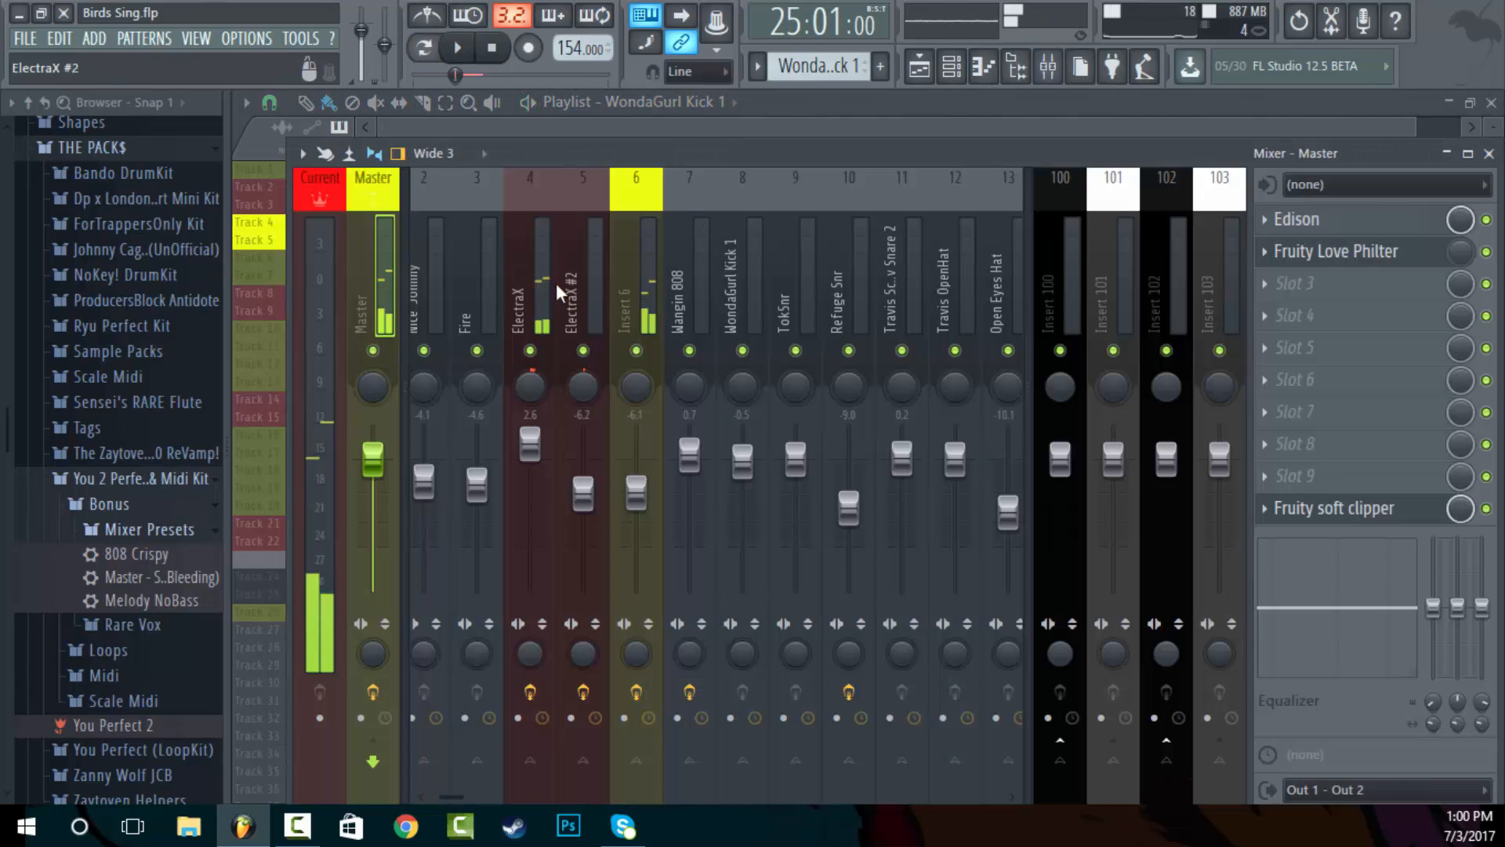
- Review the Gross Beat settings on the ElectraX and Insert 6 mixer tracks
left_click(558, 280)
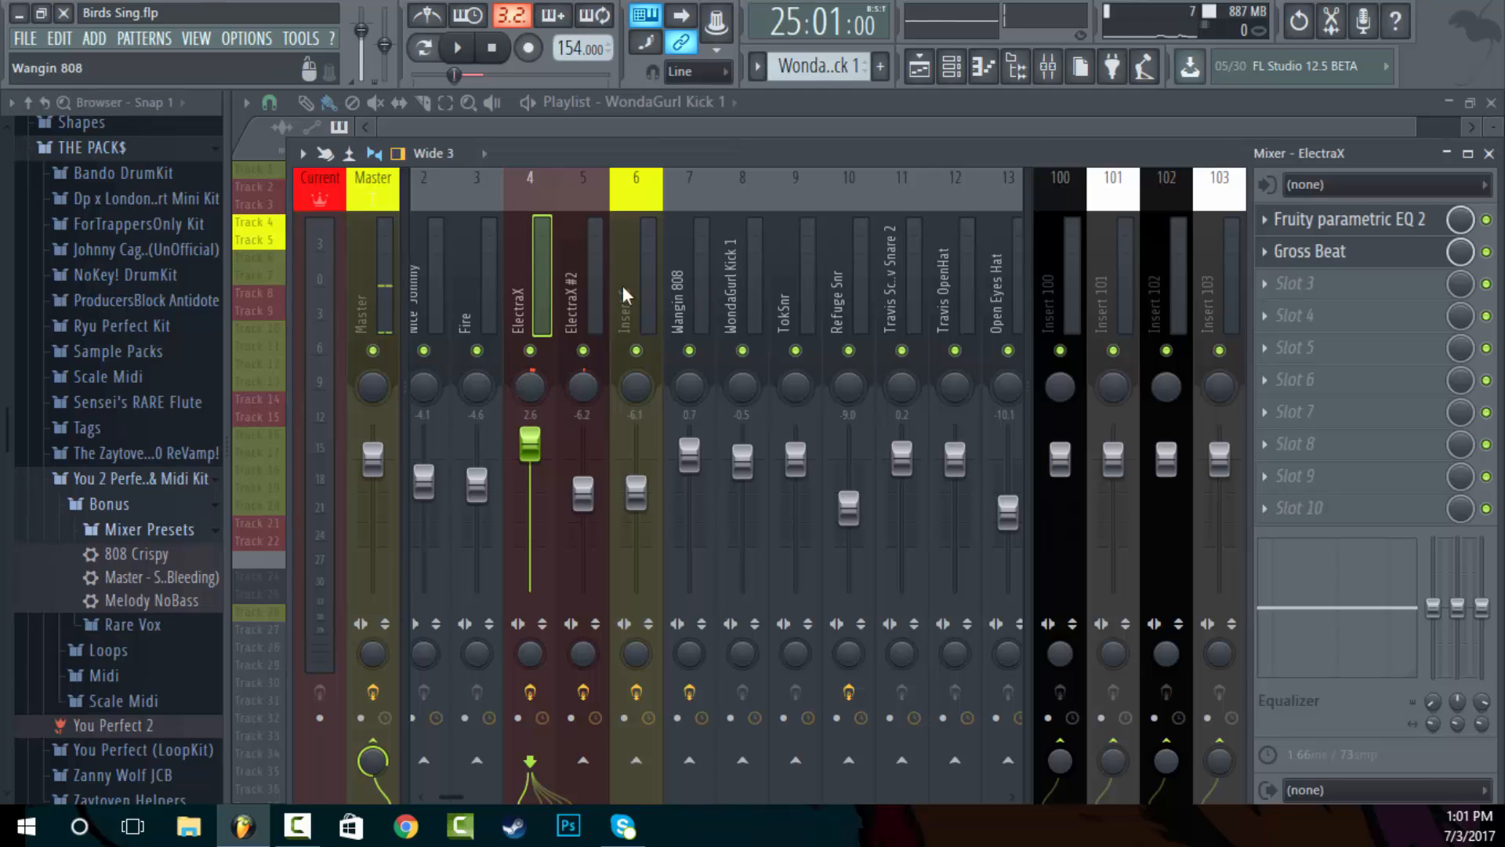
left_click(1401, 253)
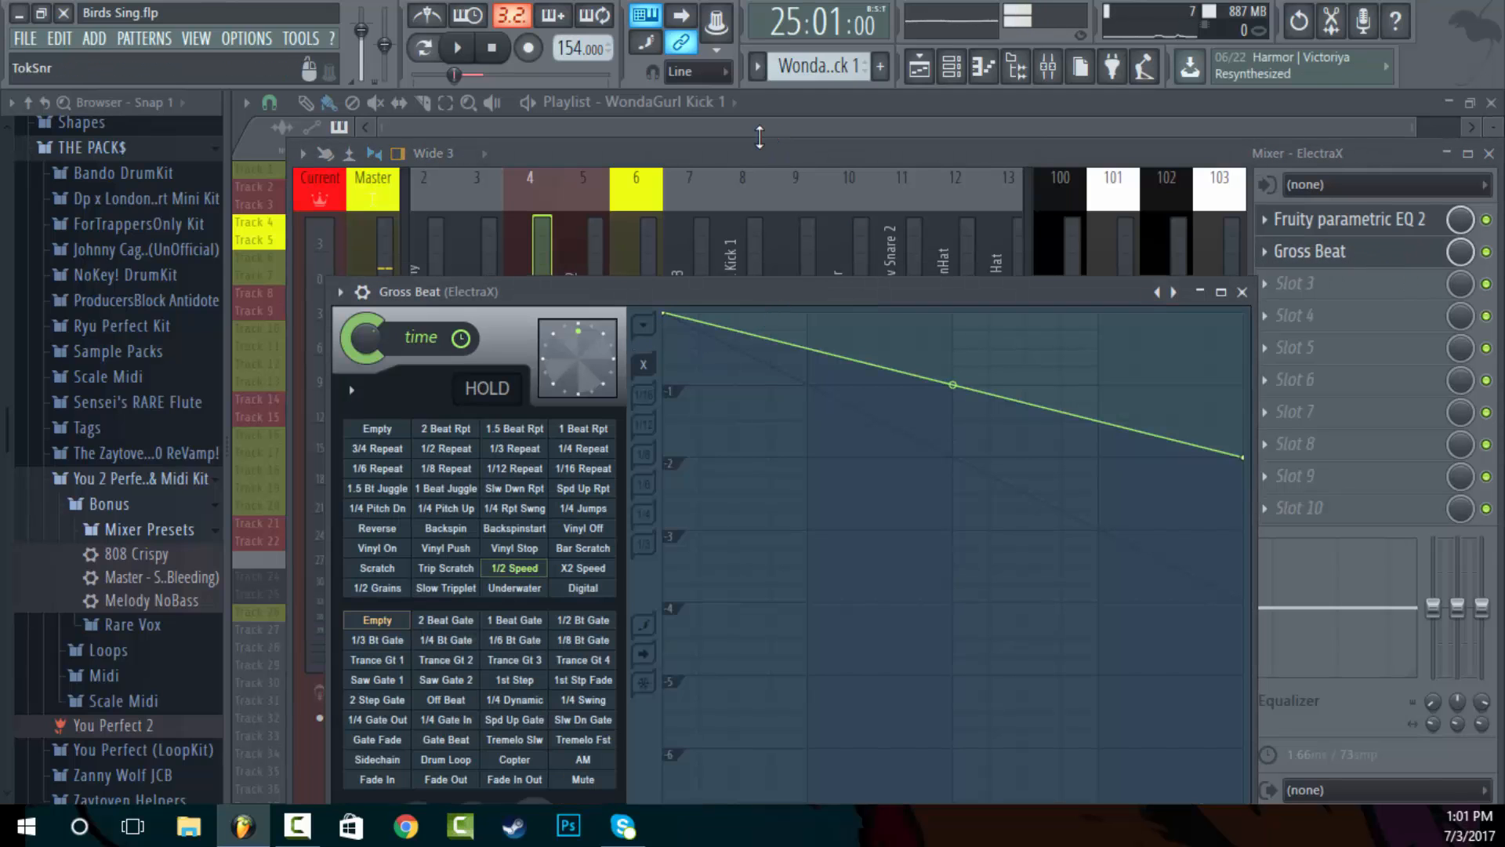
left_click(639, 240)
left_click(1403, 255)
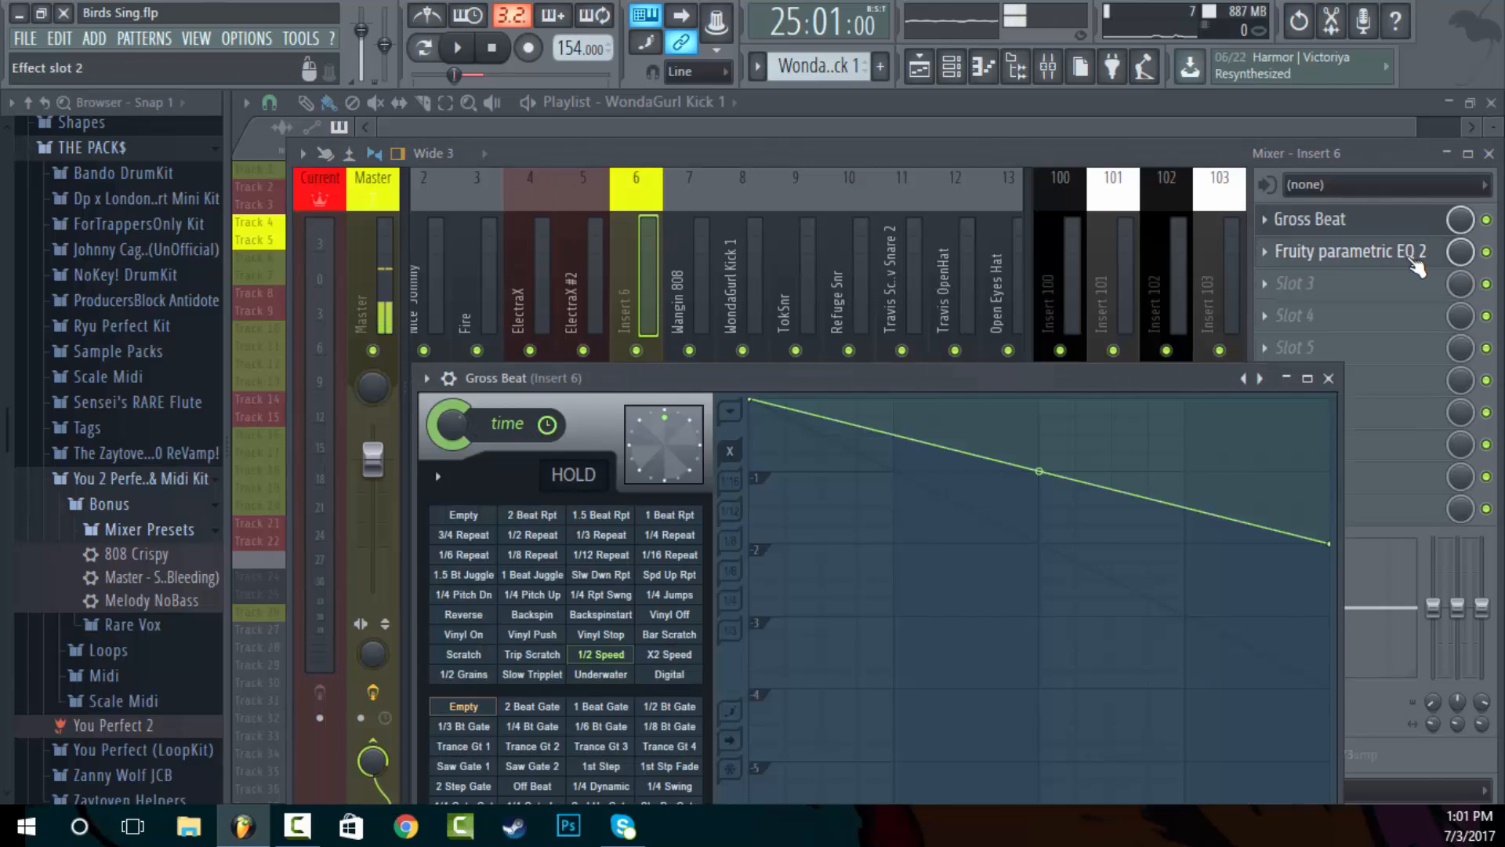
left_click(1349, 219)
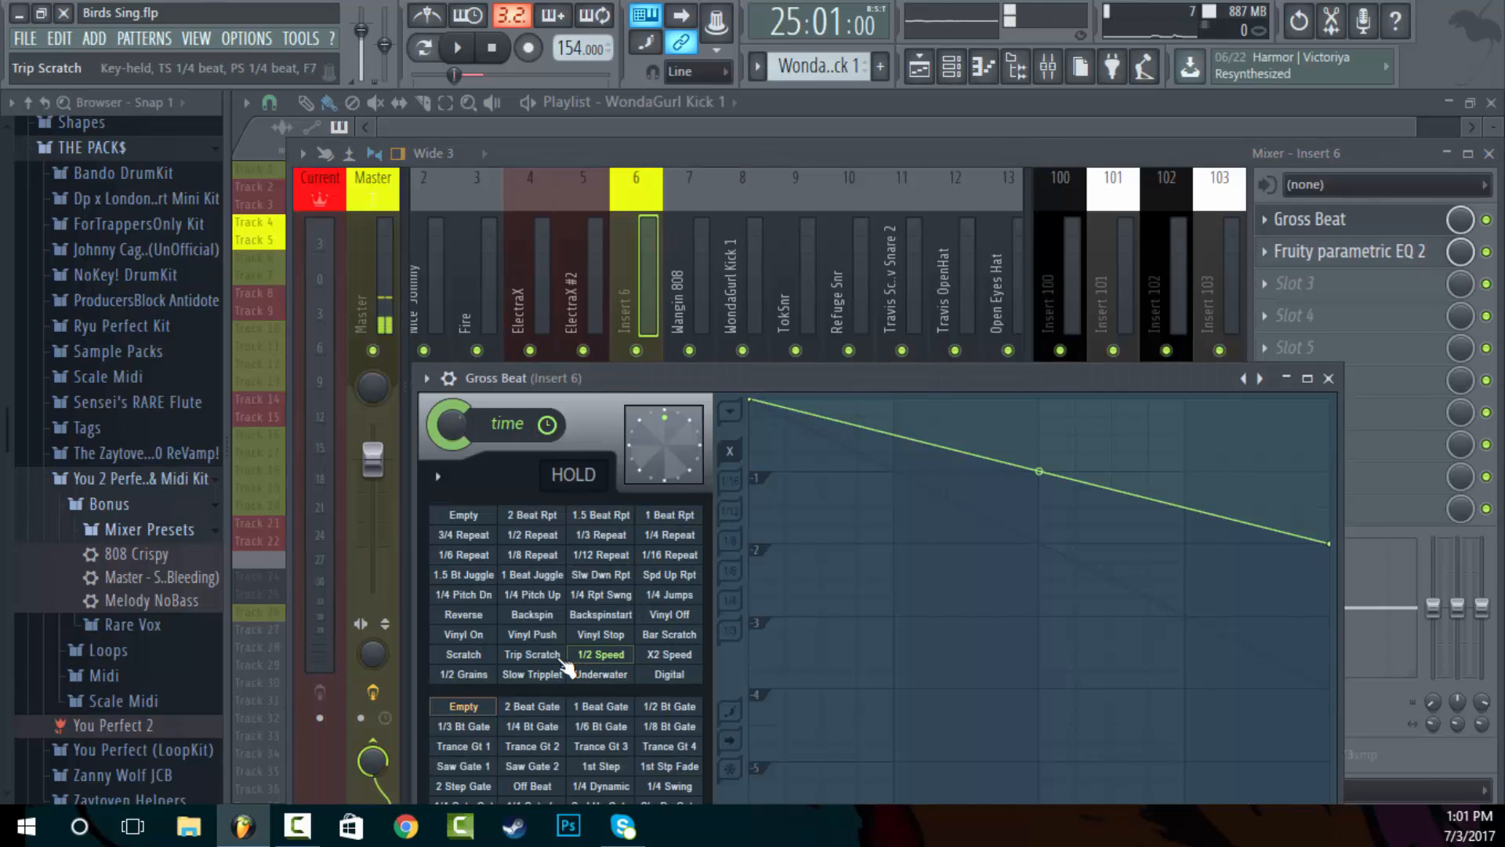
left_click(641, 294)
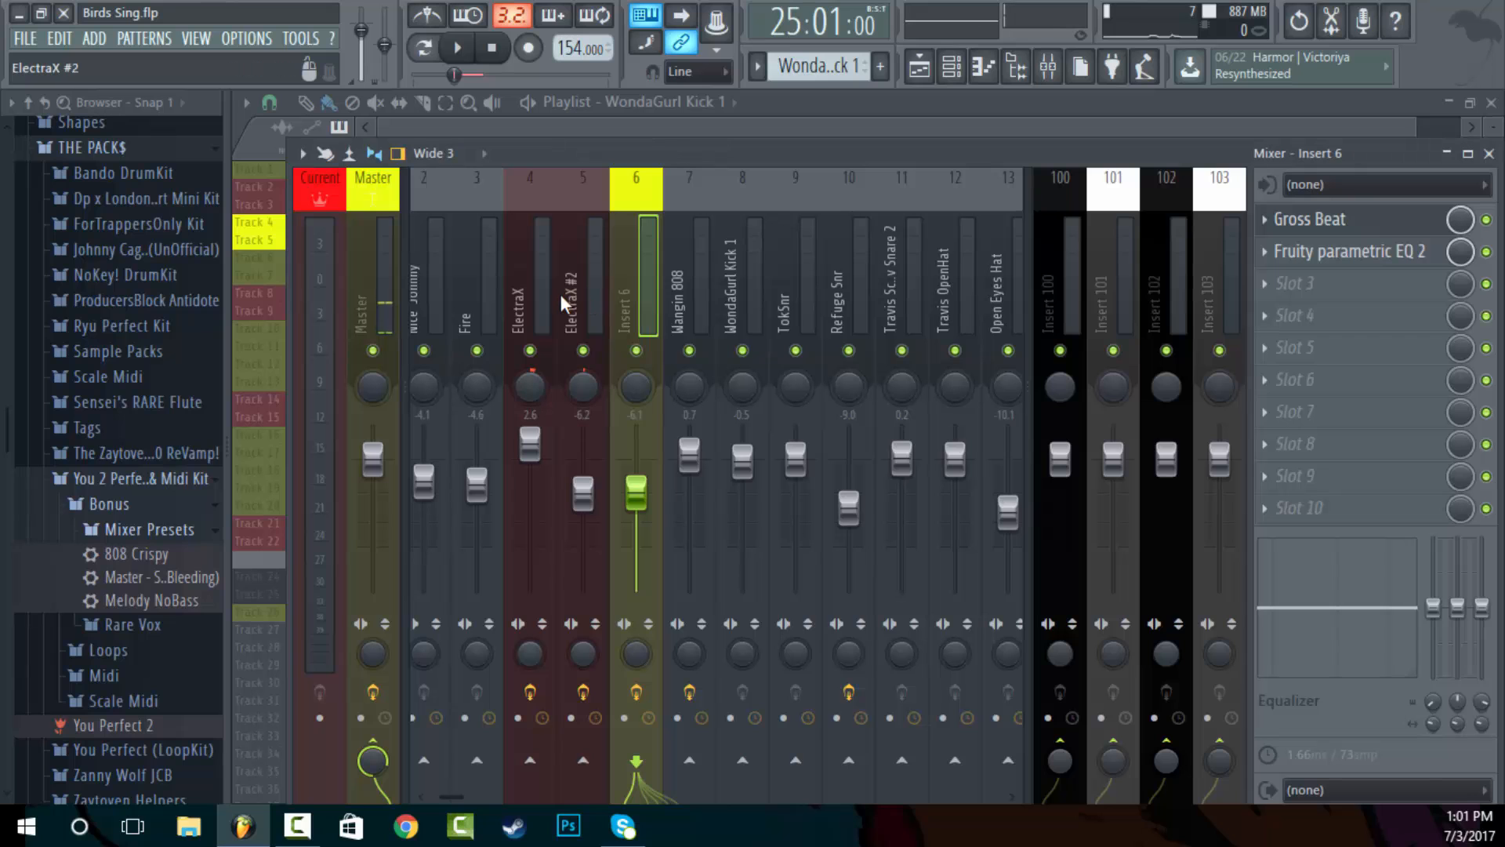
- Play the soloed melodies while reviewing the Gross Beat settings on Insert 6 and ElectraX #2, and return to the mixer with playback stopped
key("space")
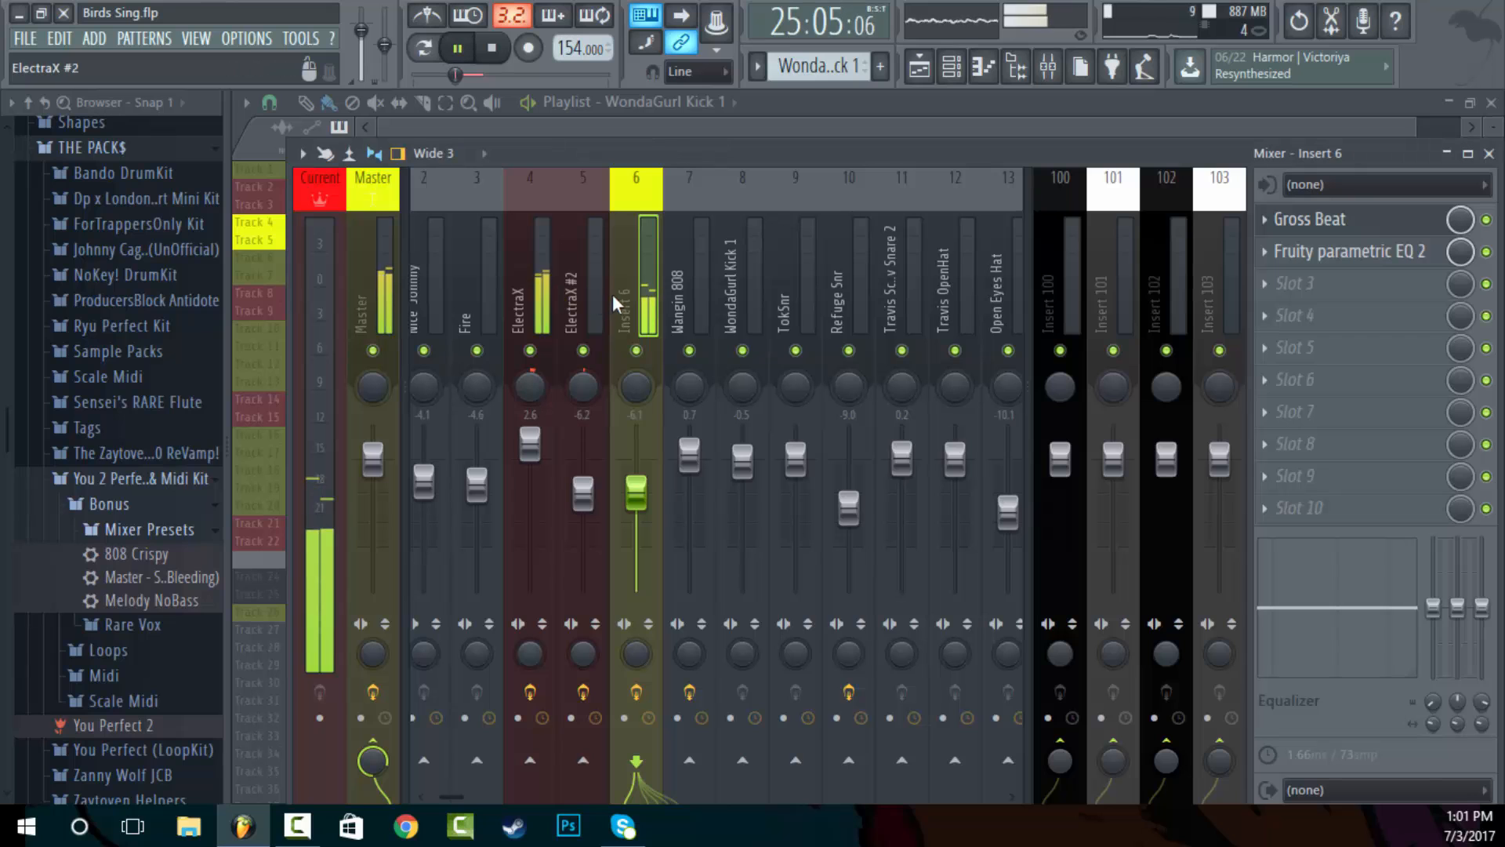
left_click(1356, 253)
left_click(1353, 220)
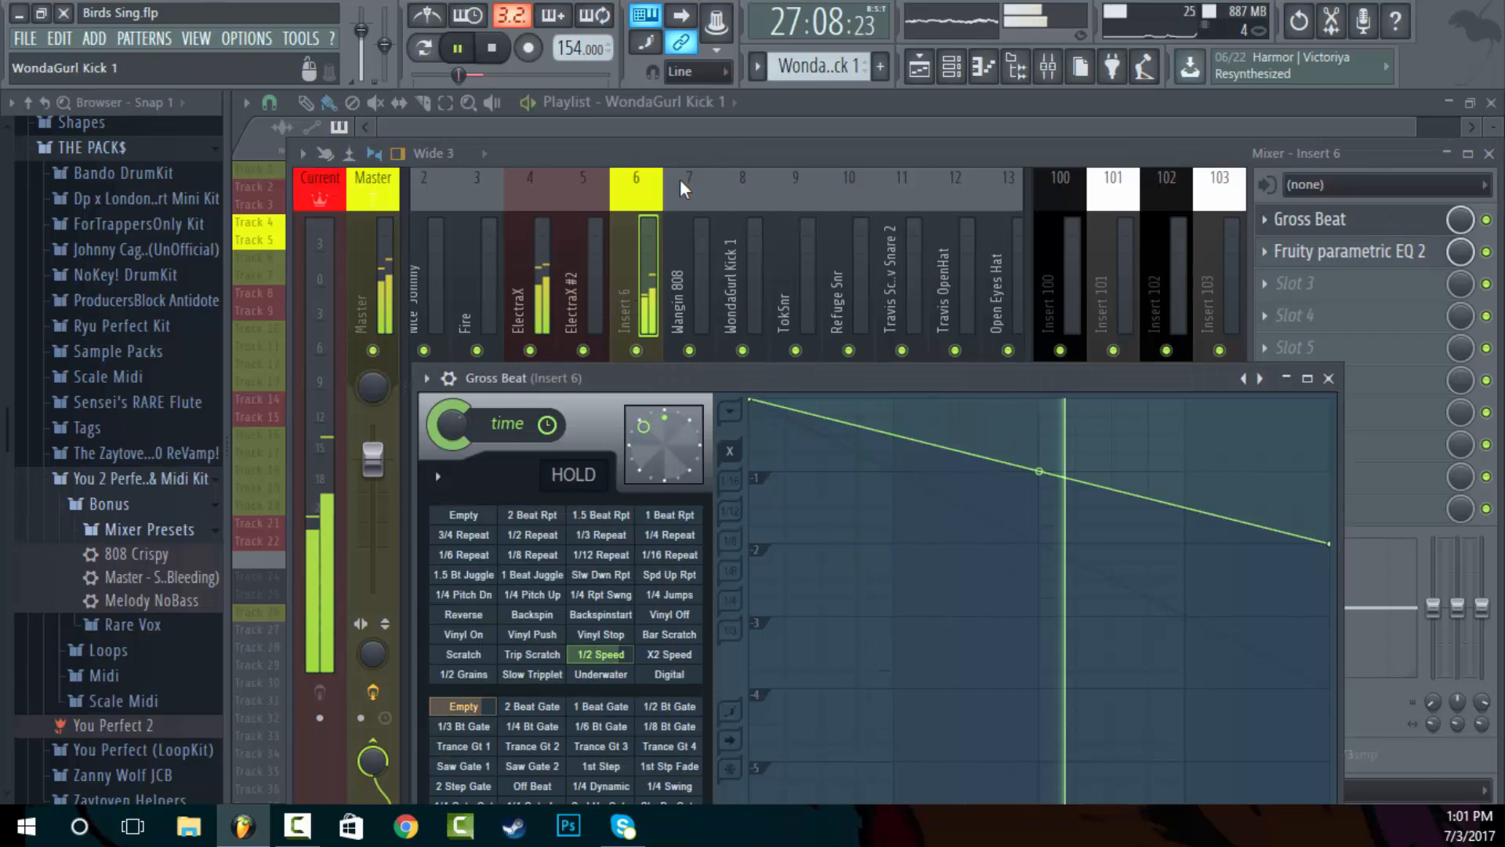
left_click(588, 232)
key("space")
left_click(588, 232)
left_click(1353, 220)
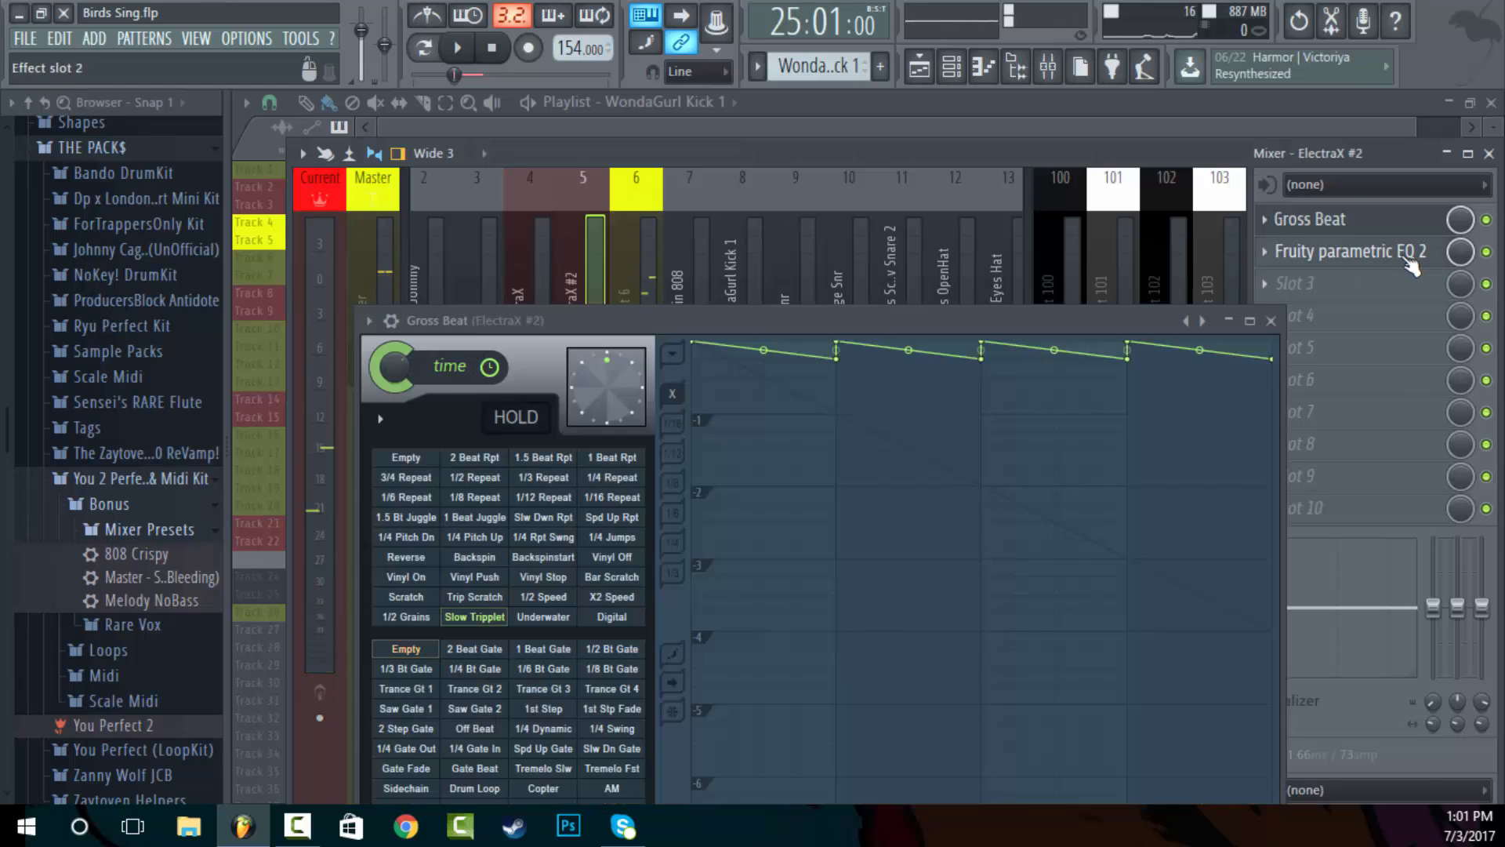
left_click(1355, 231)
left_click(1354, 232)
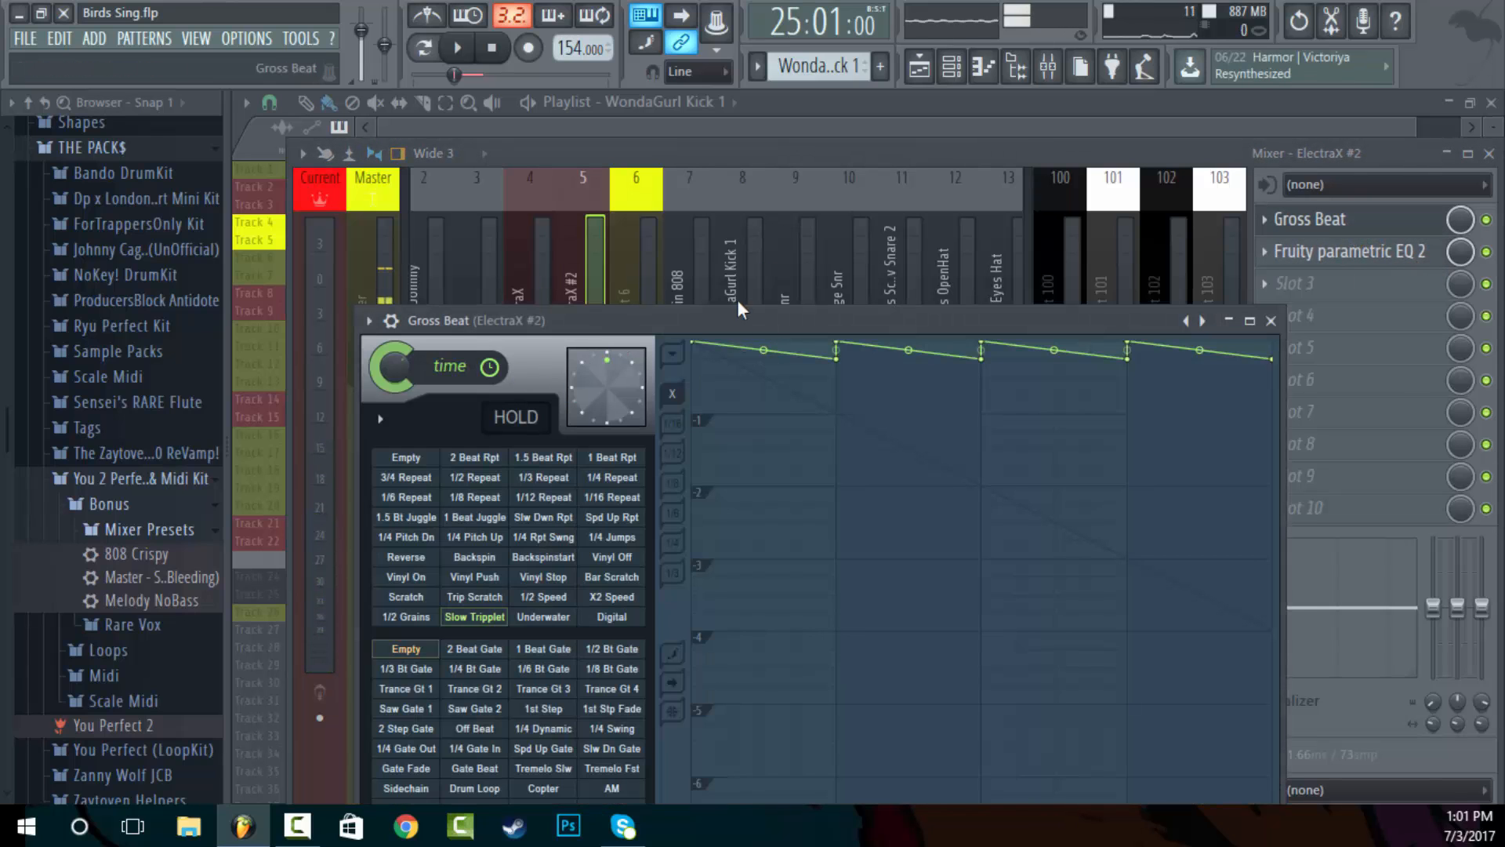
left_click(759, 156)
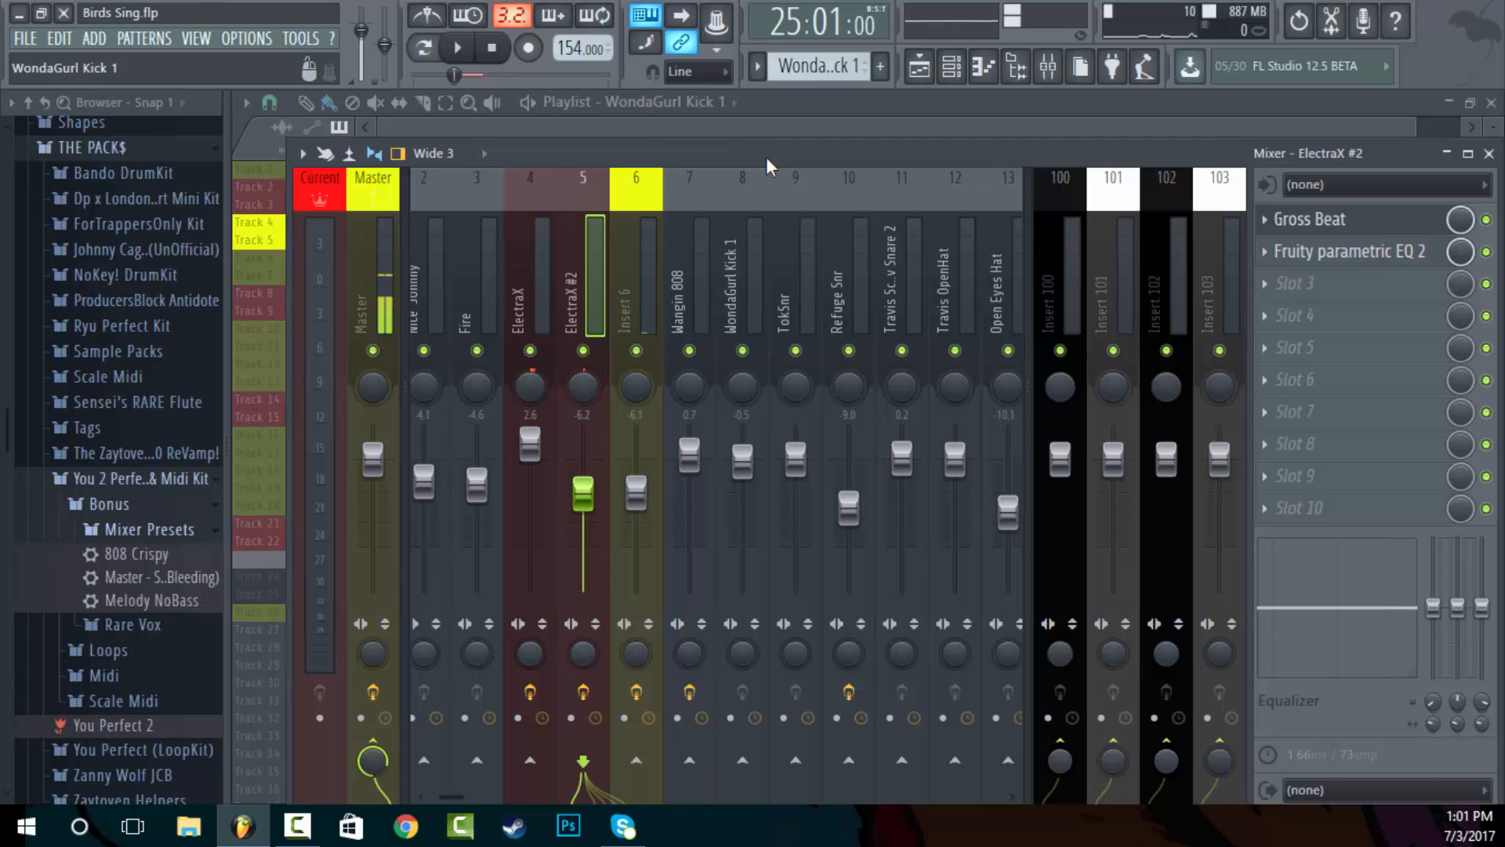
- Set the playlist time selection to bars 49–65 and unmute Track 6 alongside Tracks 4 and 5
left_click(919, 68)
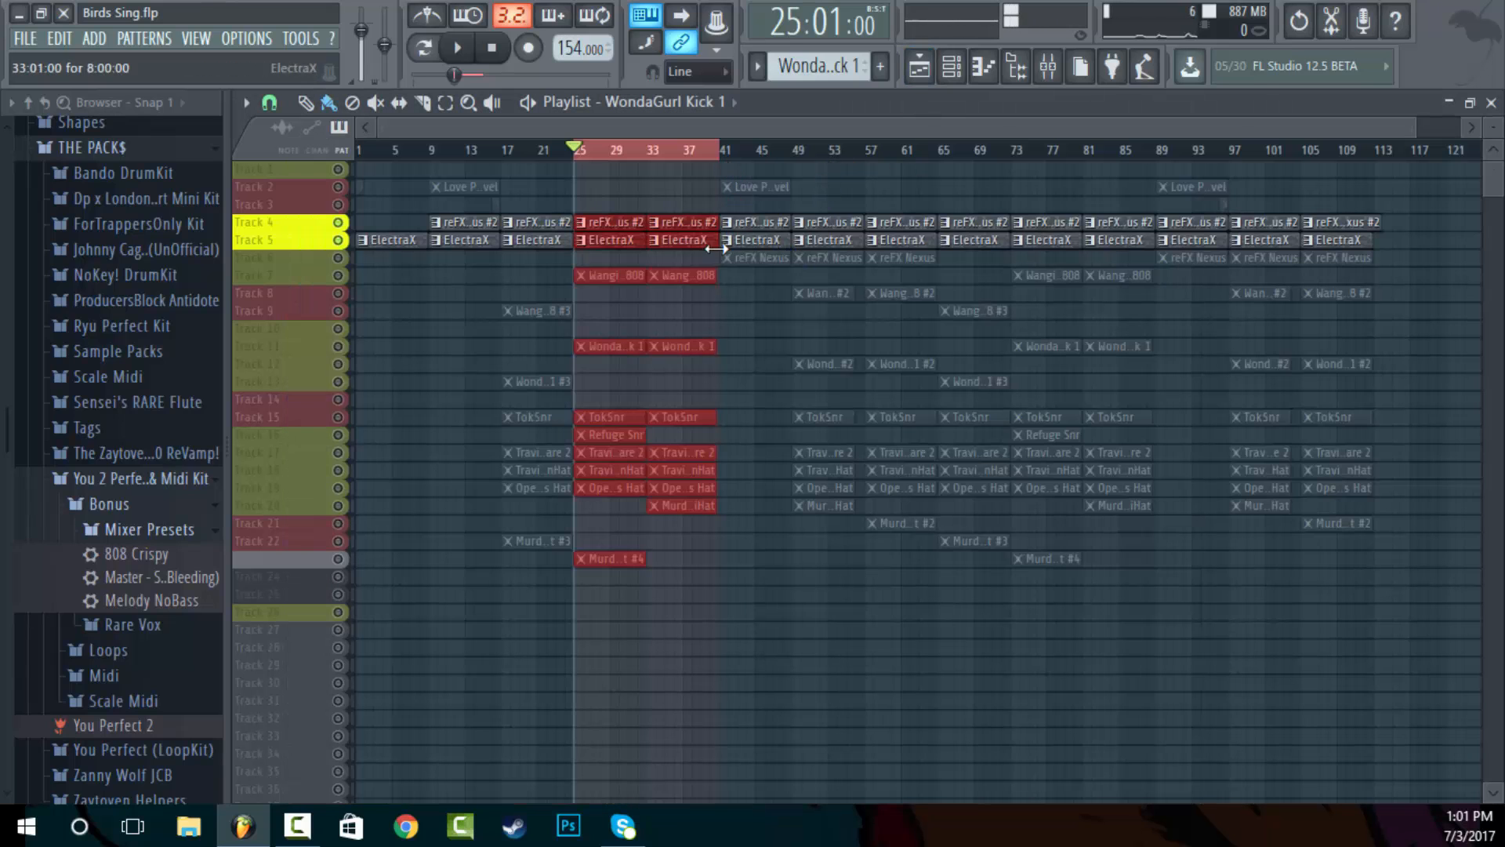
left_click(338, 276)
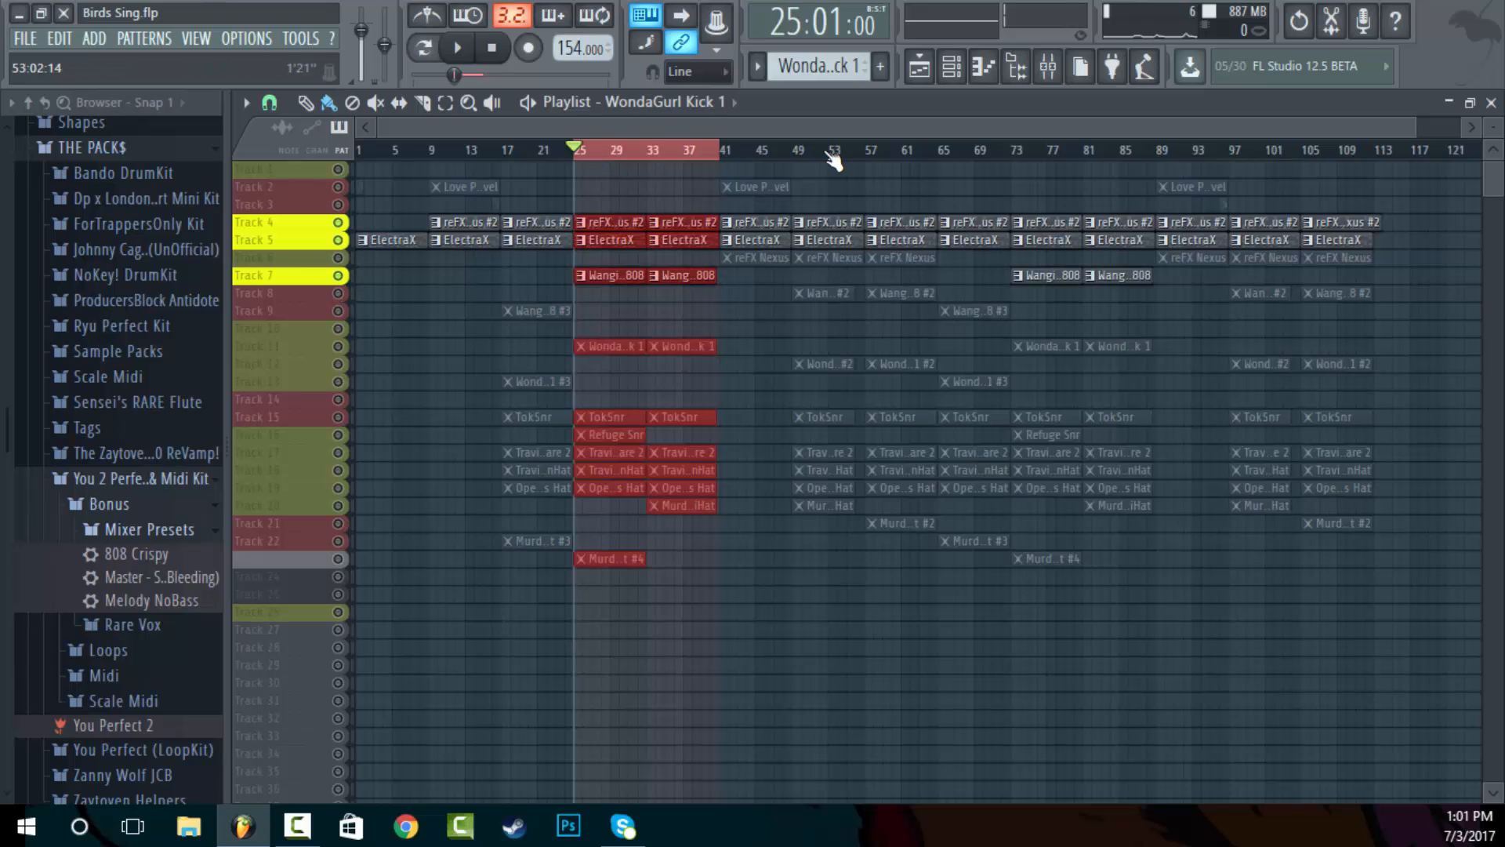
left_click_drag(801, 160, 912, 159)
left_click_drag(592, 159, 792, 153)
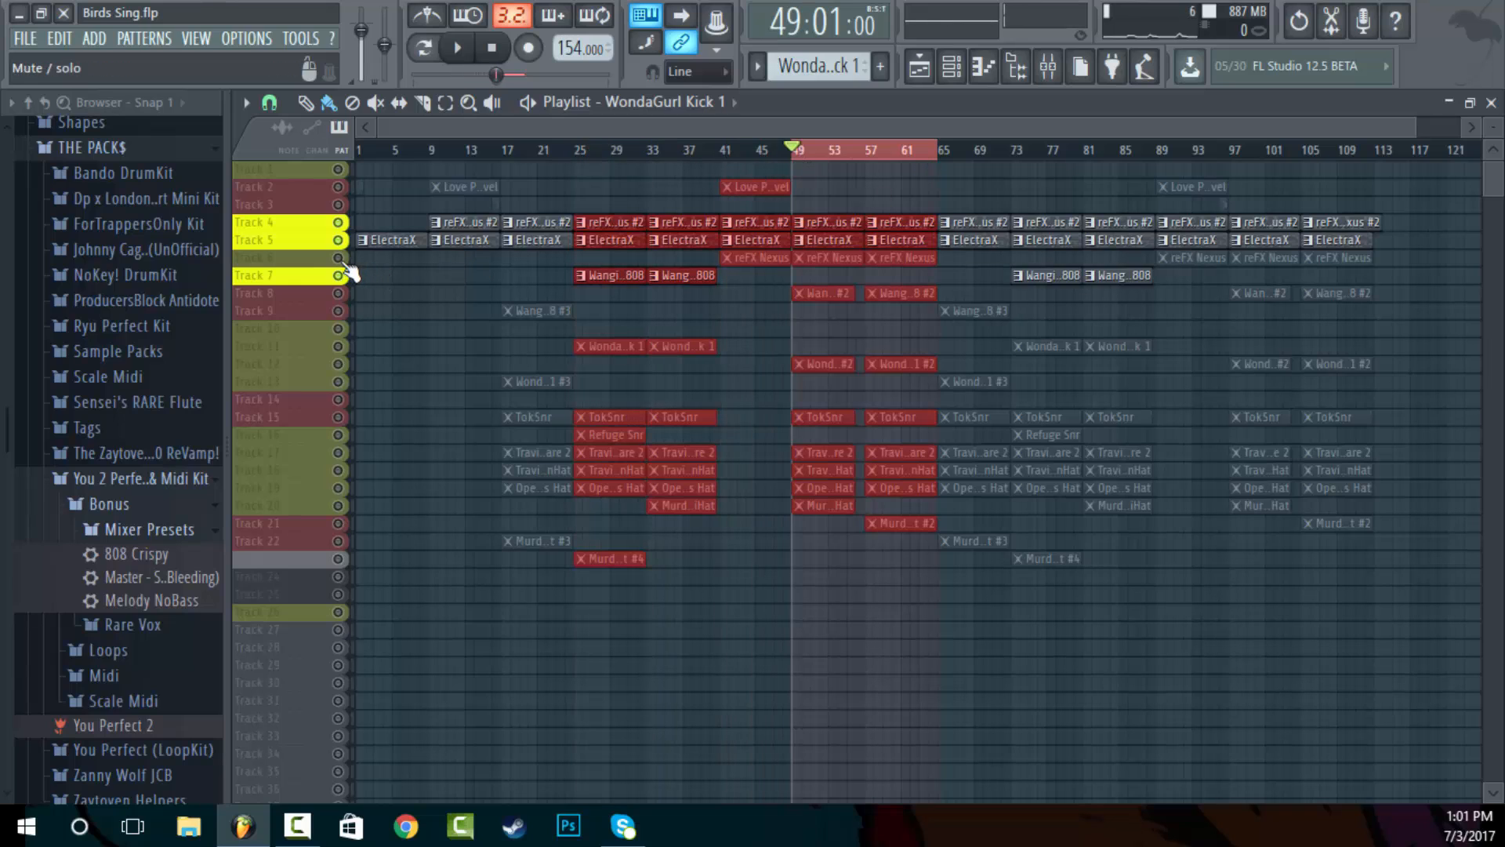
left_click(337, 258)
left_click(338, 276)
- Play the section from bar 49 while checking the melody levels in the mixer, and stop playback
key("space")
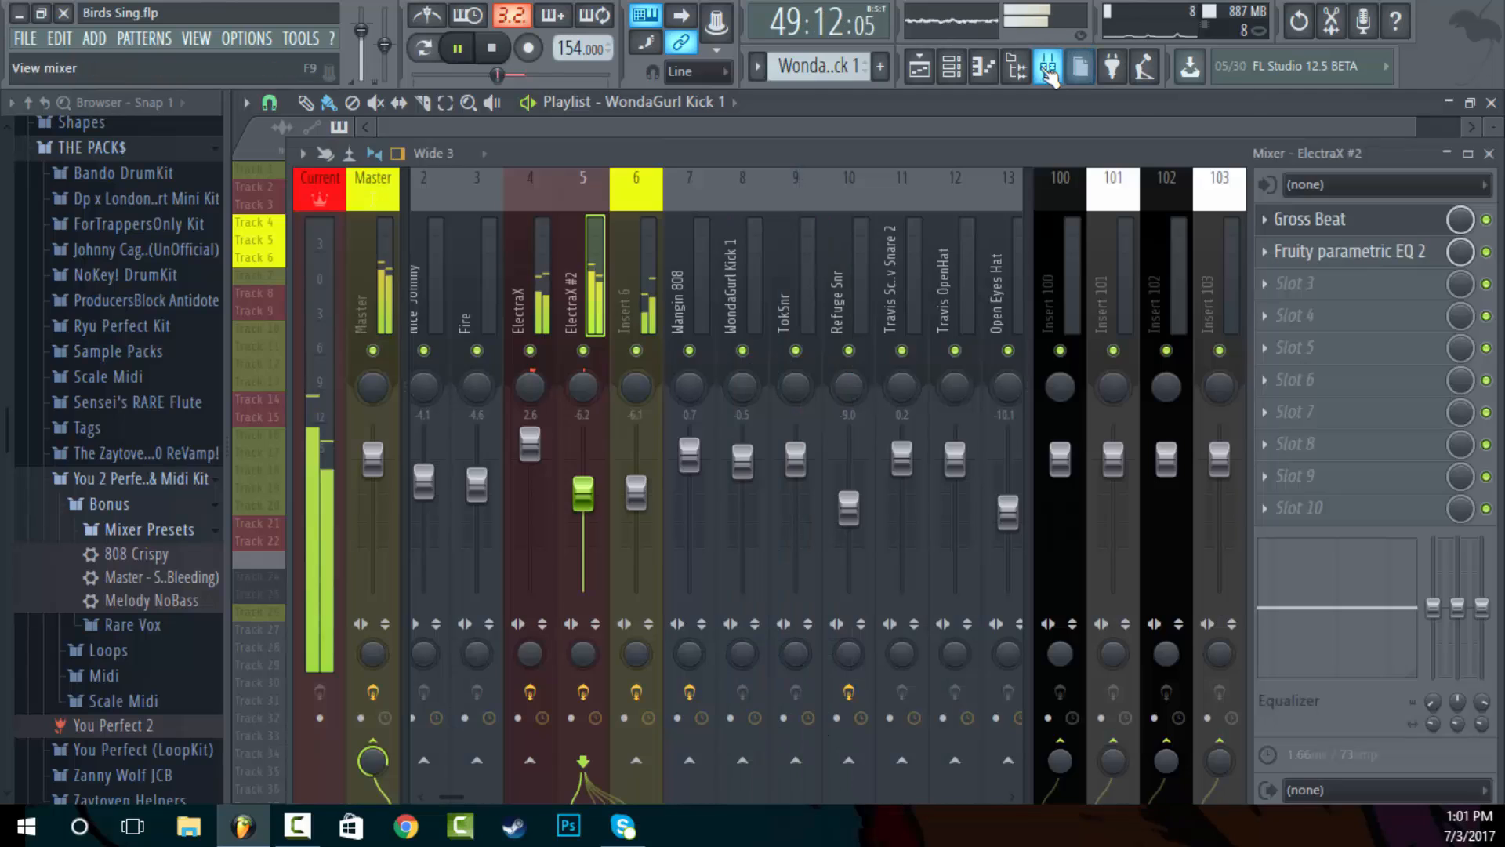
left_click(1048, 67)
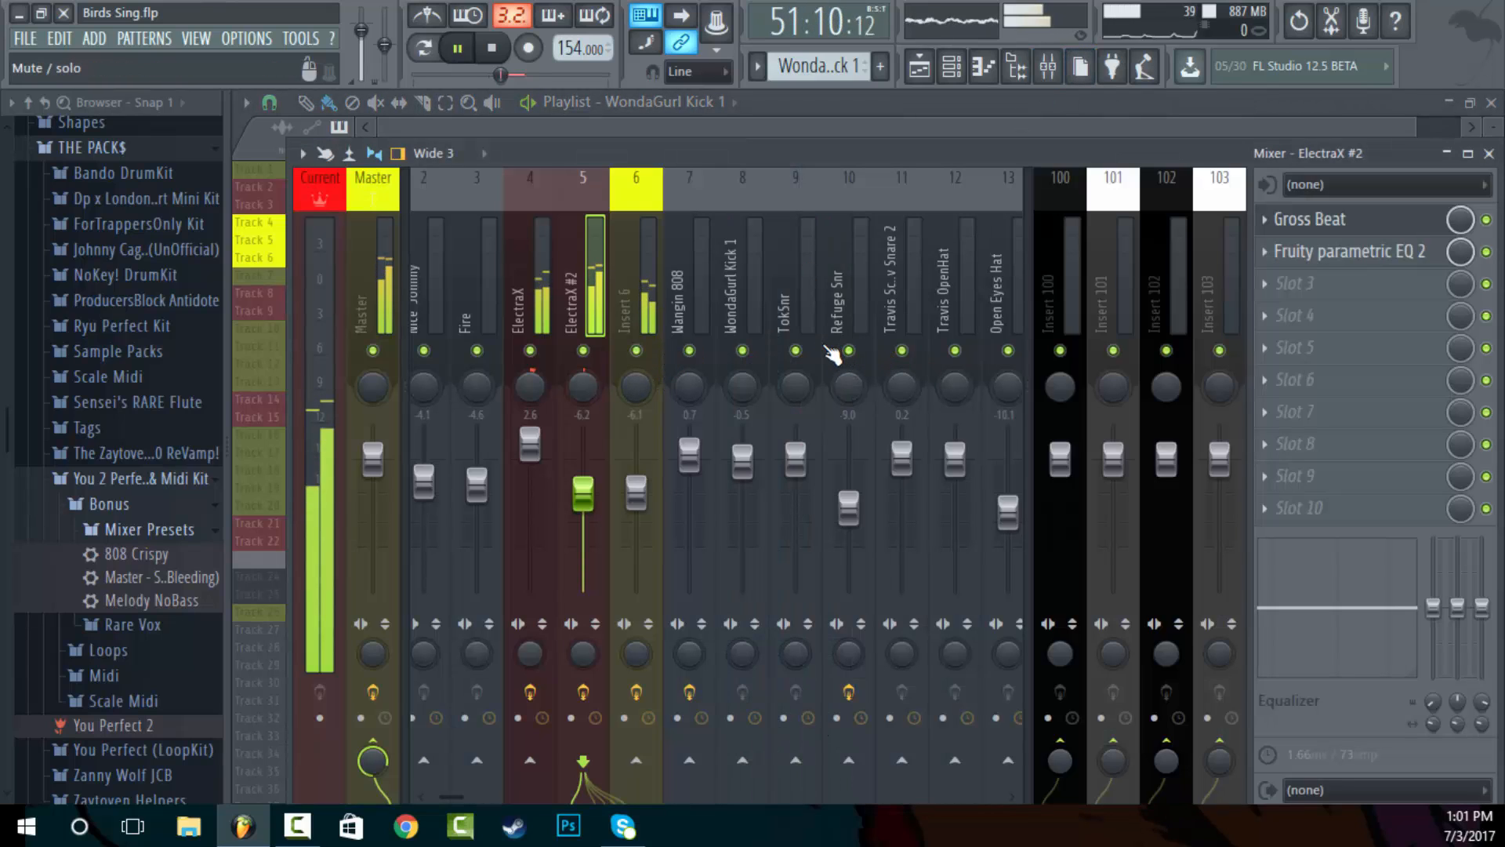
key("space")
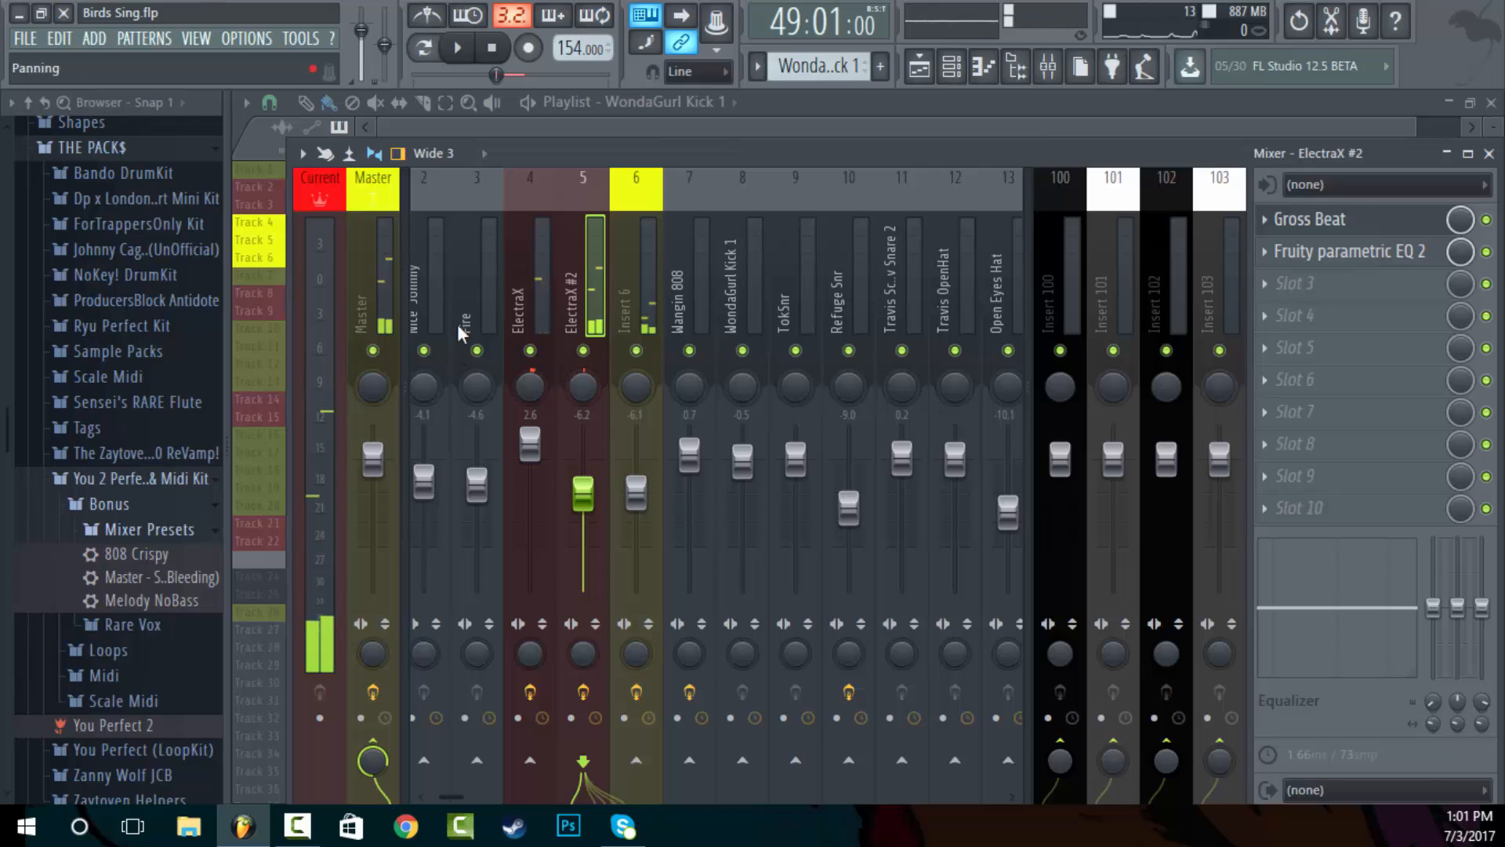
- Bypass Fruity parametric EQ 2 on ElectraX #2, play the melodies without it, and turn the EQ back on
left_click(521, 290)
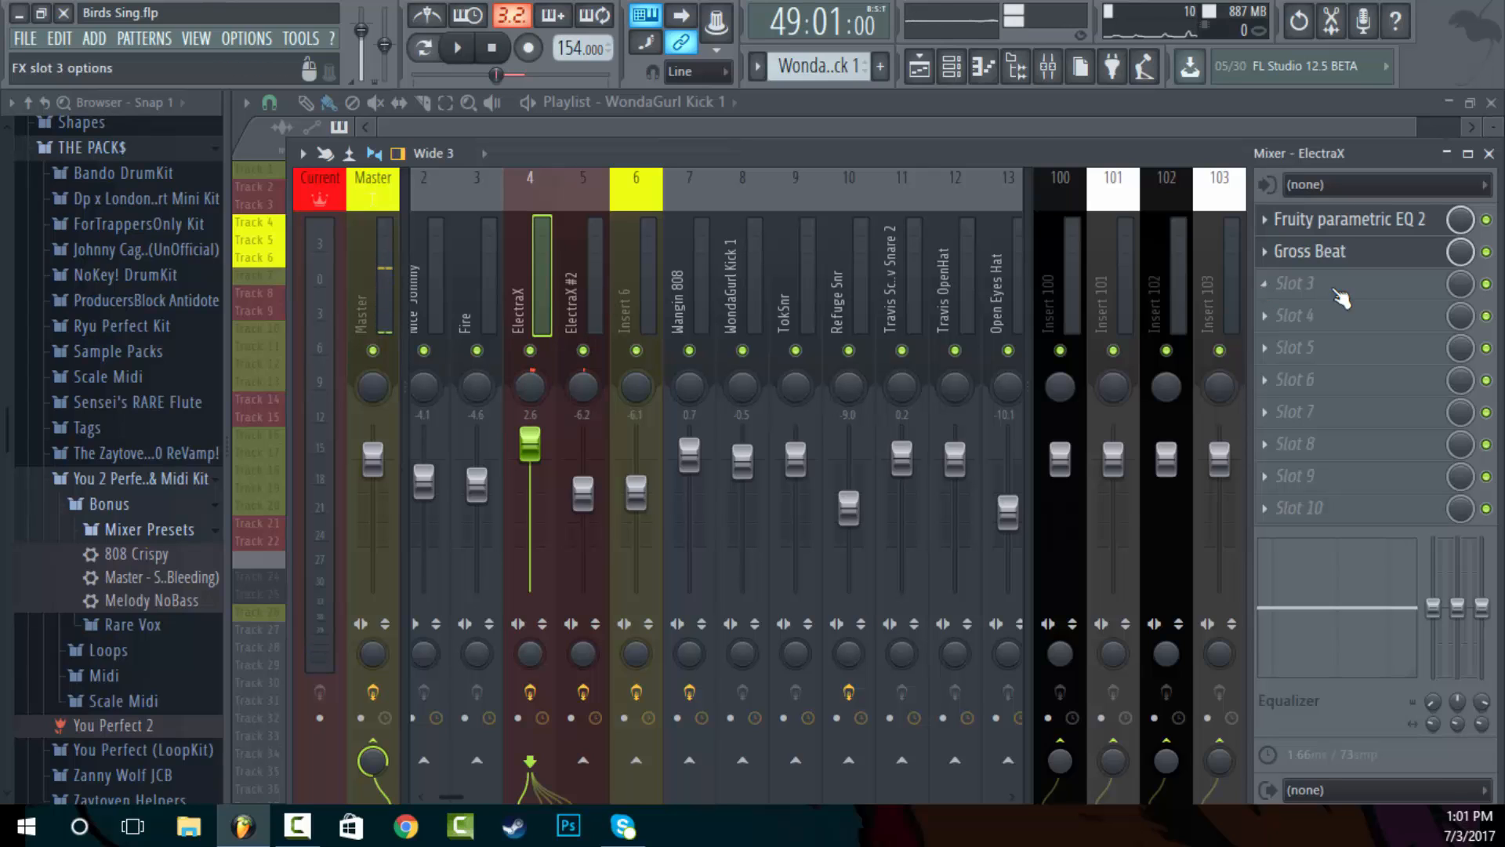
left_click(572, 225)
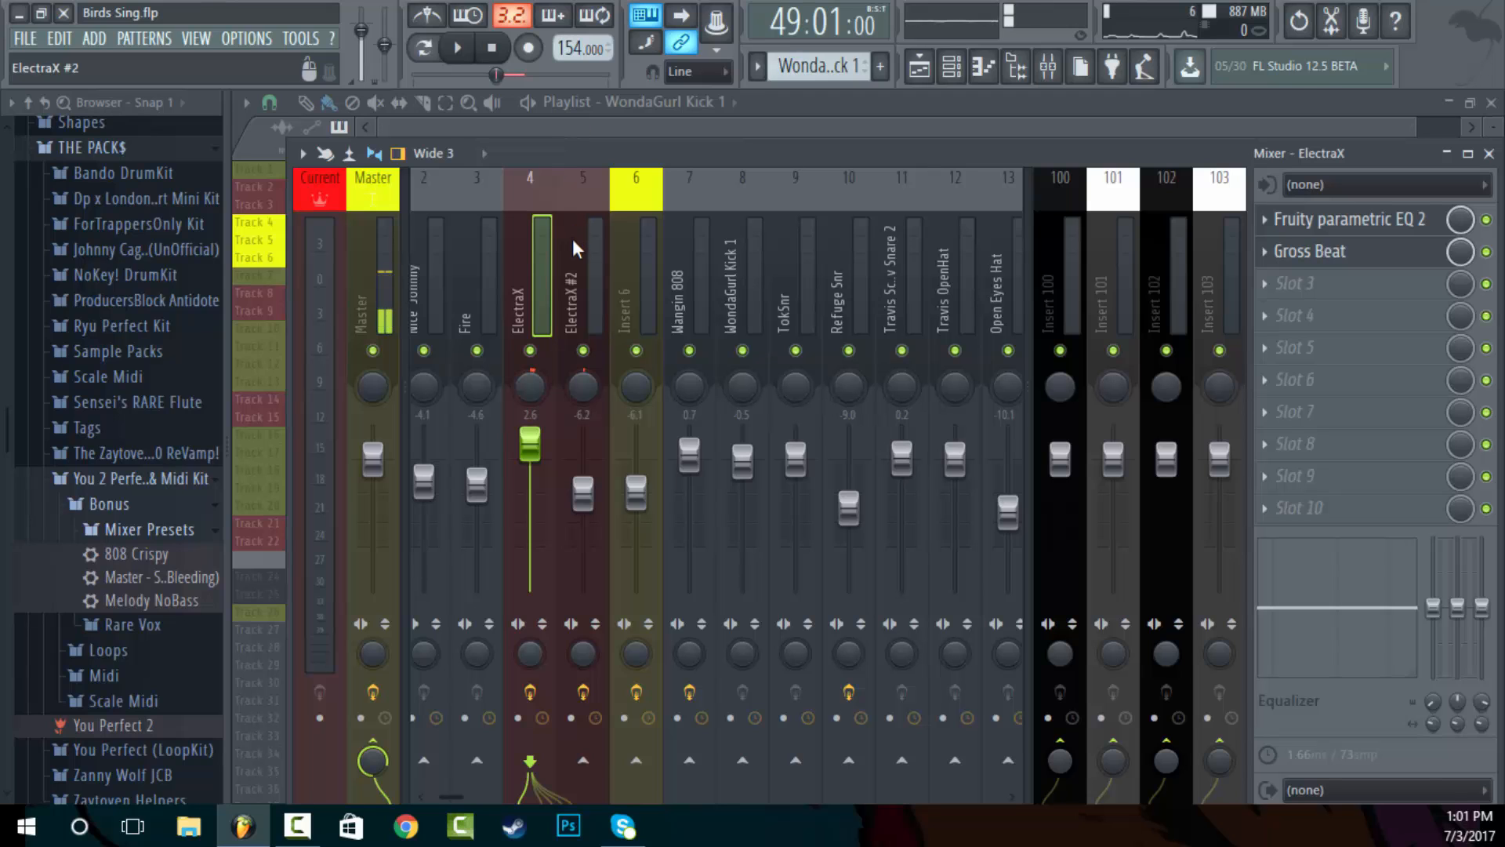
left_click(1324, 223)
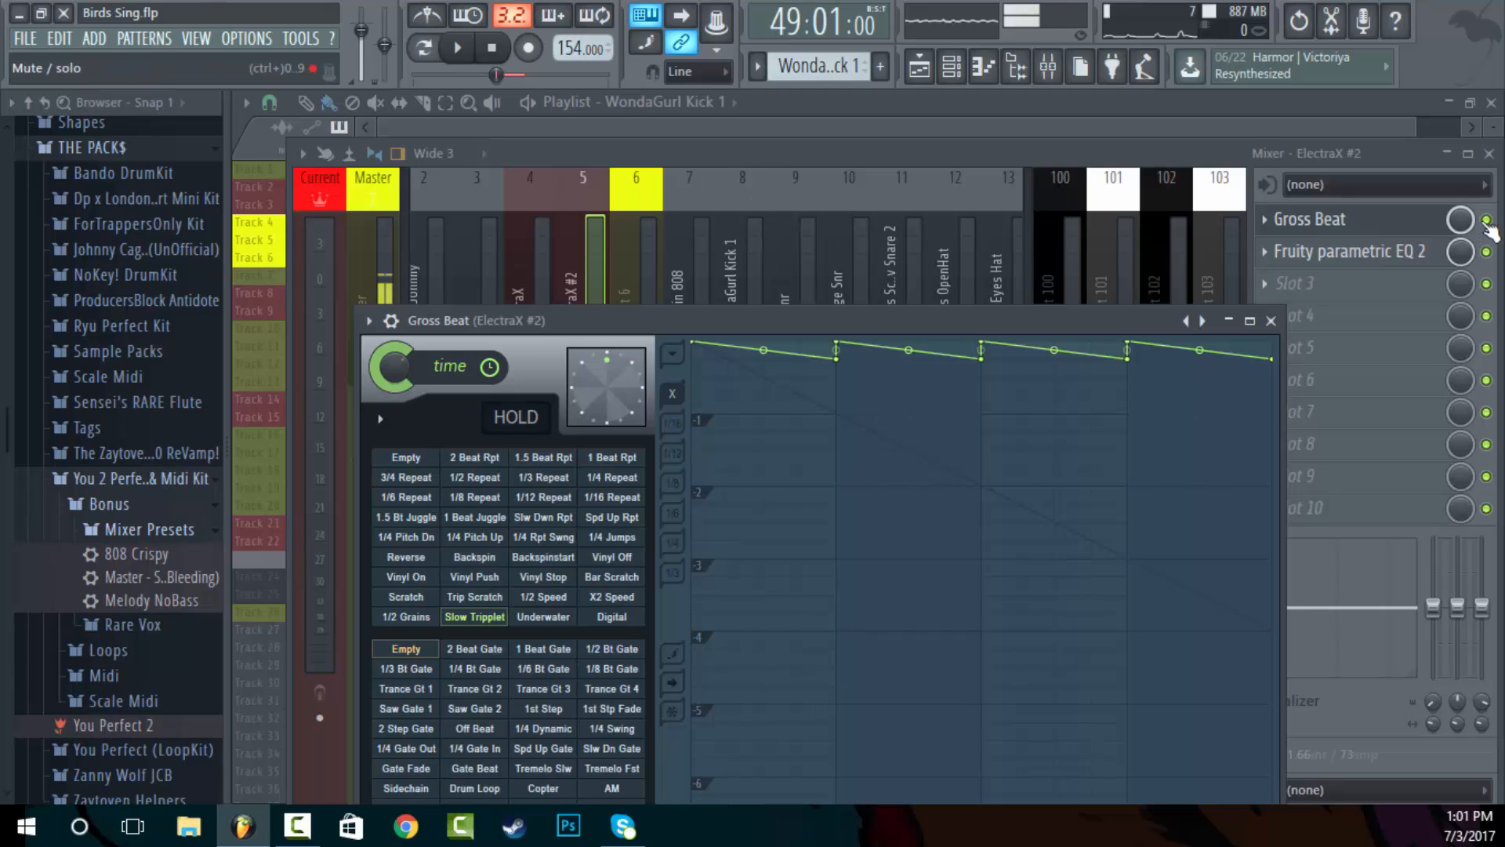
left_click(1489, 252)
key("space")
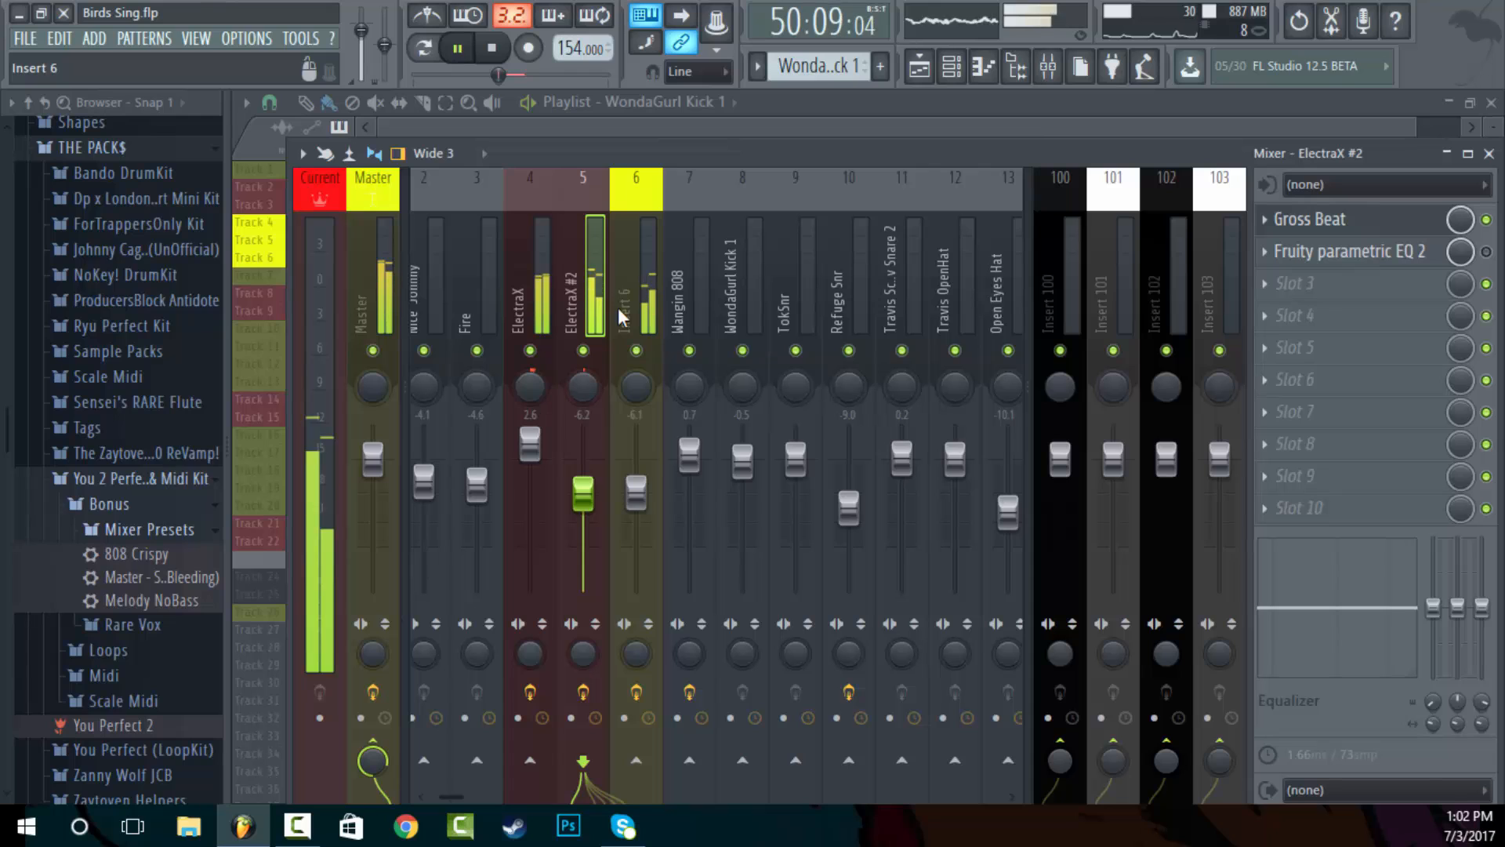
key("space")
left_click(1486, 251)
- Bypass Gross Beat on ElectraX #2 and play the melodies without the effect
left_click(1487, 220)
key("space")
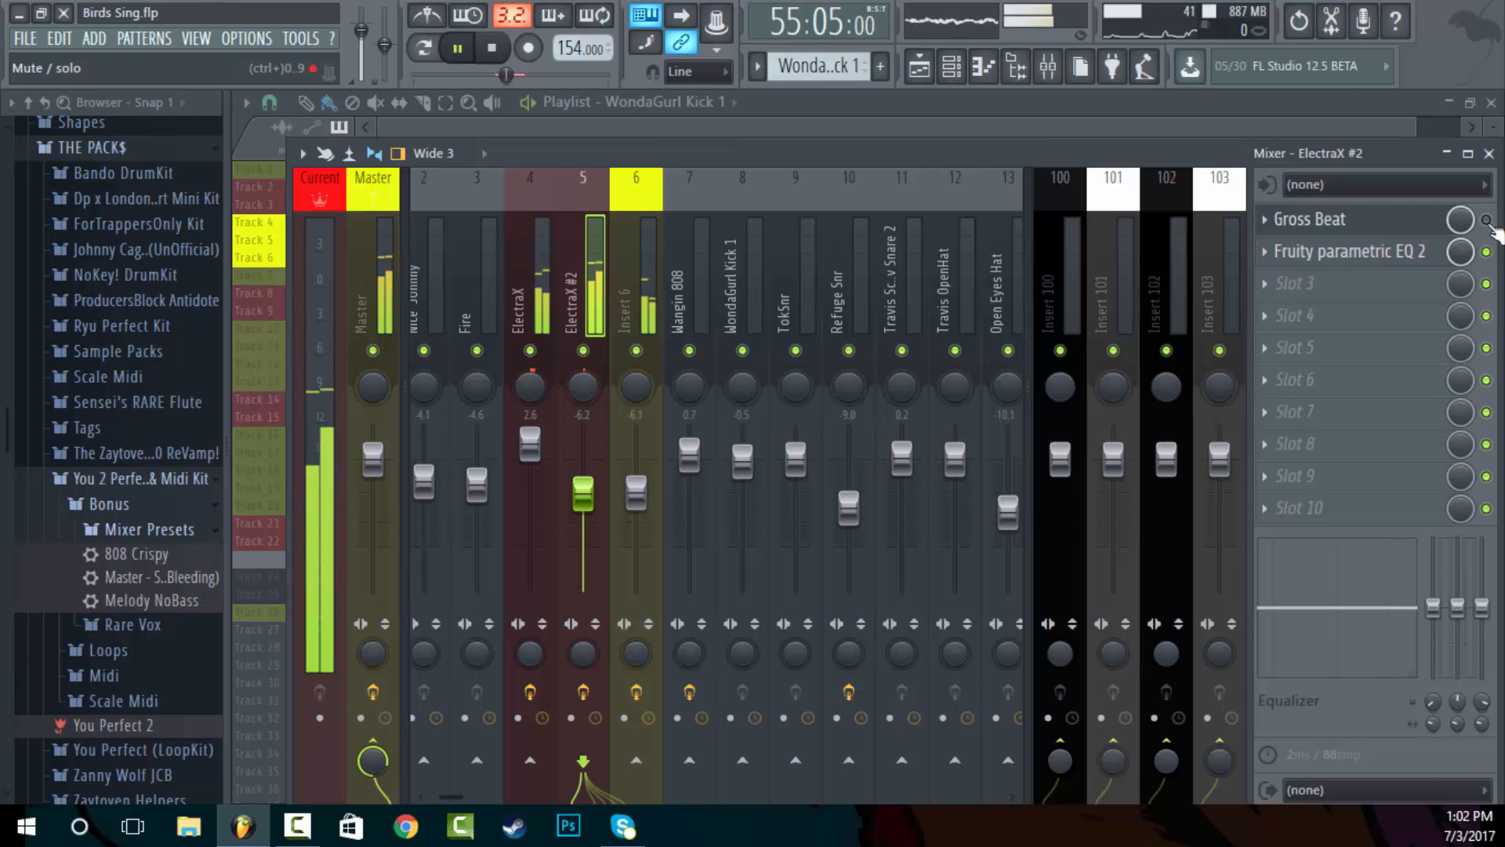
key("space")
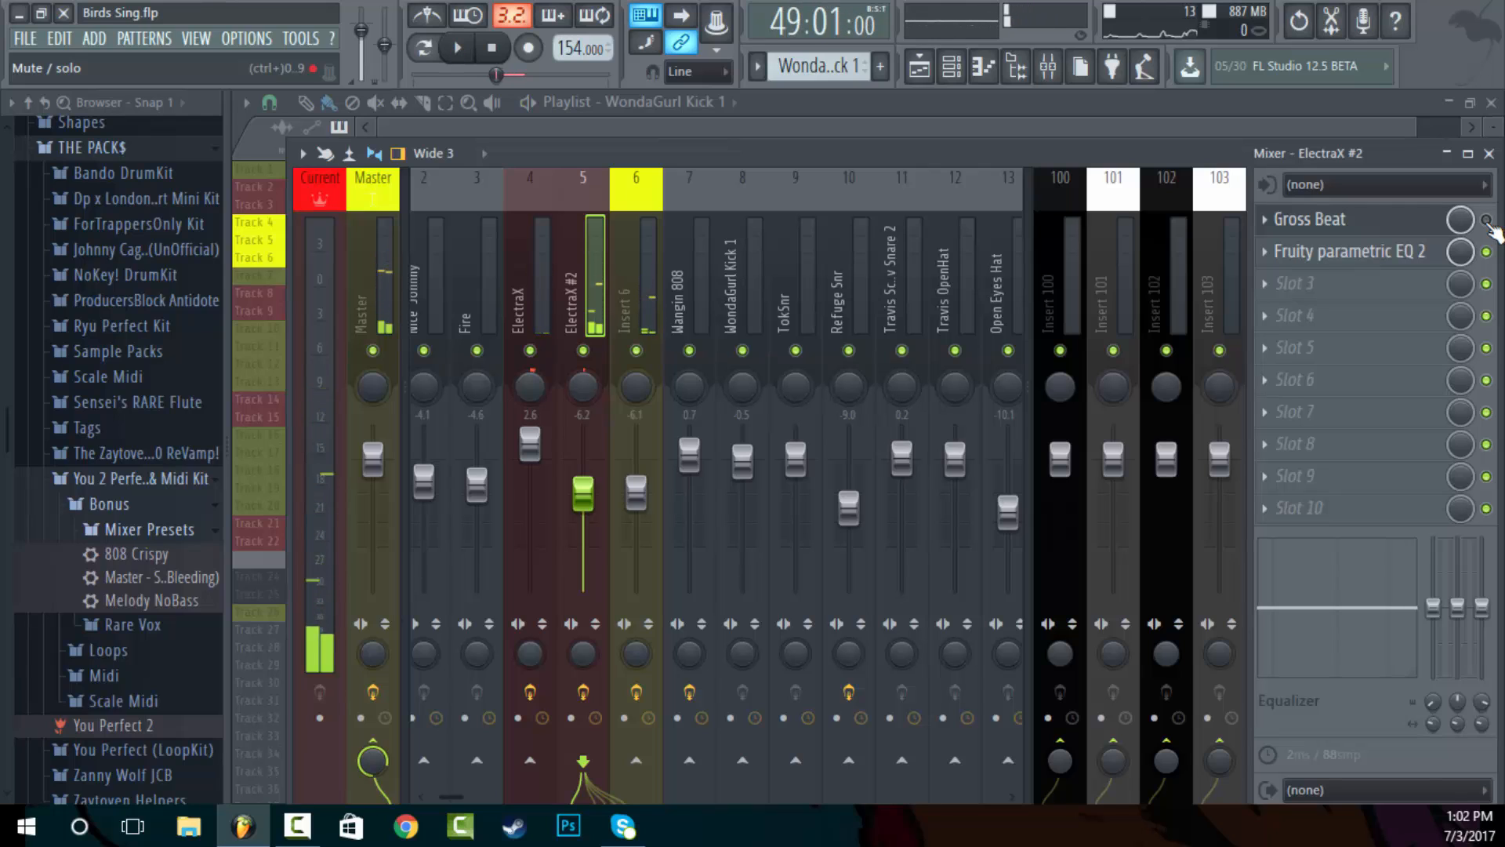
- Choose the Momentary preset in ElectraX #2's Gross Beat and audition the section with it
left_click(1378, 222)
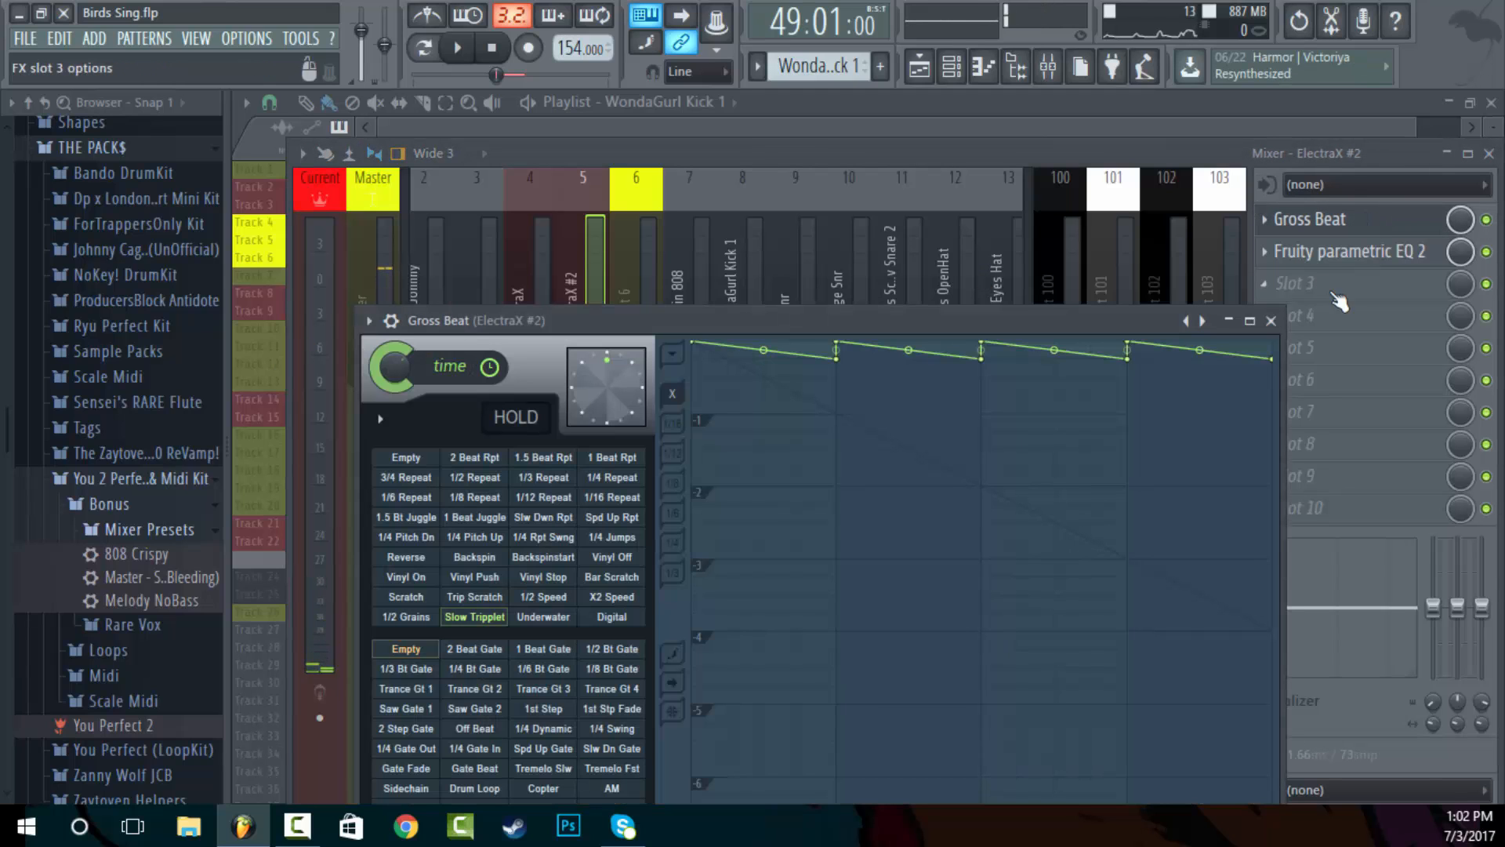
right_click(1206, 321)
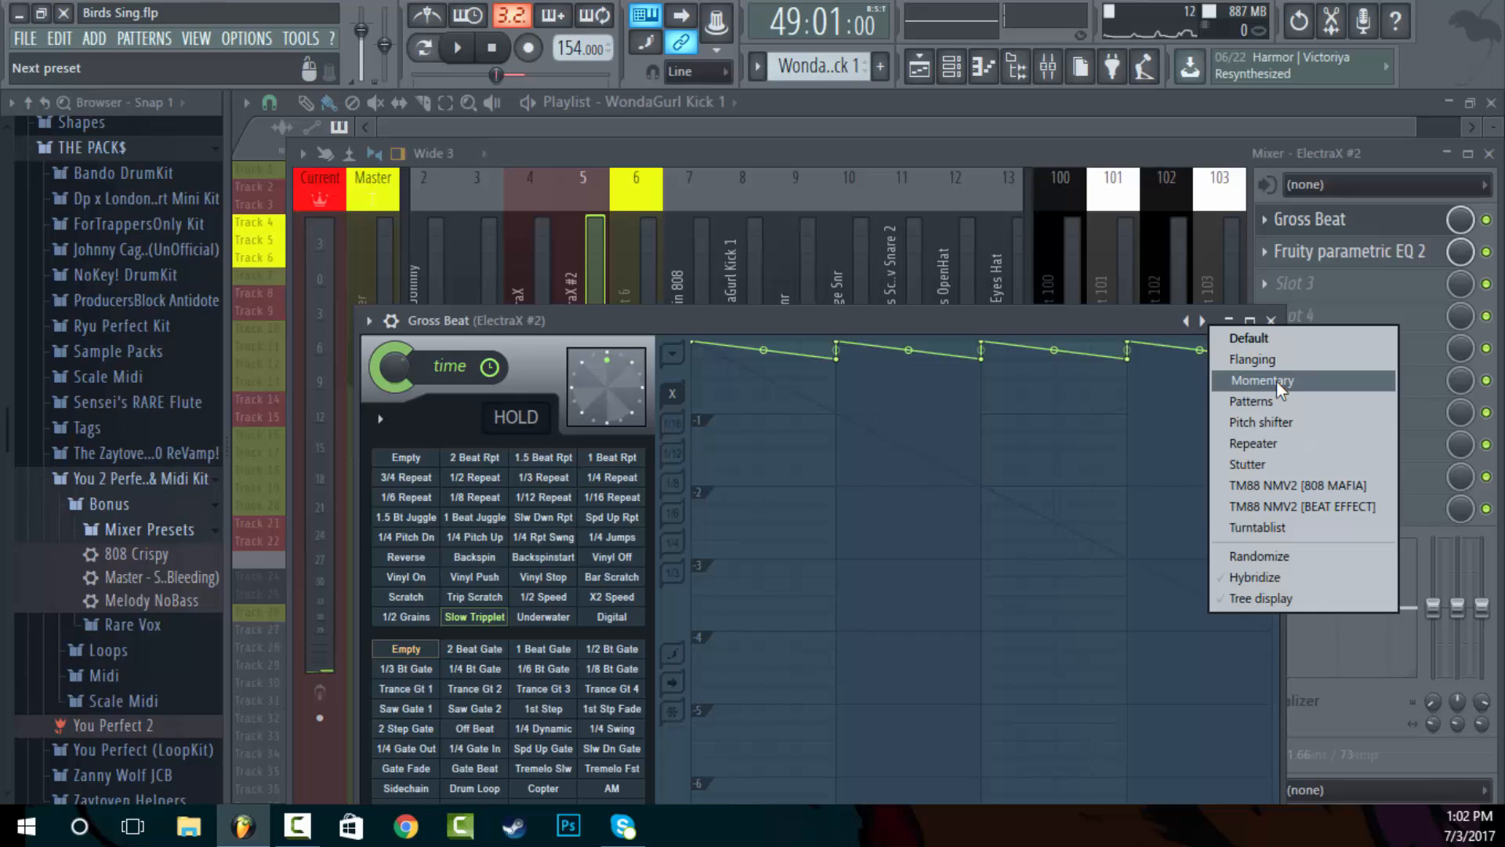
left_click(1277, 380)
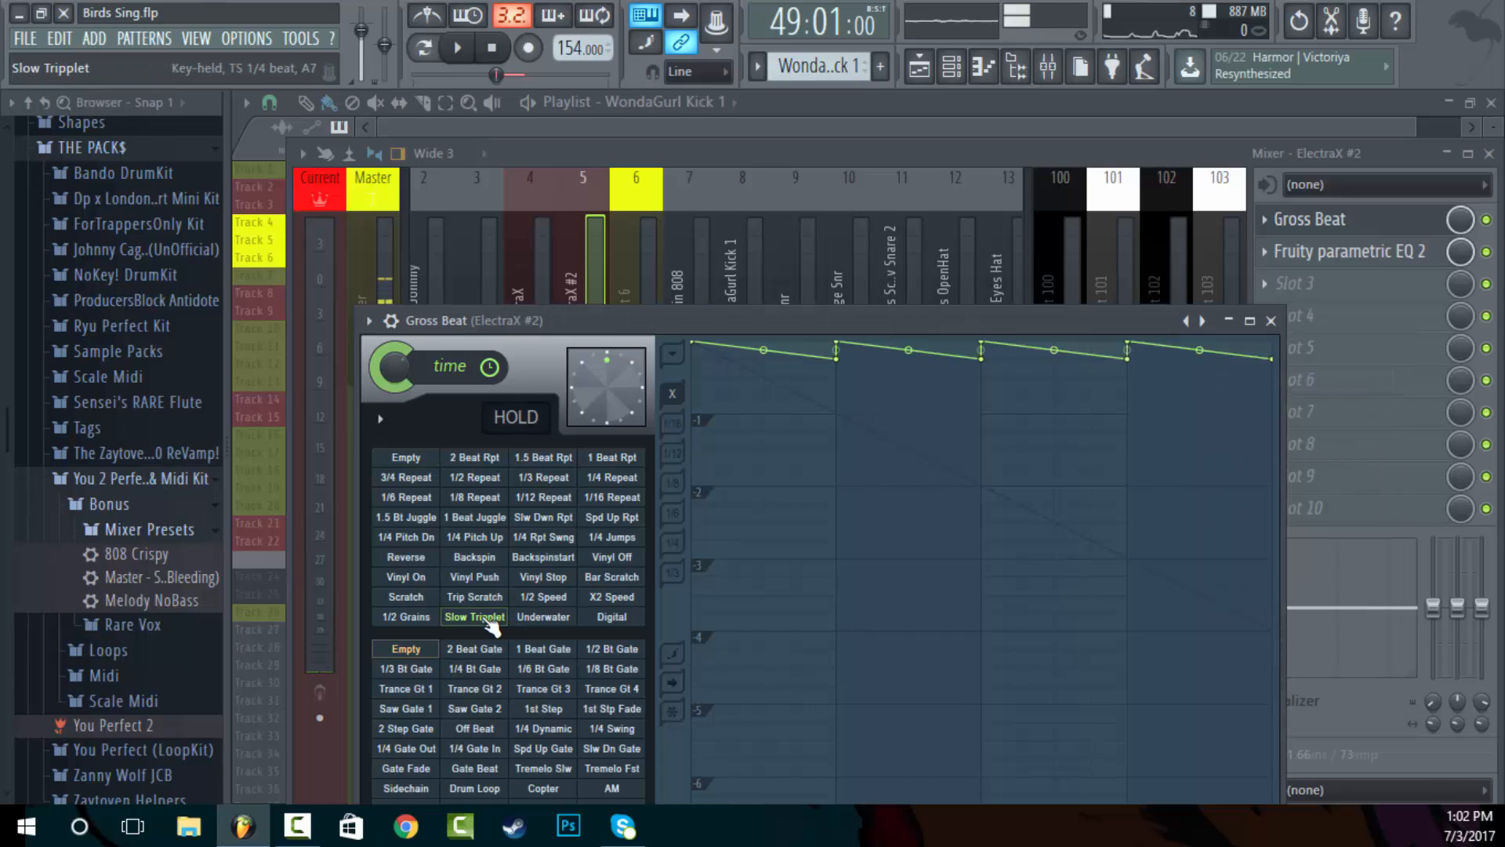
key("space")
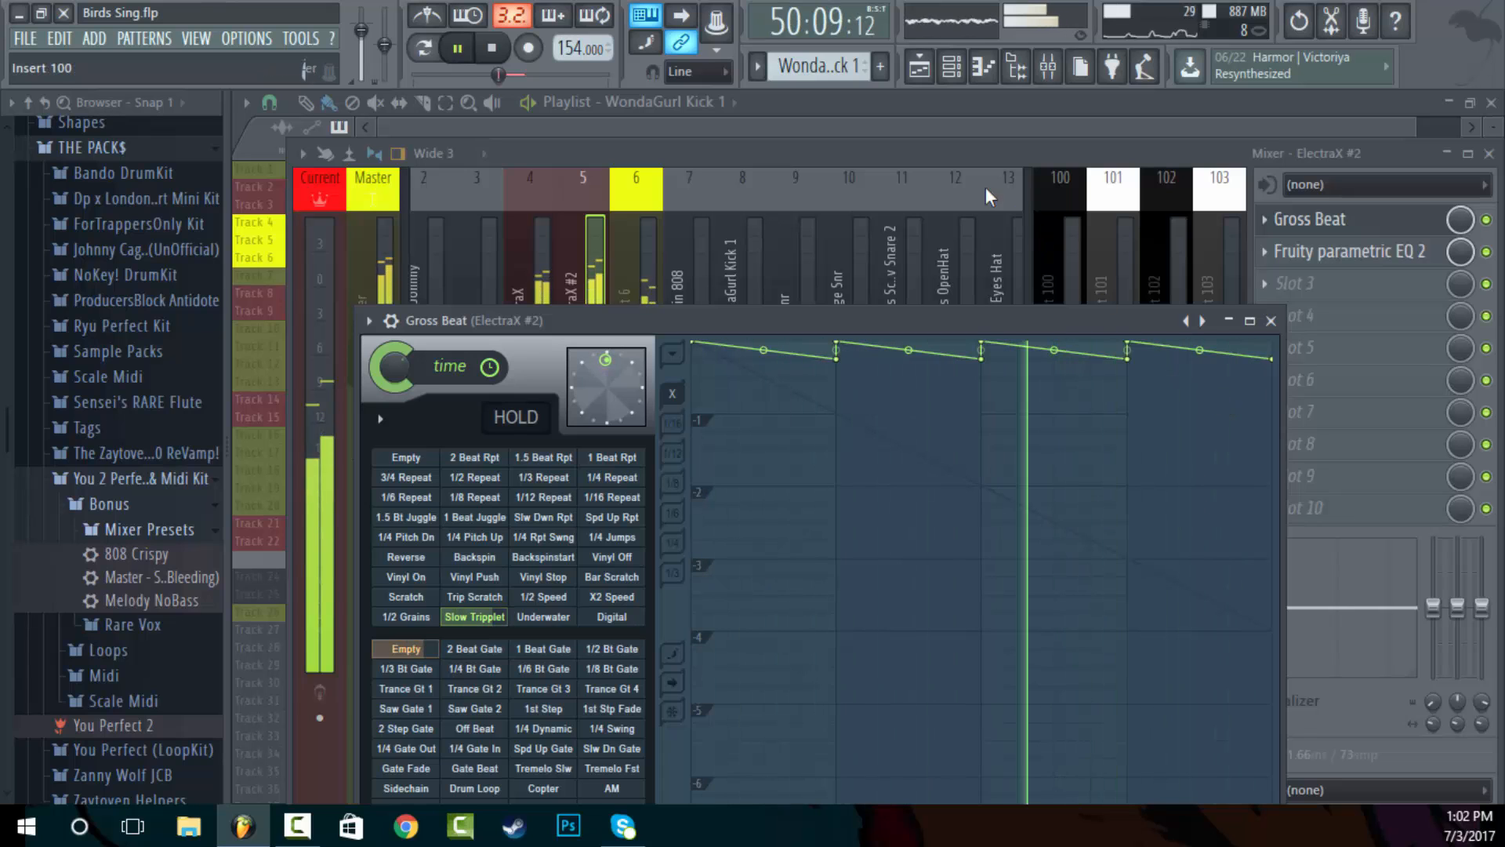
left_click(944, 156)
key("space")
- Review the Gross Beat settings on Insert 6 and return to the mixer
left_click(635, 252)
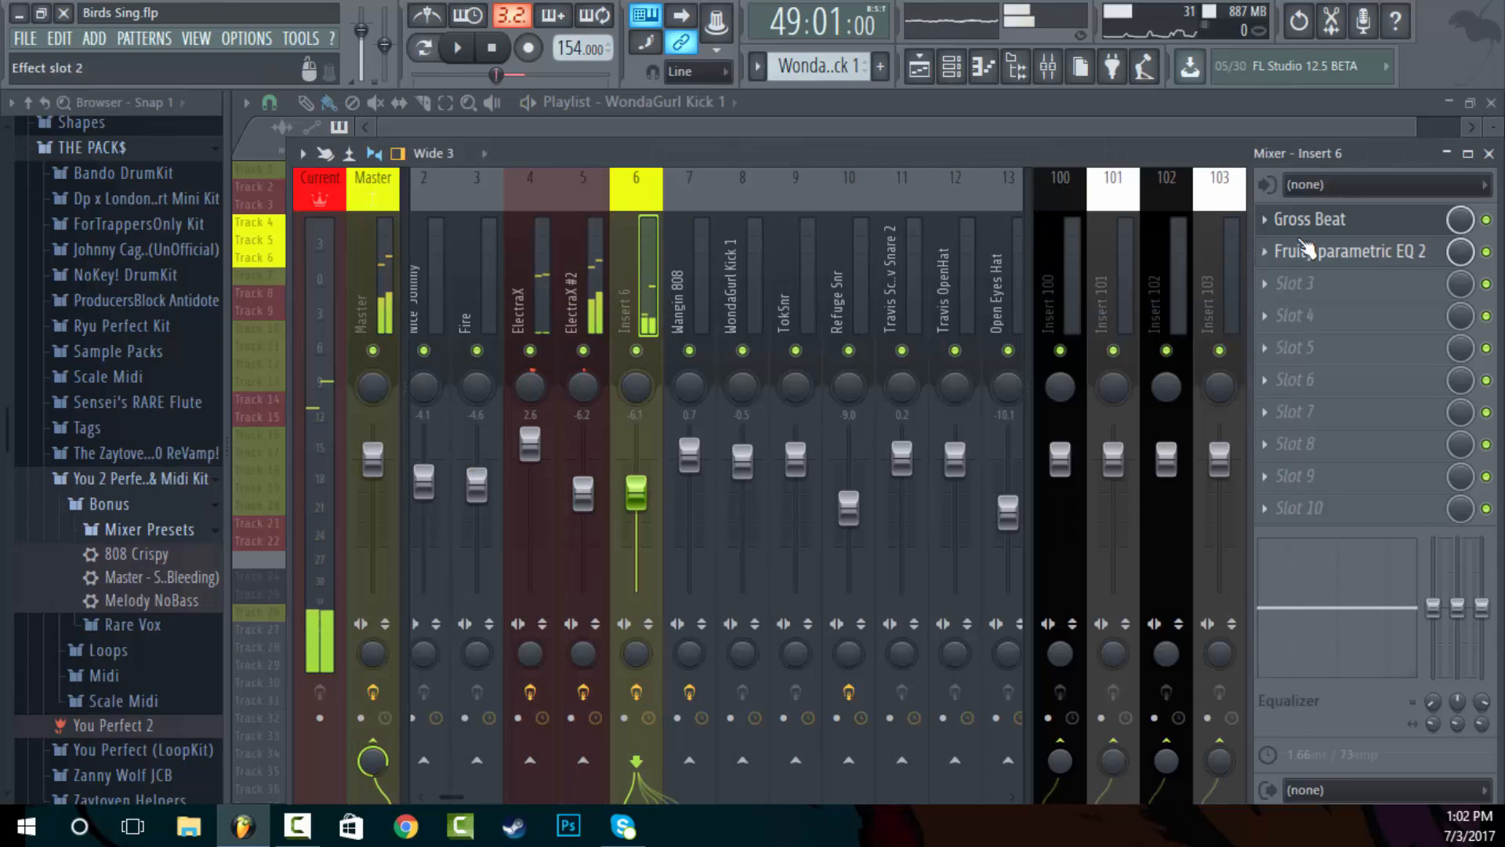
left_click(1333, 220)
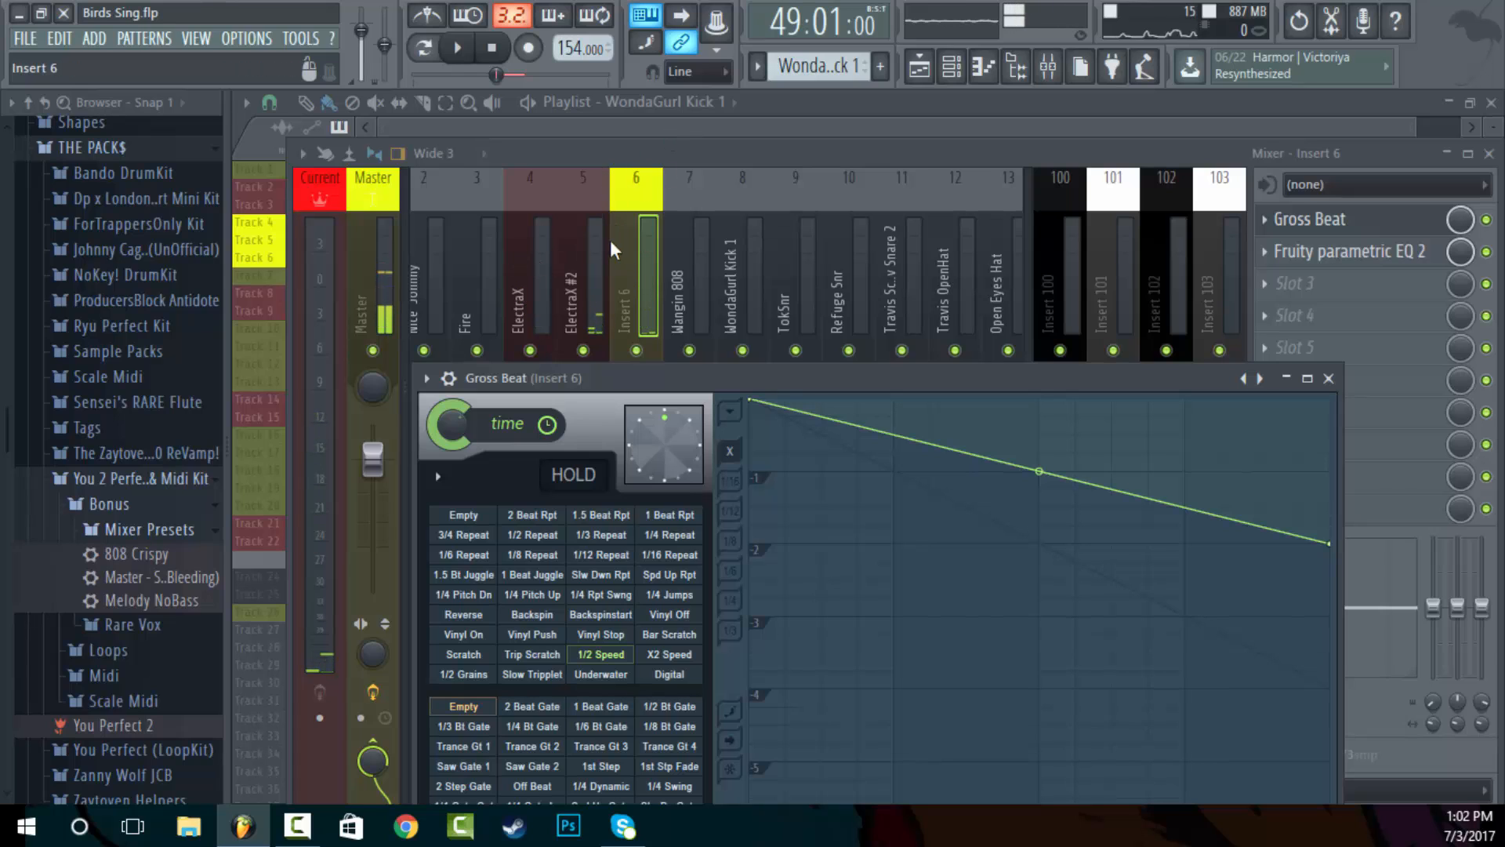
left_click(969, 157)
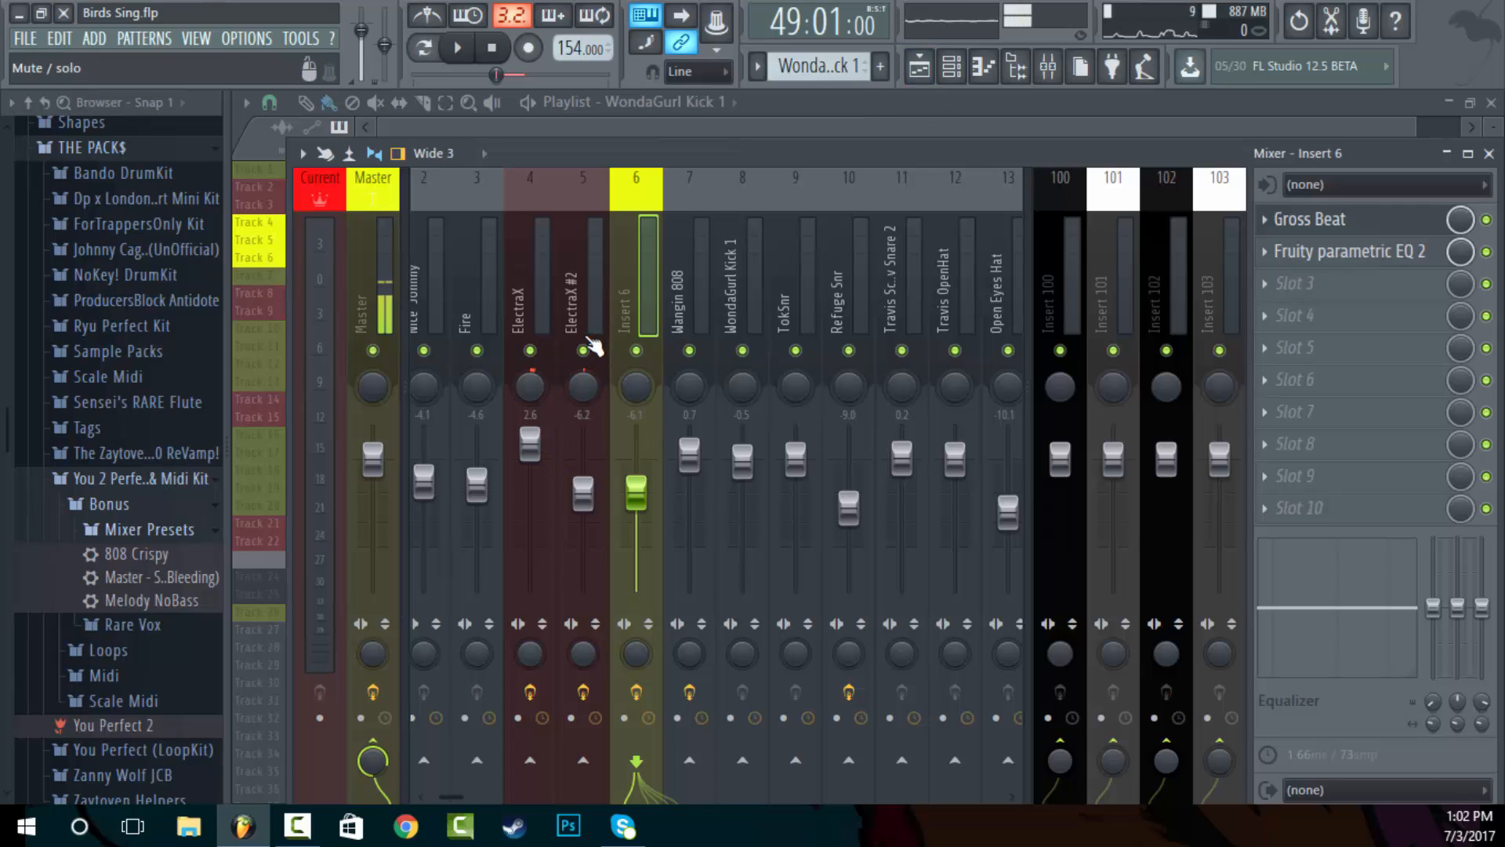
- Compare the melody section with ElectraX's volume reset to default and with its fader raised to 2.6 dB
right_click(529, 442)
left_click(564, 457)
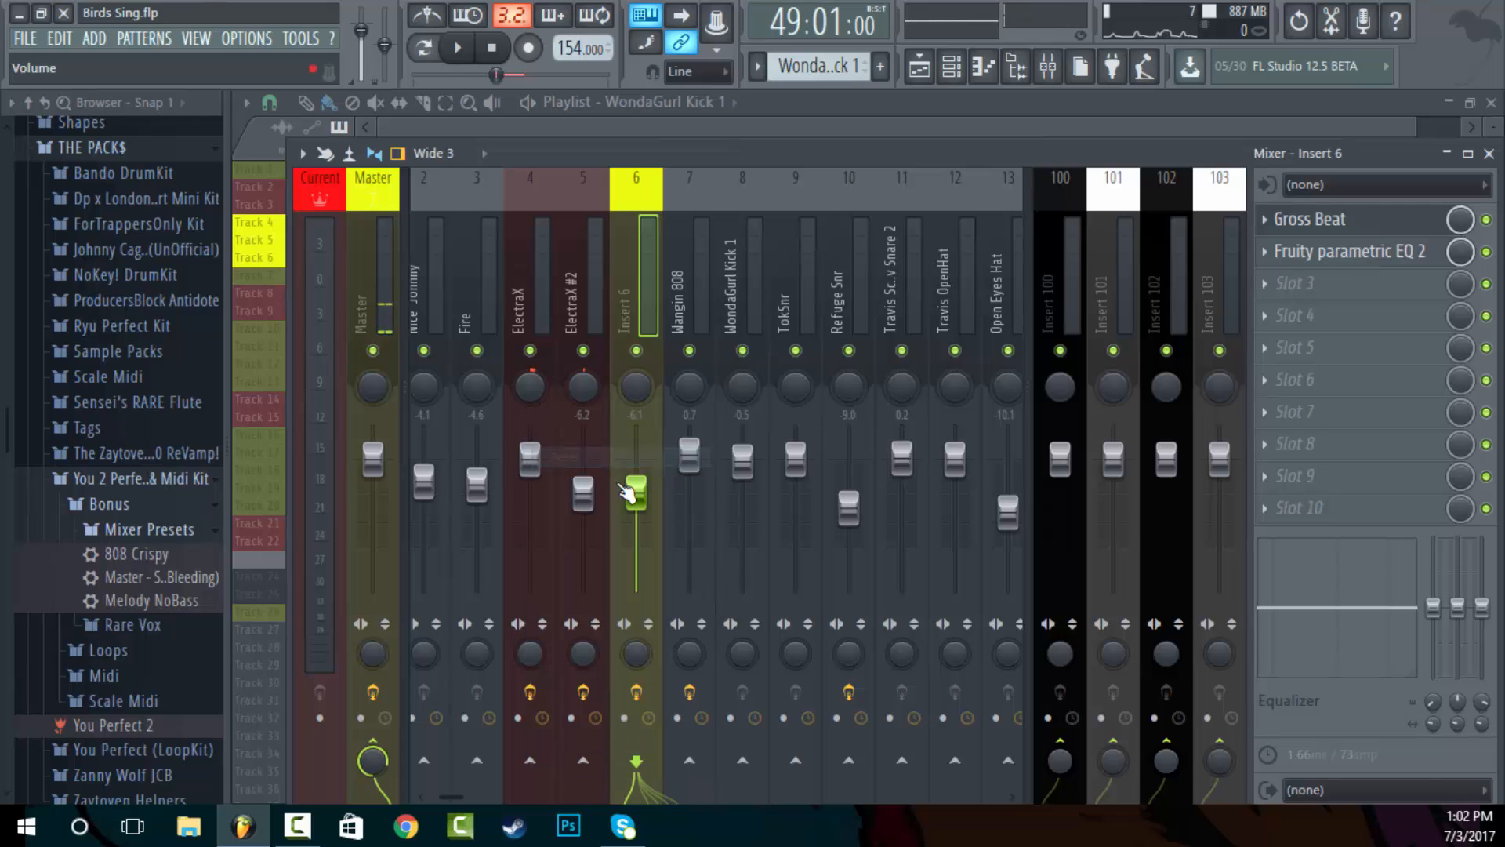
key("space")
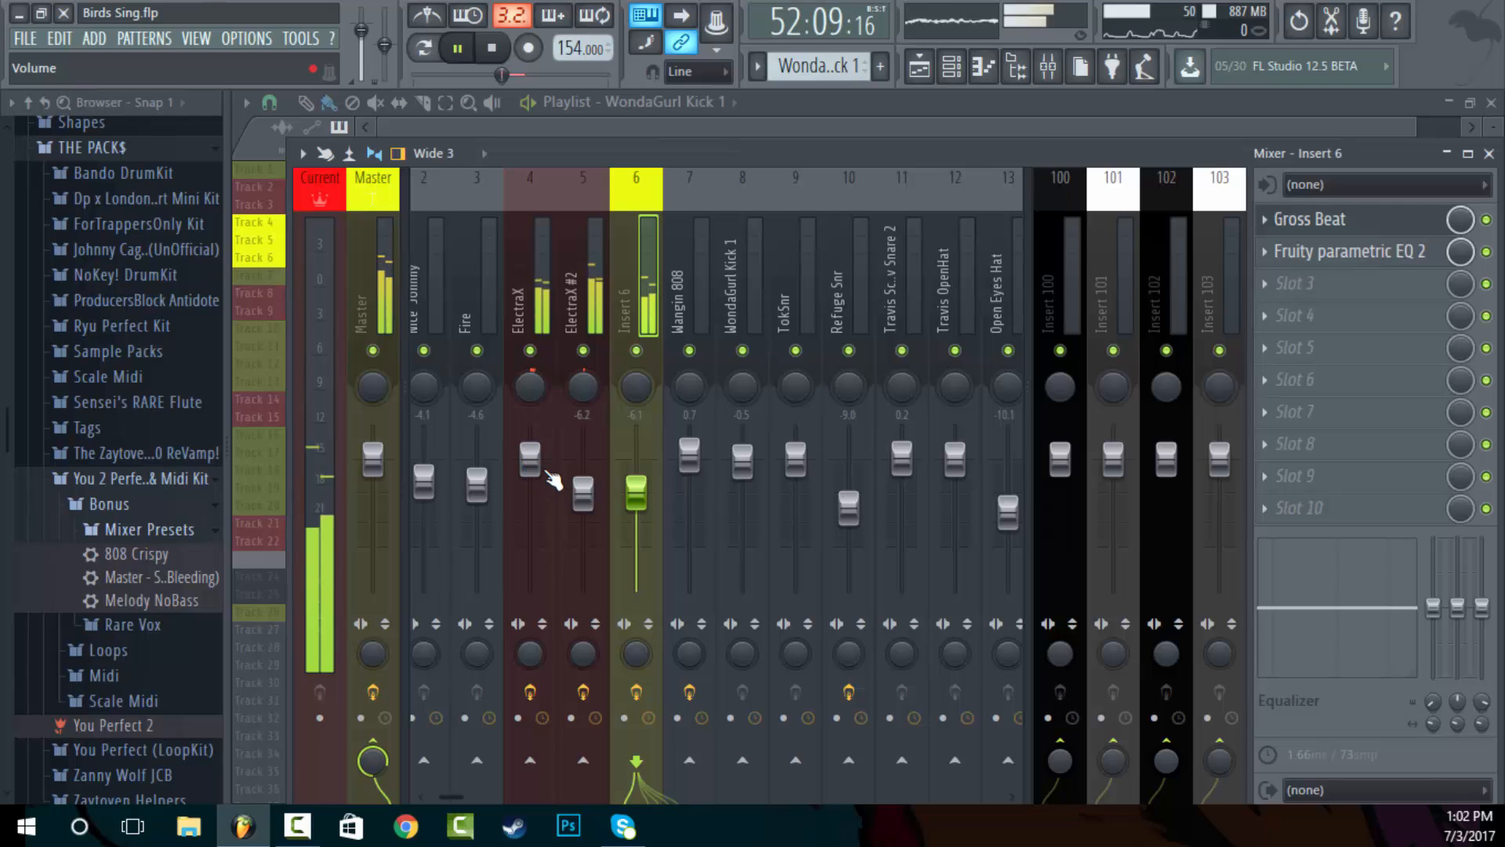
key("space")
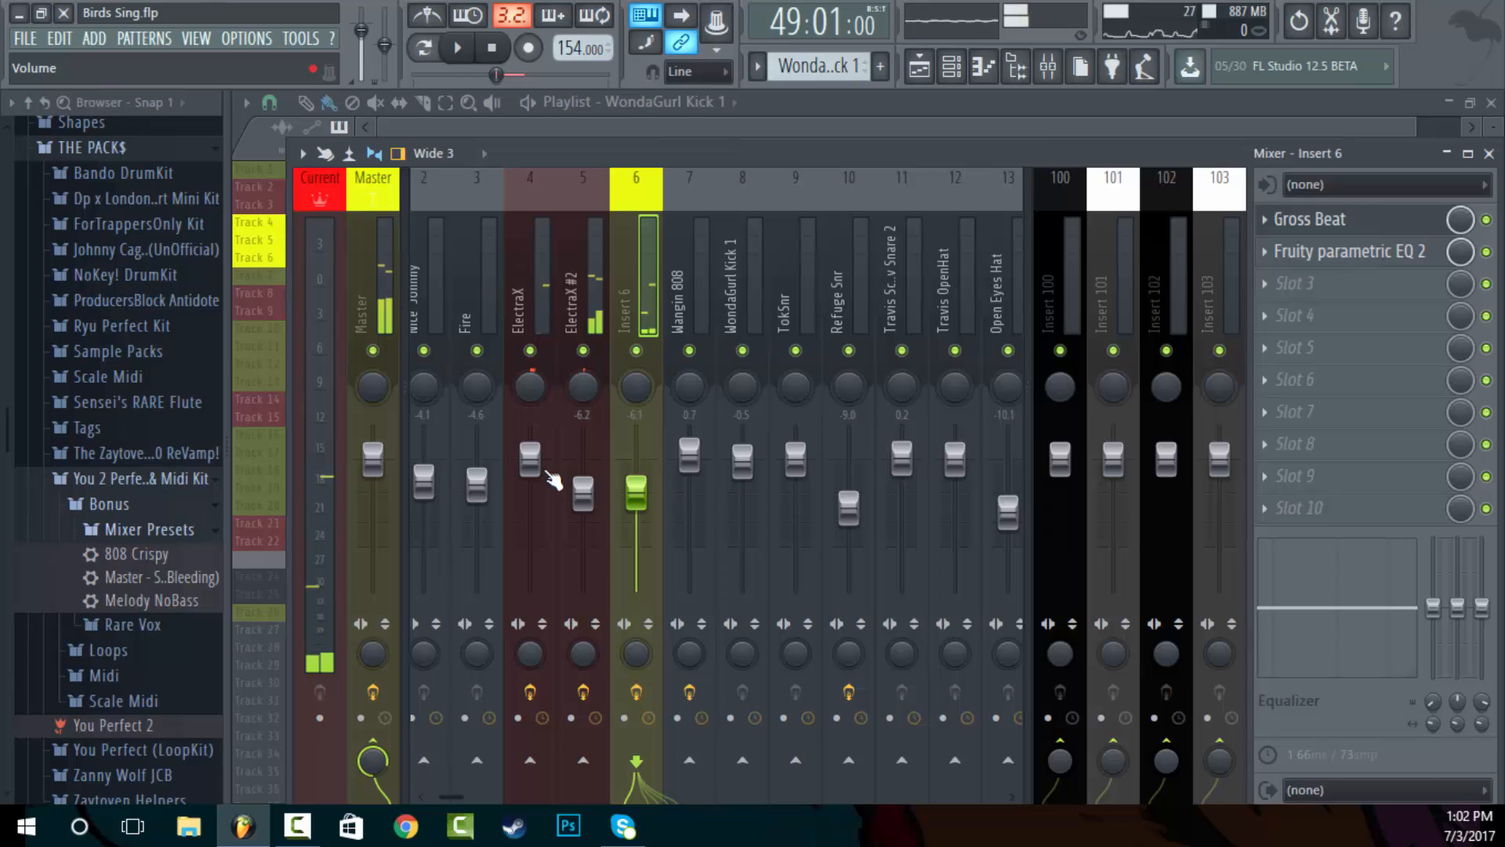
mouse_move(529, 469)
left_mouse_down()
mouse_move(531, 431)
mouse_move(530, 444)
left_mouse_up()
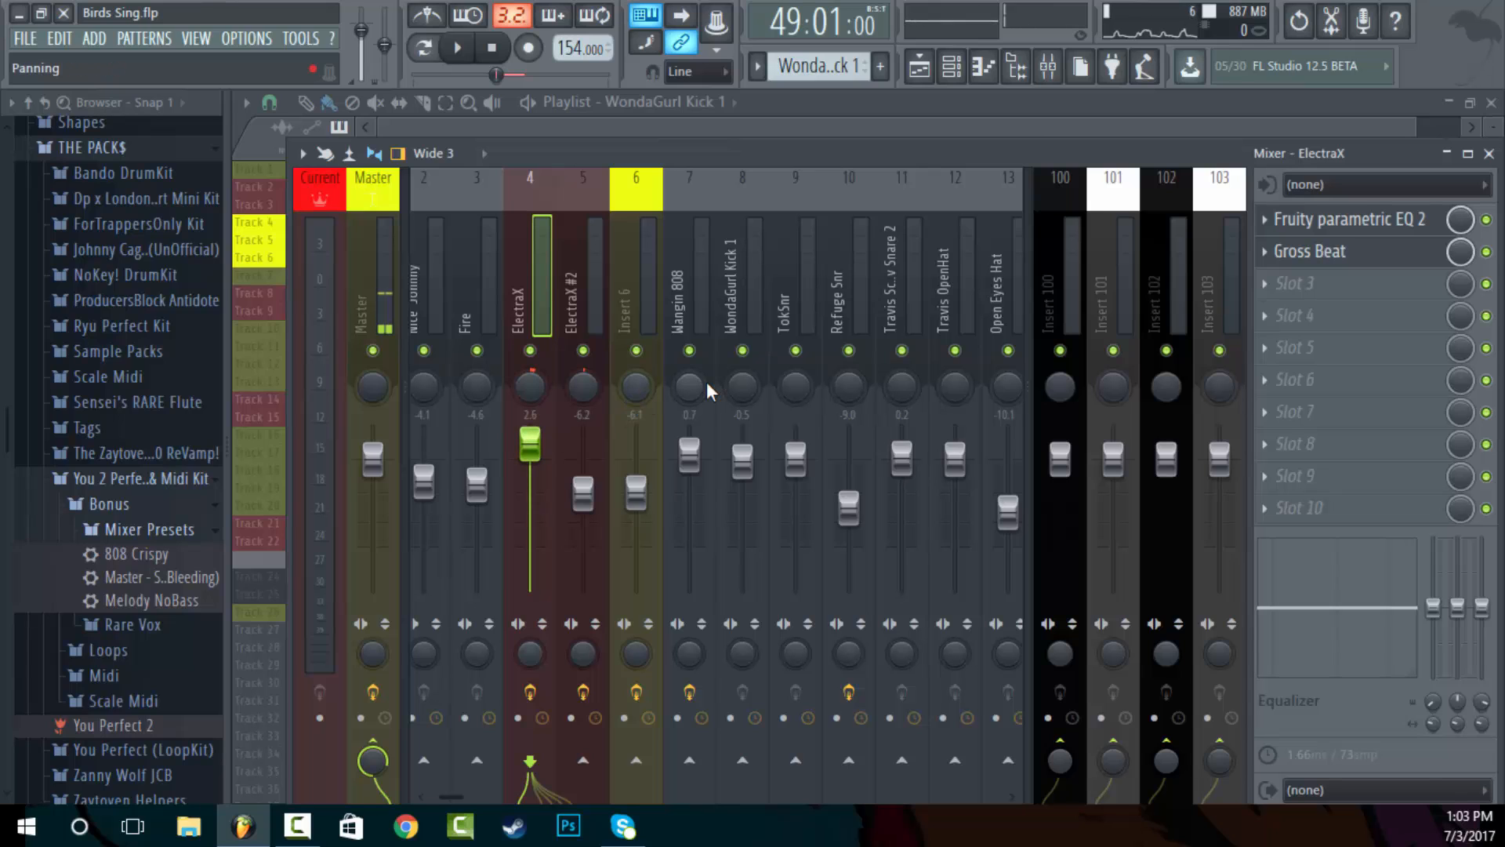
key("space")
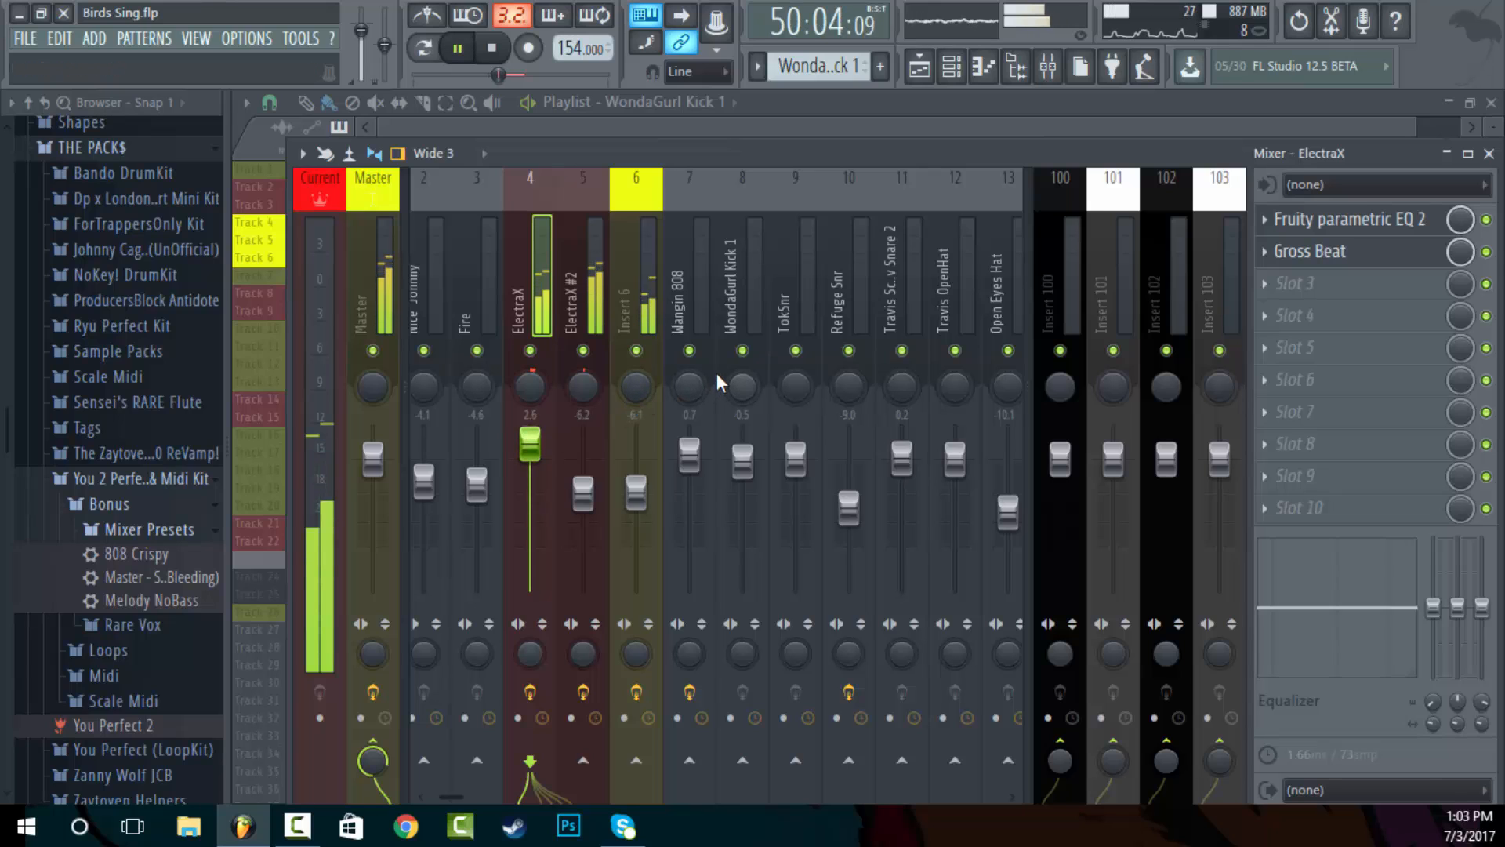
key("space")
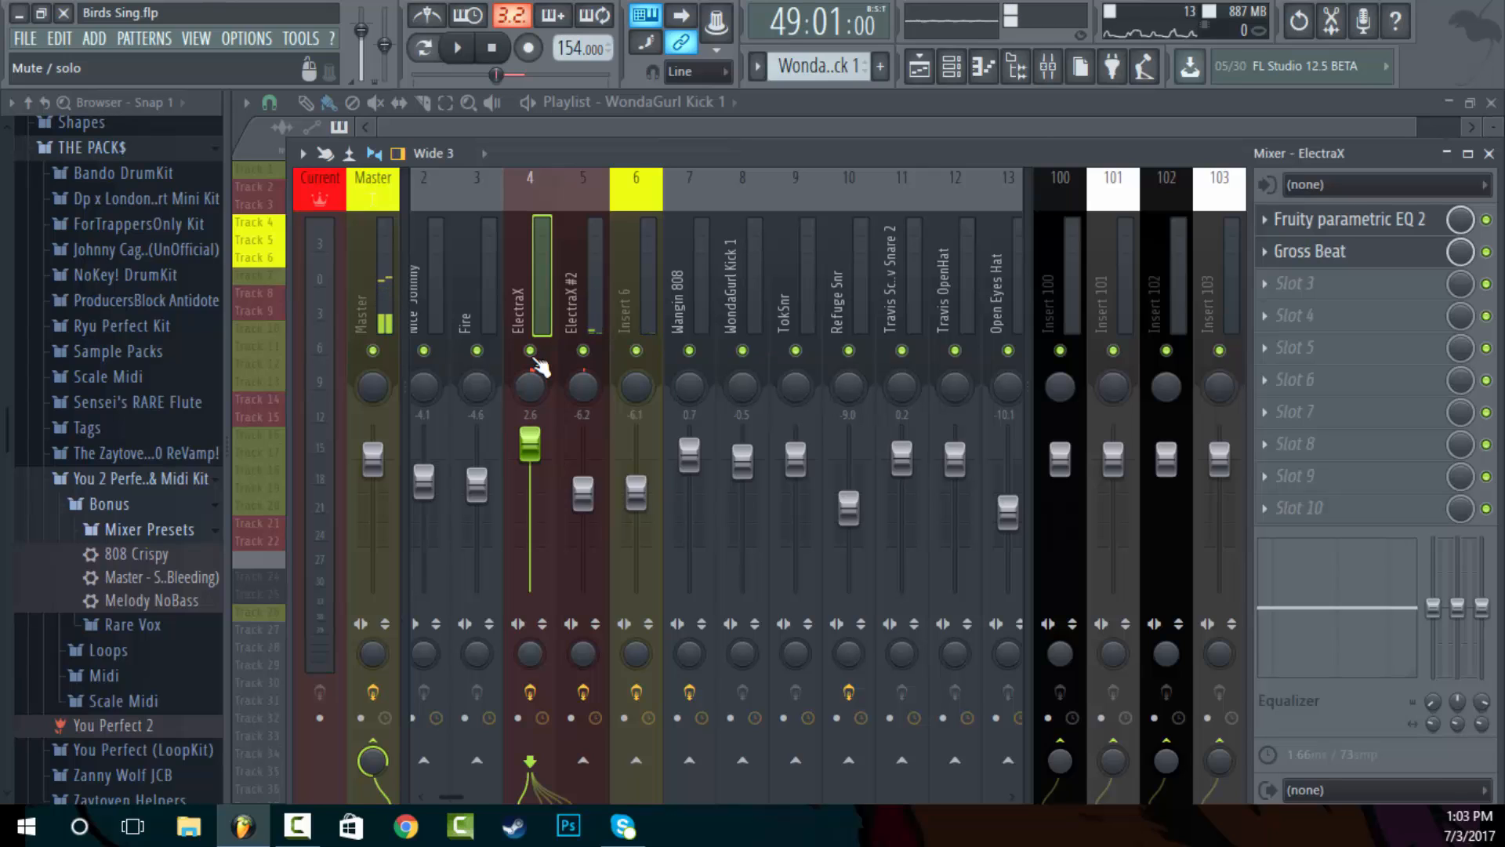
- Unmute Track 8 in the playlist and play the 808 with the melodies while checking the Wangin 808 mixer level
left_click(687, 302)
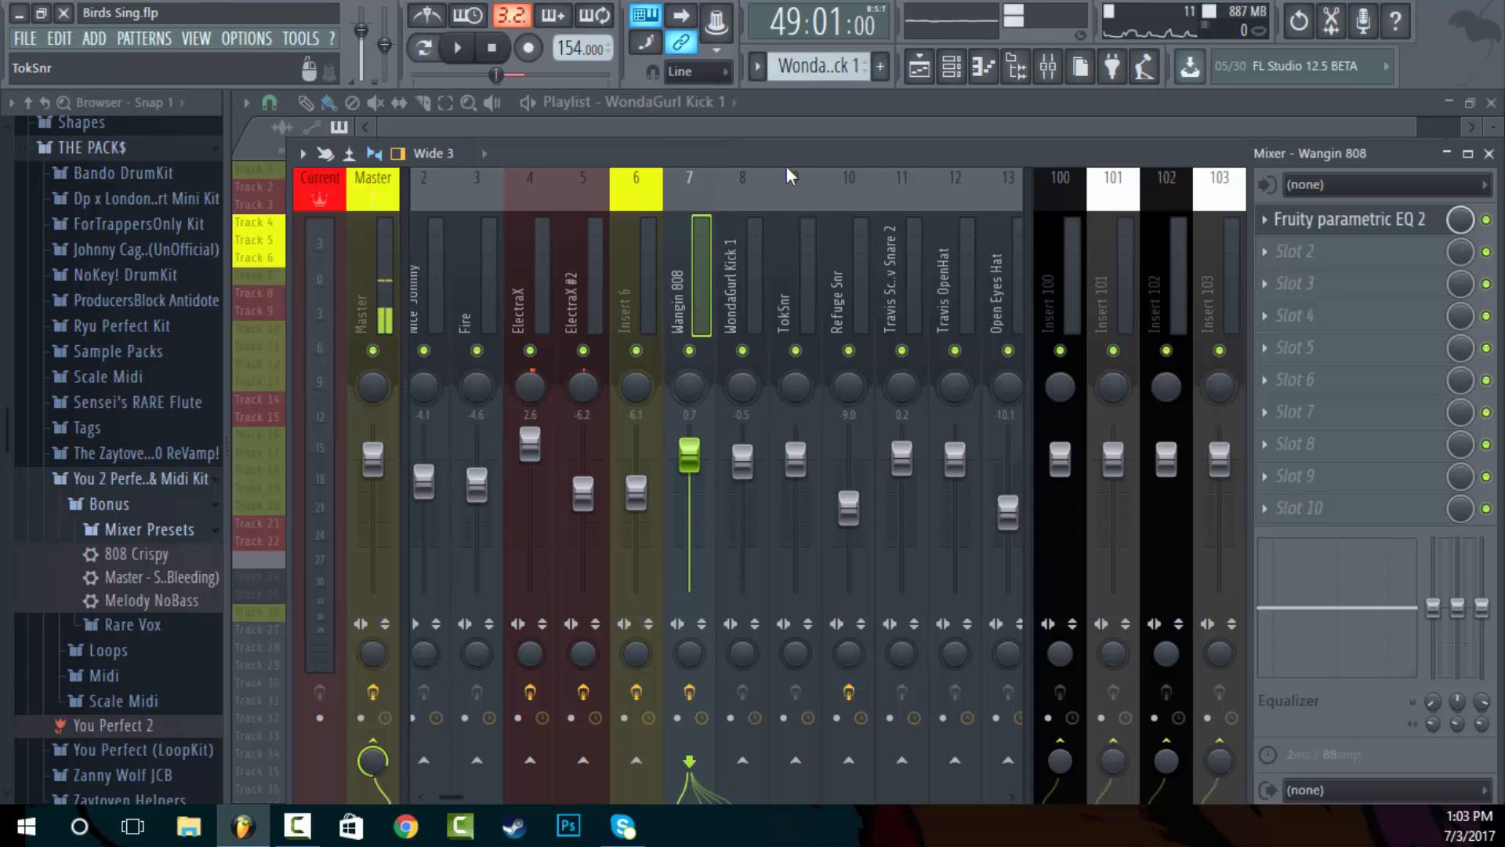
left_click(1012, 69)
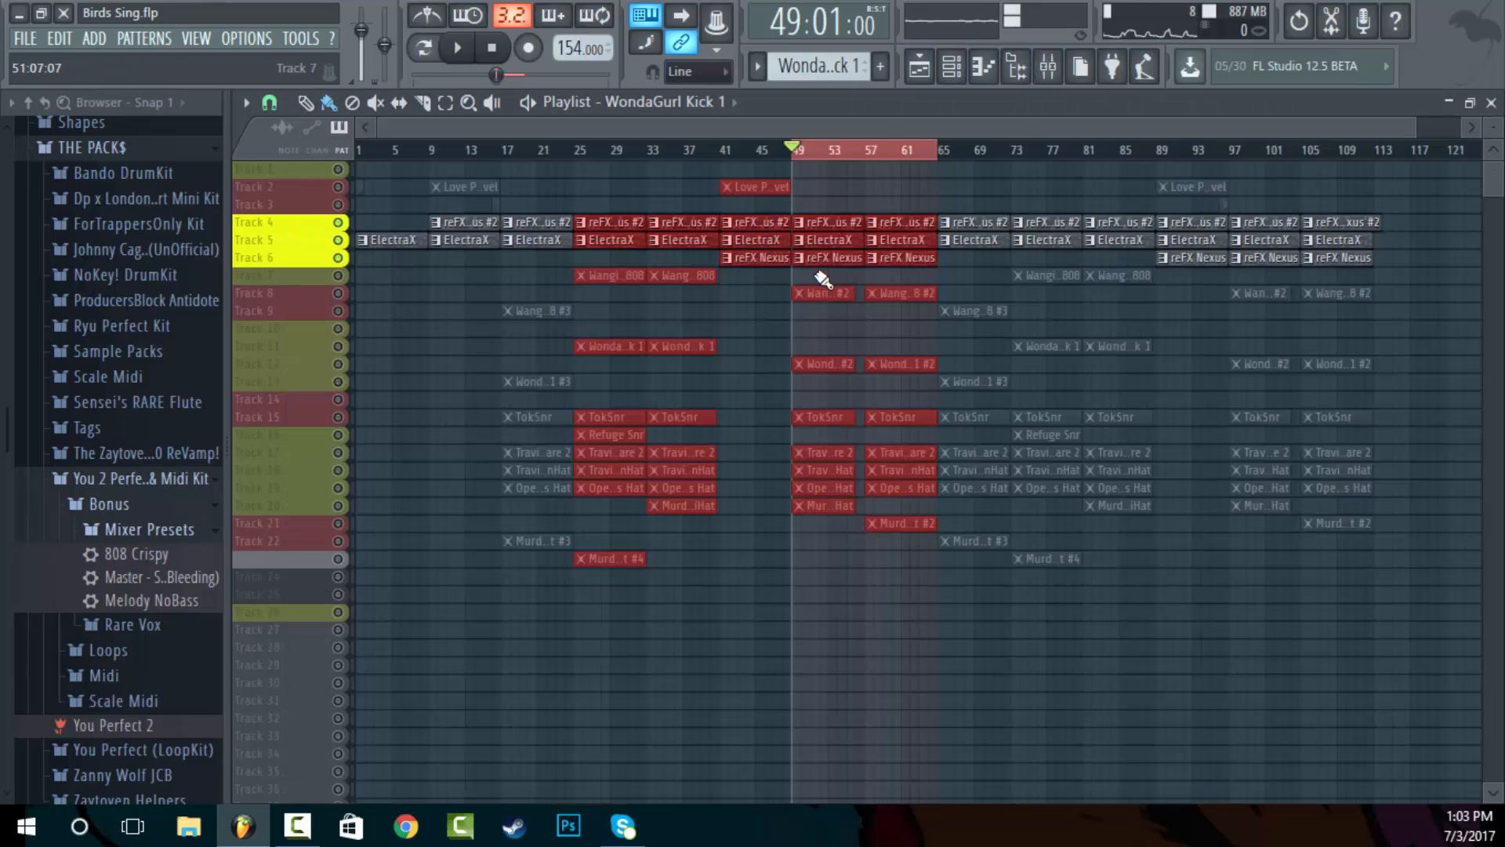
left_click(339, 294)
key("space")
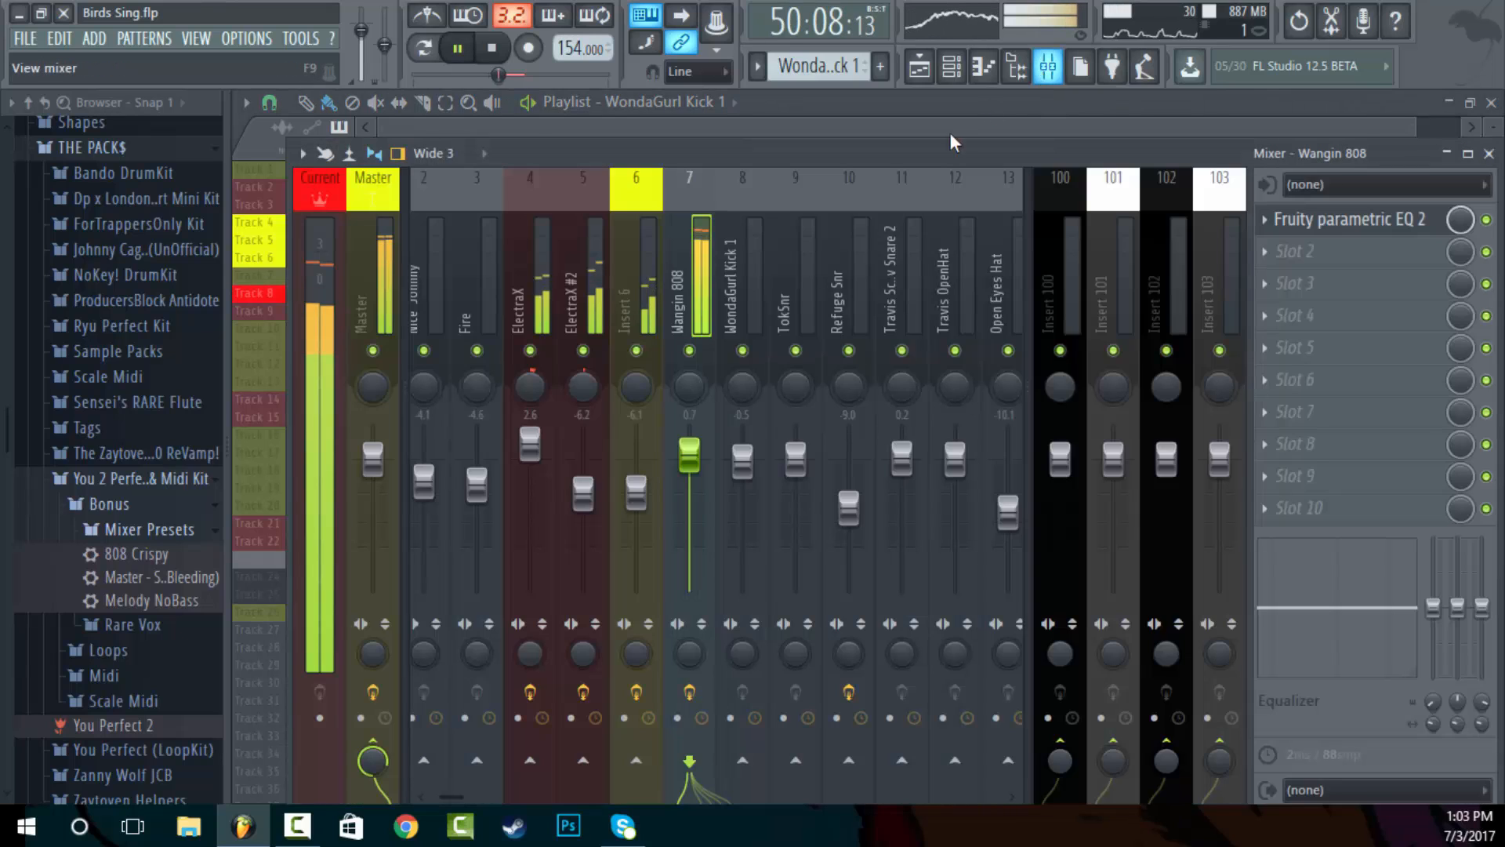
left_click(1048, 69)
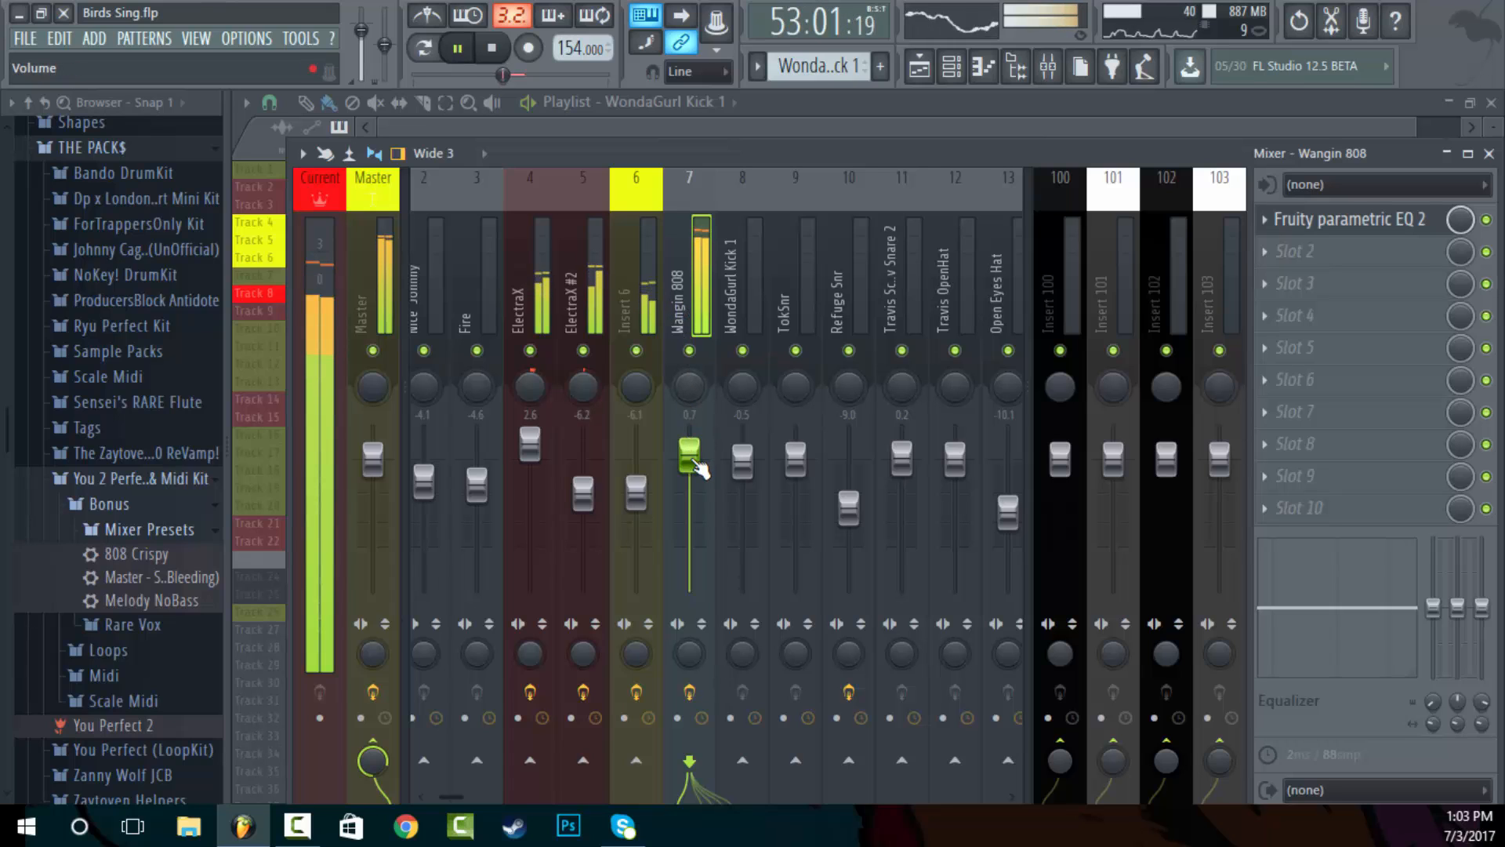
key("space")
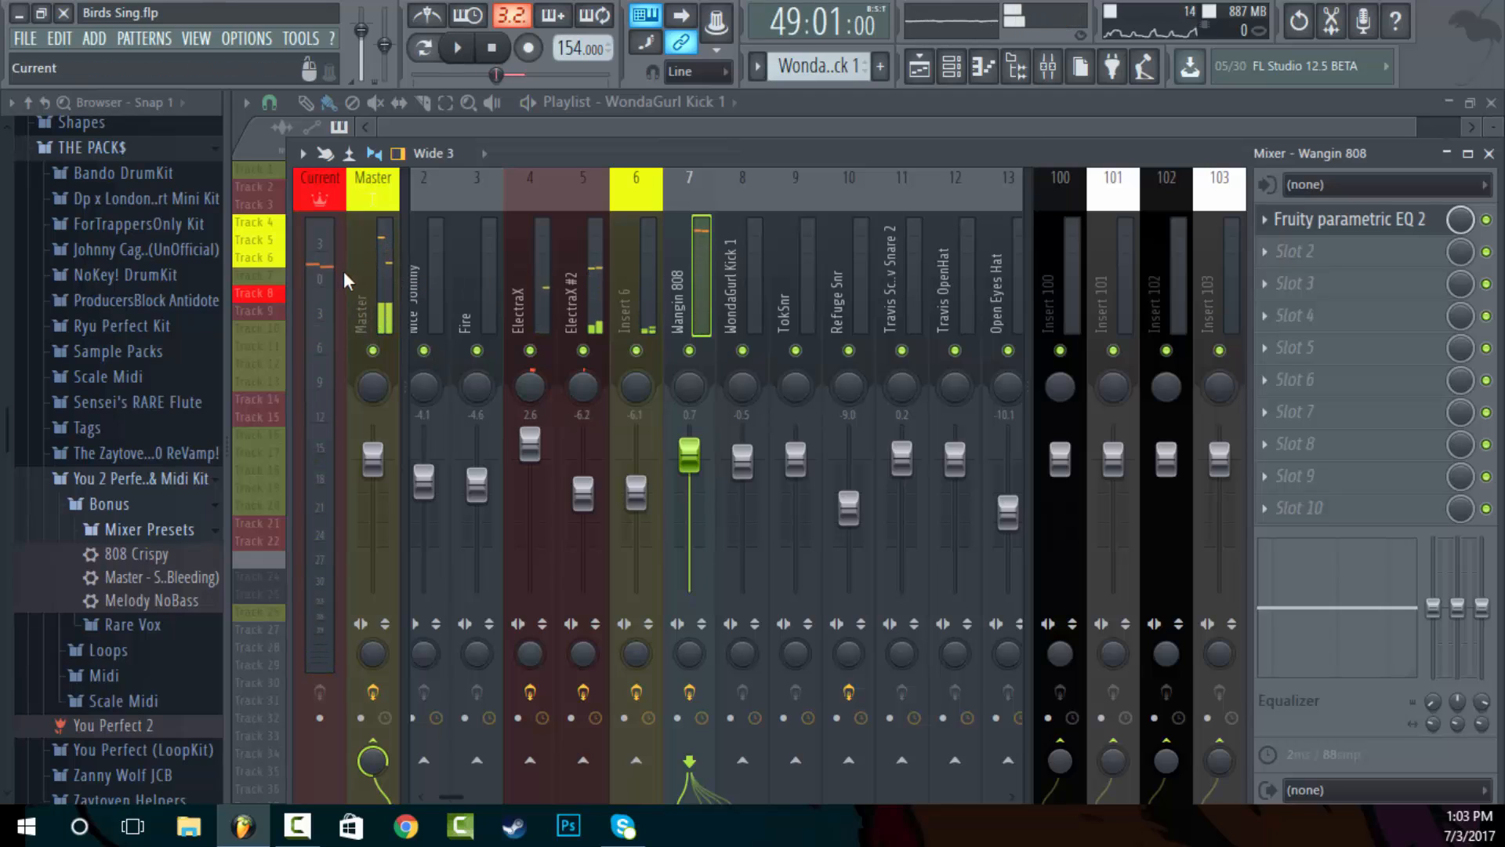
- Solo Track 8 in the playlist, enable Track 12, and play the 808 and kick together
left_click_drag(320, 276, 299, 292)
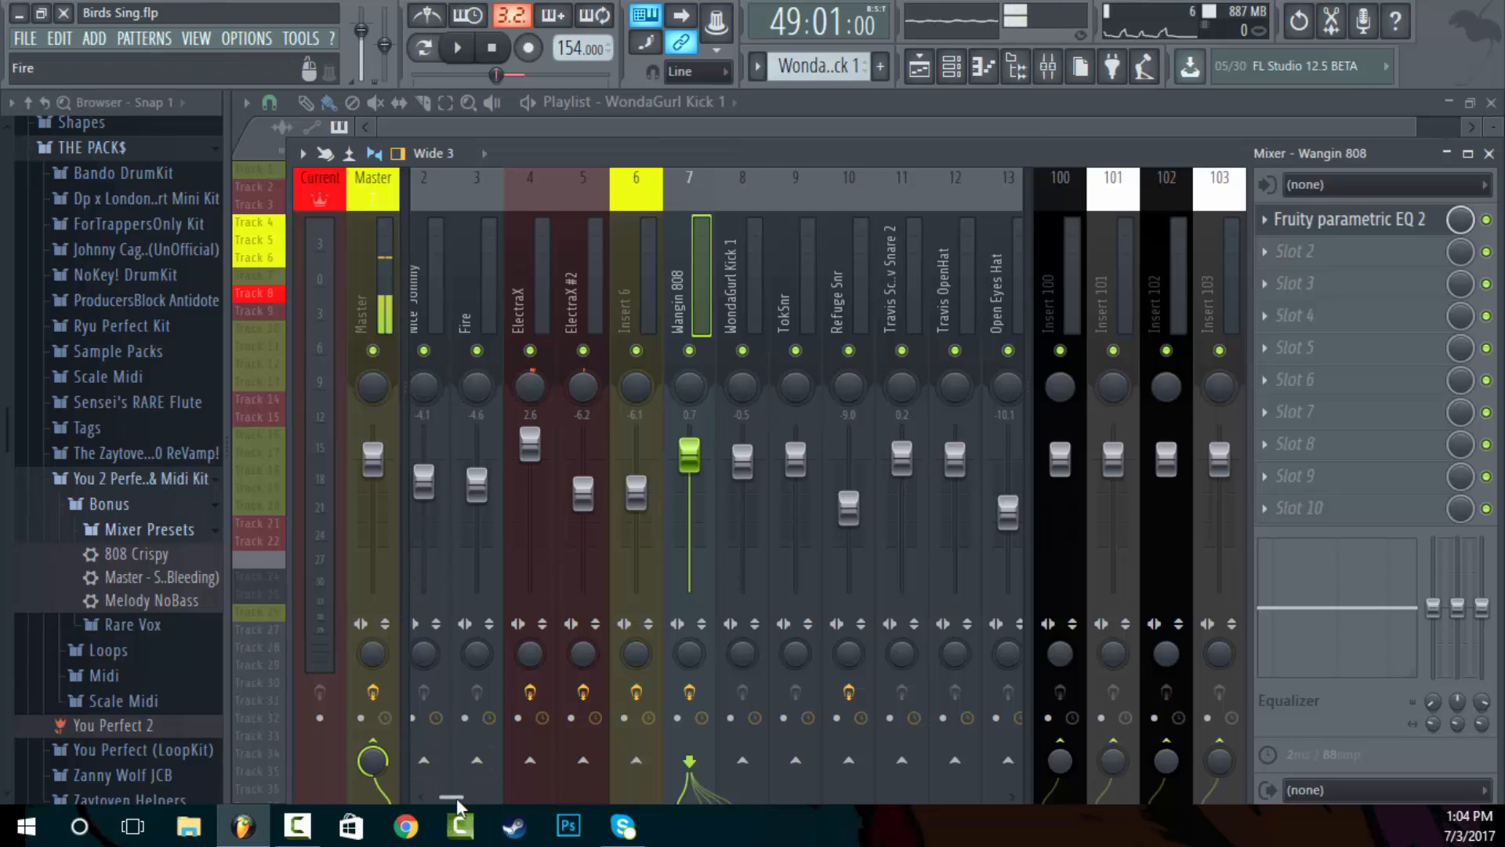
left_click_drag(457, 796, 472, 796)
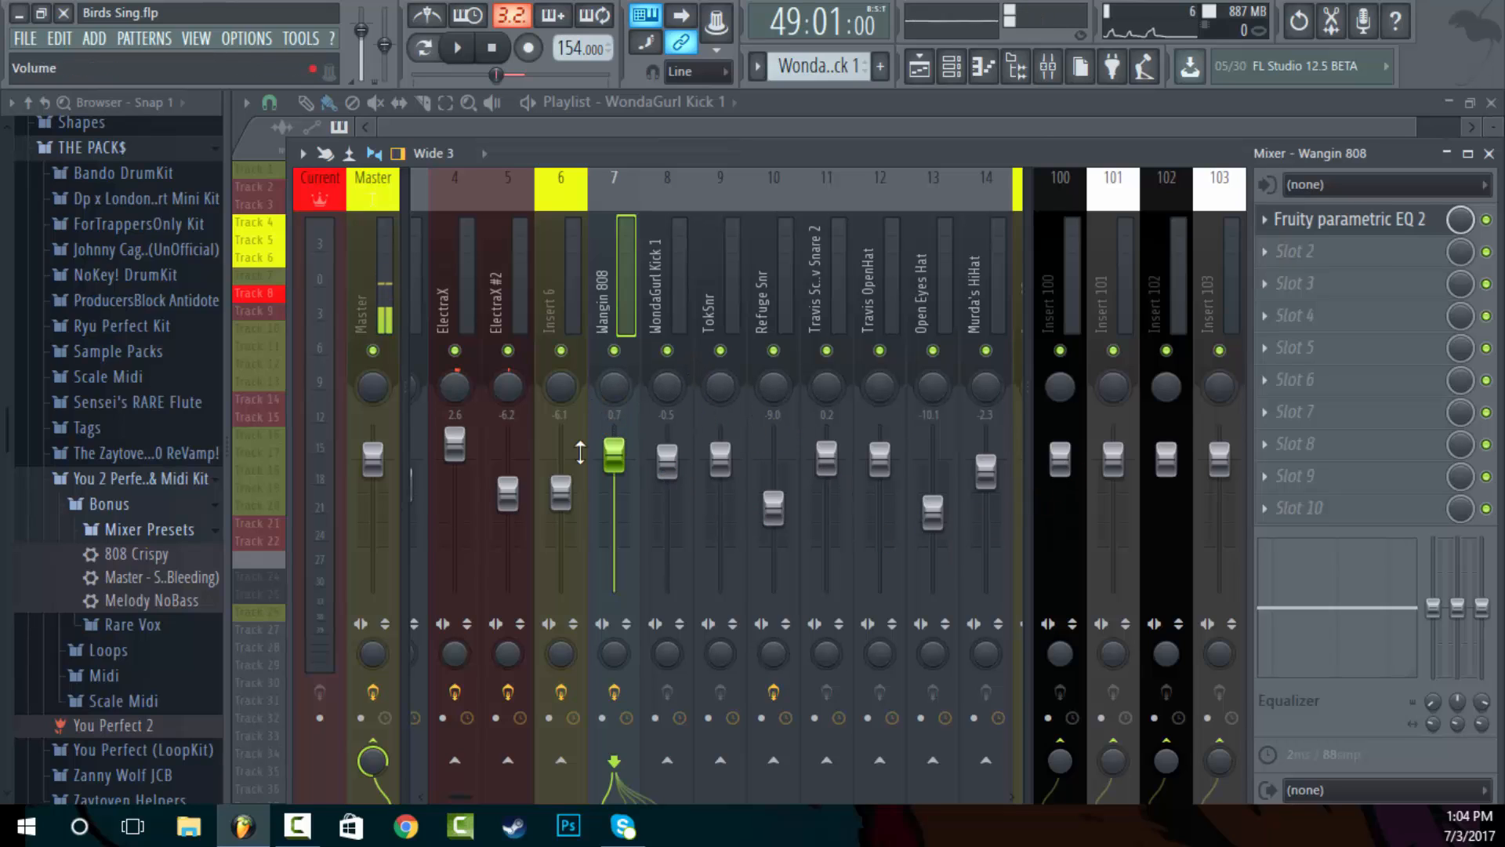
left_click_drag(444, 793, 475, 799)
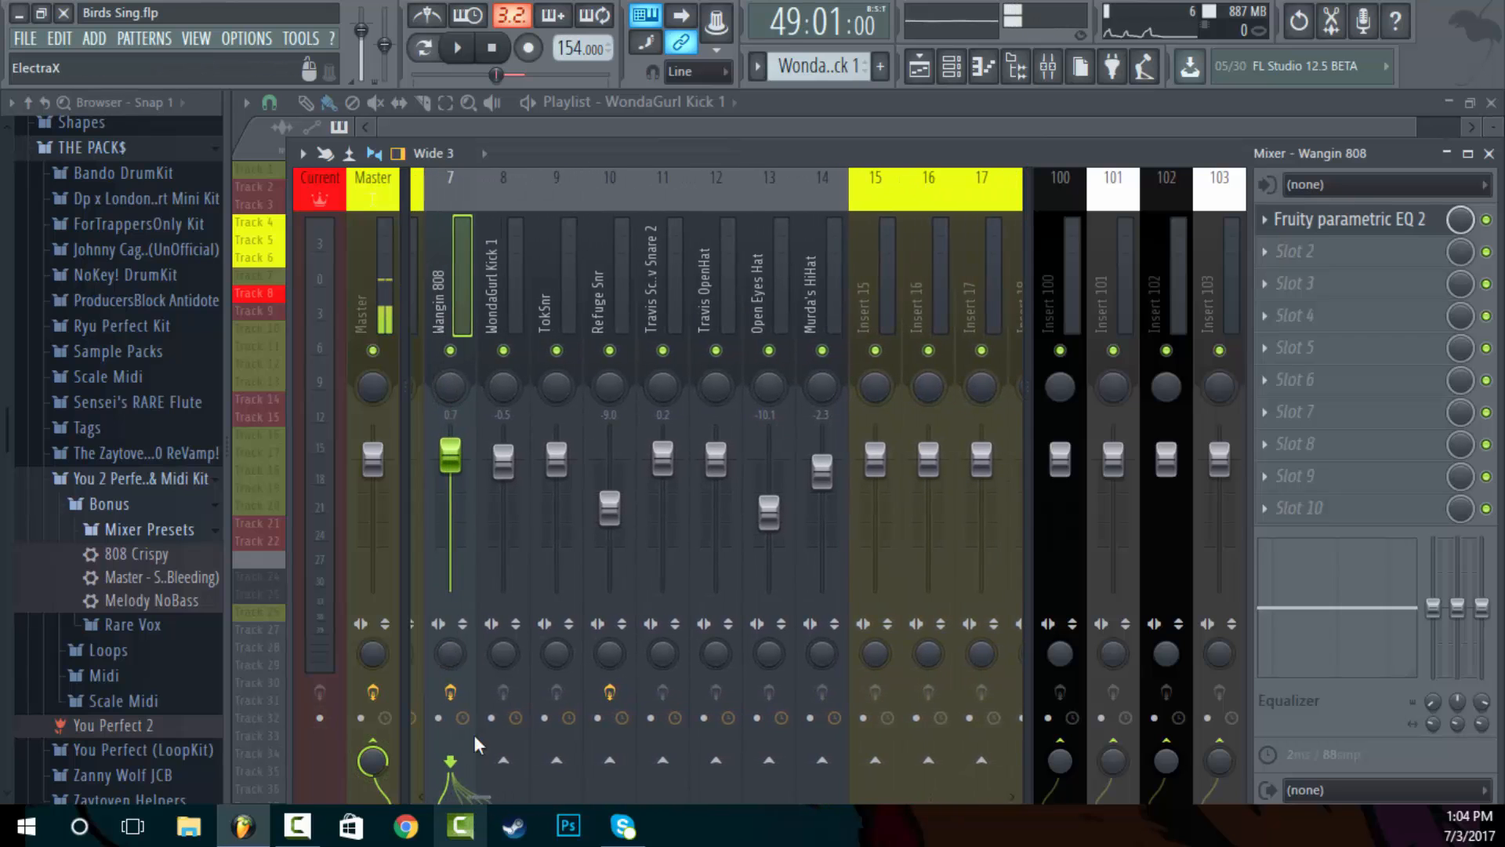
left_click(919, 66)
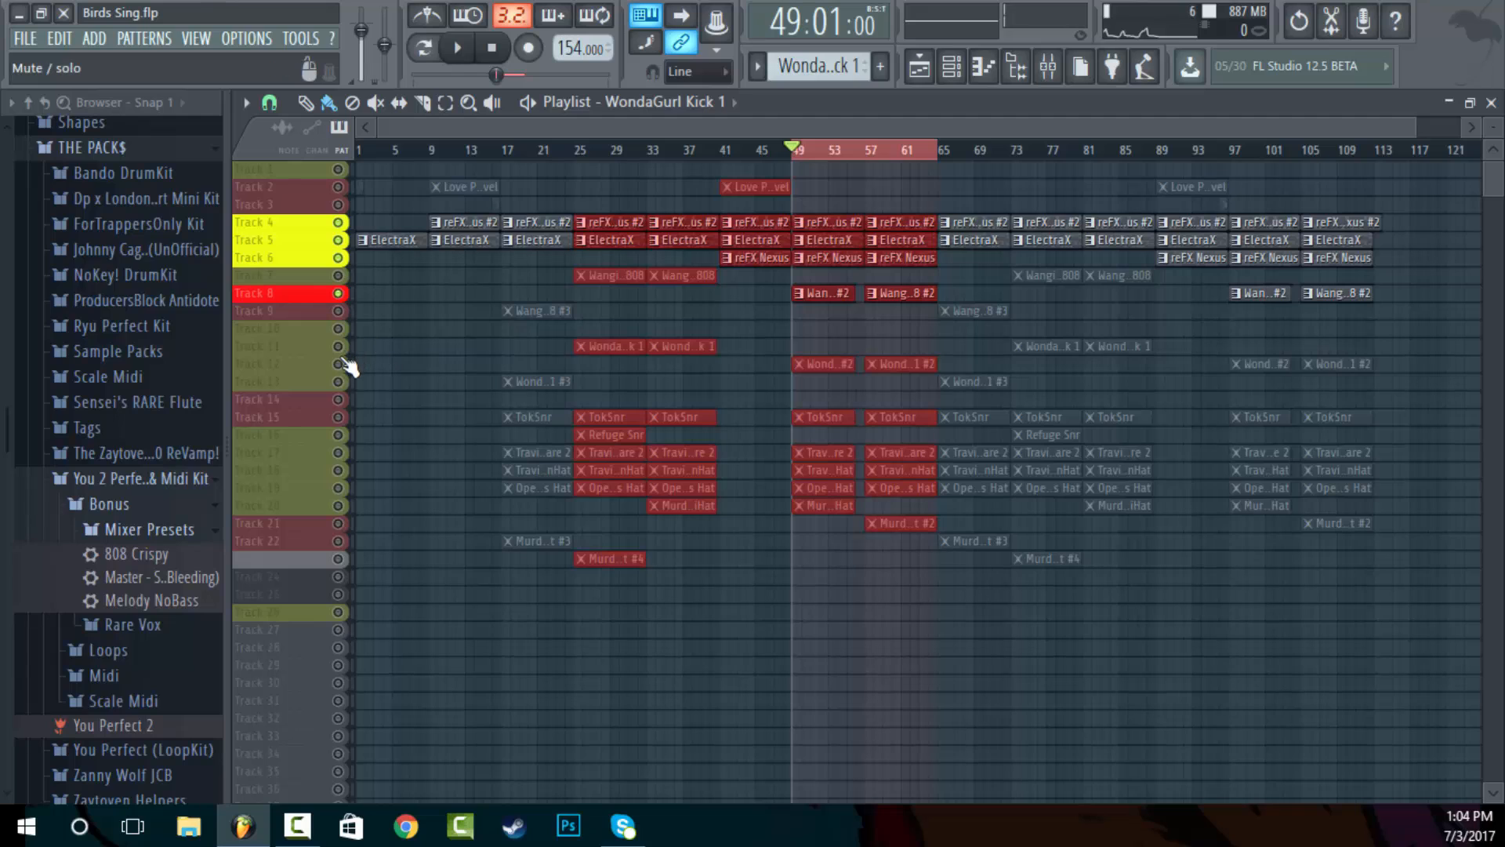
left_click(338, 364)
right_click(339, 293)
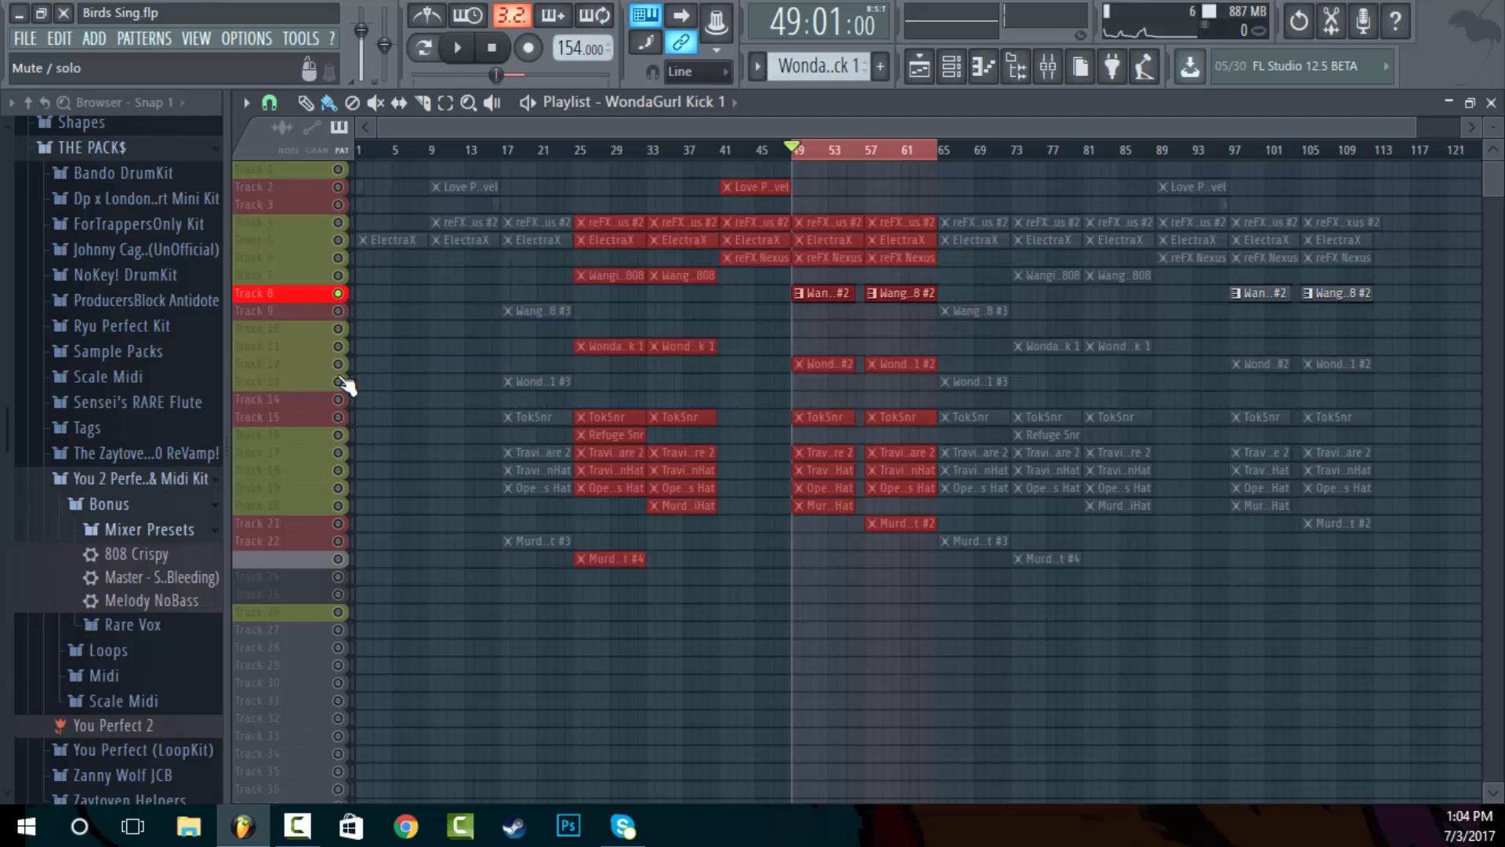
left_click(338, 364)
key("space")
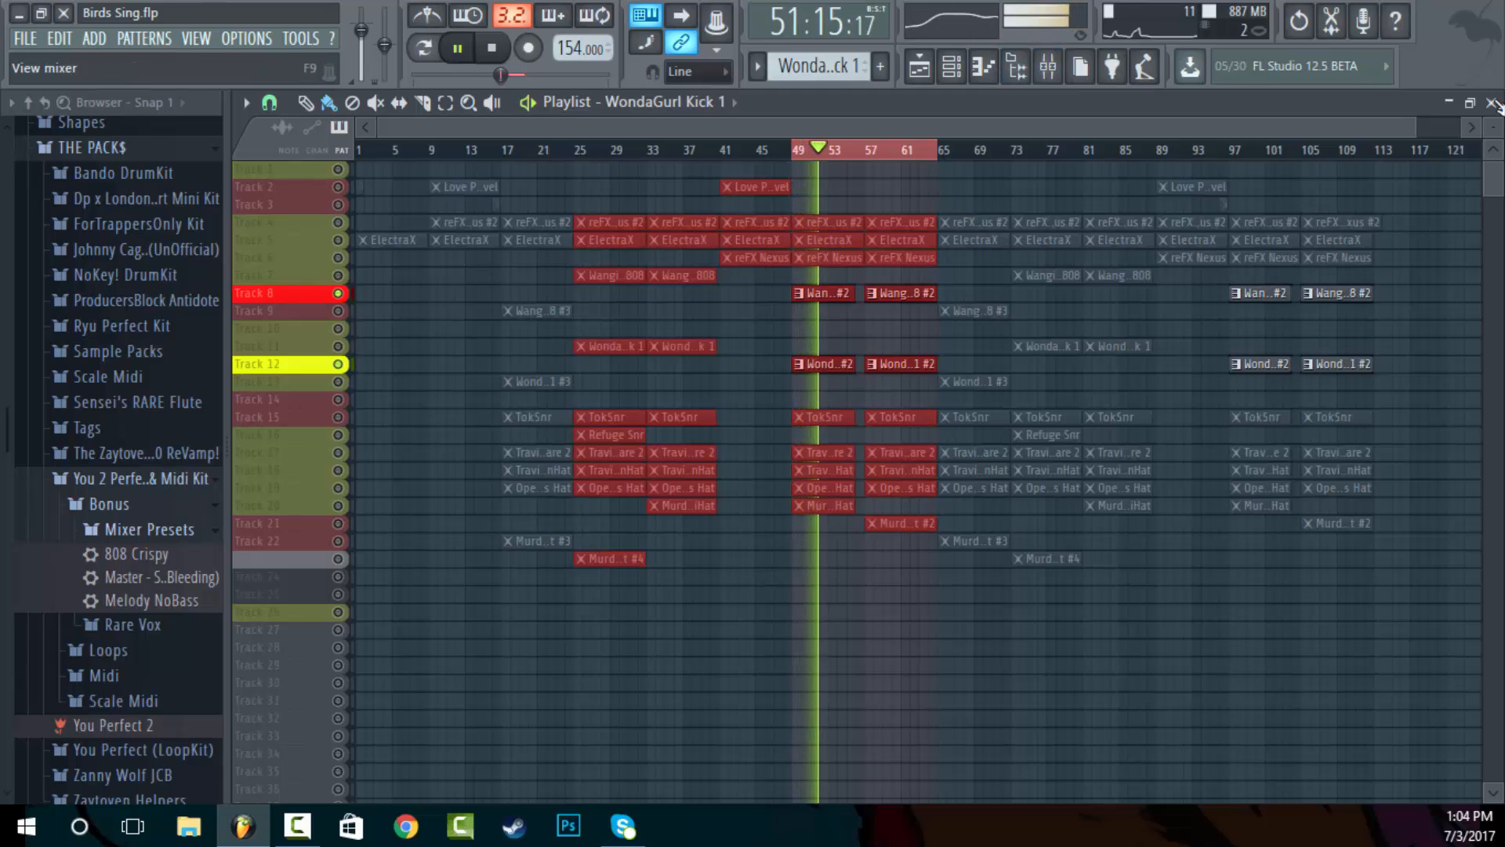
left_click(1049, 70)
key("space")
left_click(1049, 70)
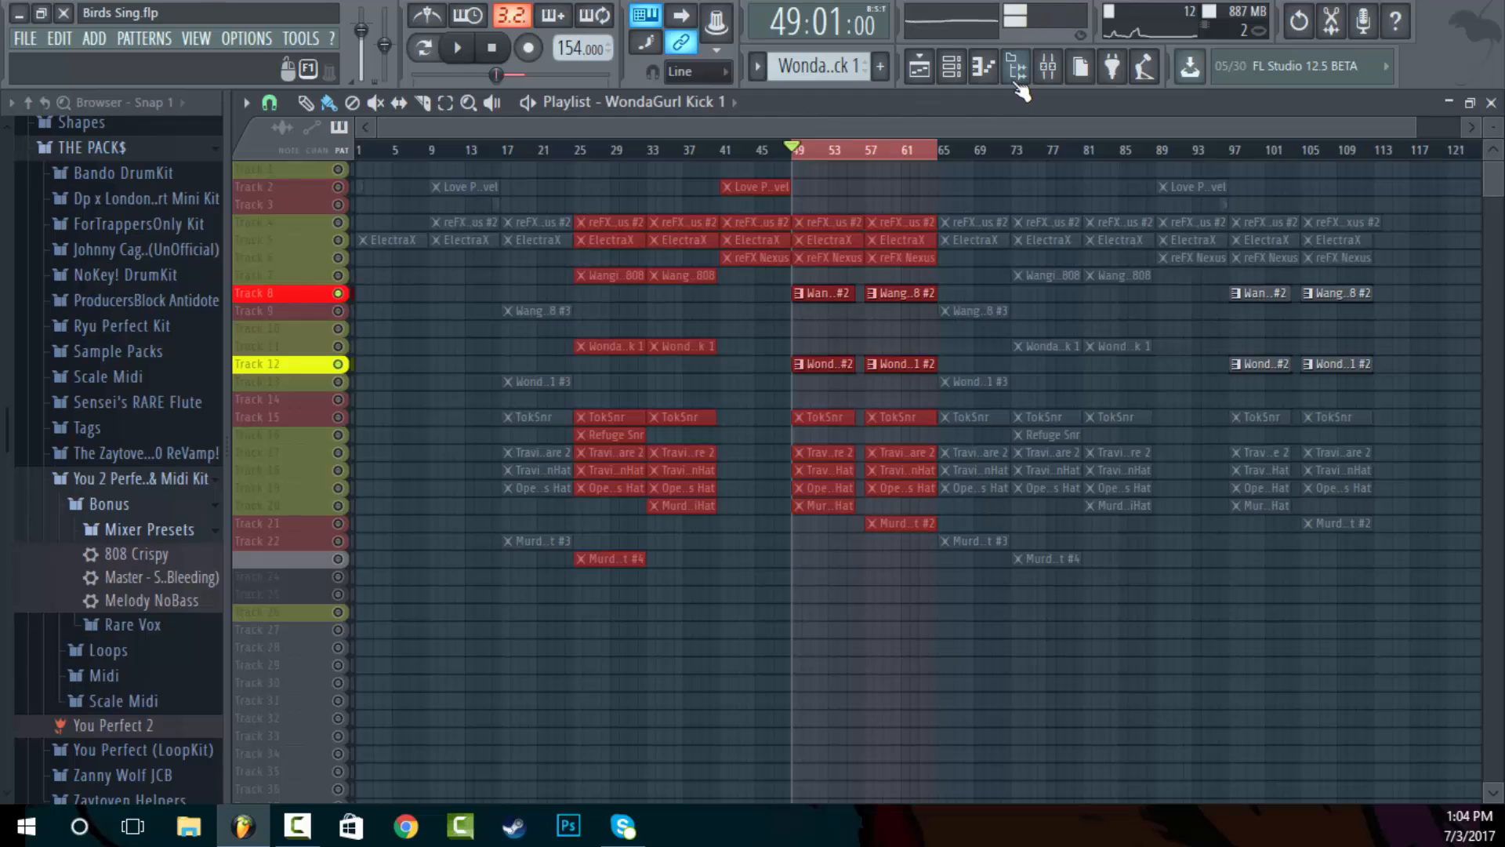
- Compare the channel rack volumes of the WondaGurl Kick 1 channels with the drum faders in the mixer
left_click(954, 69)
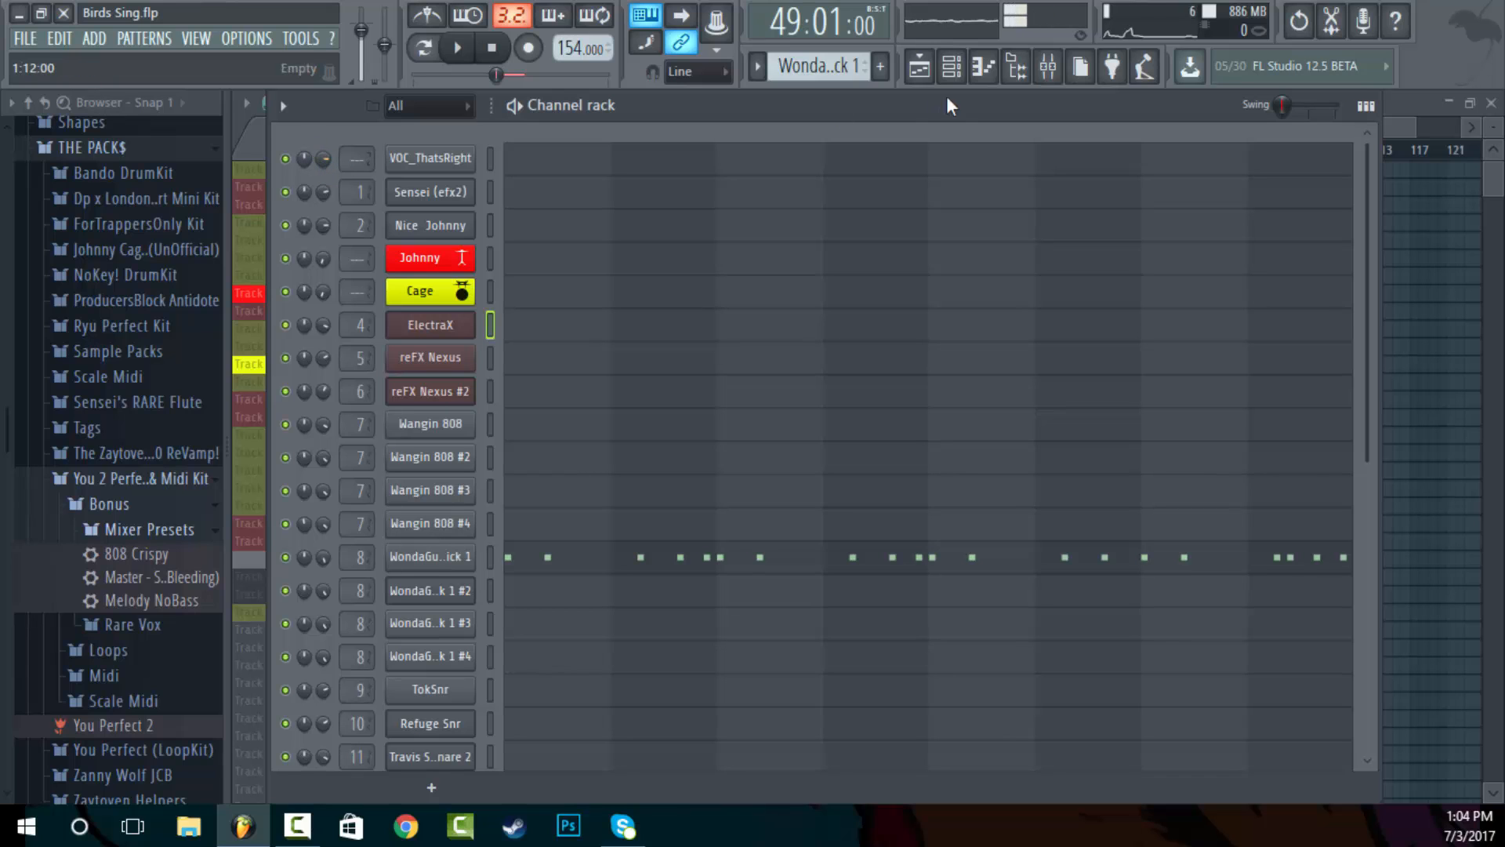
left_click(1048, 67)
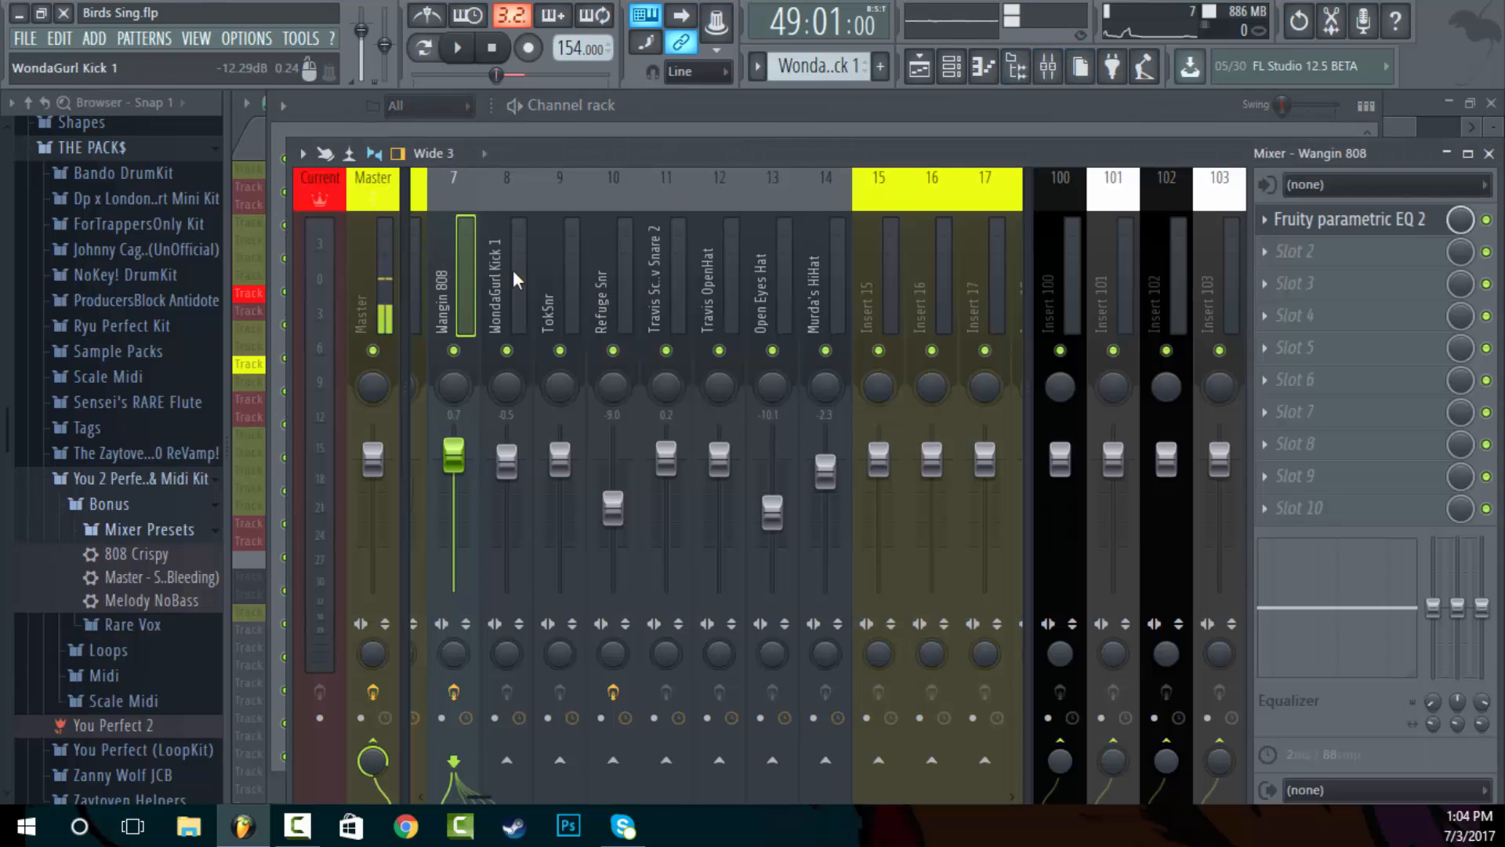
left_click(783, 106)
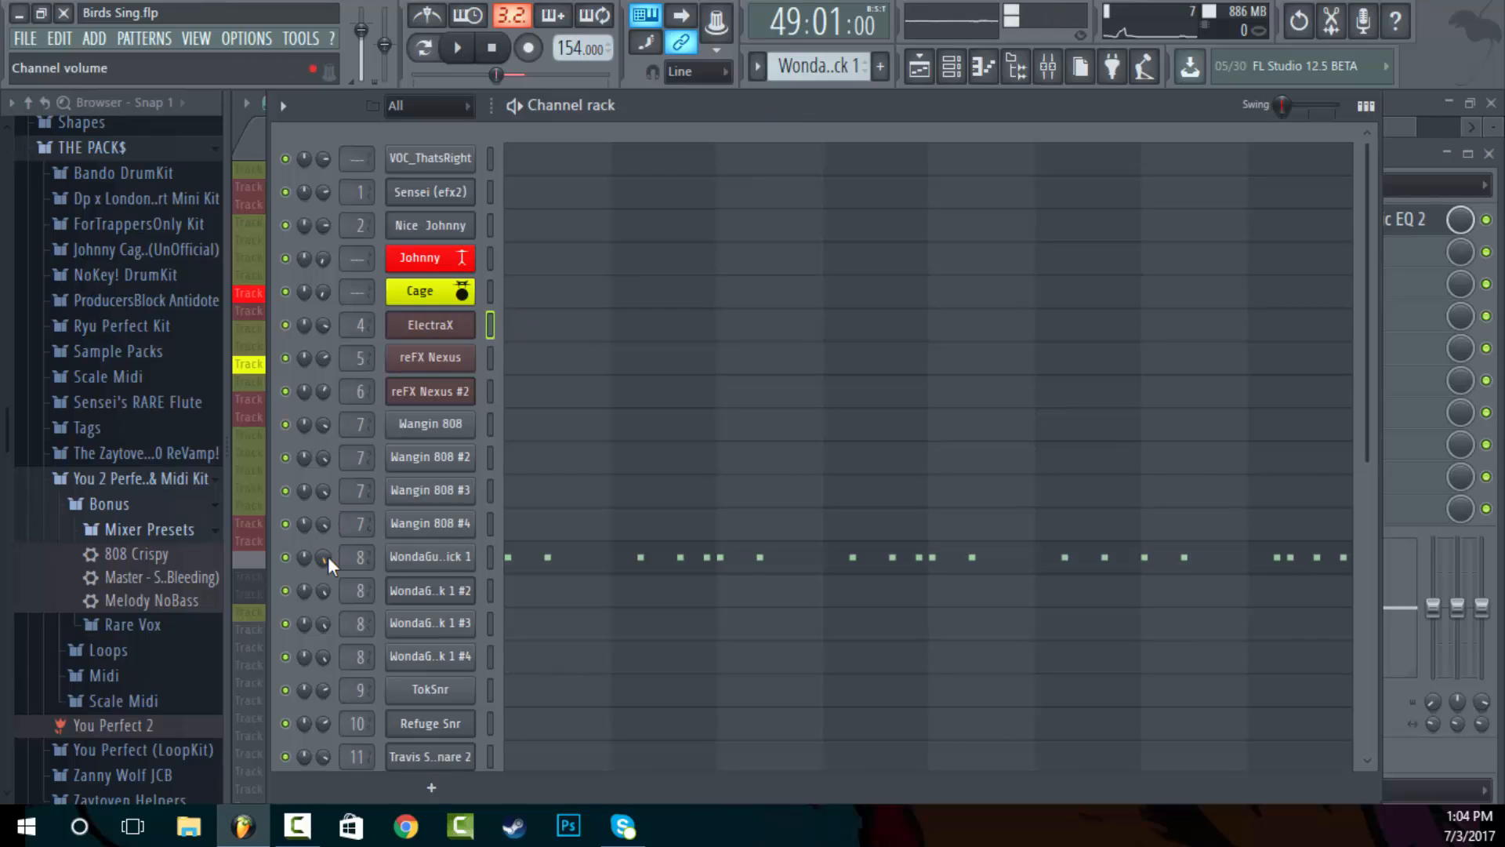
left_click(1048, 67)
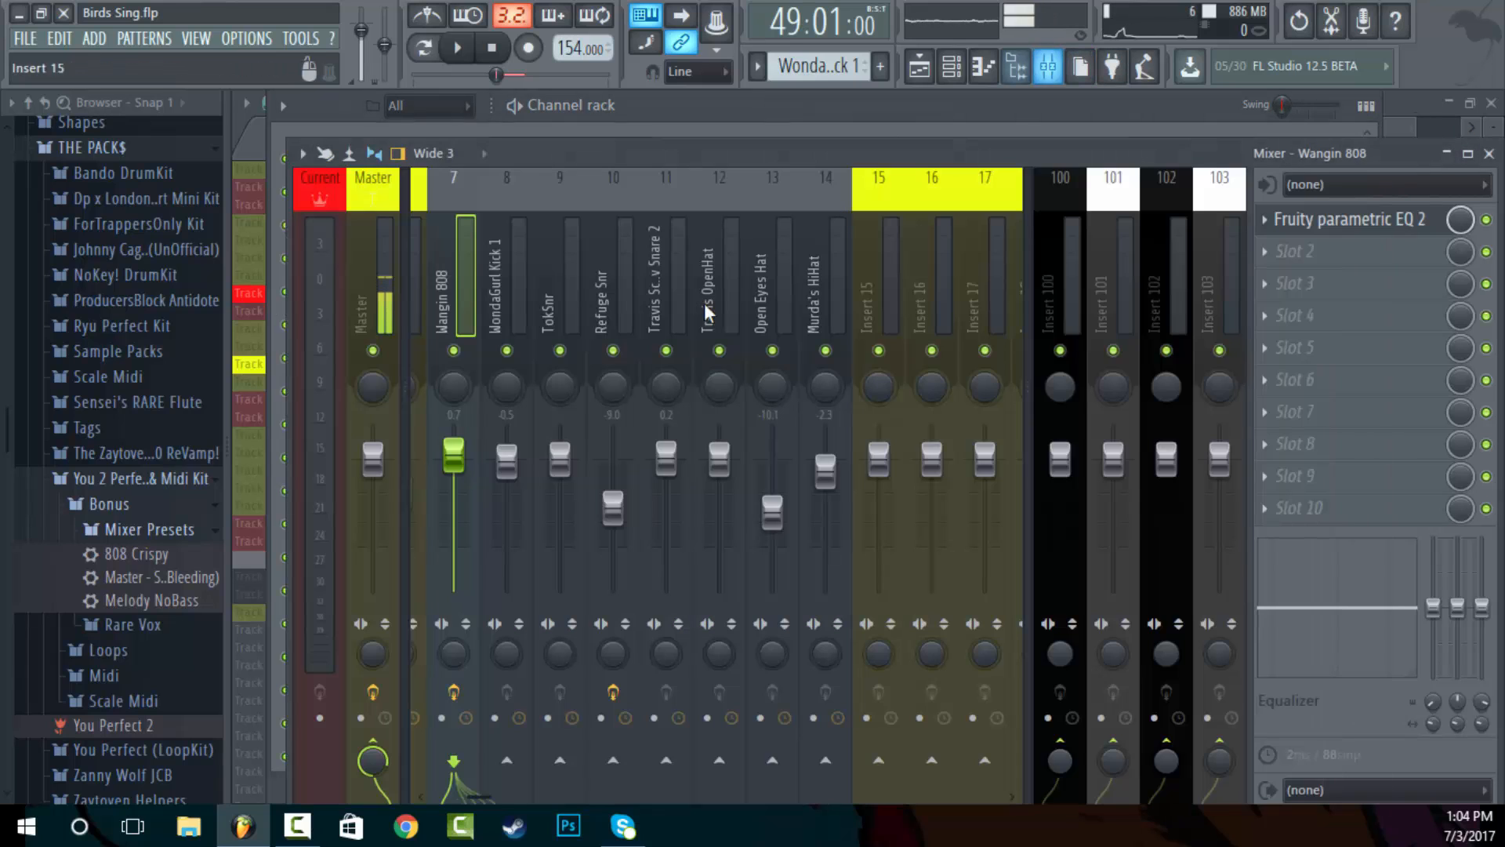
left_click(761, 117)
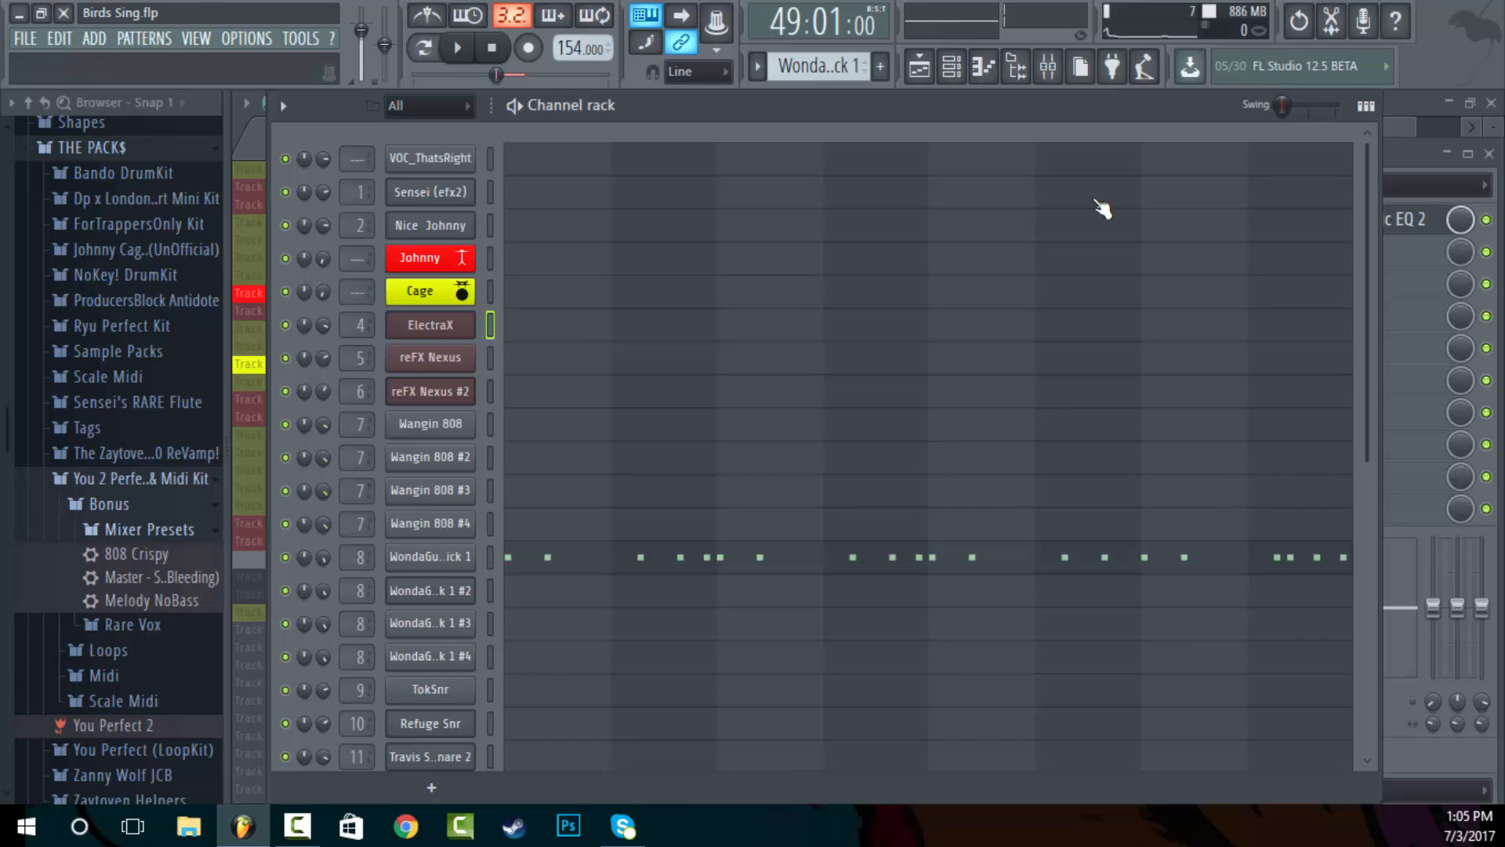
left_click(1049, 67)
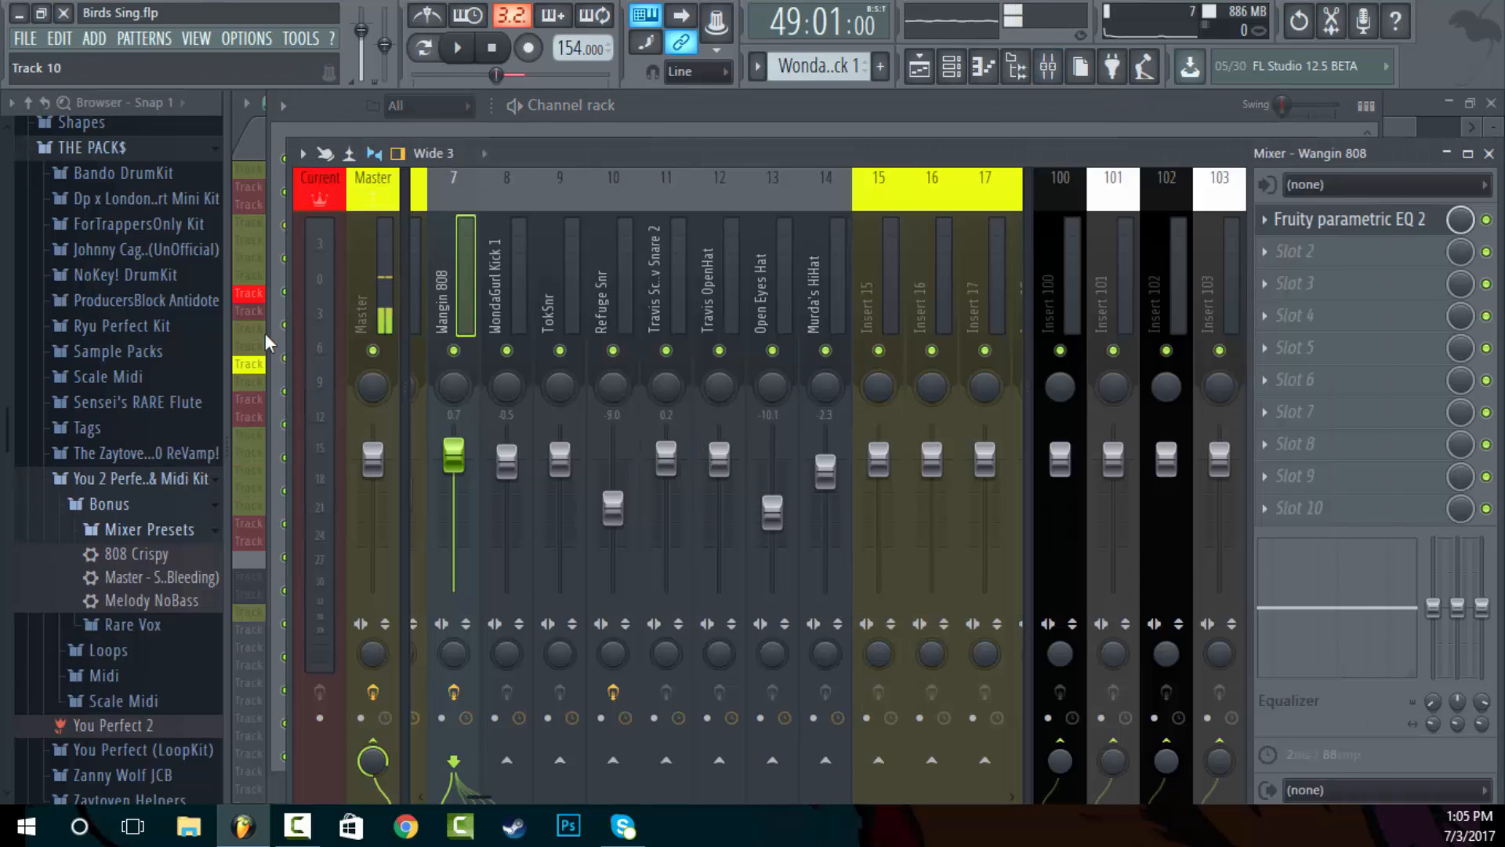
left_click(614, 123)
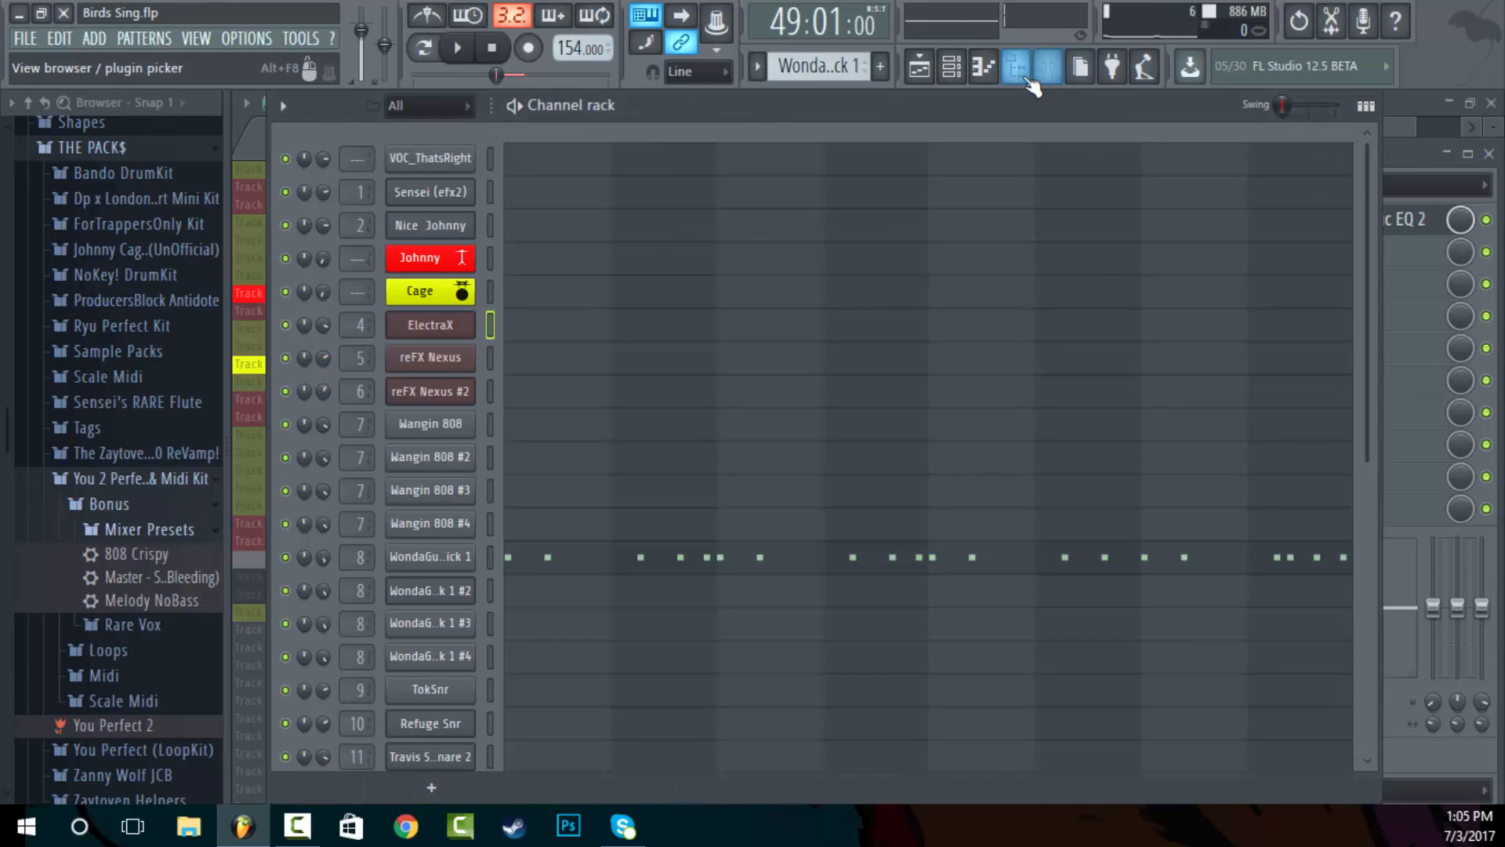
left_click(1048, 69)
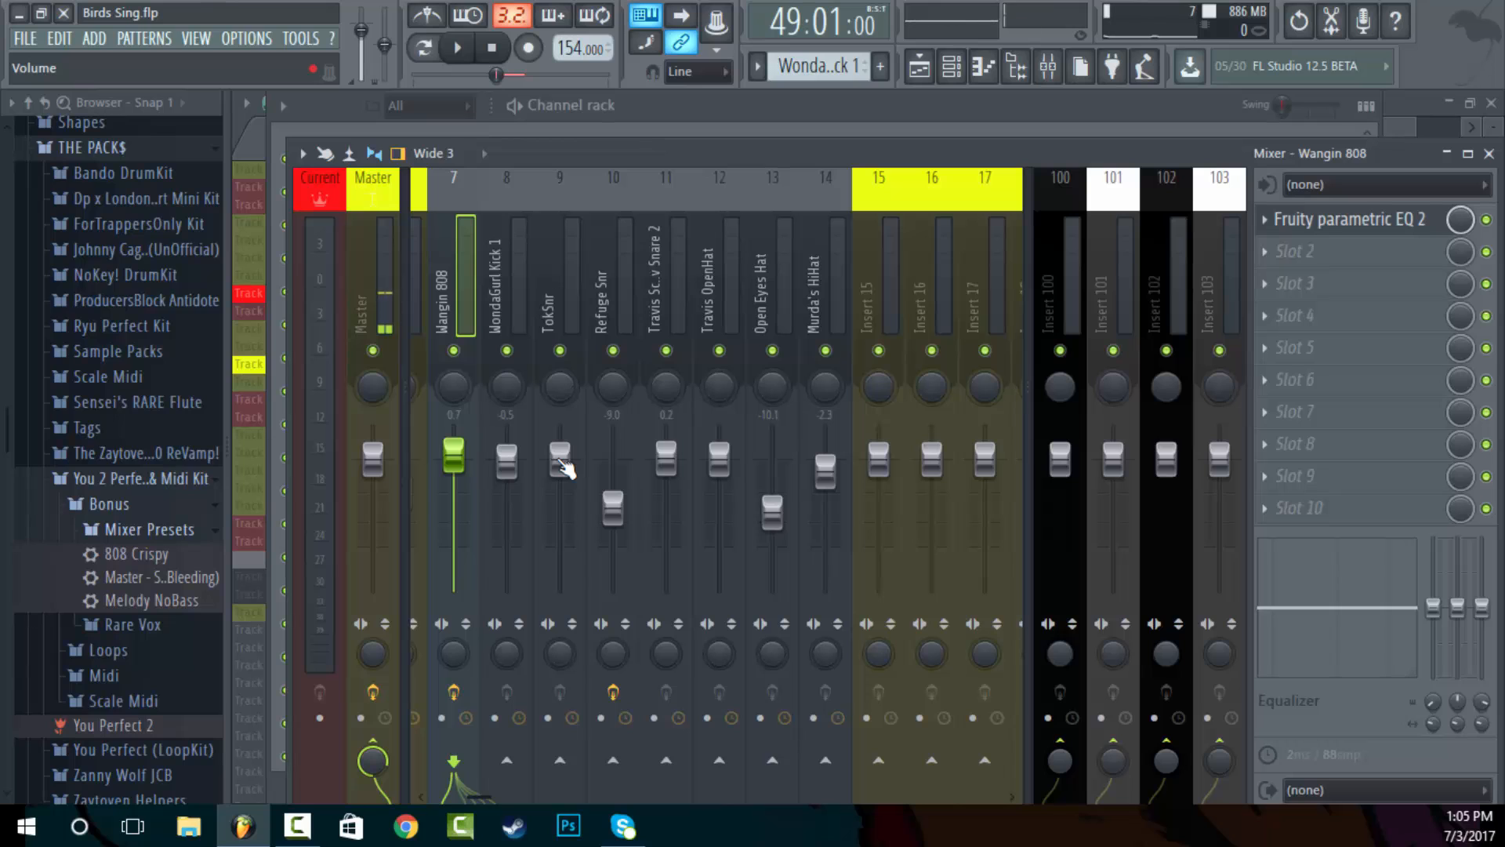
left_click(862, 120)
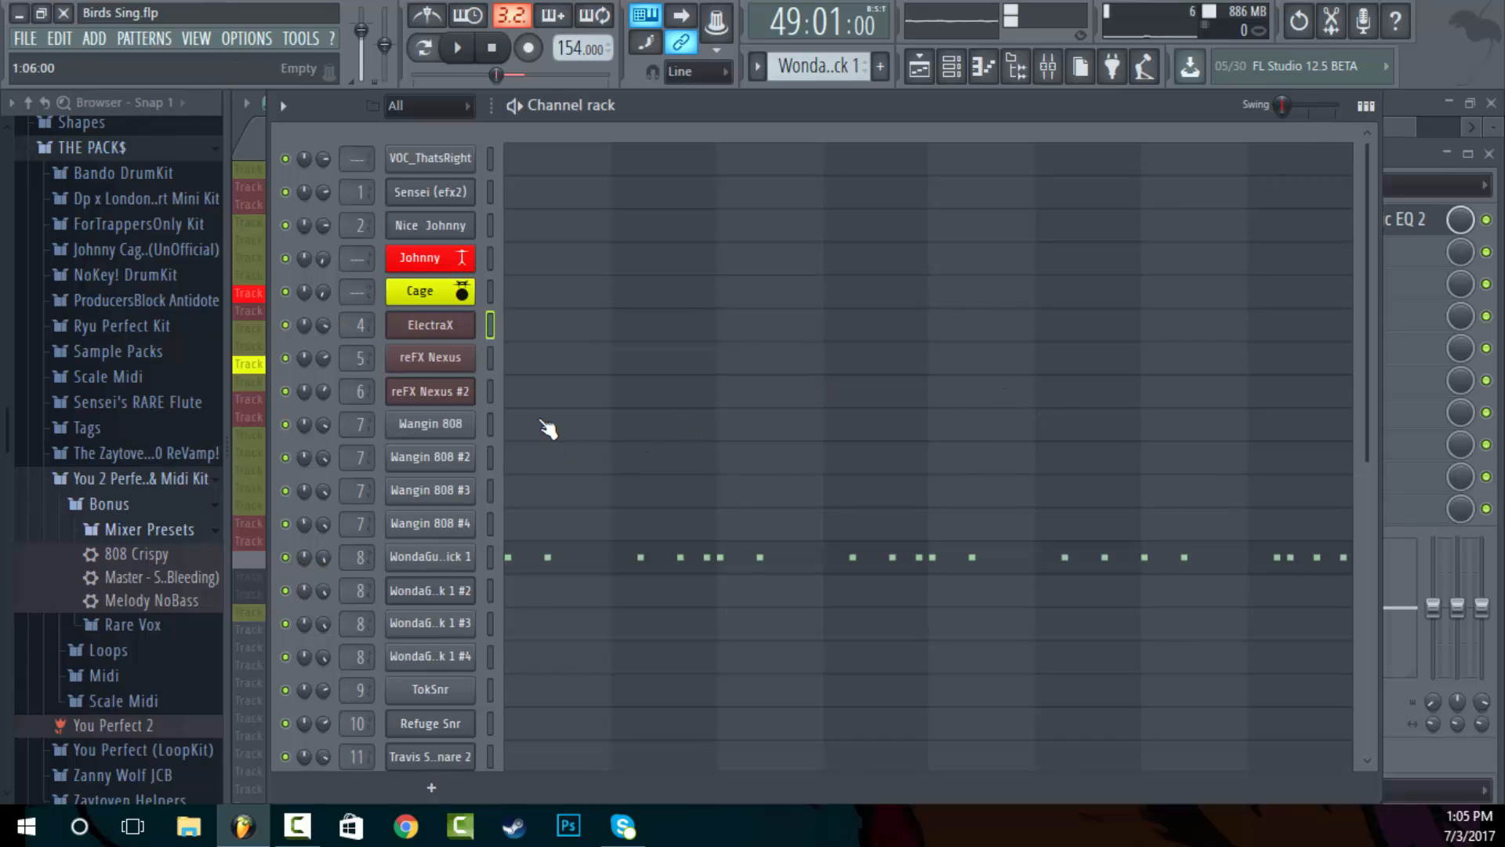
- Reset the channel volumes of WondaGurl Kick 1 and Kick 1 #2, and raise Kick 1 #2 to 100% during playback
right_click(326, 555)
left_click(441, 480)
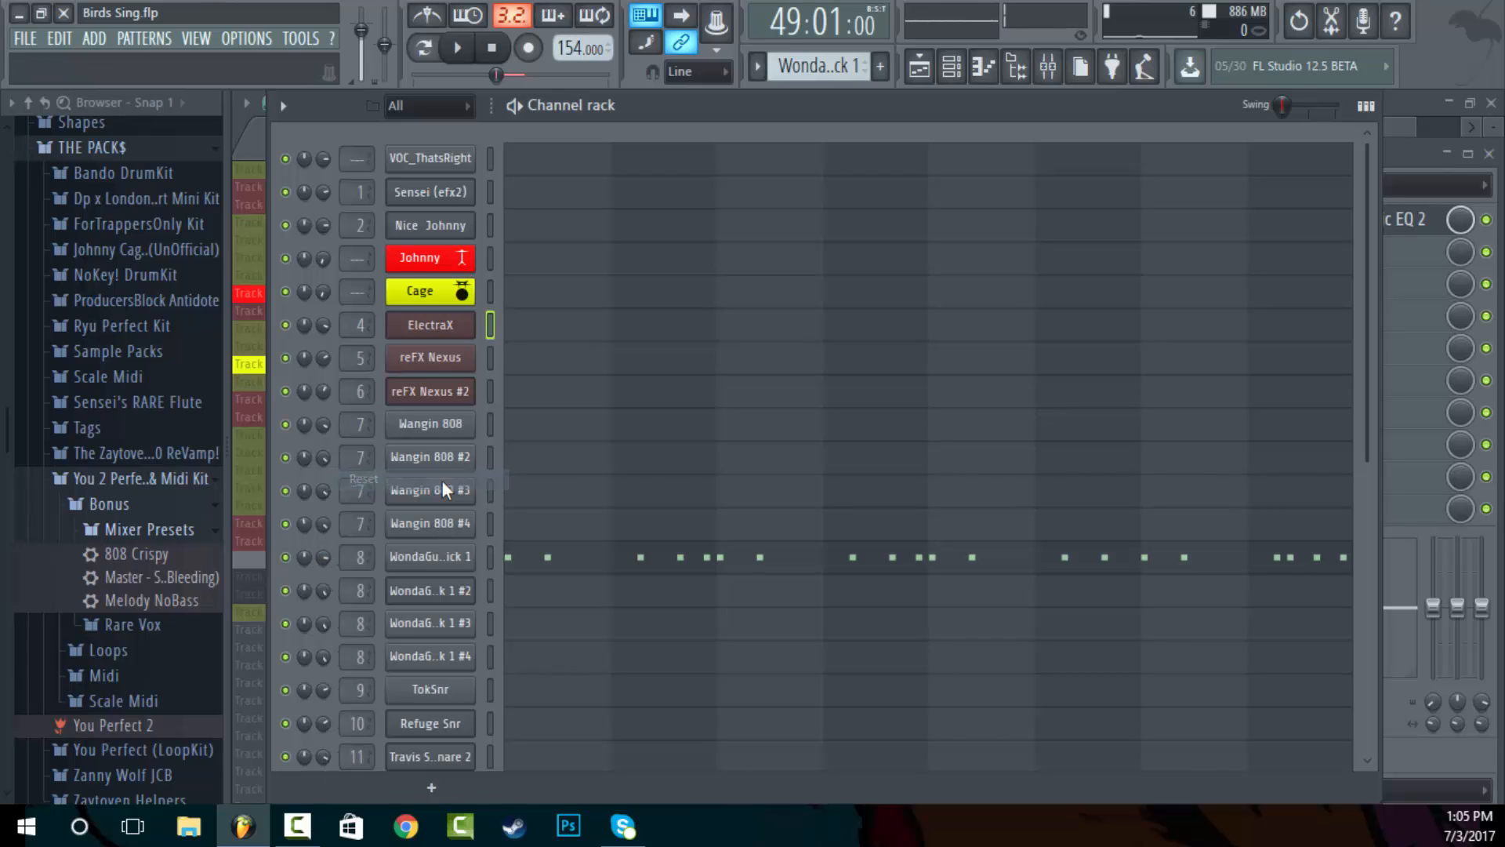
right_click(317, 595)
left_click(371, 480)
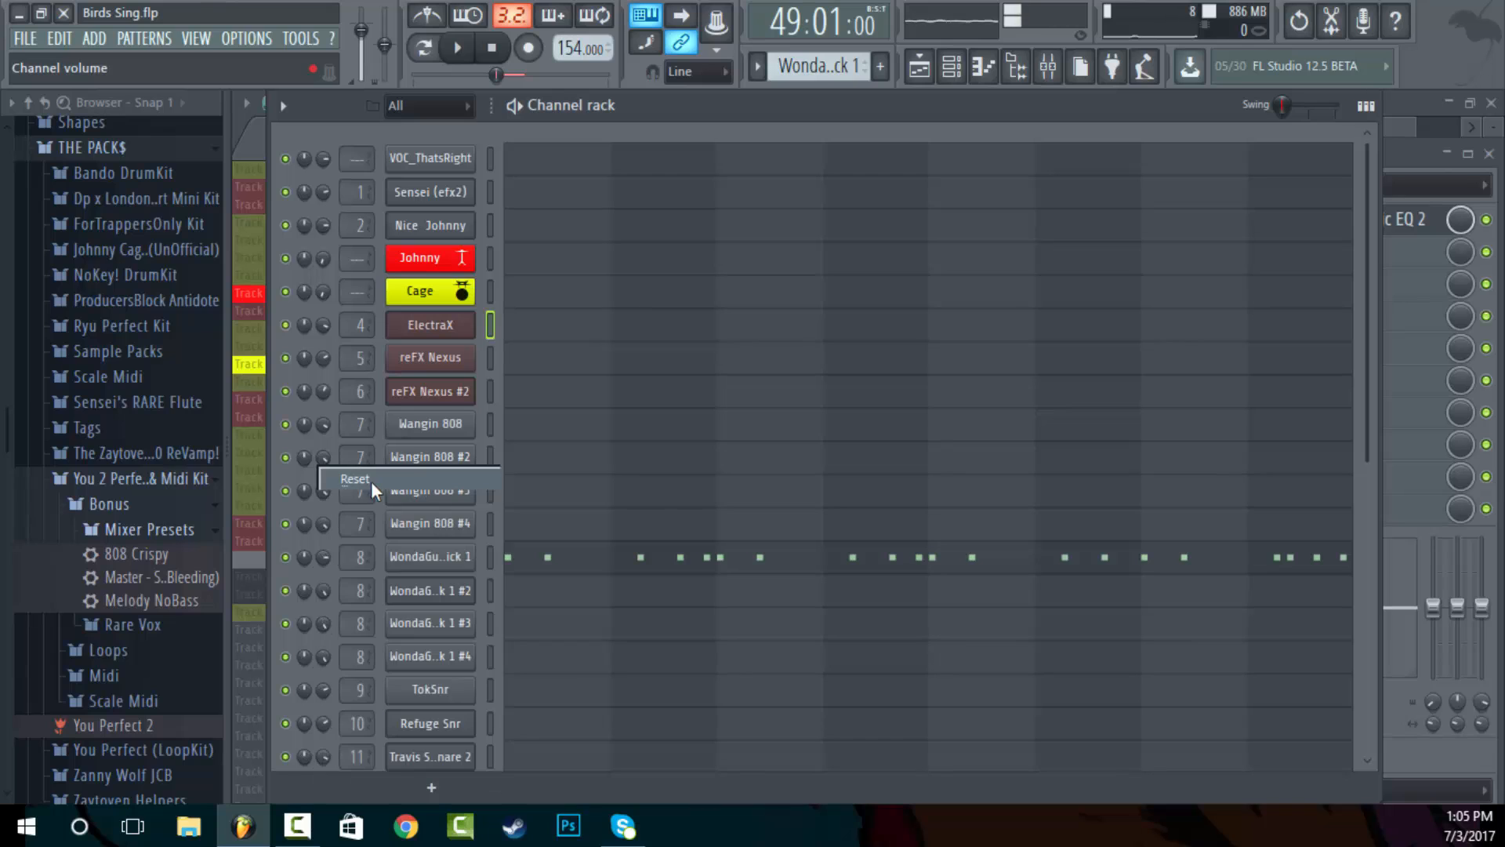
key("space")
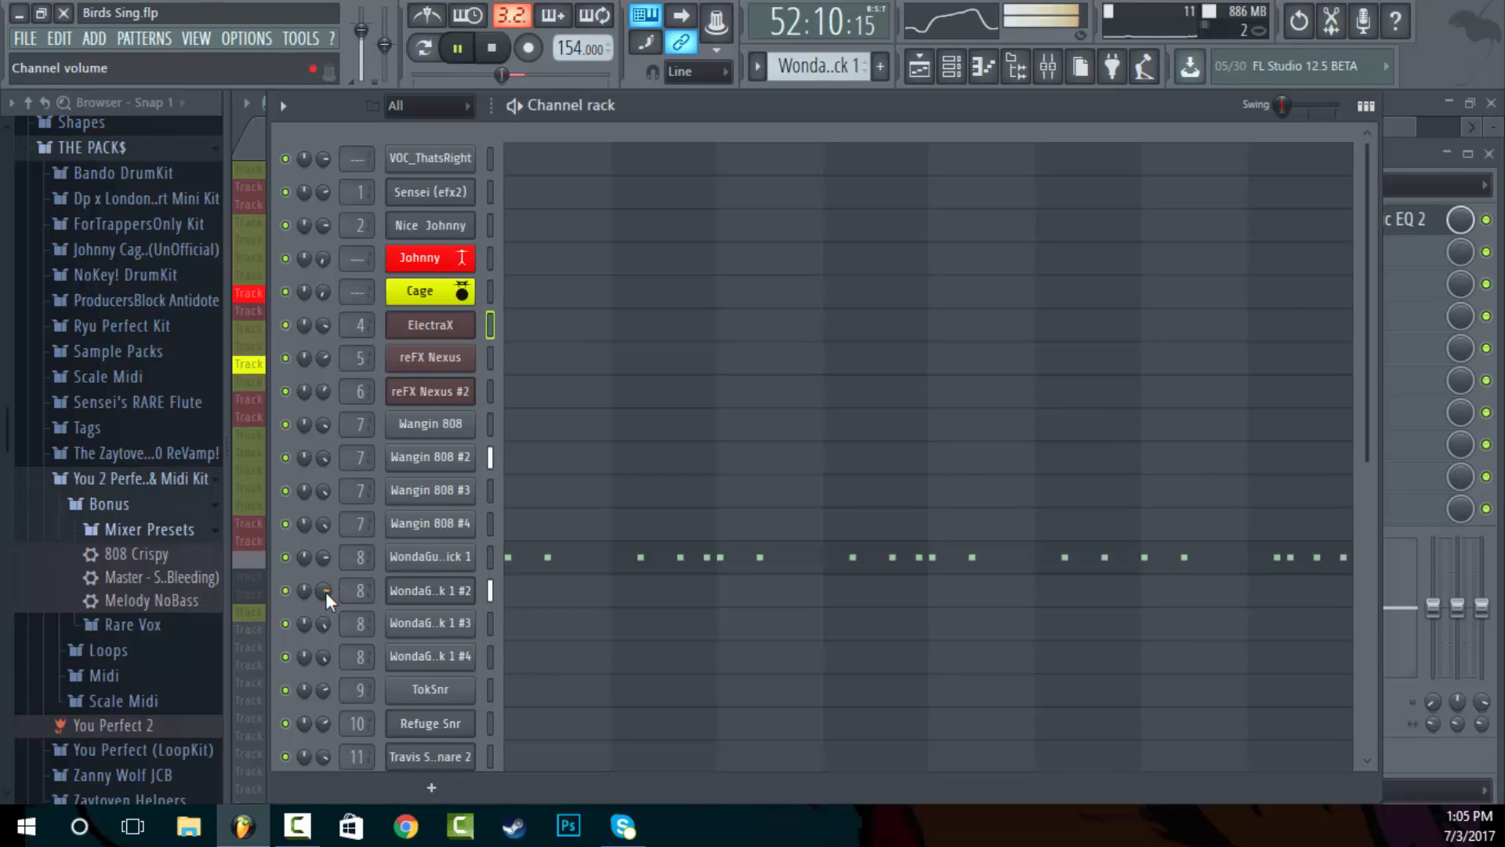
mouse_move(326, 593)
left_mouse_down()
mouse_move(327, 563)
mouse_move(327, 577)
left_mouse_up()
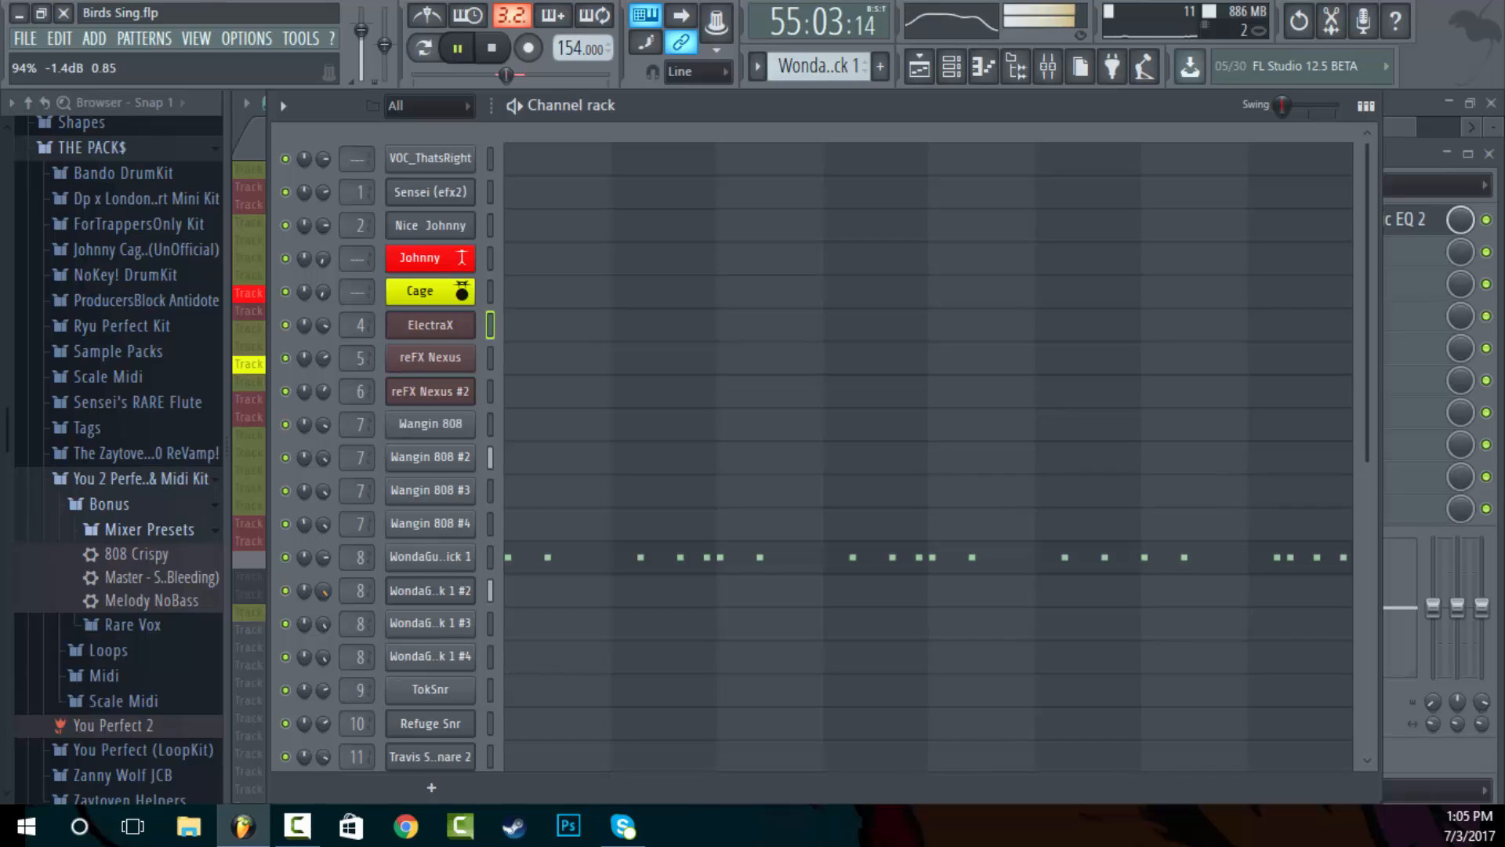
key("space")
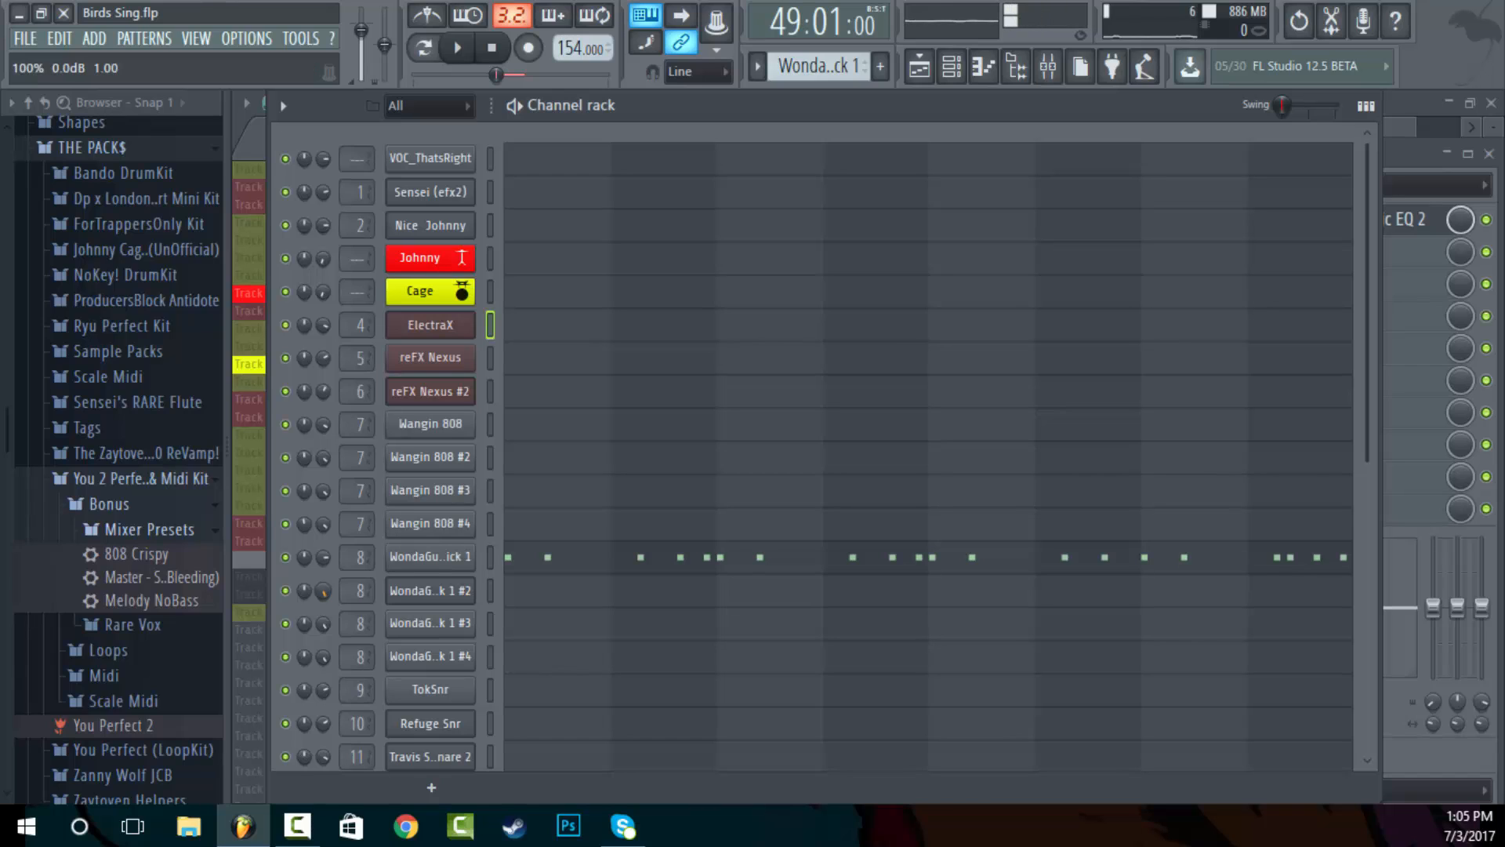
- Fine-tune the Kick 1 #2 channel volume while the 808 and kick play, and raise the WondaGurl Kick 1 channel volume
key("space")
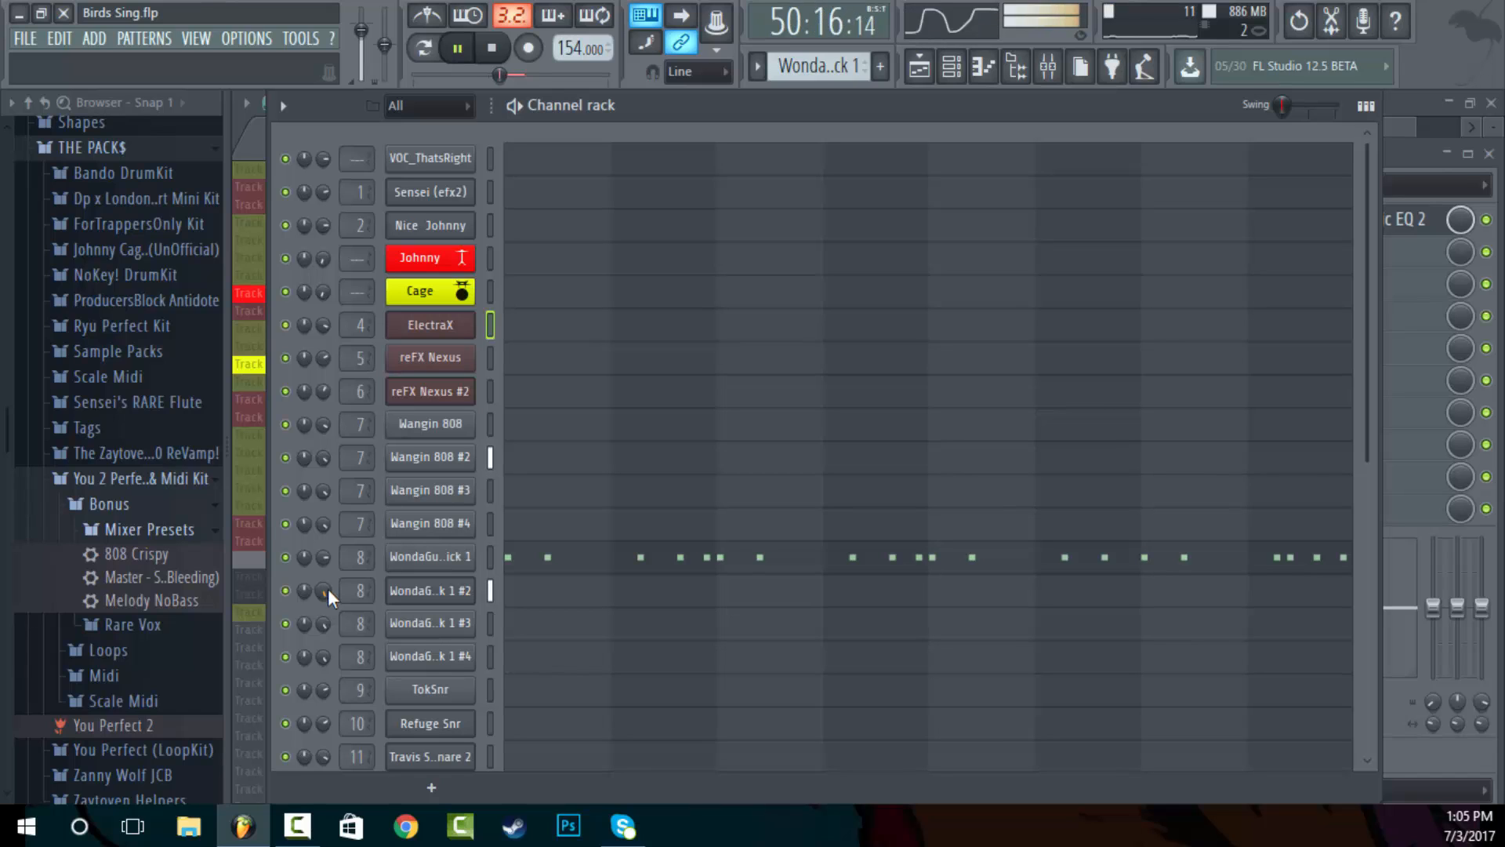
left_click_drag(328, 590, 328, 592)
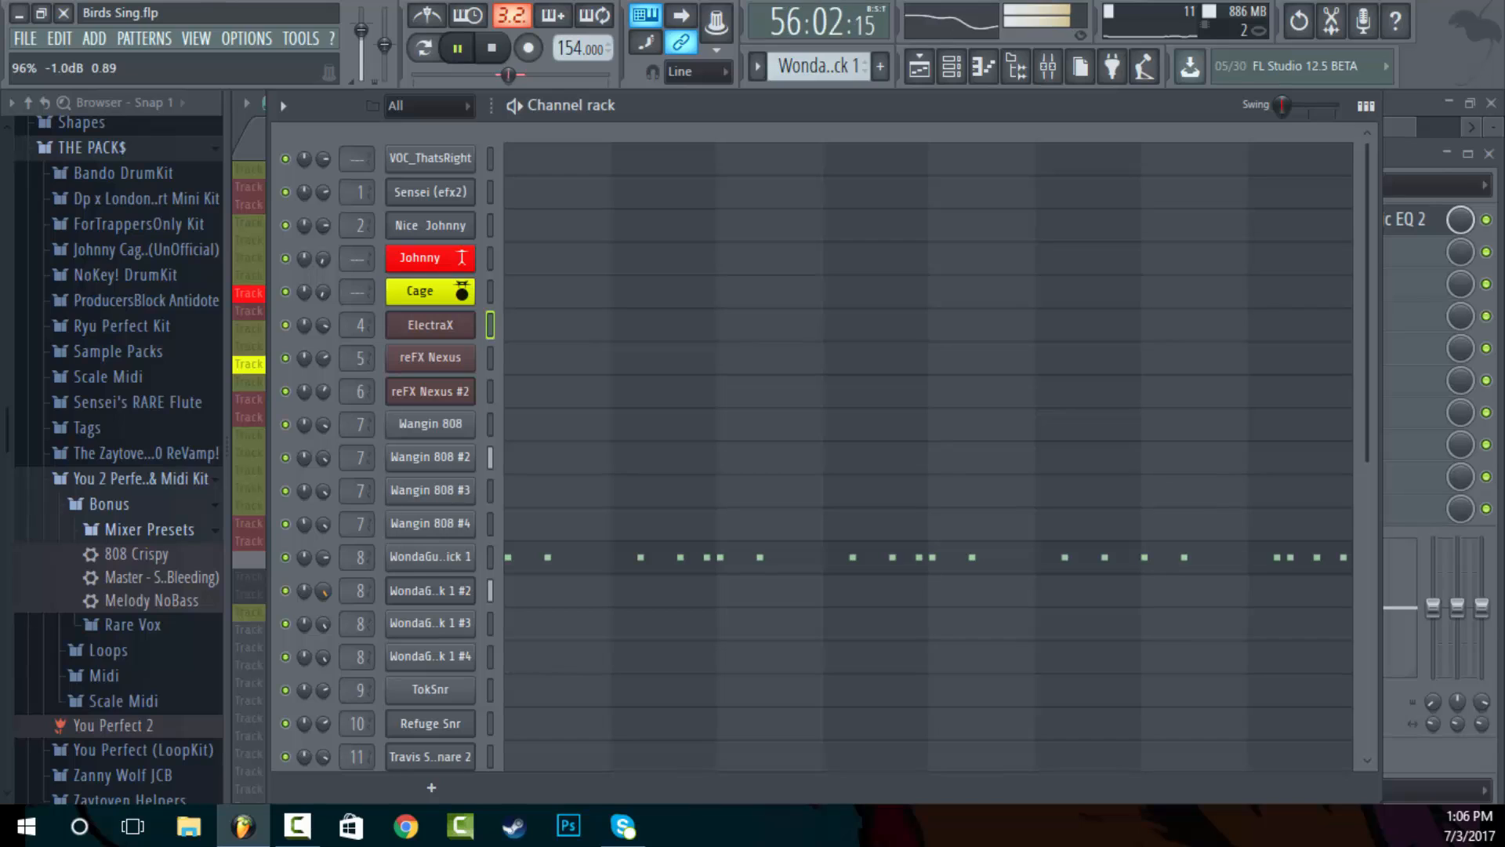
key("space")
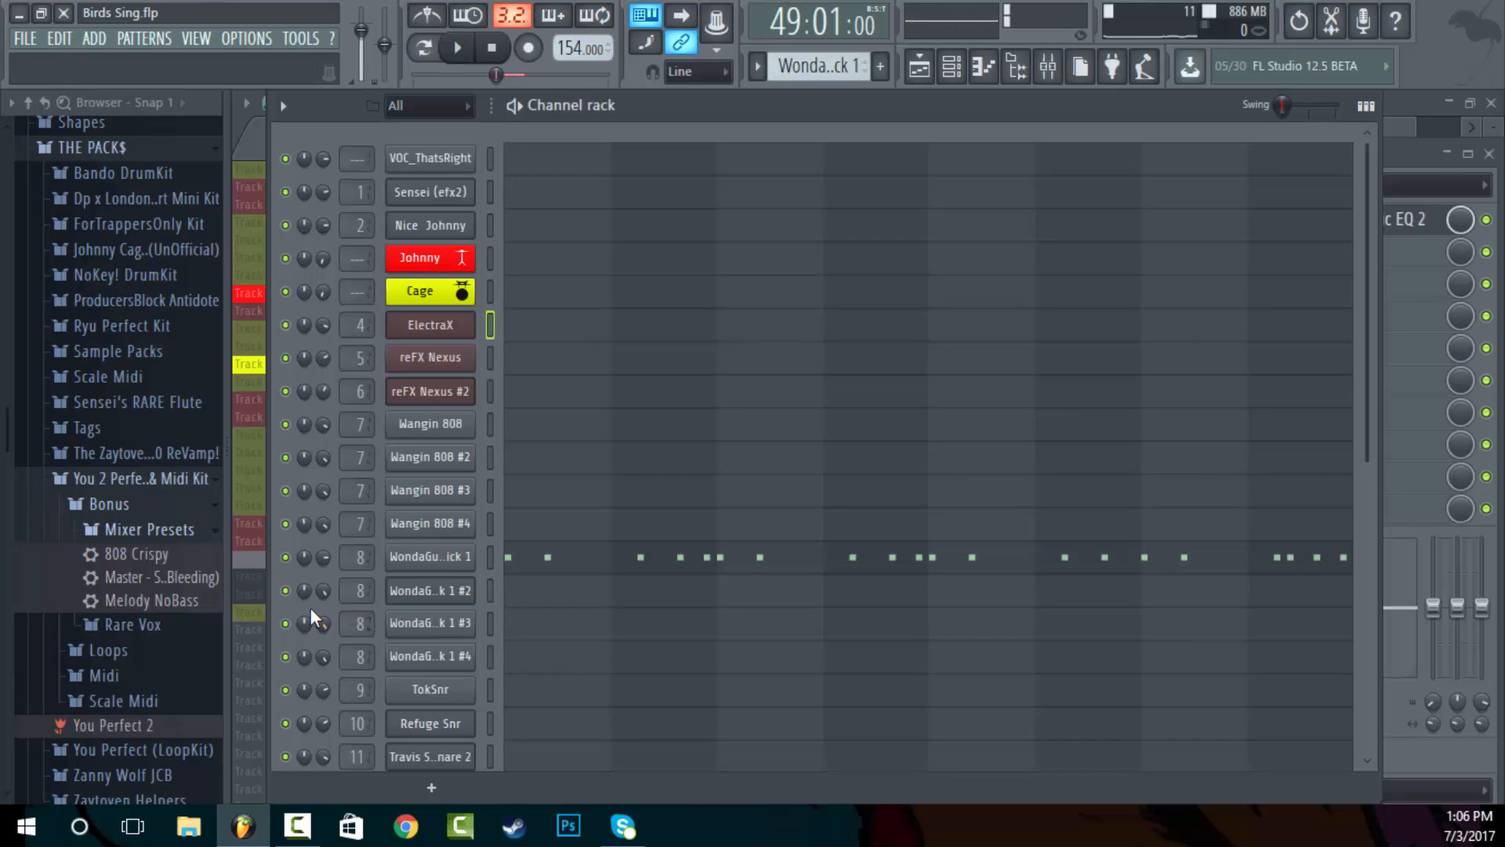
left_click_drag(324, 559, 324, 554)
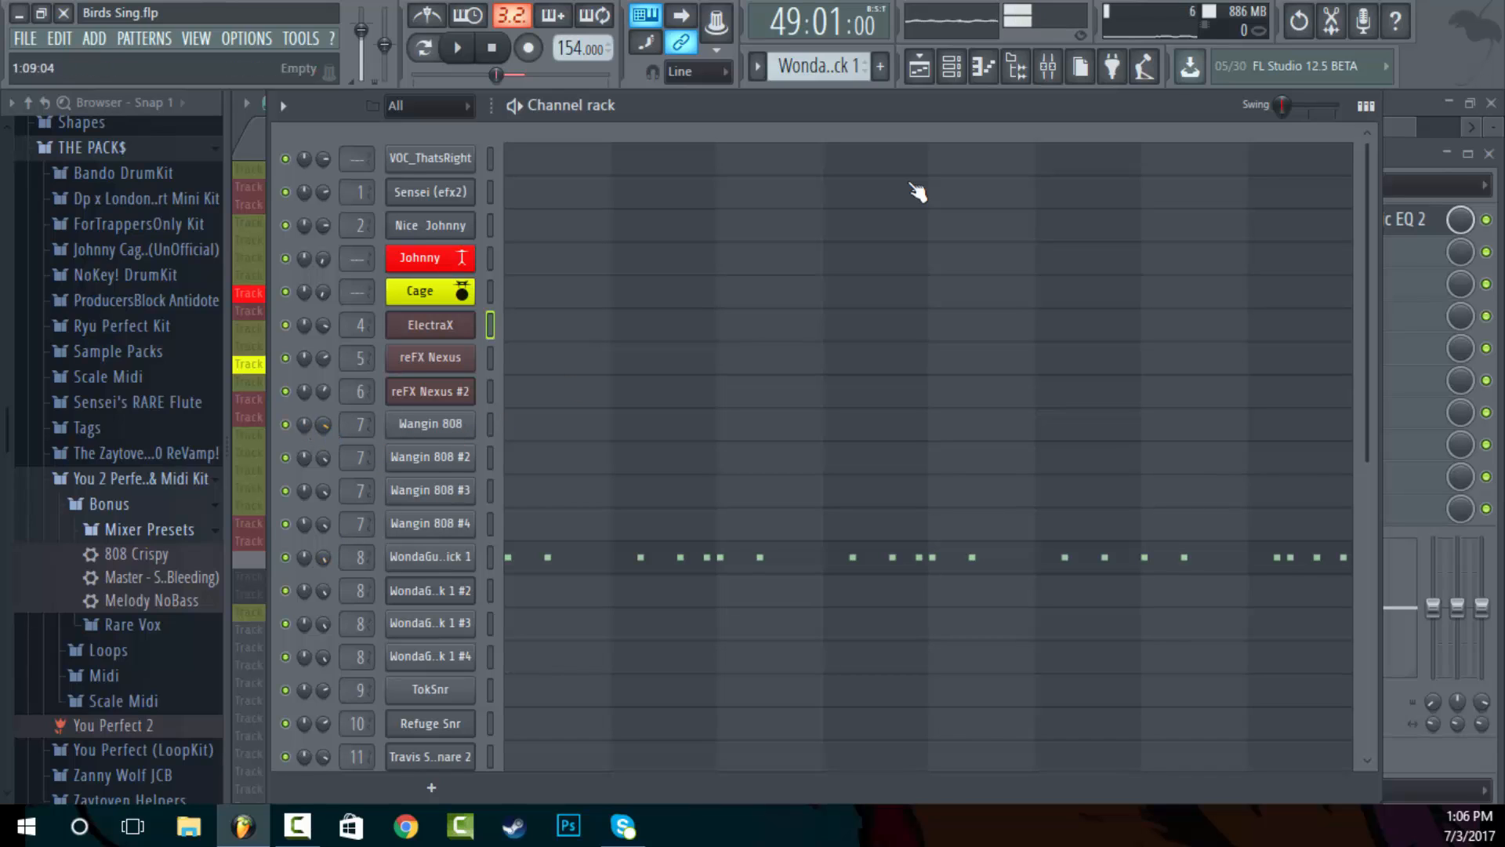
- Reset the channel volume of Wangin 808 #2 and raise it again while playing it with the kick
key("space")
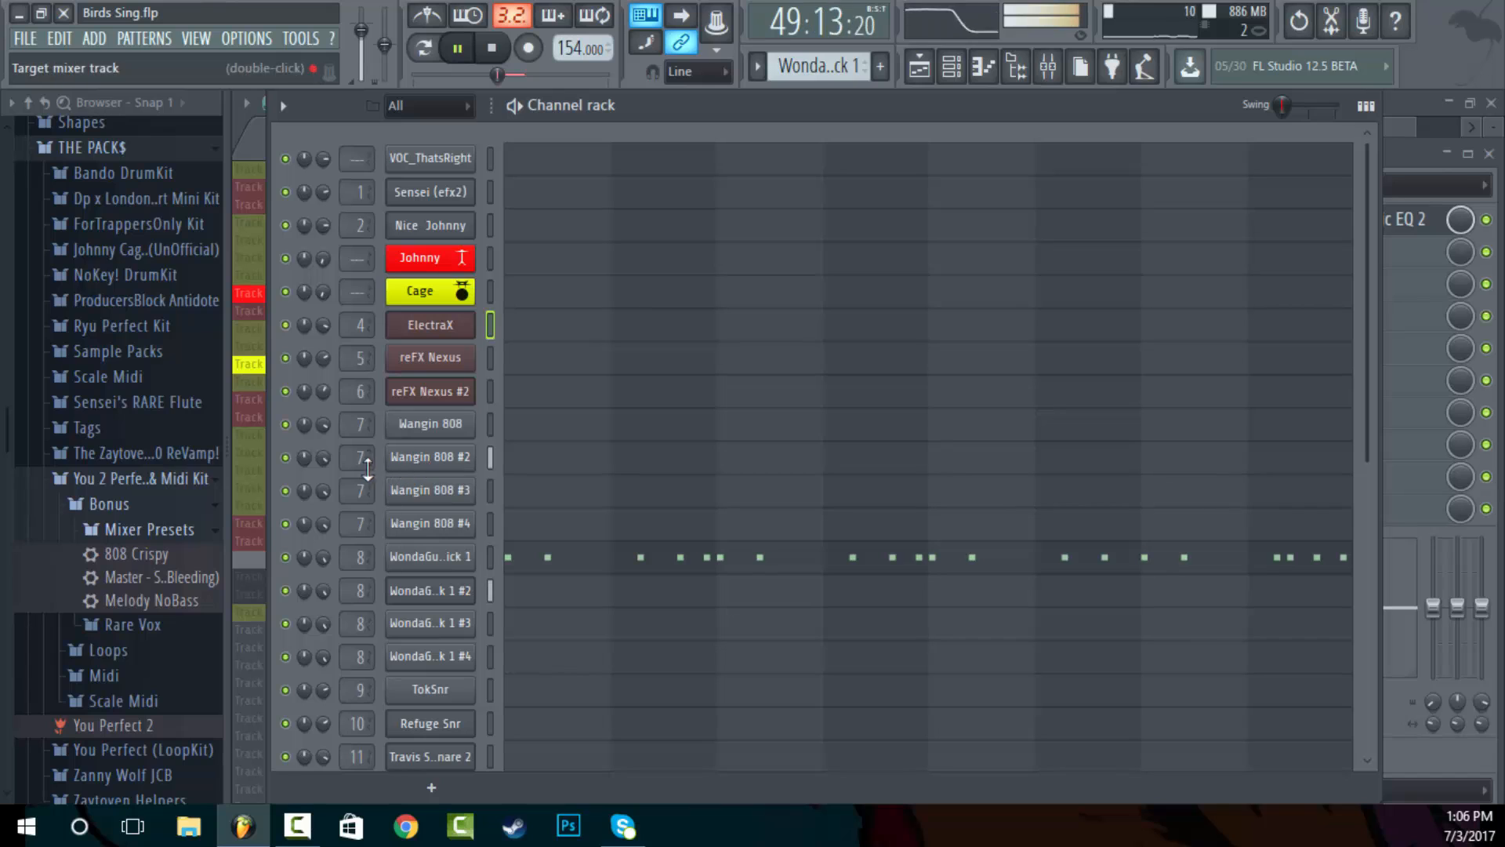
key("space")
right_click(322, 458)
left_click(351, 473)
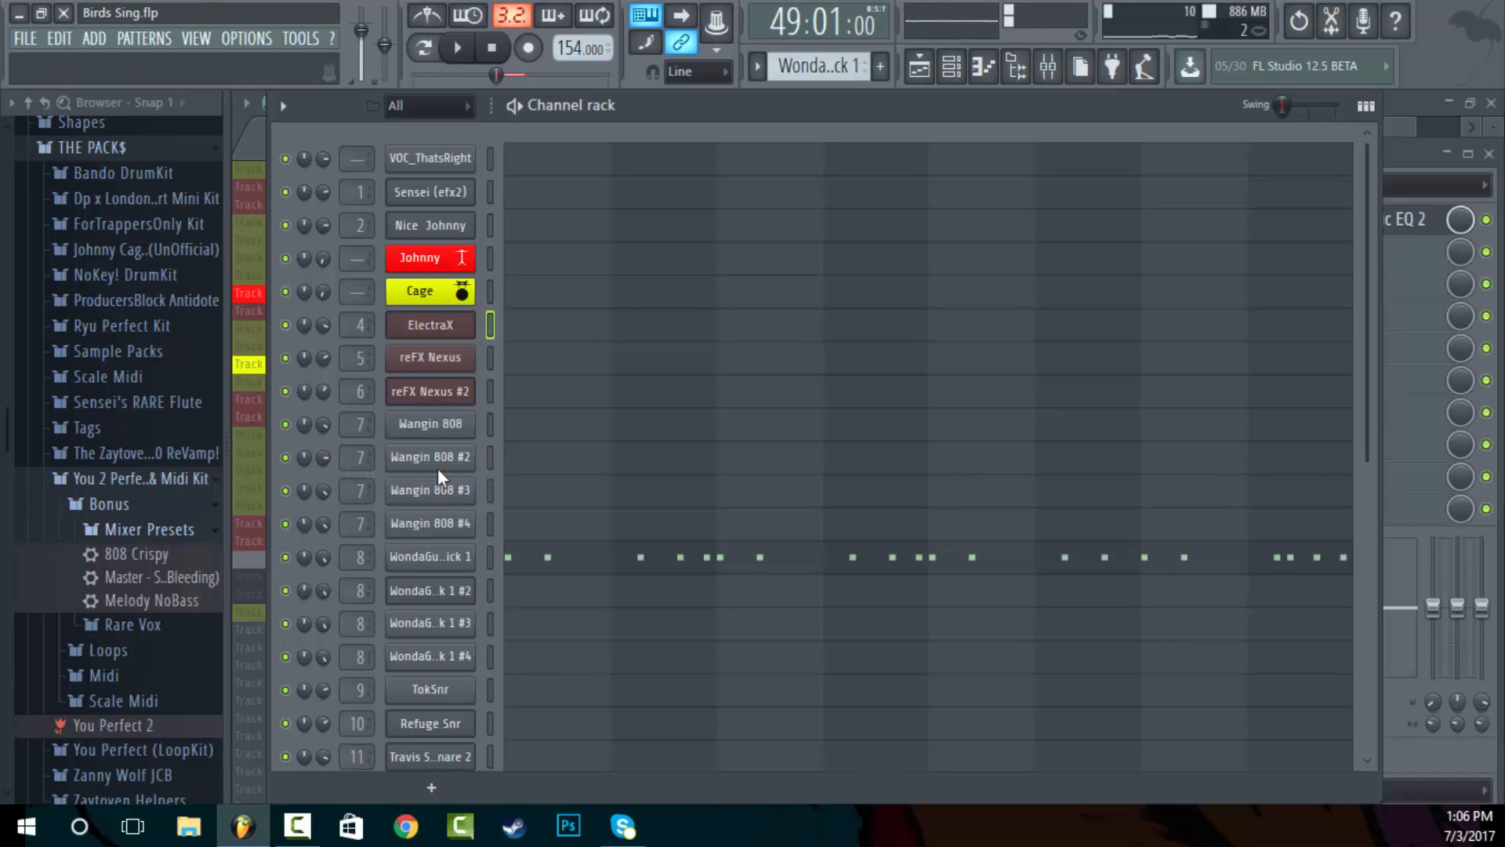
key("space")
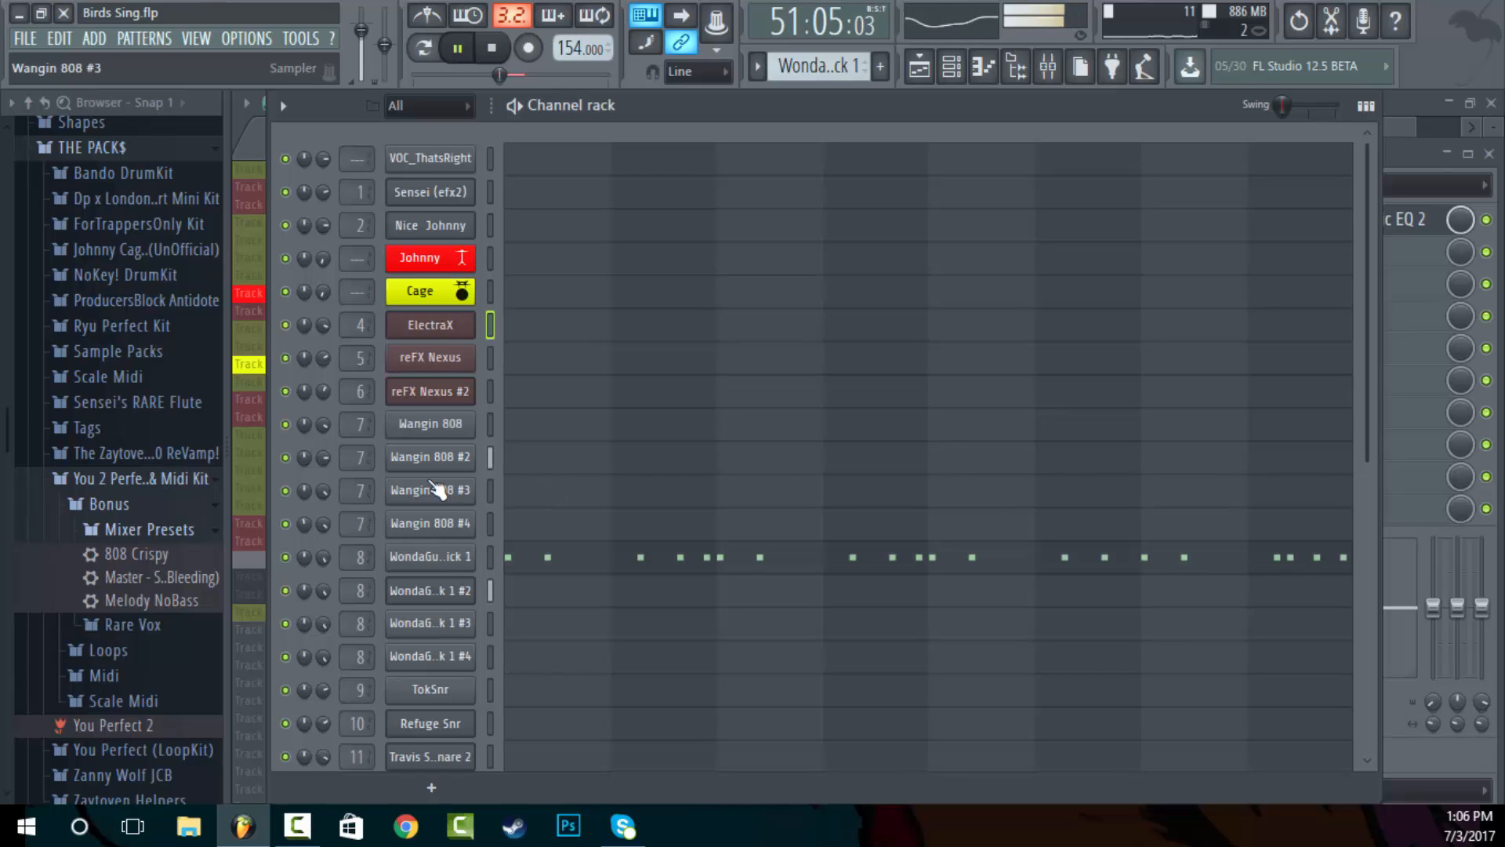
left_click_drag(322, 458, 322, 434)
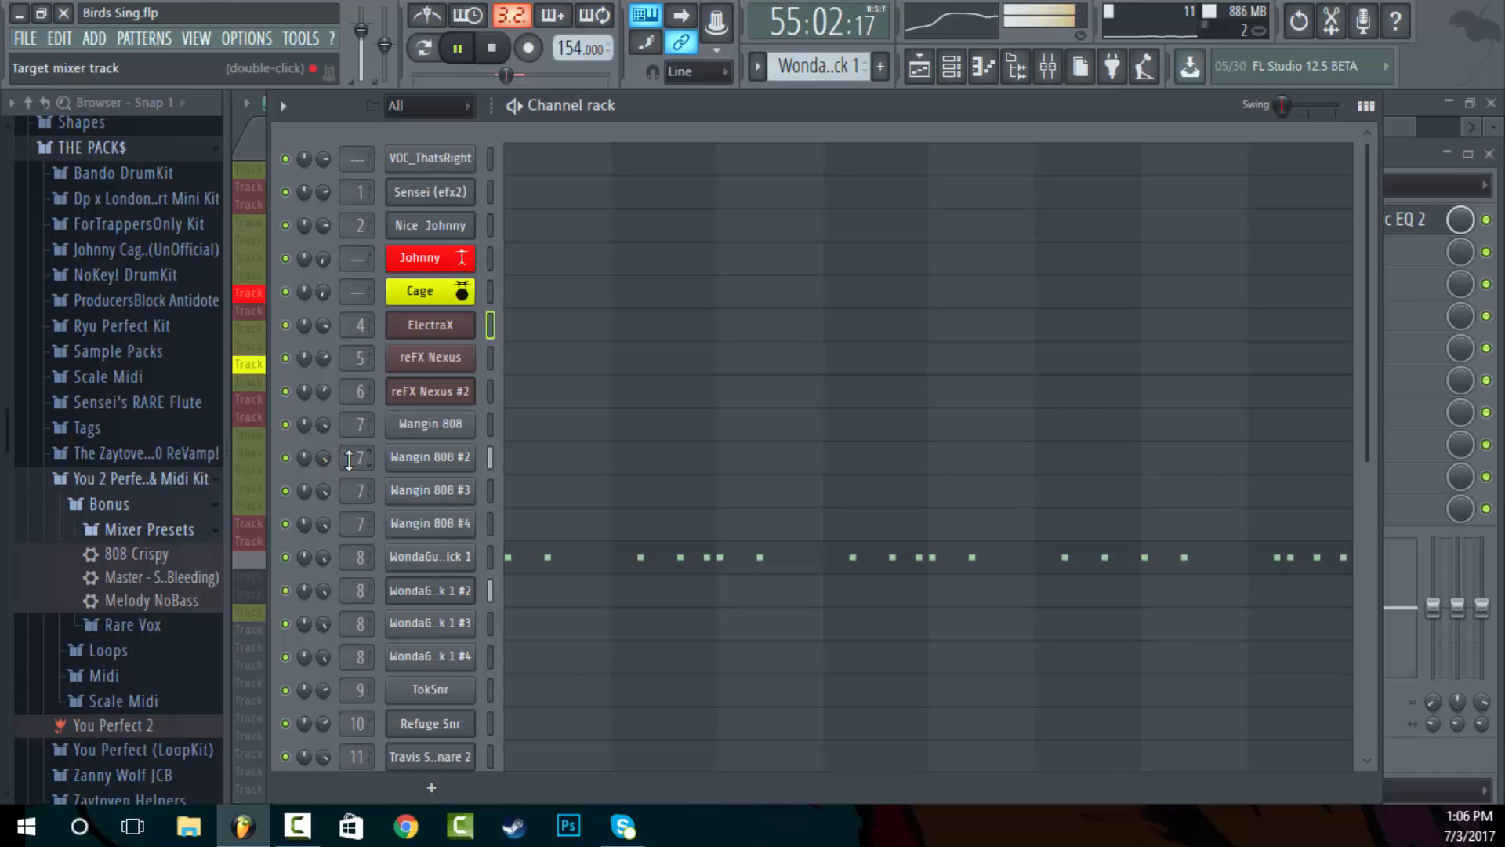
key("space")
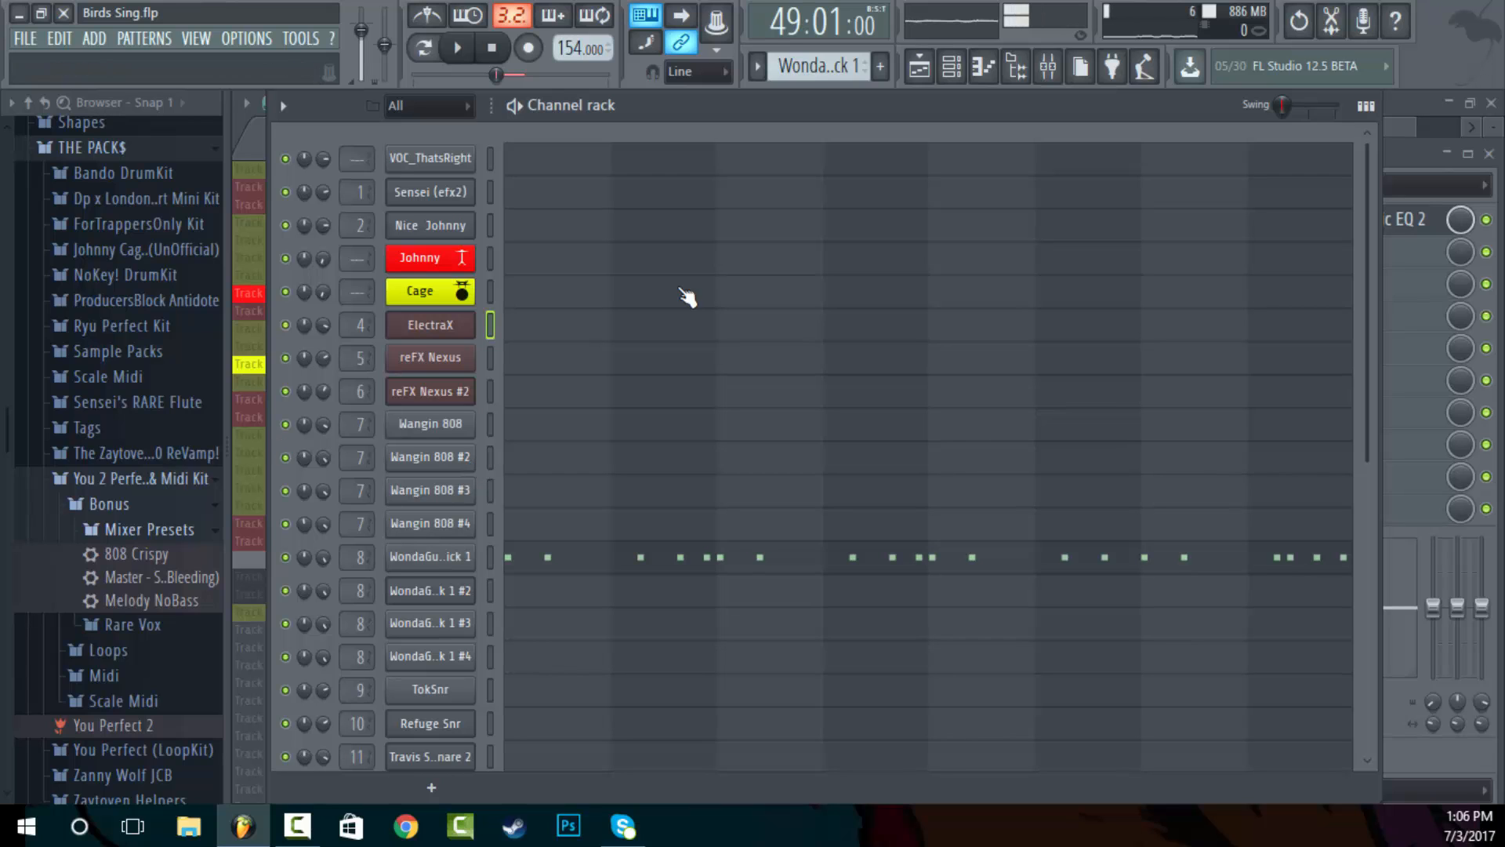
- Review the 808 and kick levels in the mixer and channel rack, and return to the playlist
left_click(1049, 69)
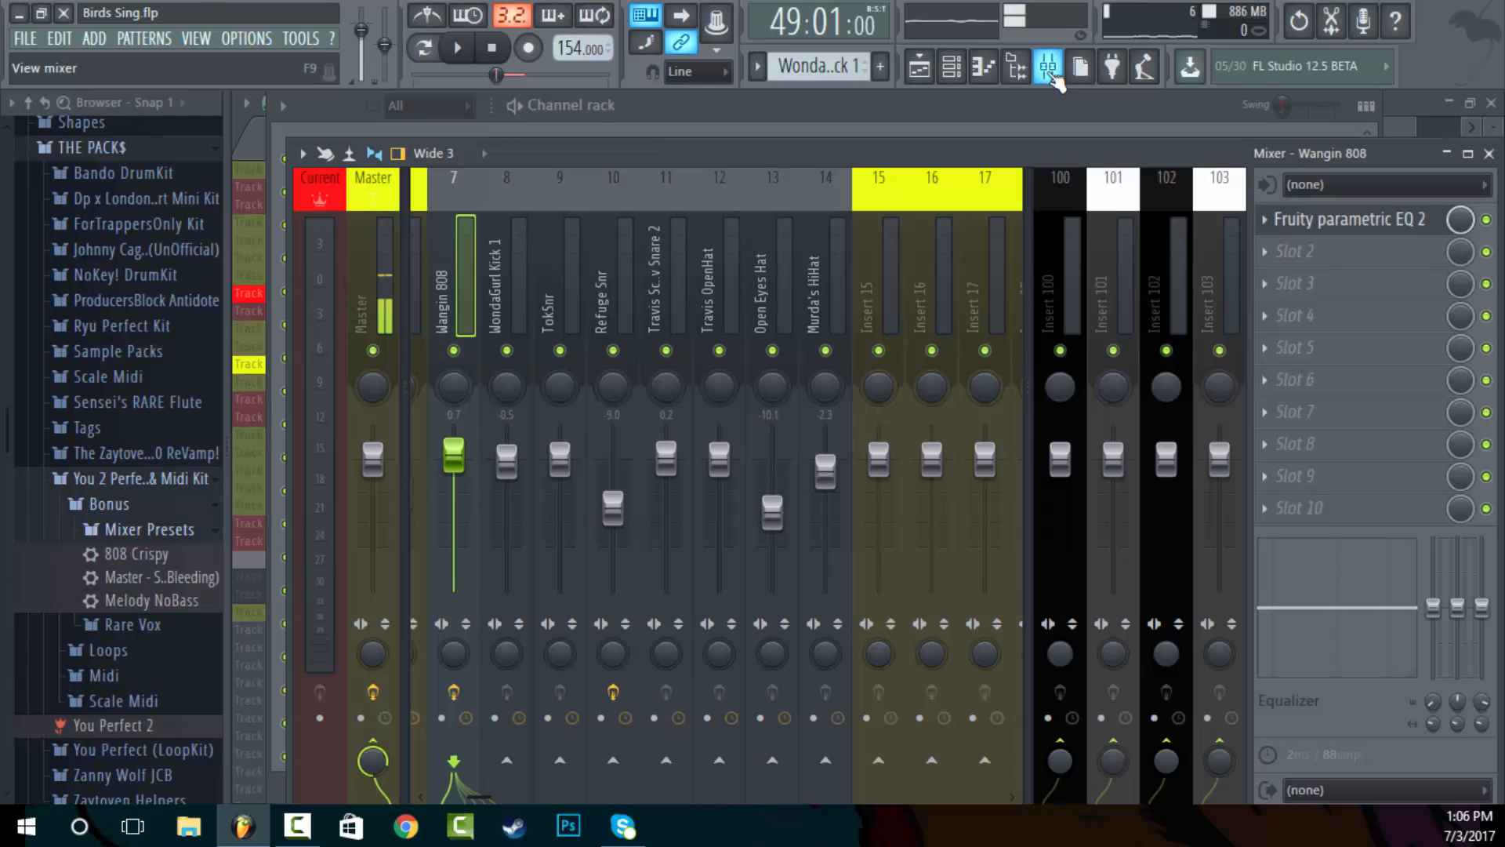
left_click(964, 105)
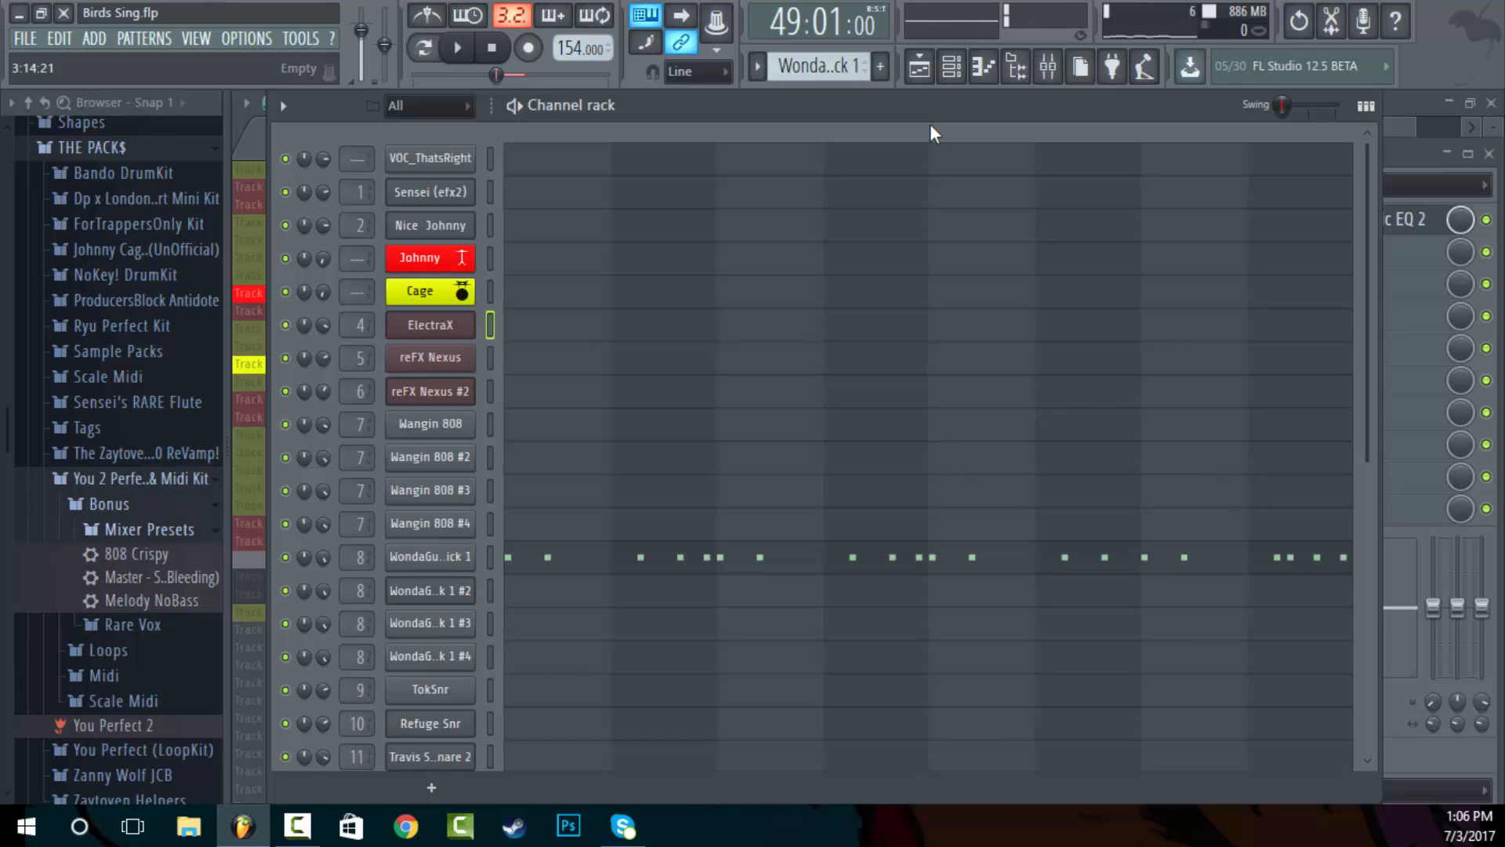
left_click(1051, 77)
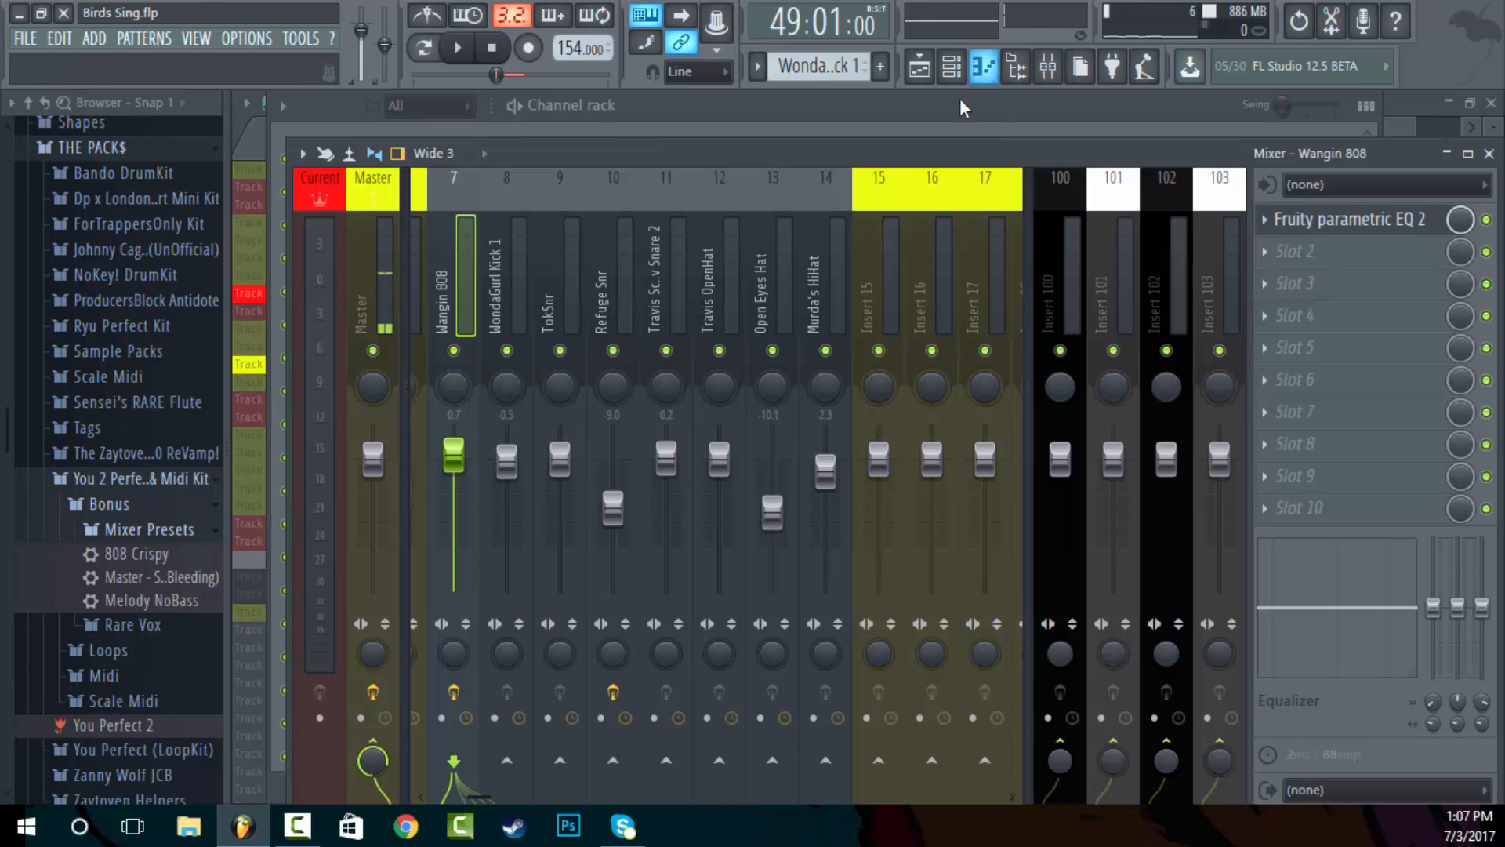
key("F6")
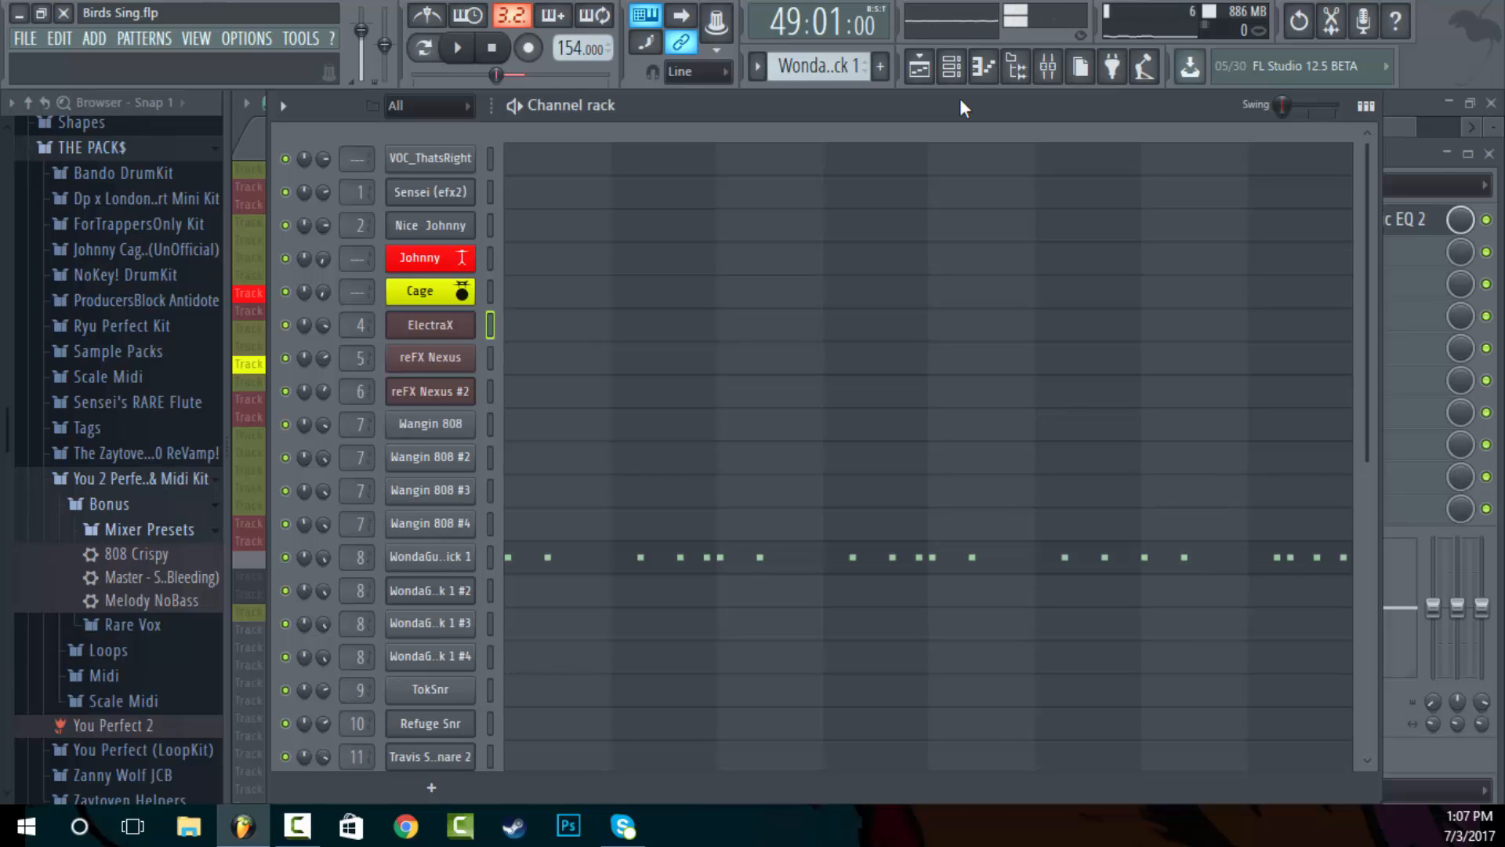
left_click(919, 67)
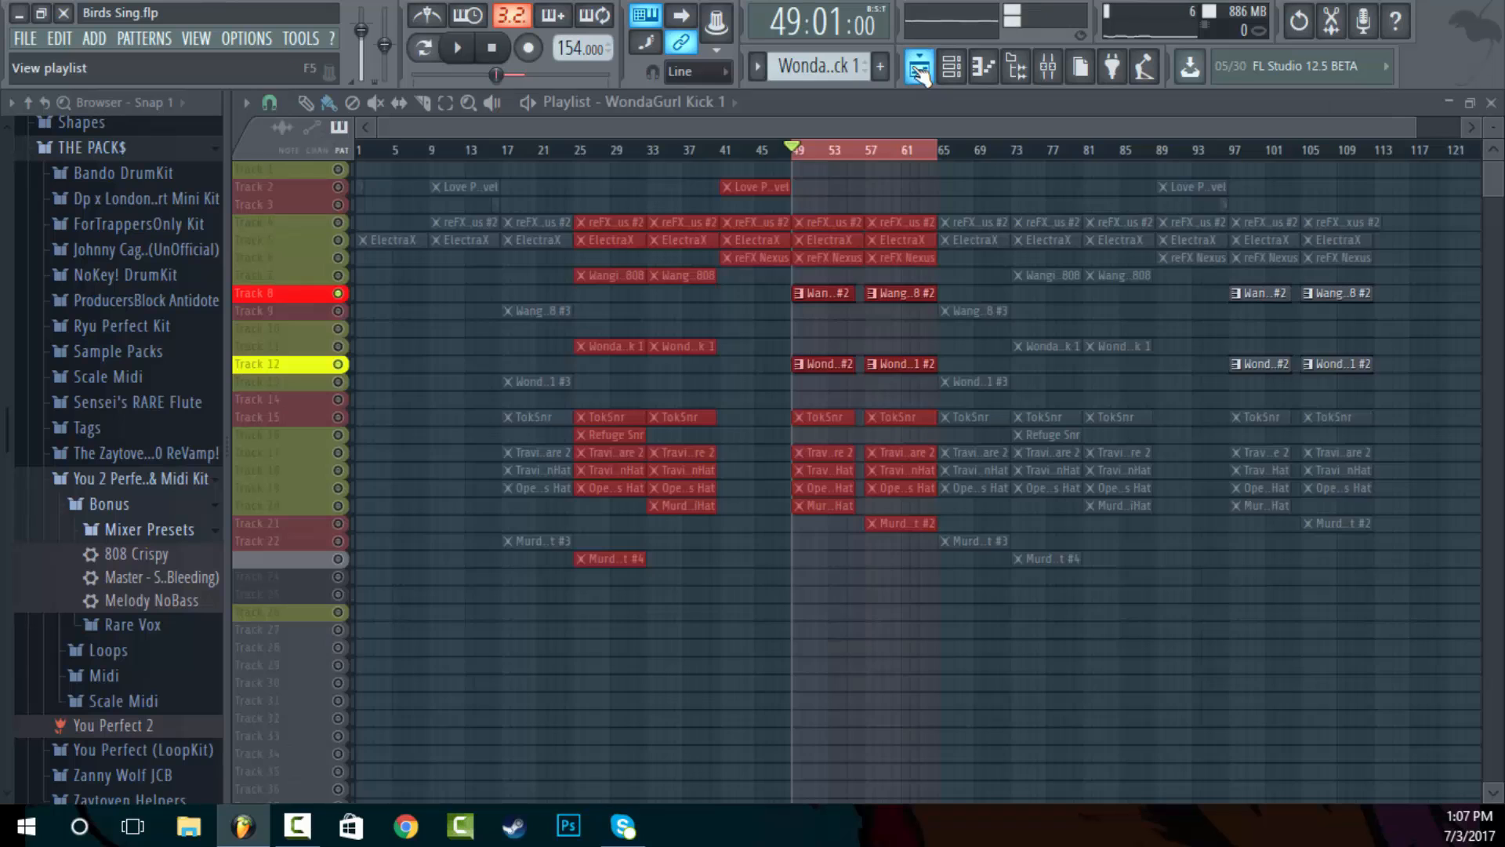
- Solo playlist tracks 18 to 21 containing the hi-hats and audition them from bar 49
right_click(338, 453)
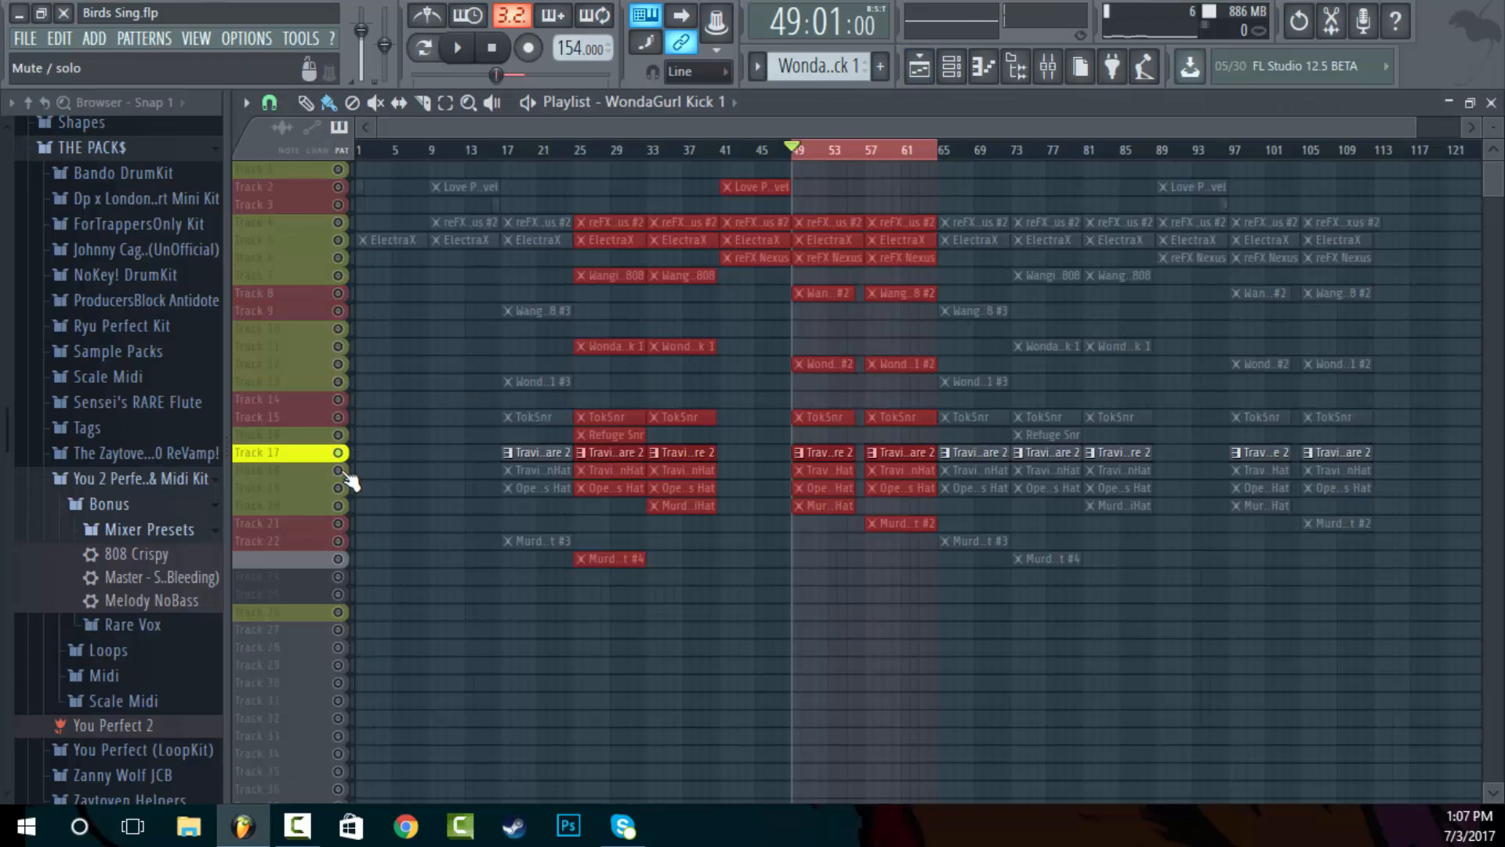
right_click(338, 471)
left_click(338, 488)
left_click(338, 506)
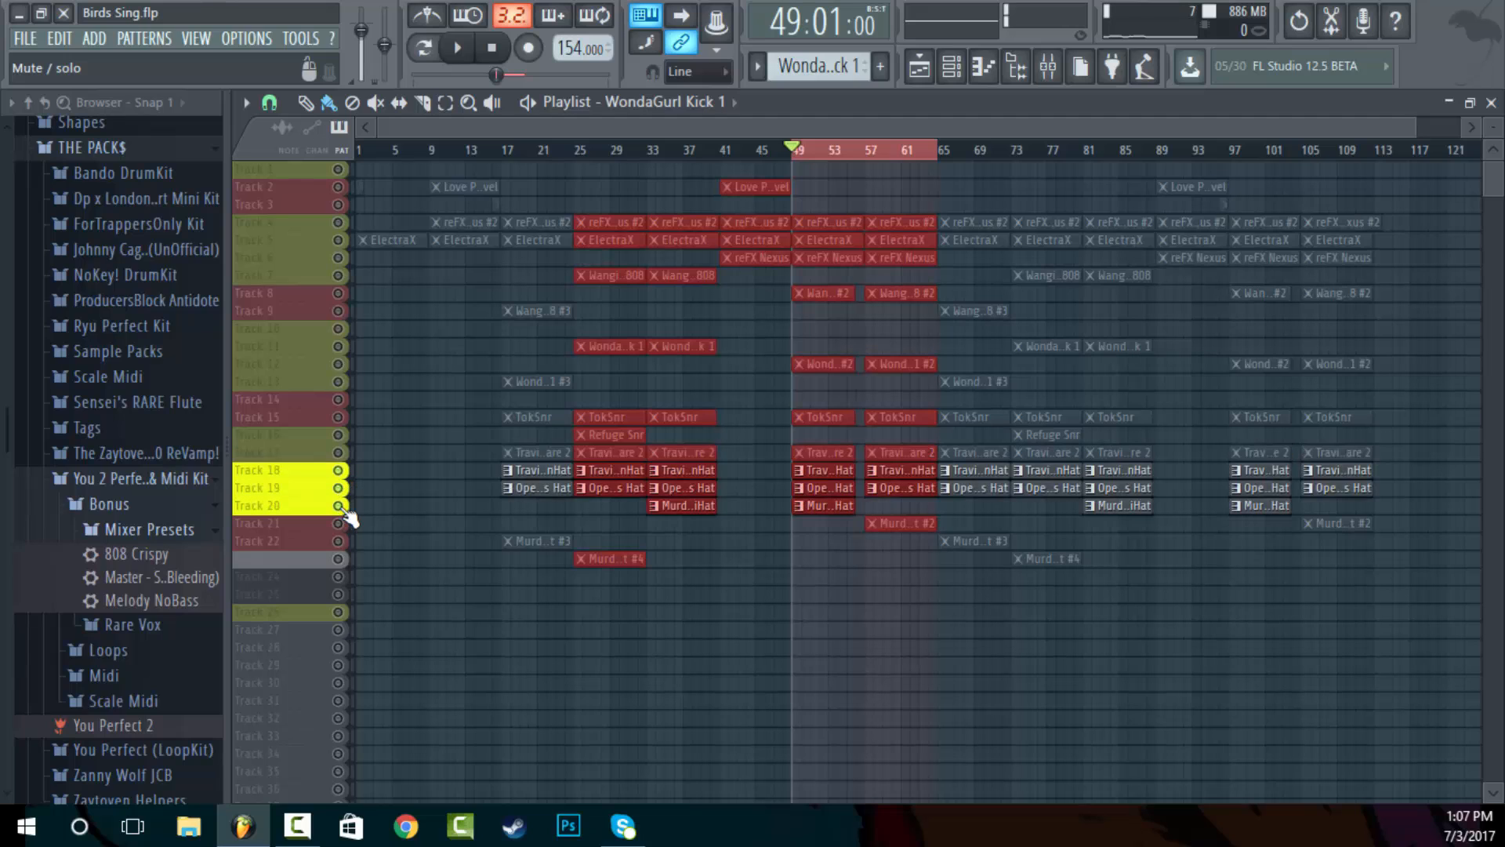
left_click(338, 523)
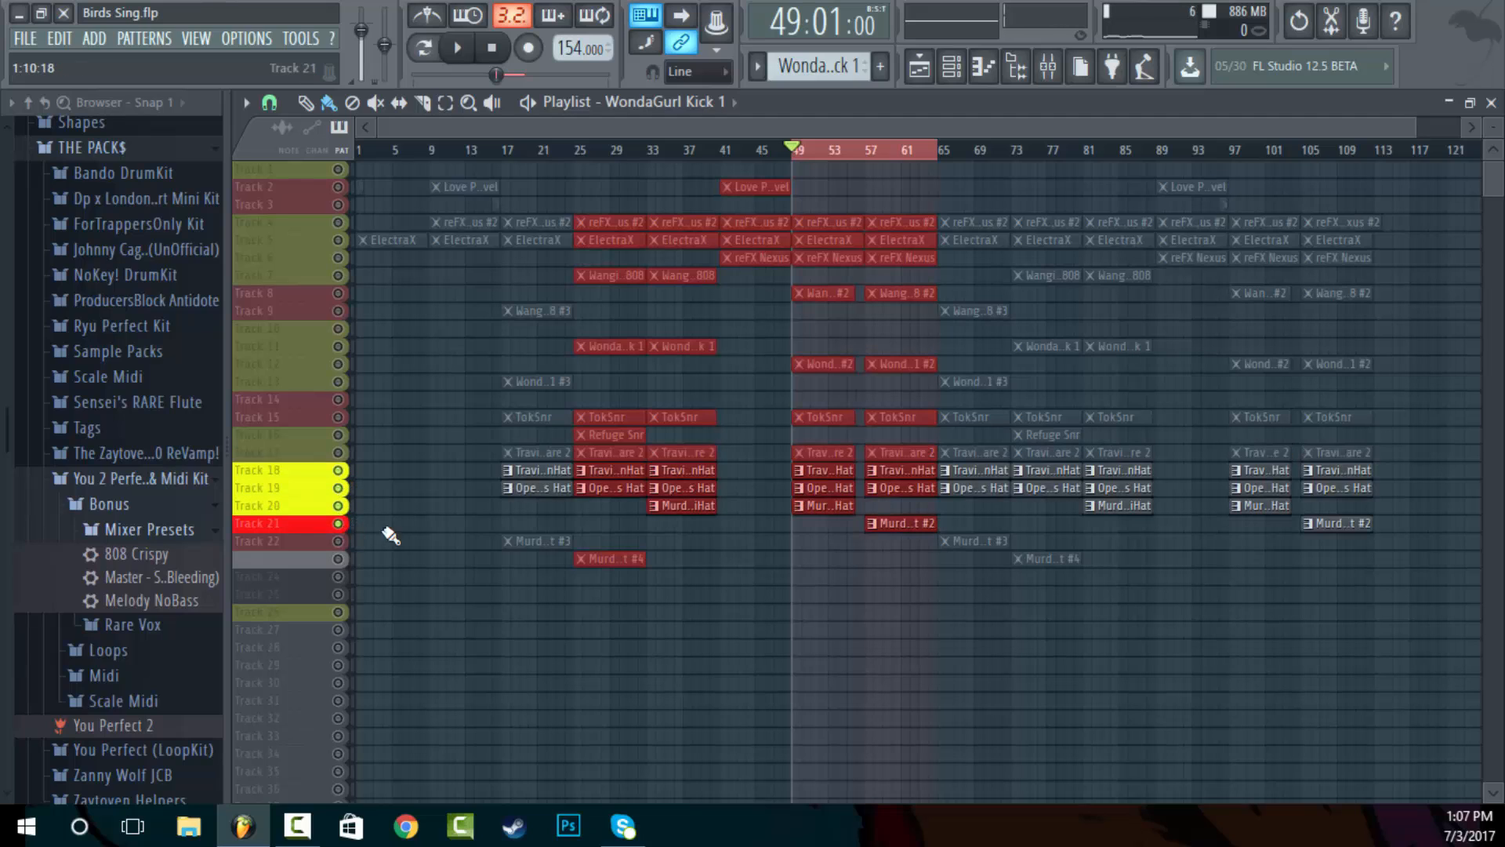
key("space")
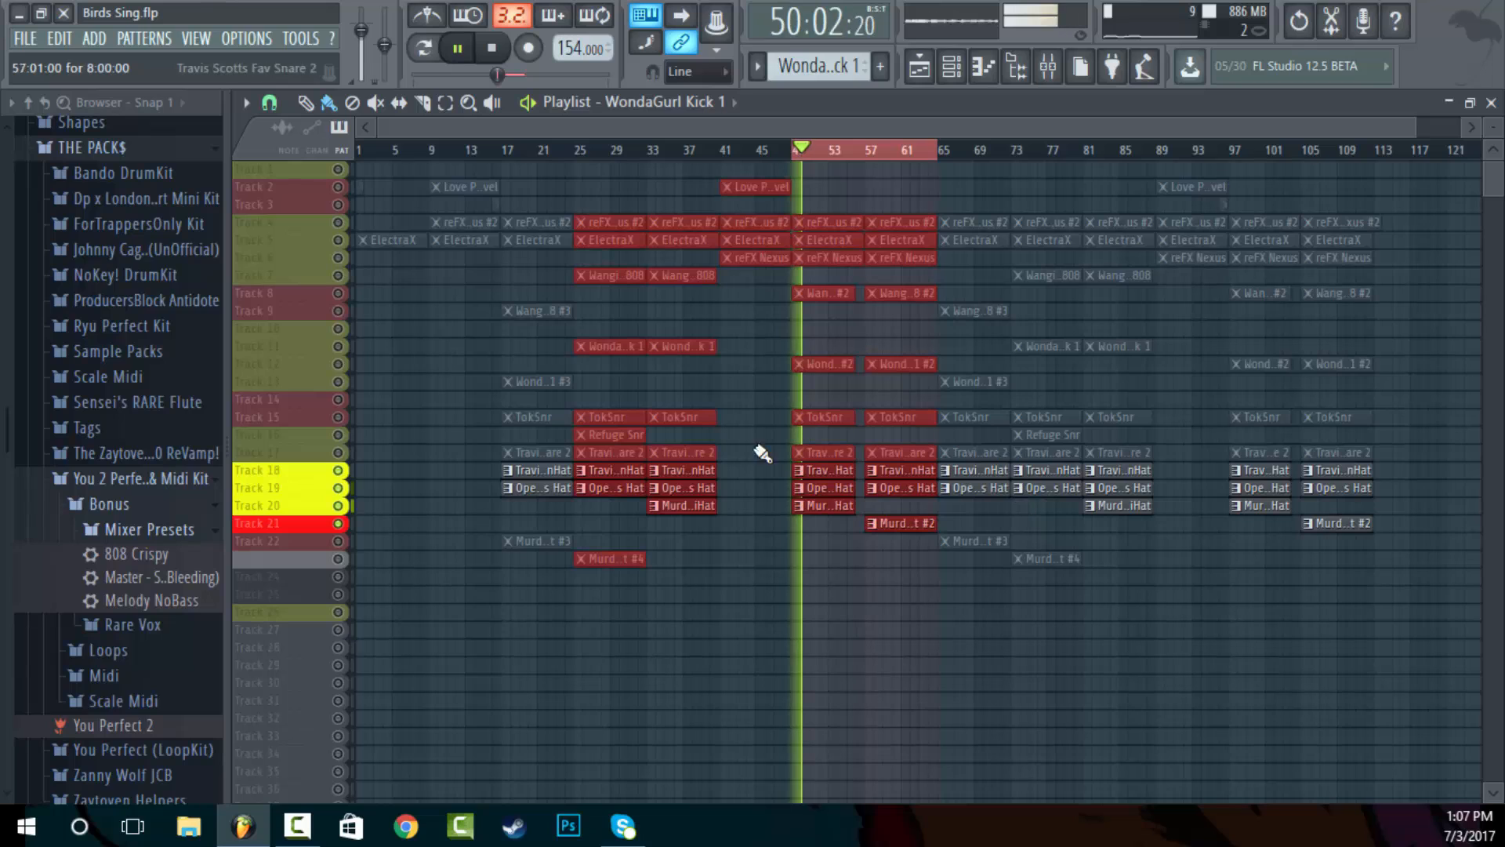
key("space")
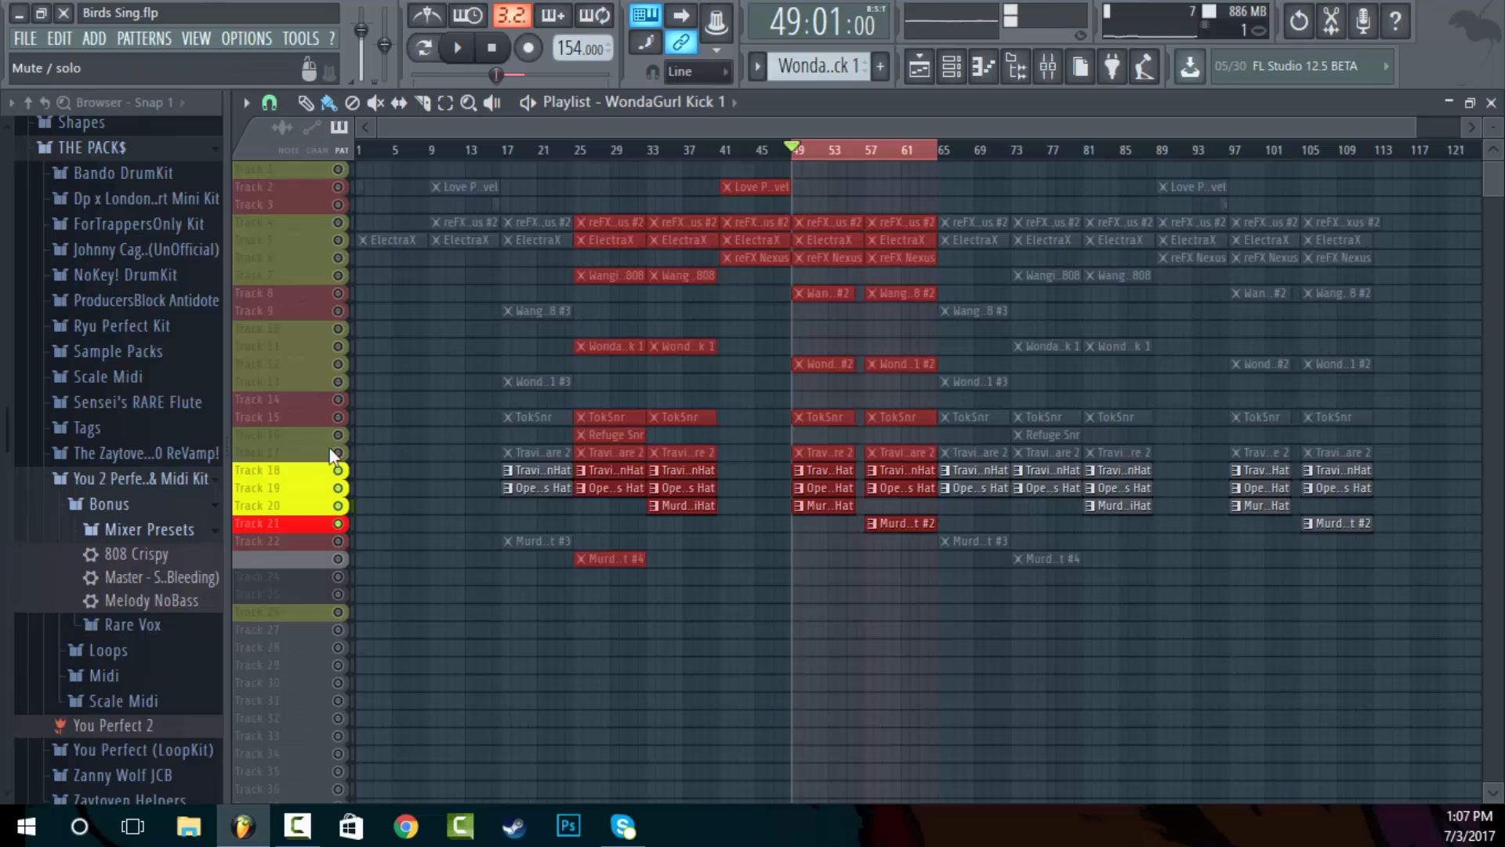
- Unmute playlist tracks 15, 16, 17 and 23, and select the section from bar 25 to bar 41
left_click(338, 452)
left_click(338, 435)
left_click(338, 417)
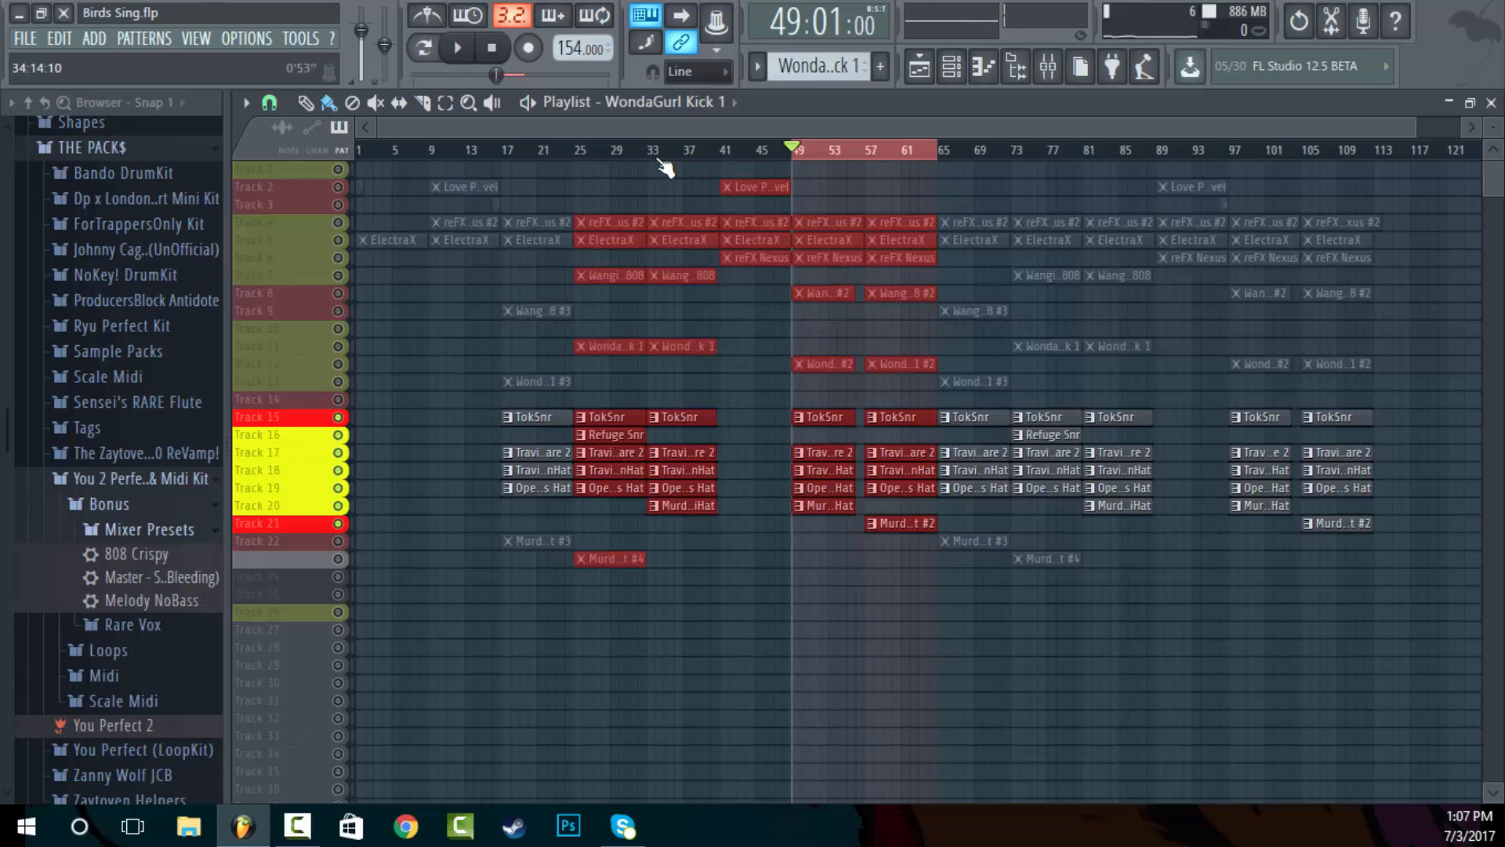
left_click_drag(579, 149, 721, 150)
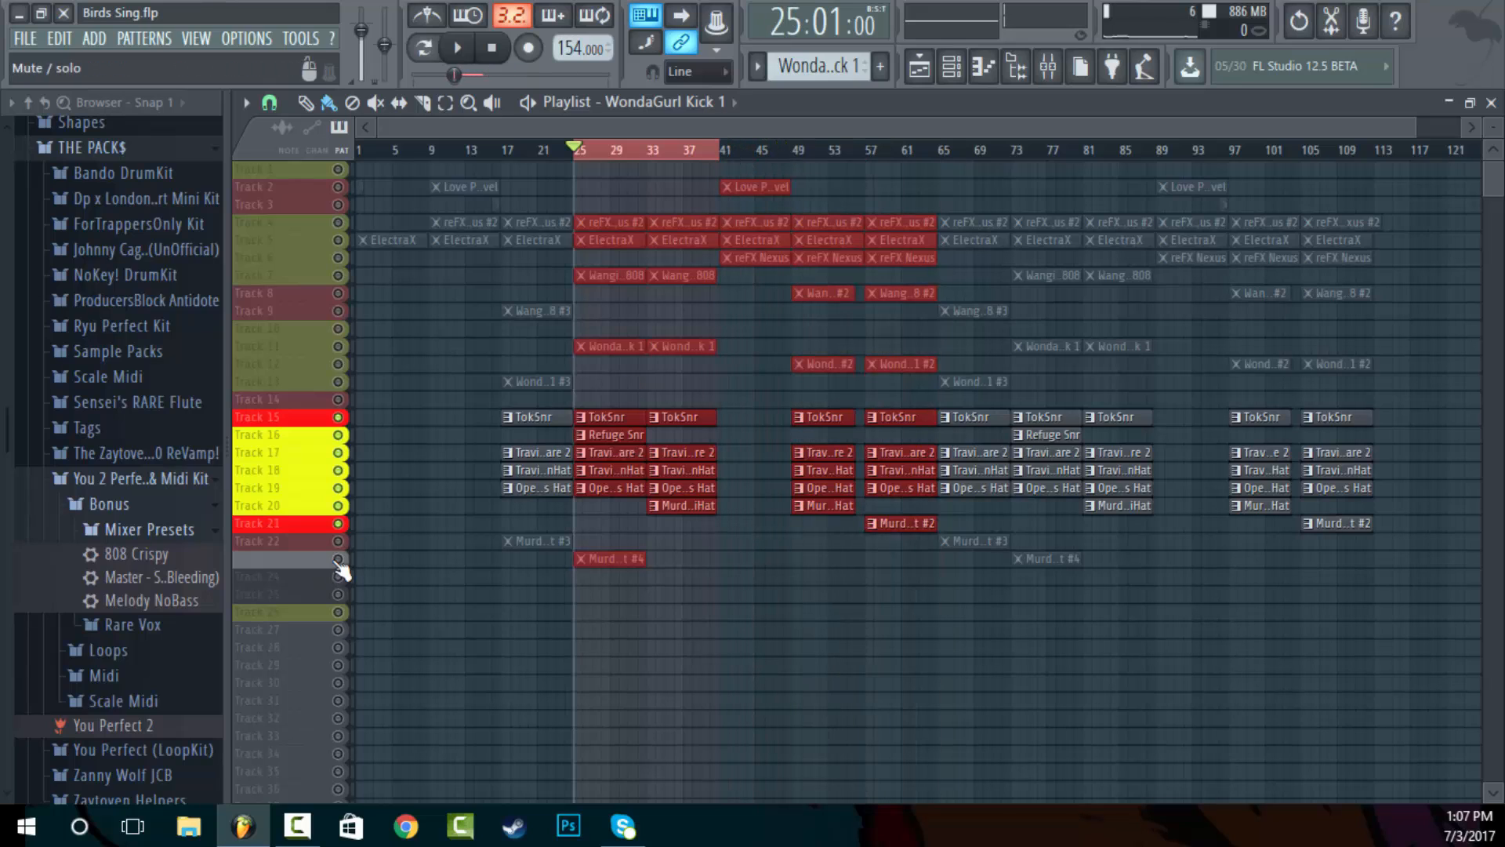
left_click(338, 560)
- Play the selected drum section while checking the snare and hat levels in the mixer
key("space")
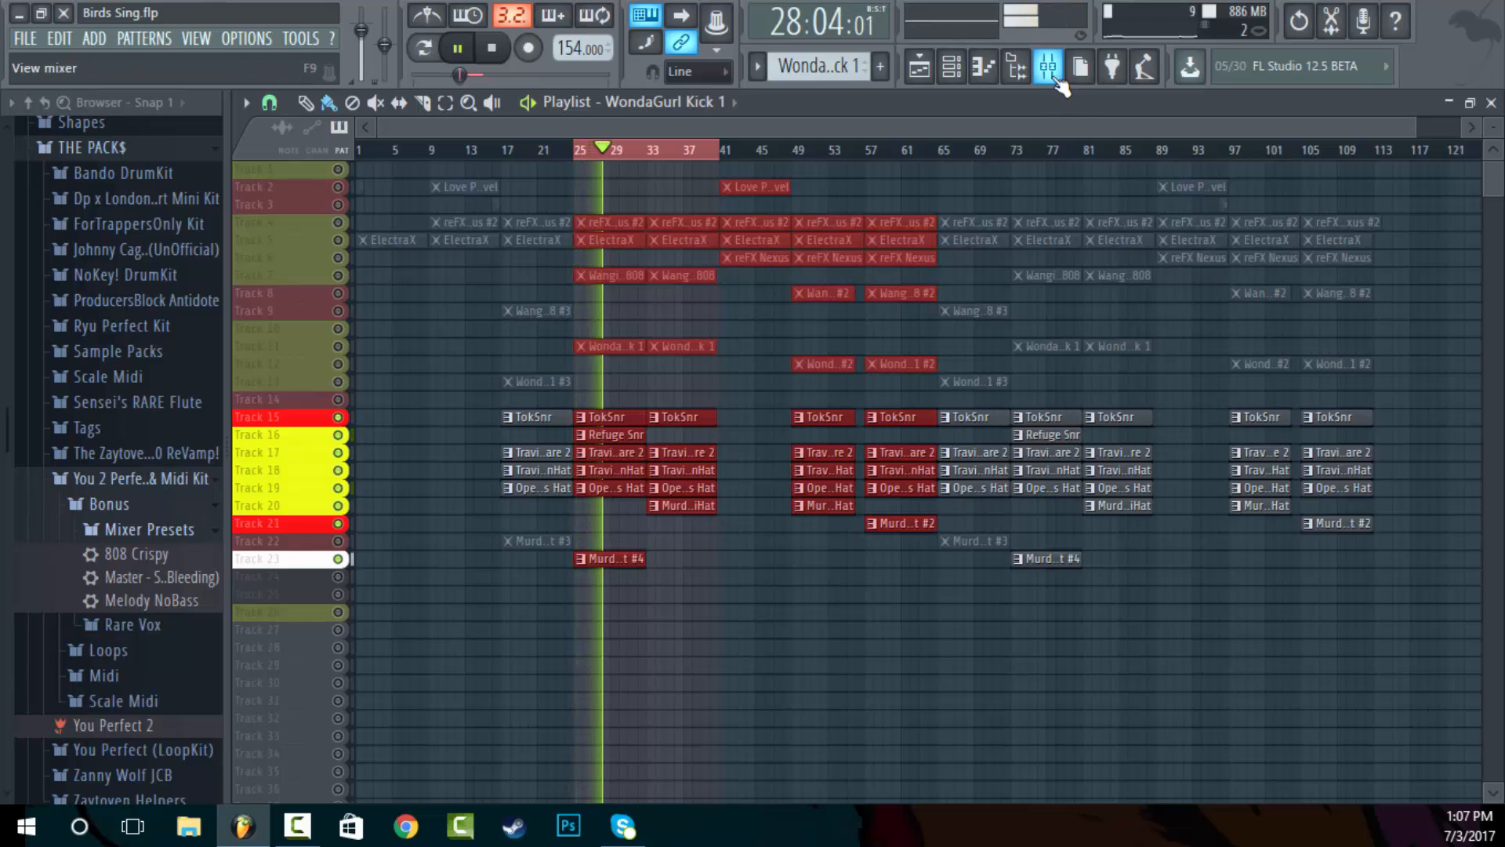
left_click(1051, 71)
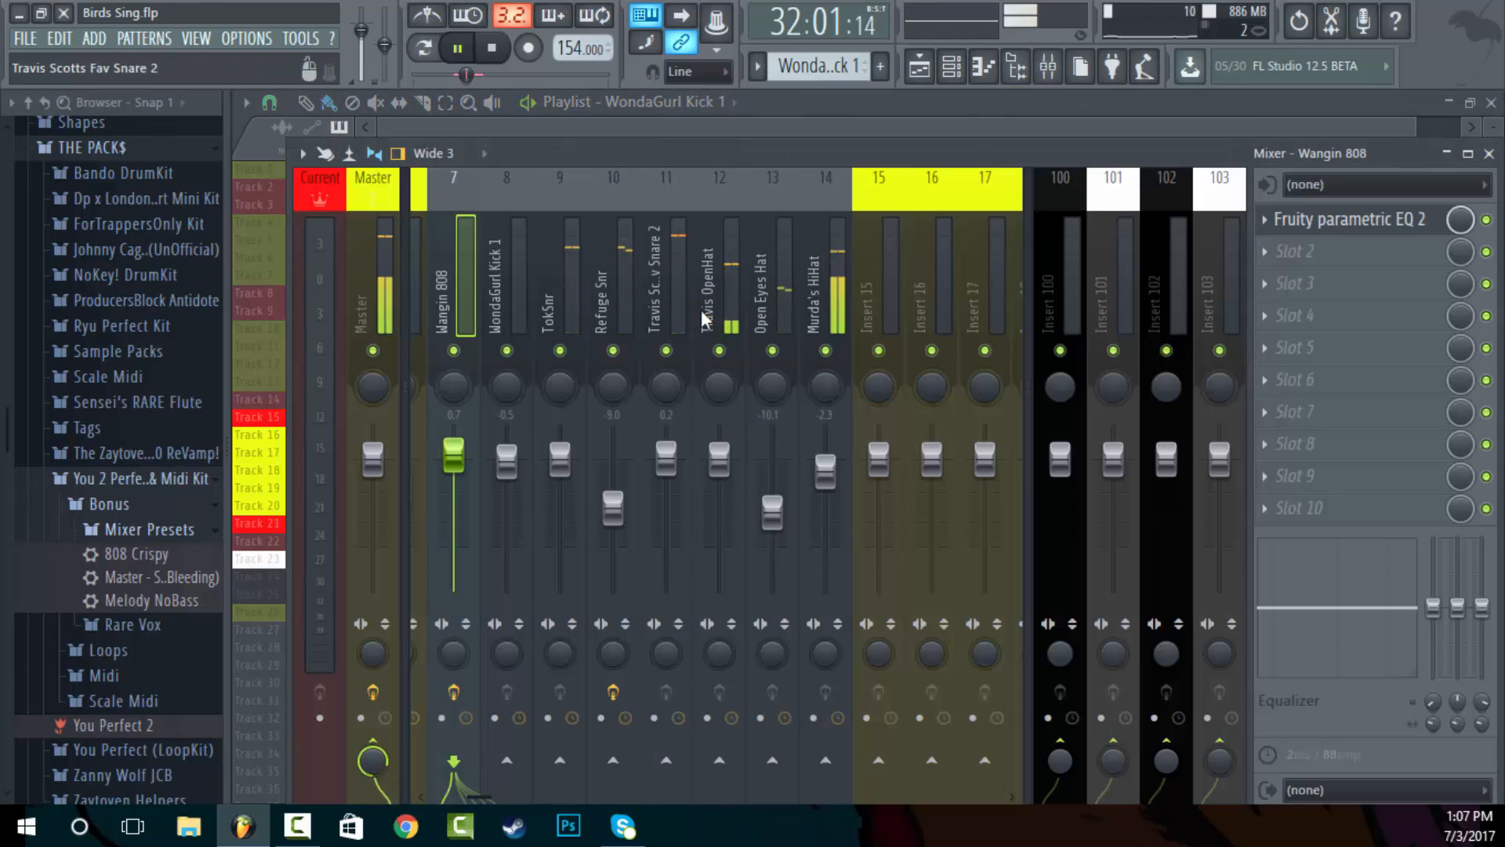
key("space")
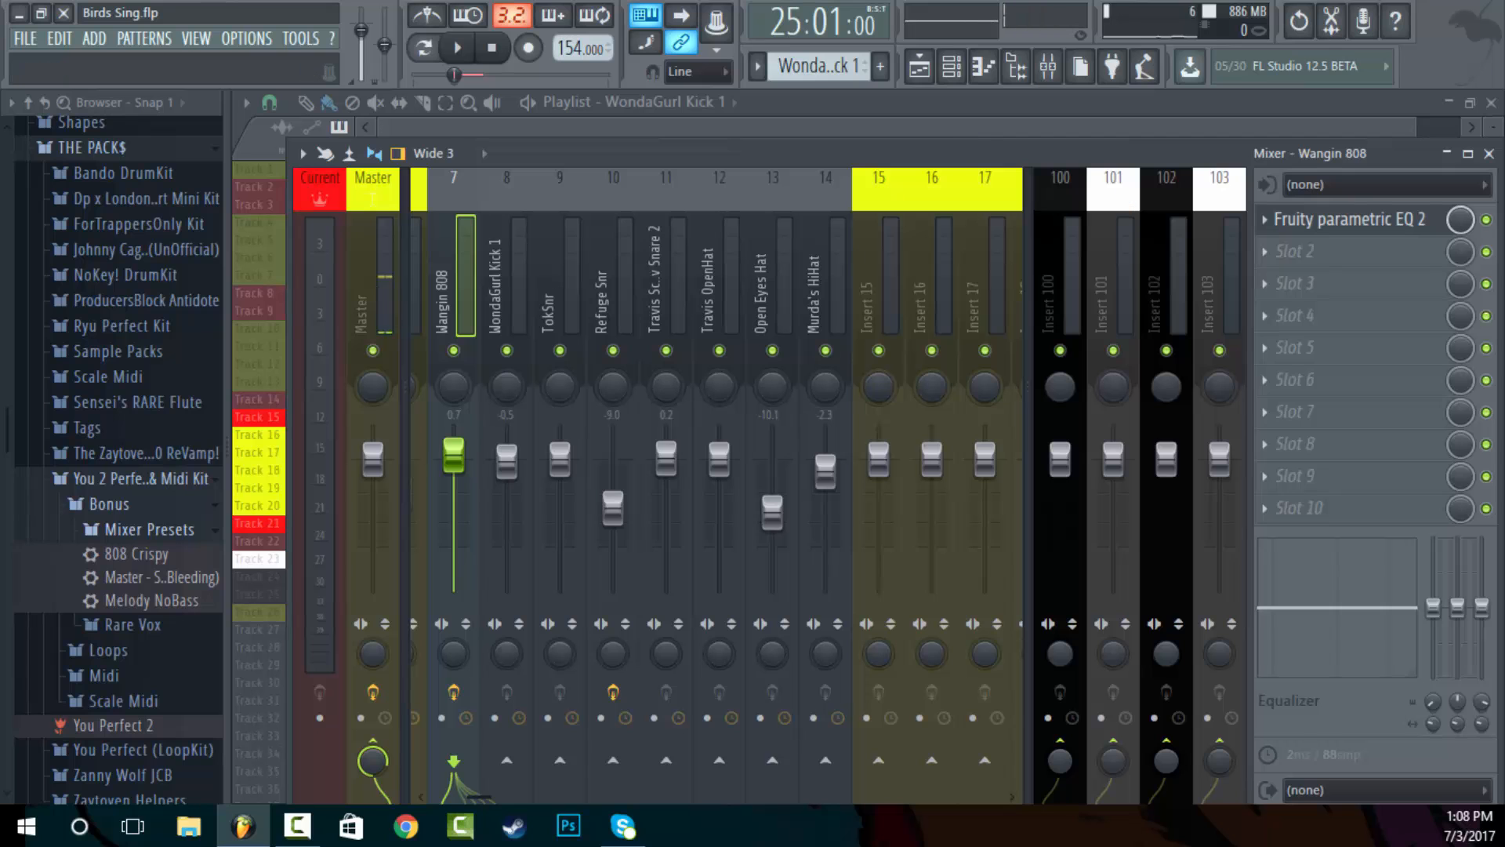
- Review the snare and hat channel volumes in the channel rack against the mixer, and audition the drums
left_click(951, 67)
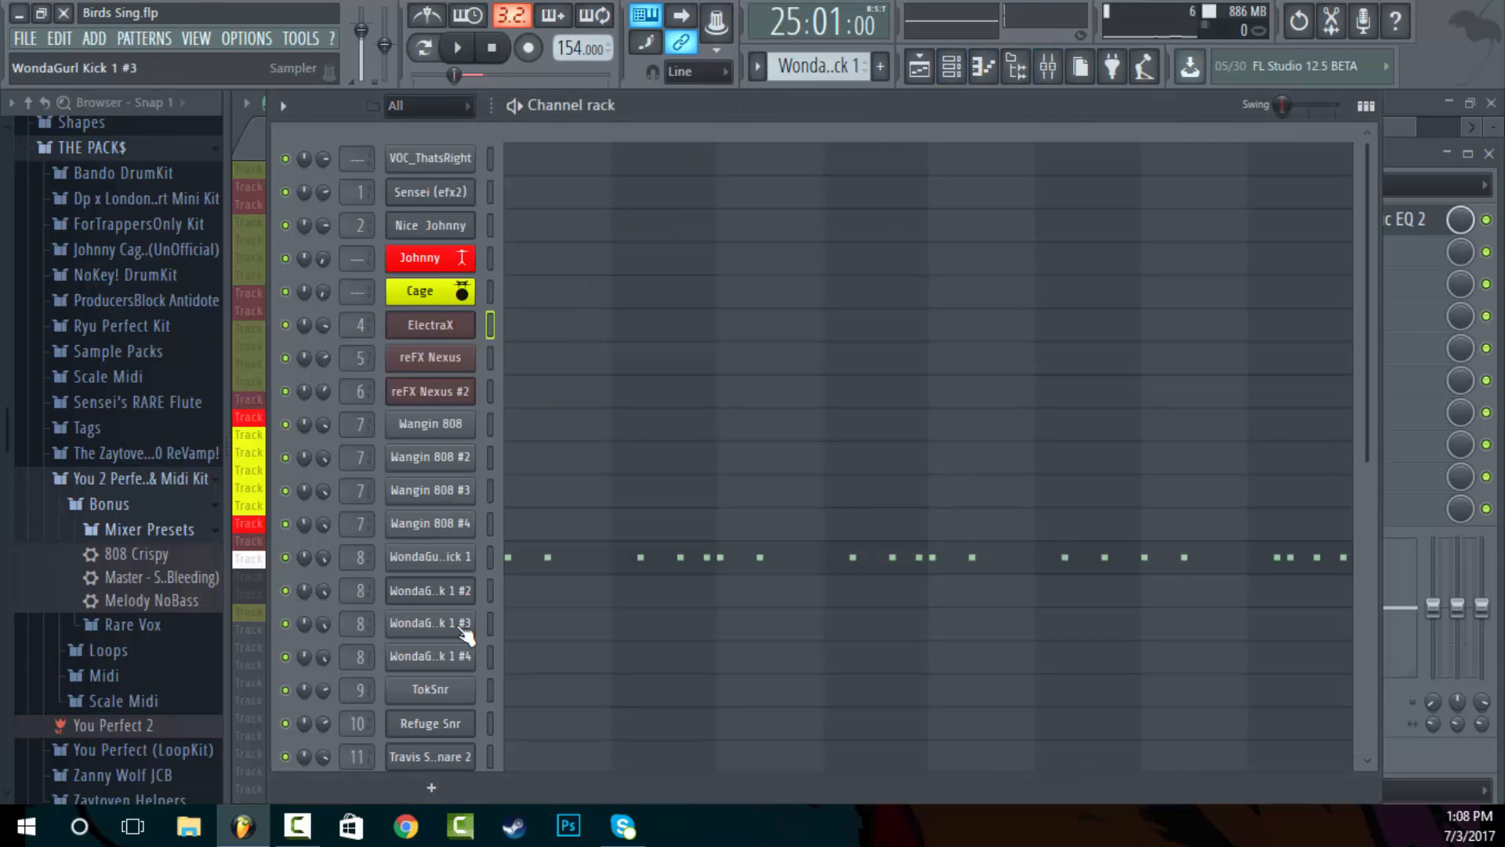
scroll(464, 635, "down", 2)
scroll(464, 639, "down", 5)
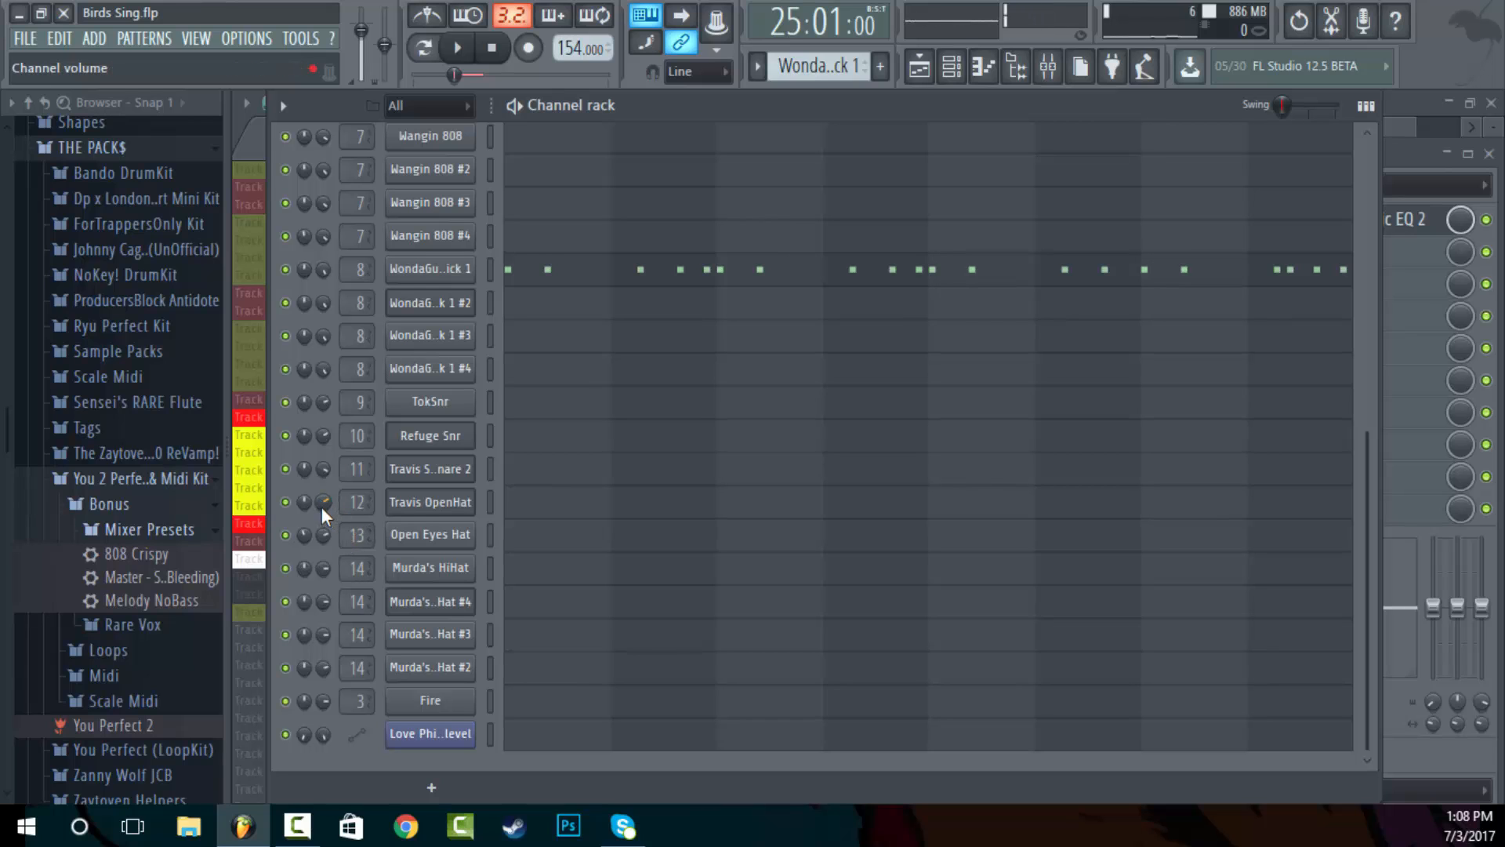
left_click(1049, 69)
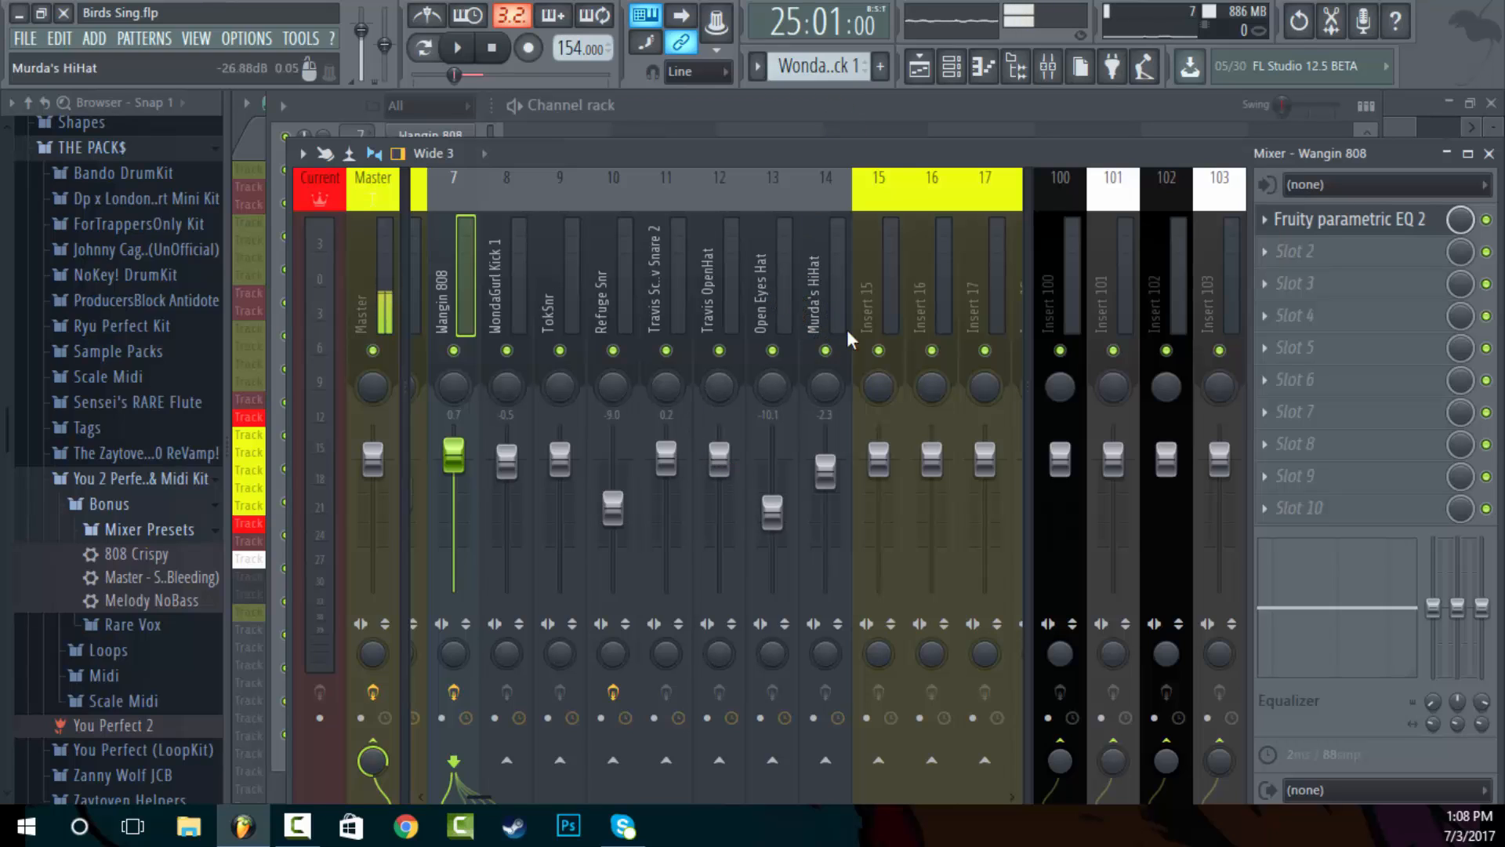
left_click(764, 134)
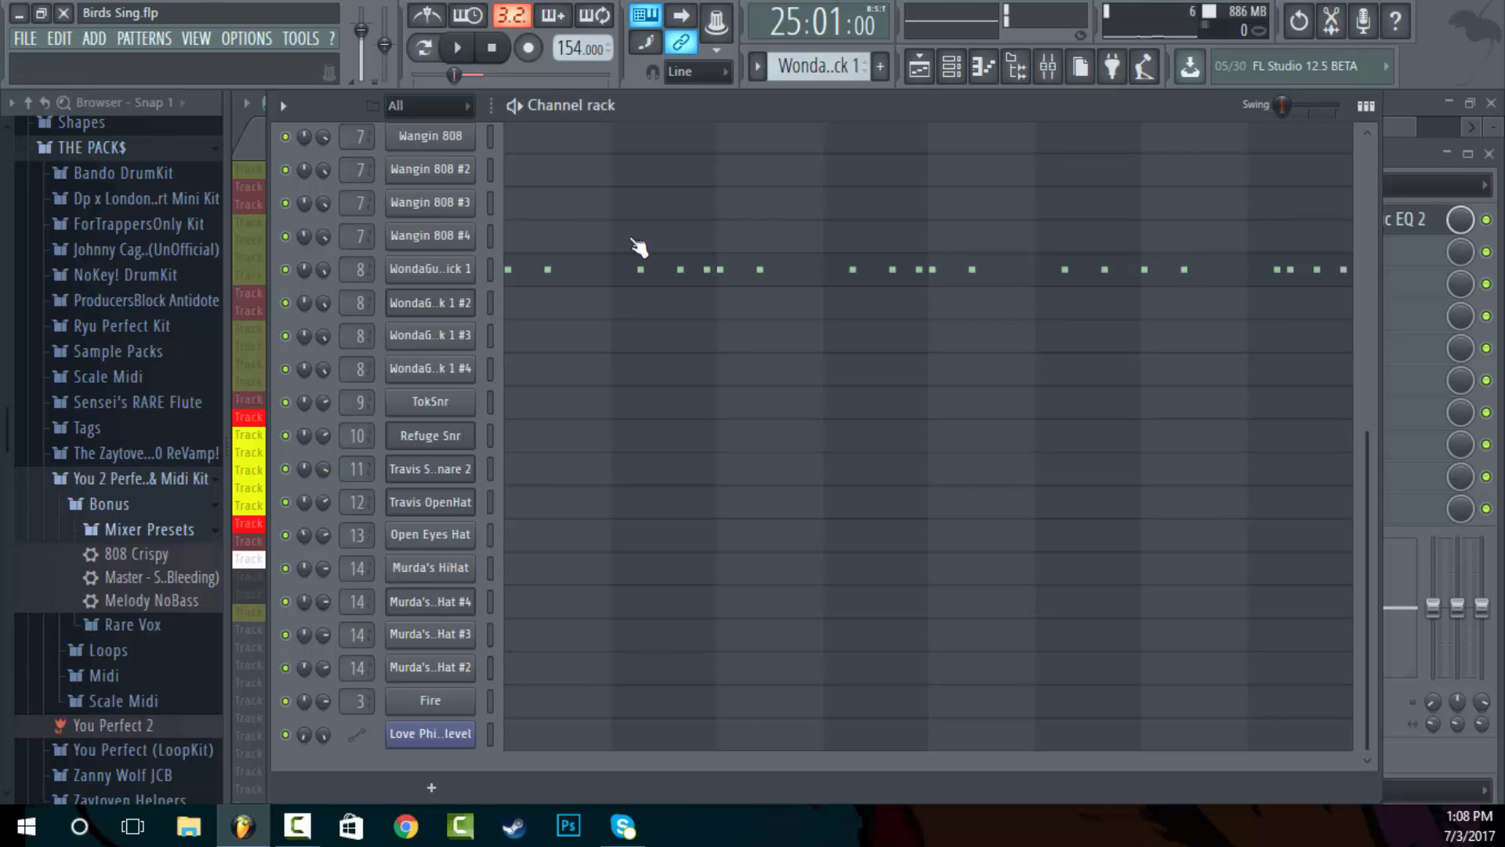
key("space")
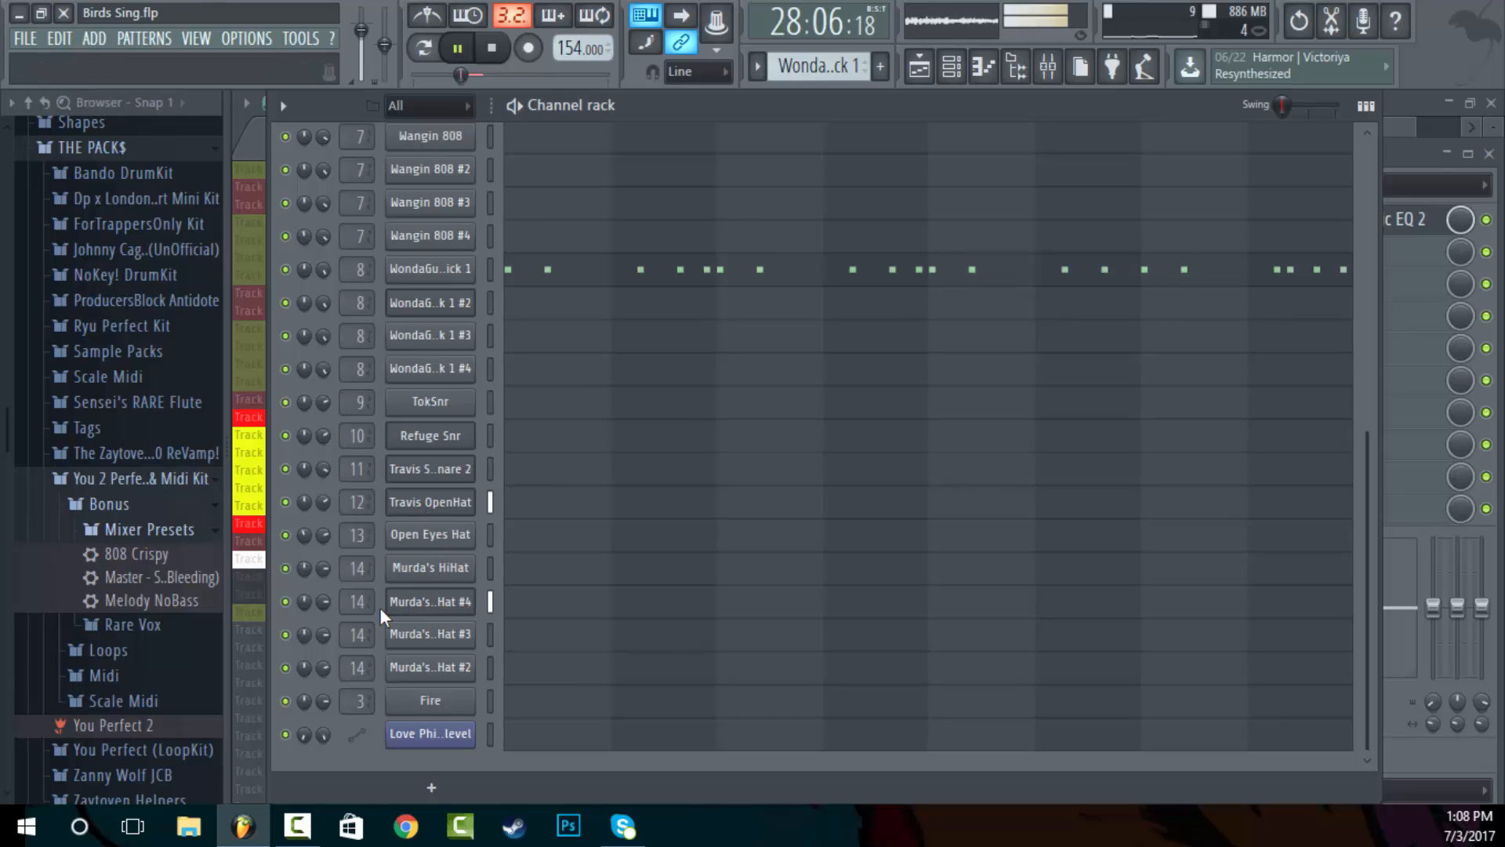
key("space")
- Inspect the miscellaneous channel settings of Murda's HiHat #4 and Open Eyes Hat, and replay the drum section
left_click(424, 606)
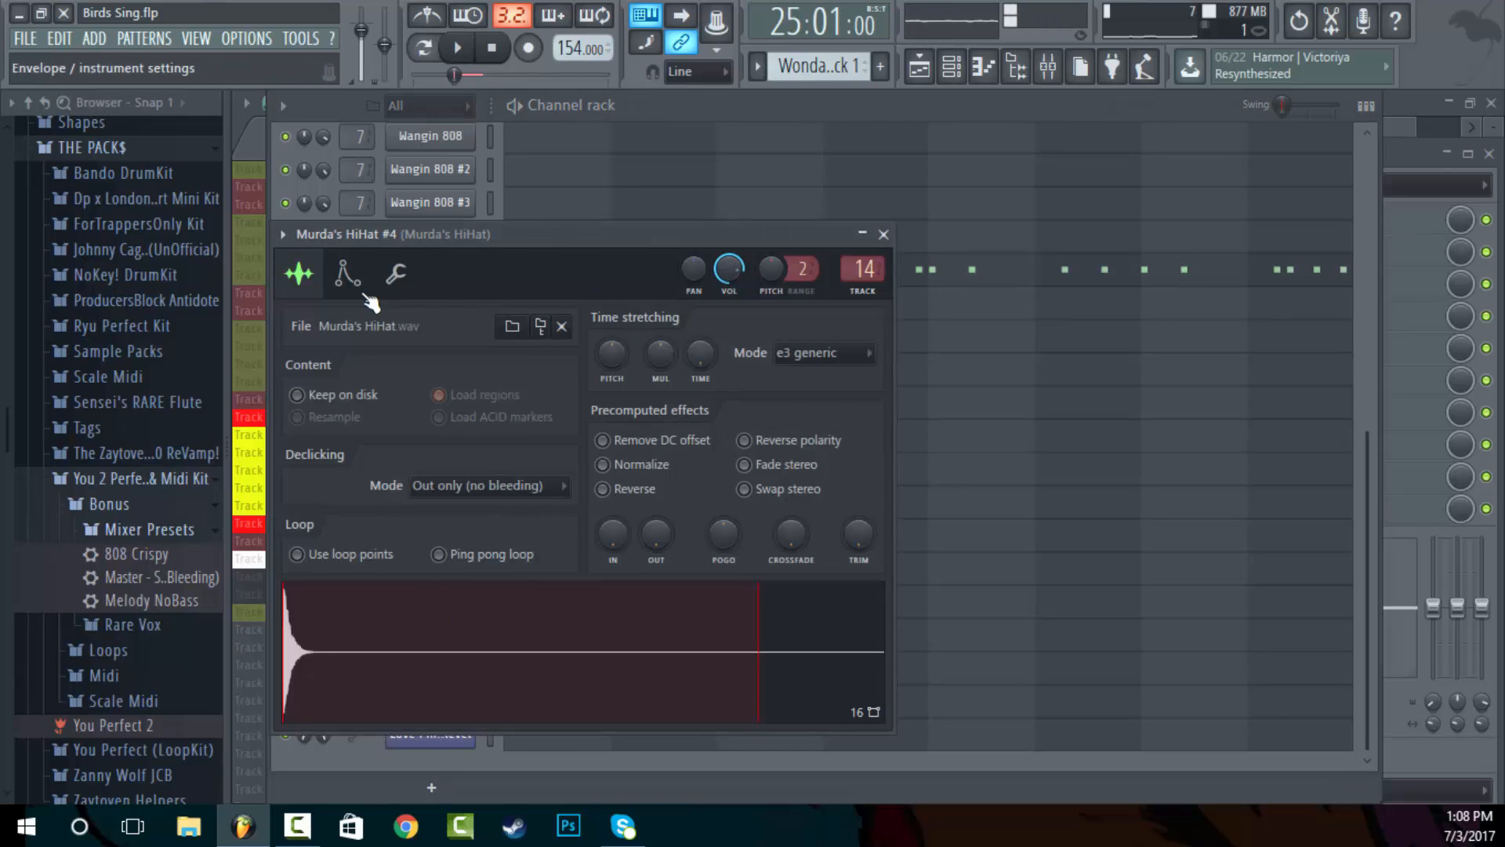
left_click(396, 273)
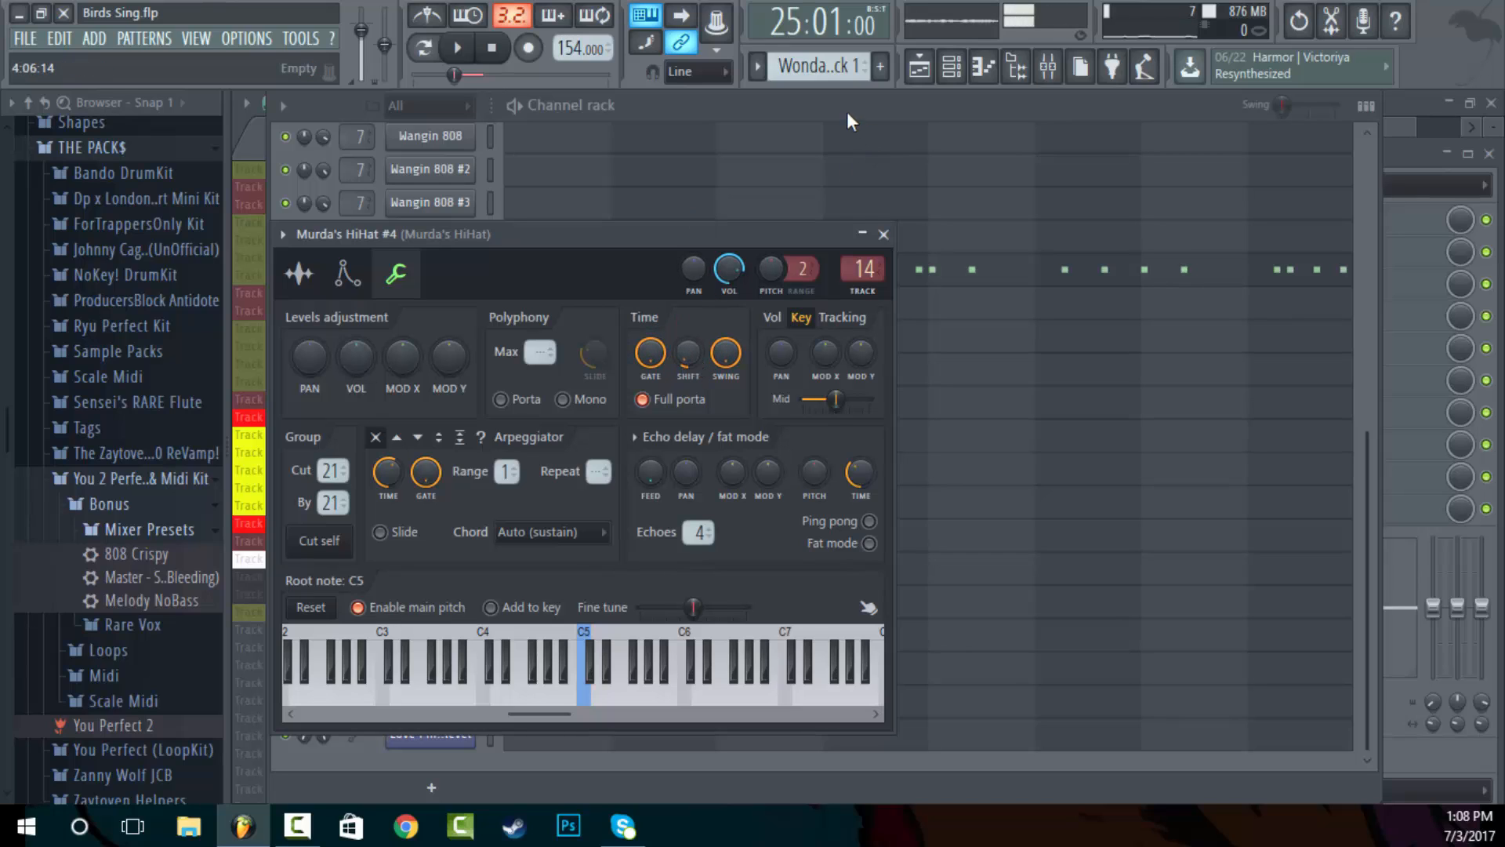
left_click(718, 109)
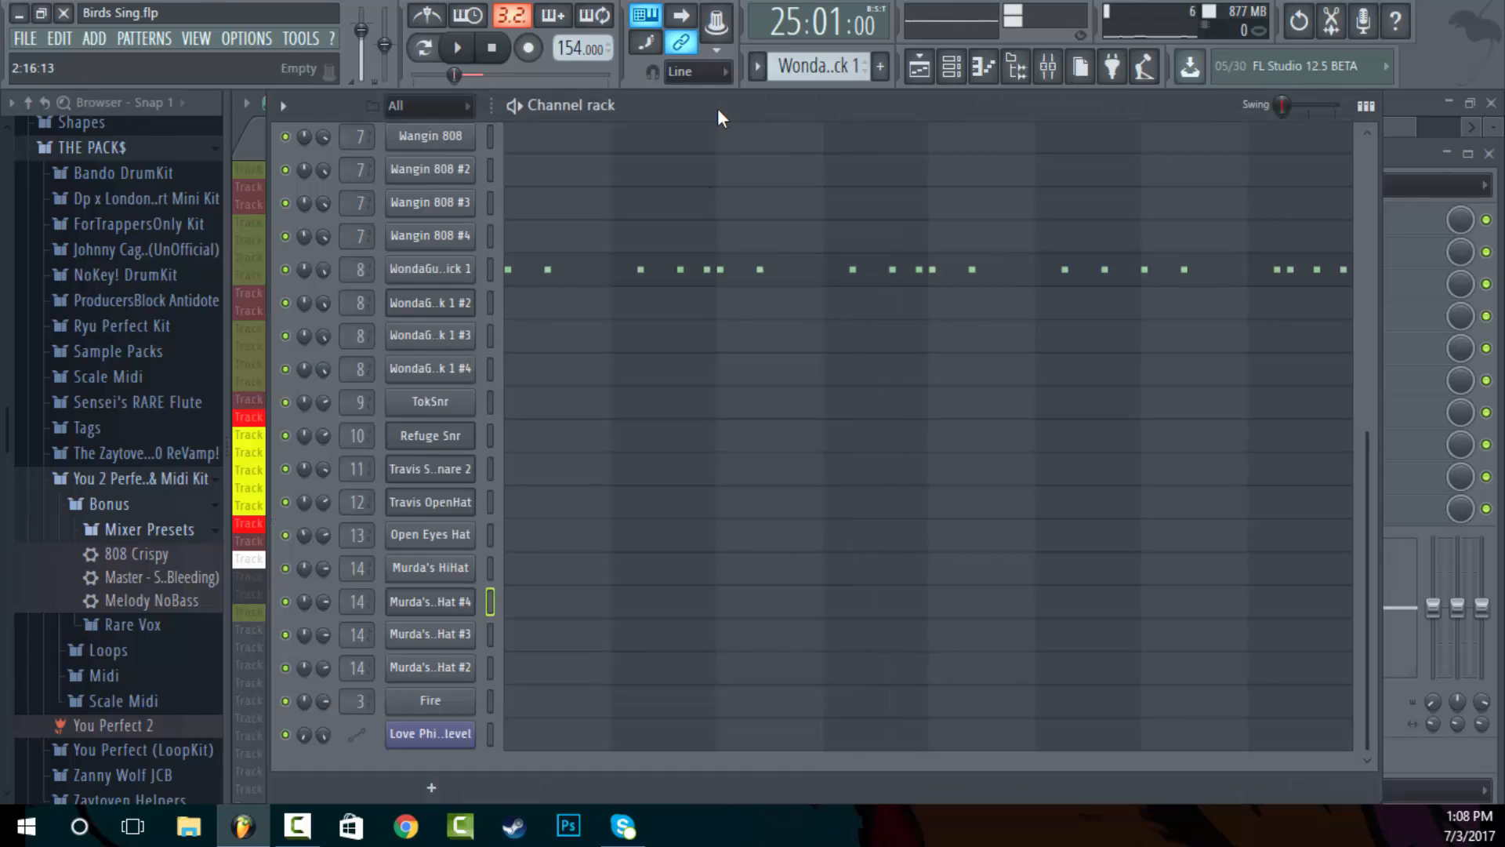
left_click(469, 534)
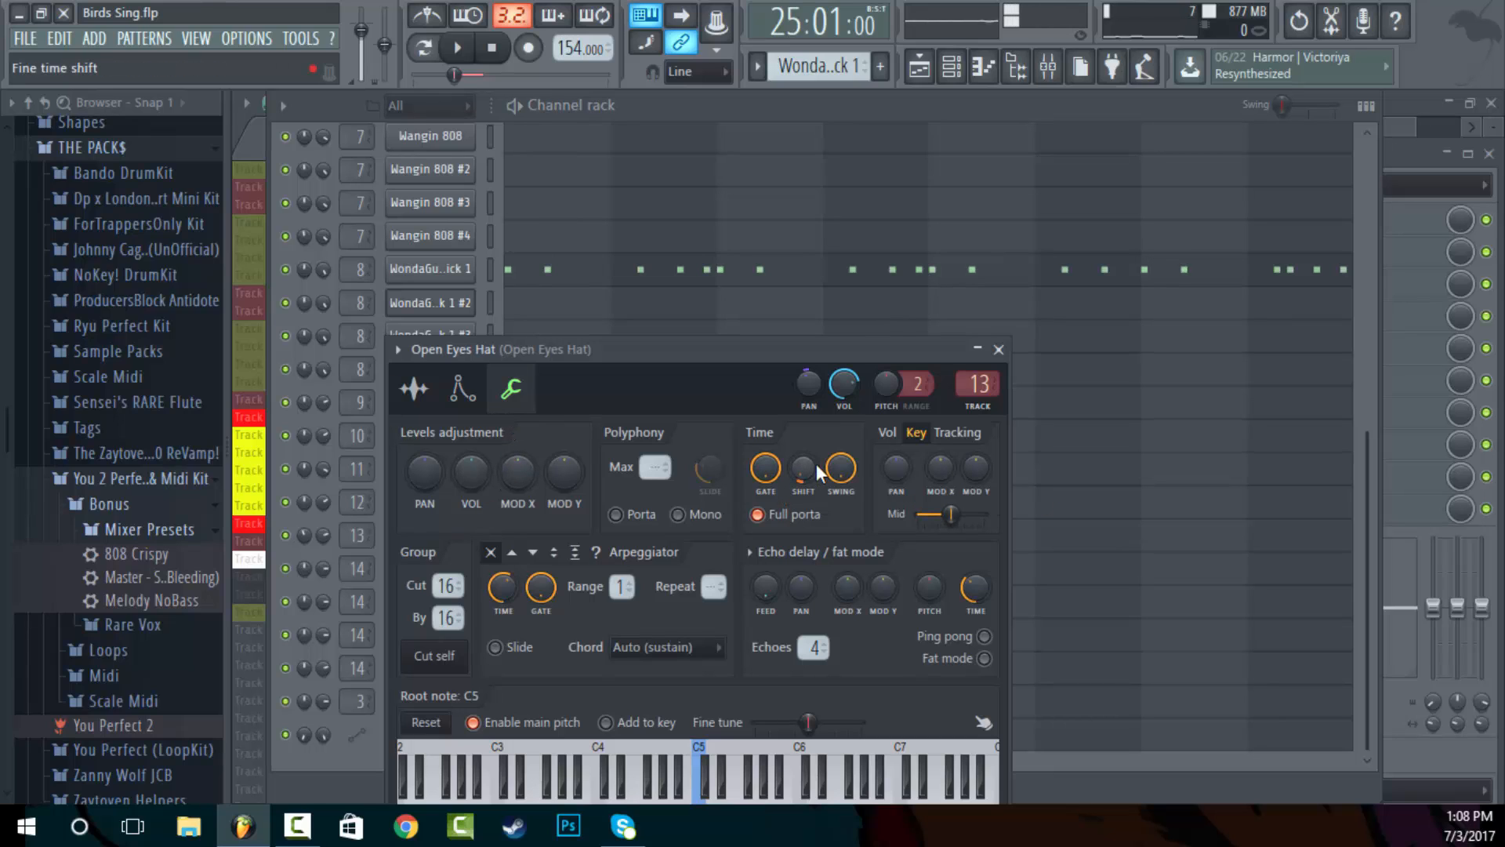
left_click(817, 110)
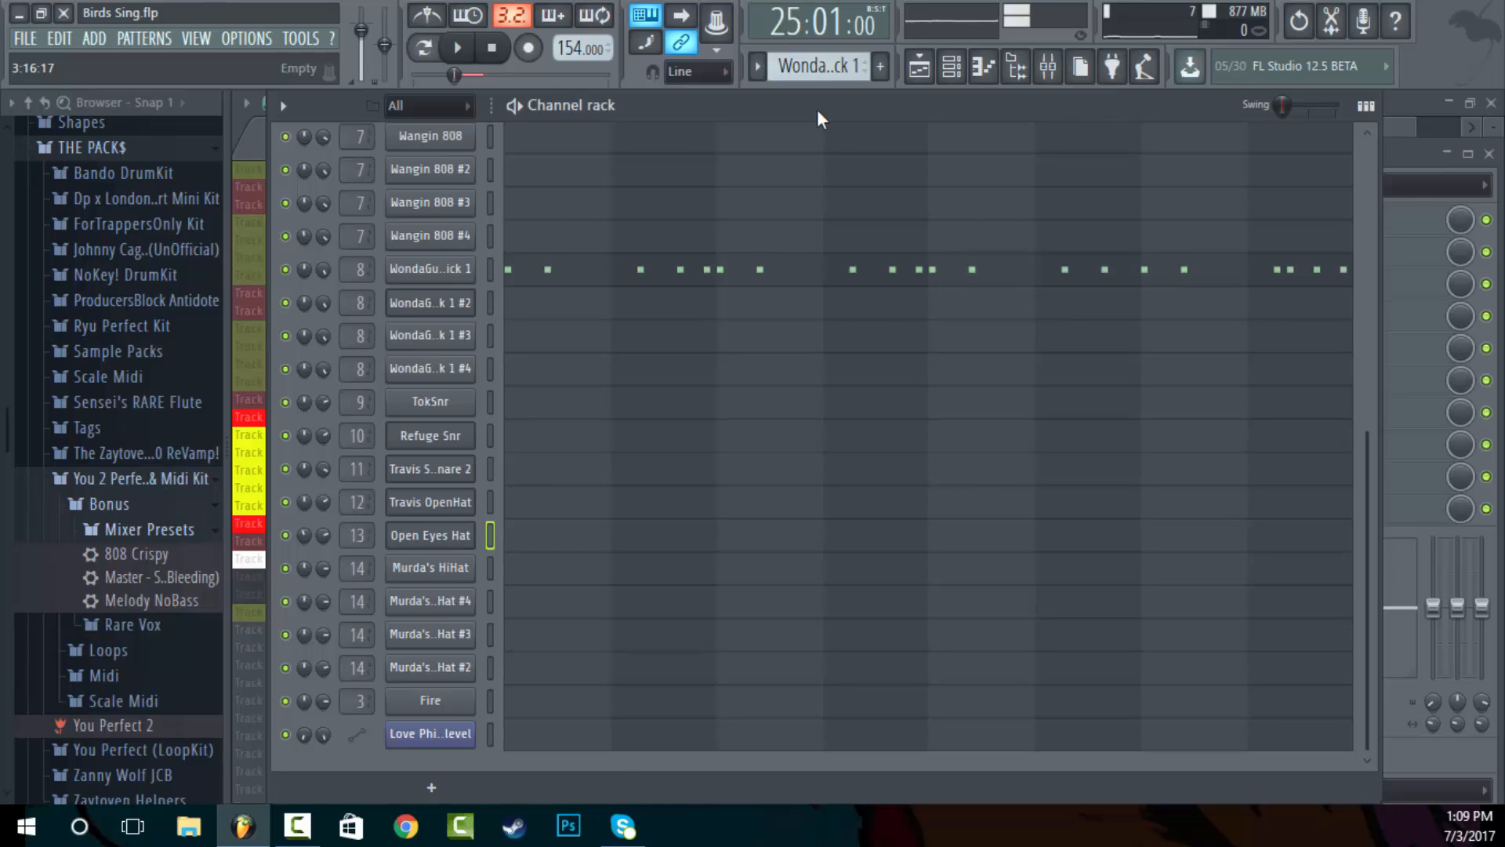
key("space")
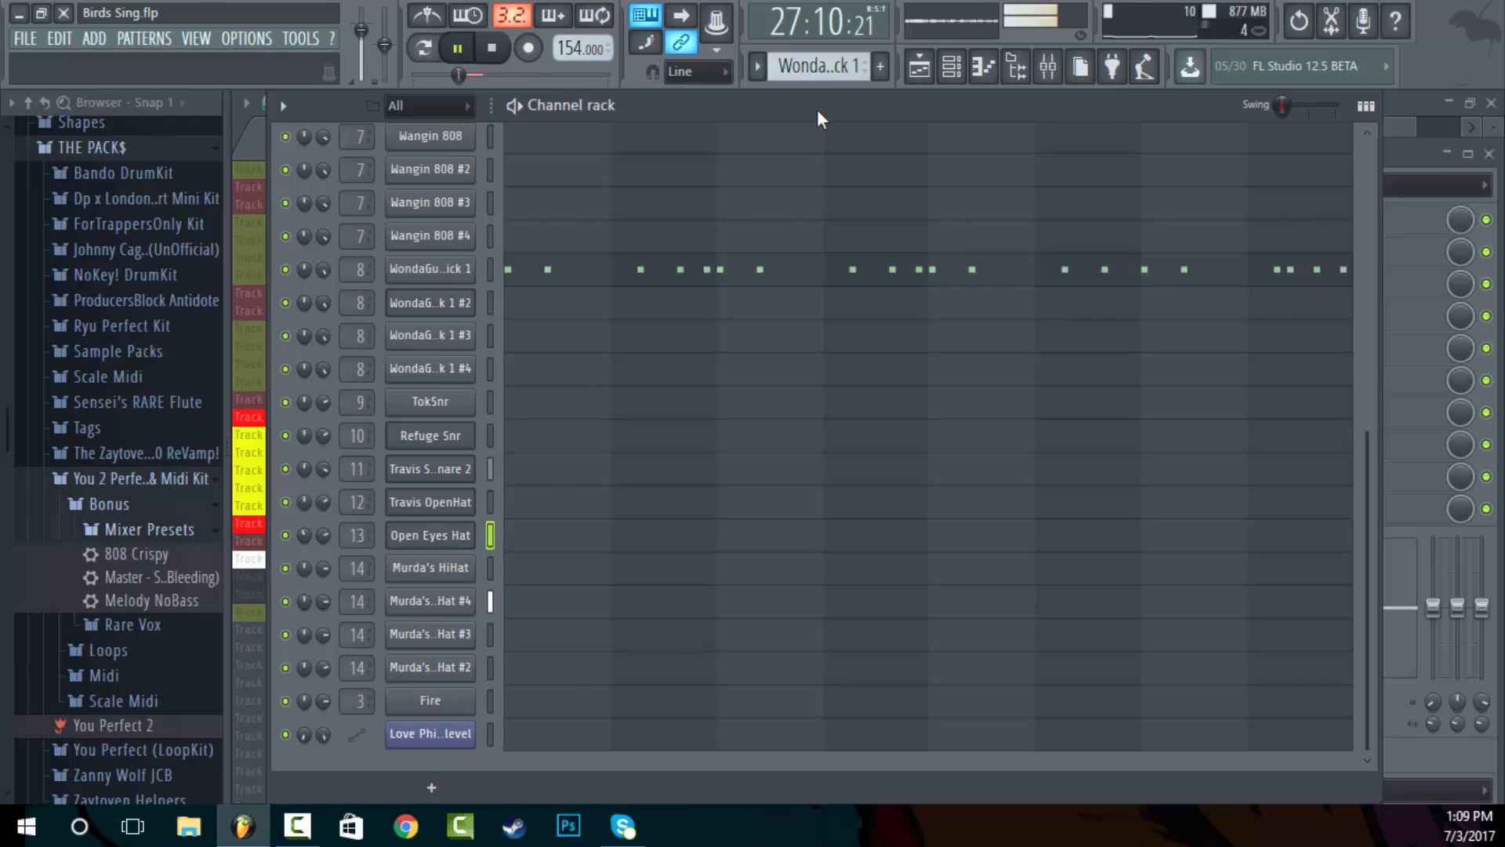
key("space")
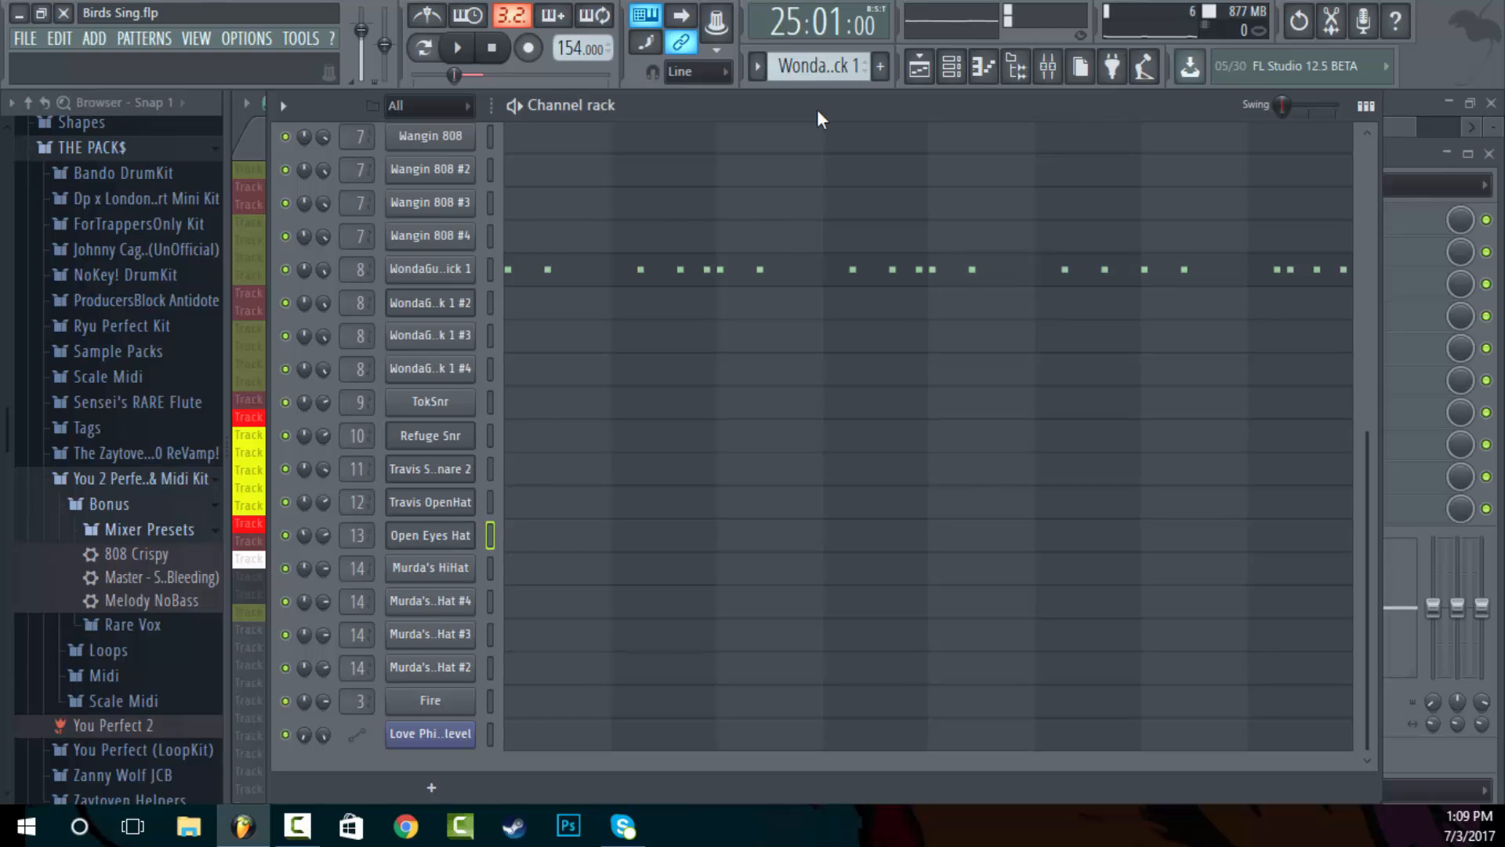
- Play the drums with the mixer showing and check the level of the Travis Scotts Fav Snare 2 track
left_click(919, 67)
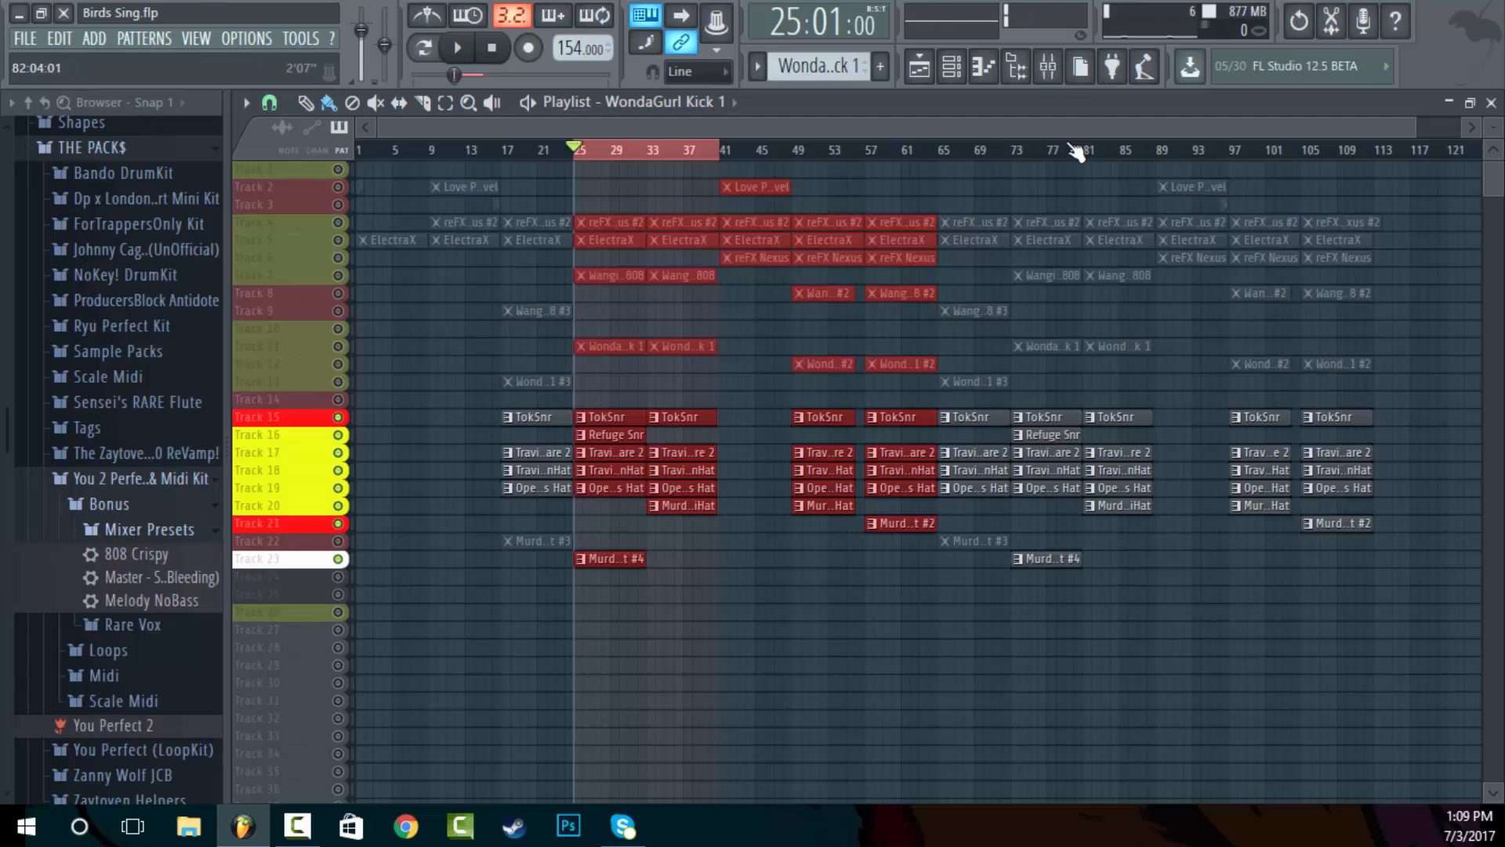
left_click(1049, 67)
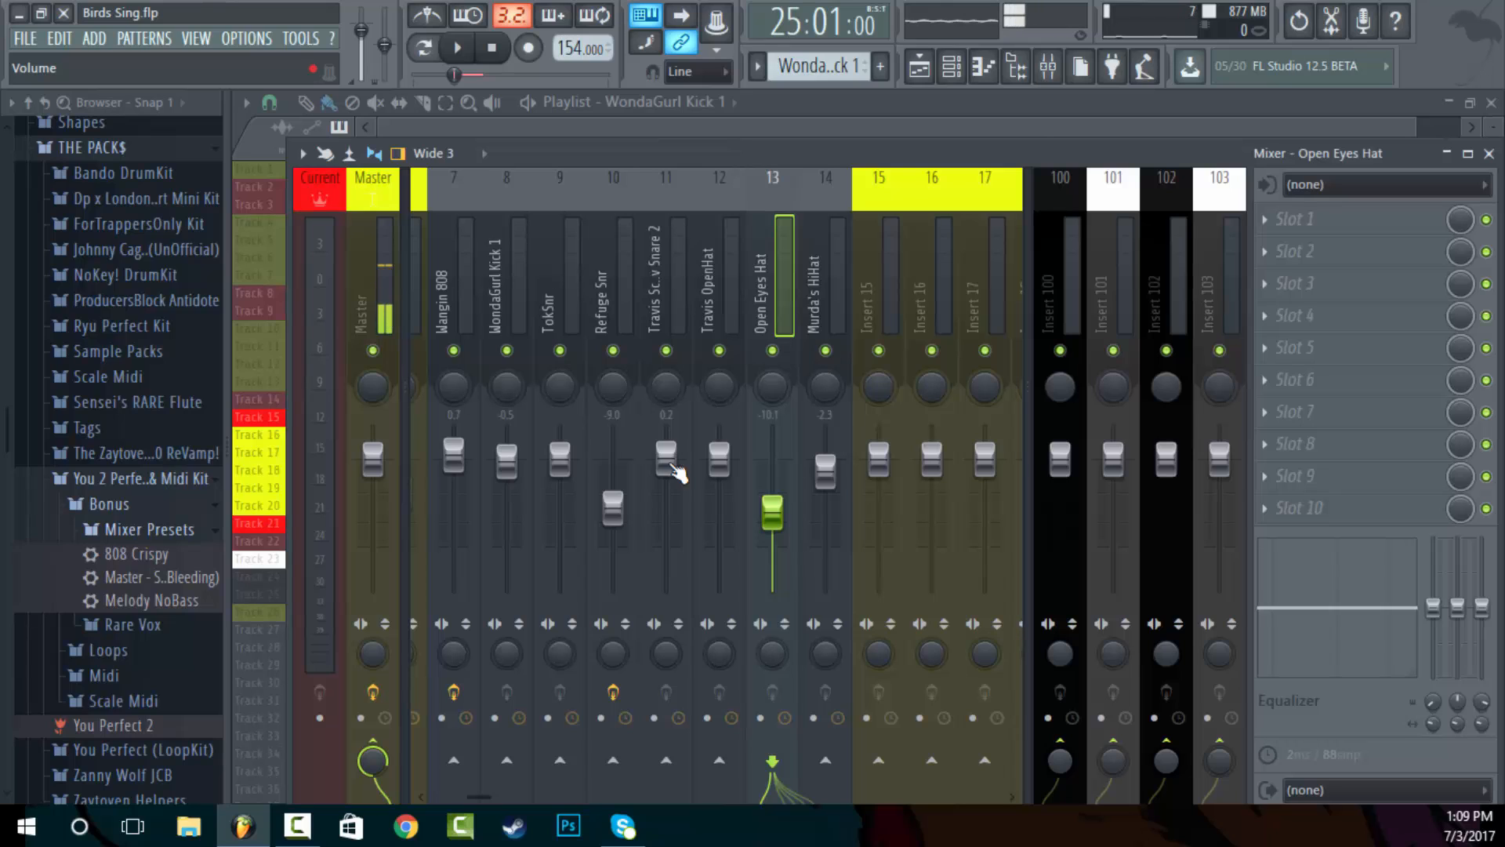
key("space")
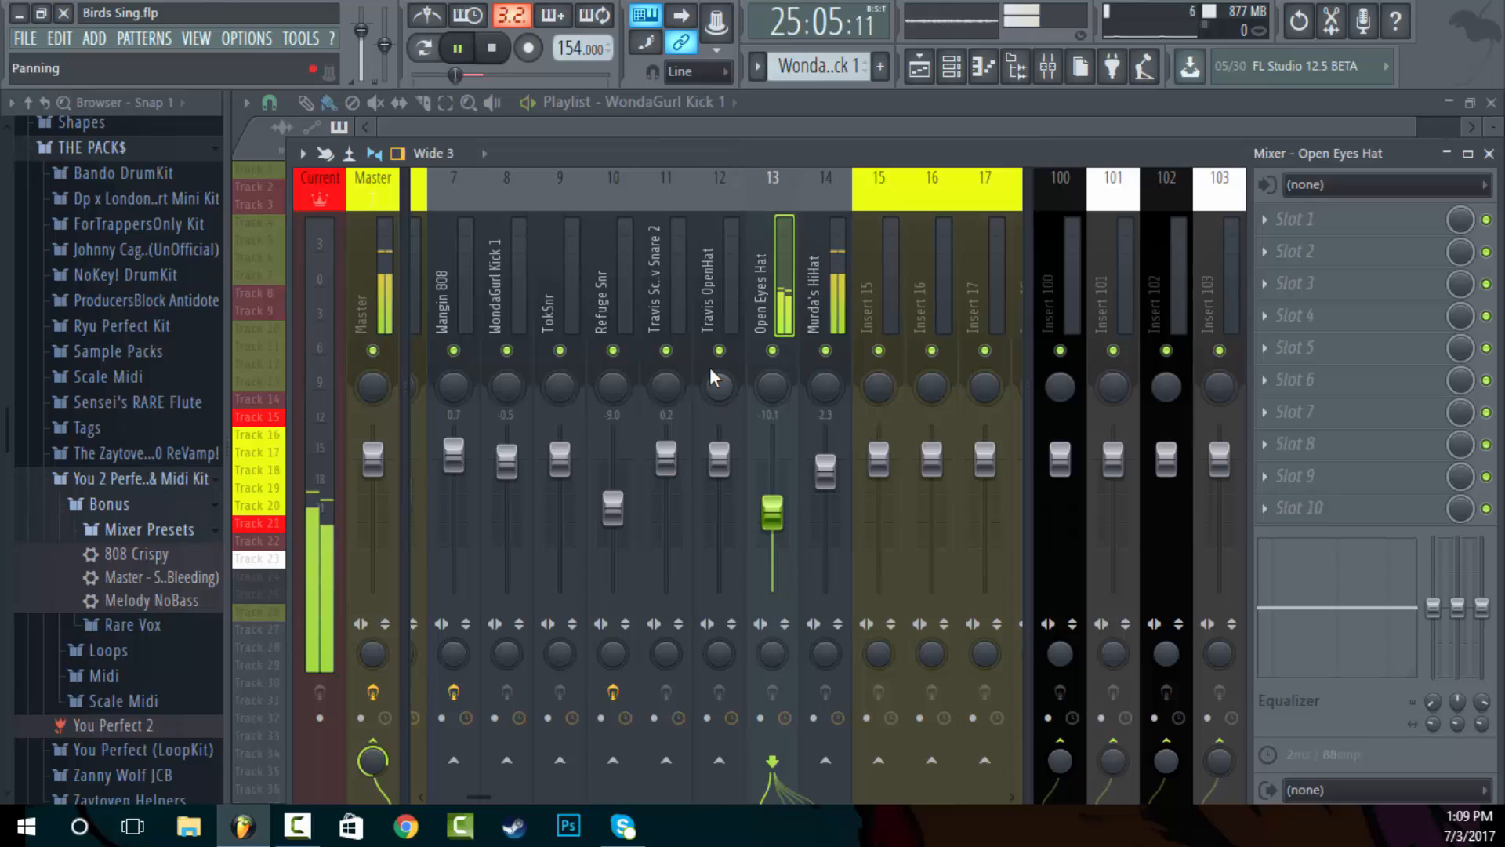
left_click(662, 247)
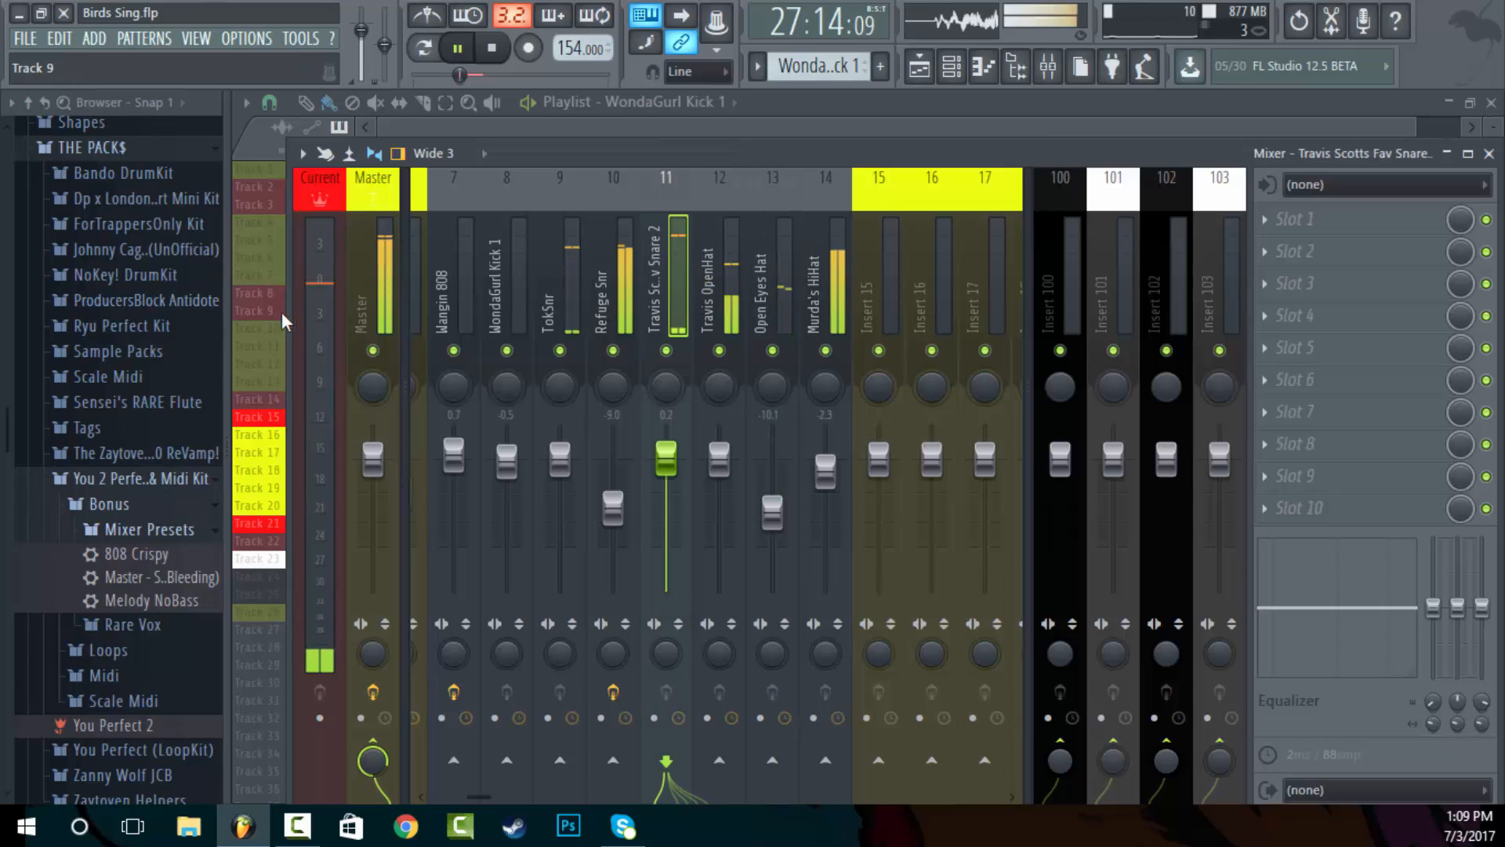
key("space")
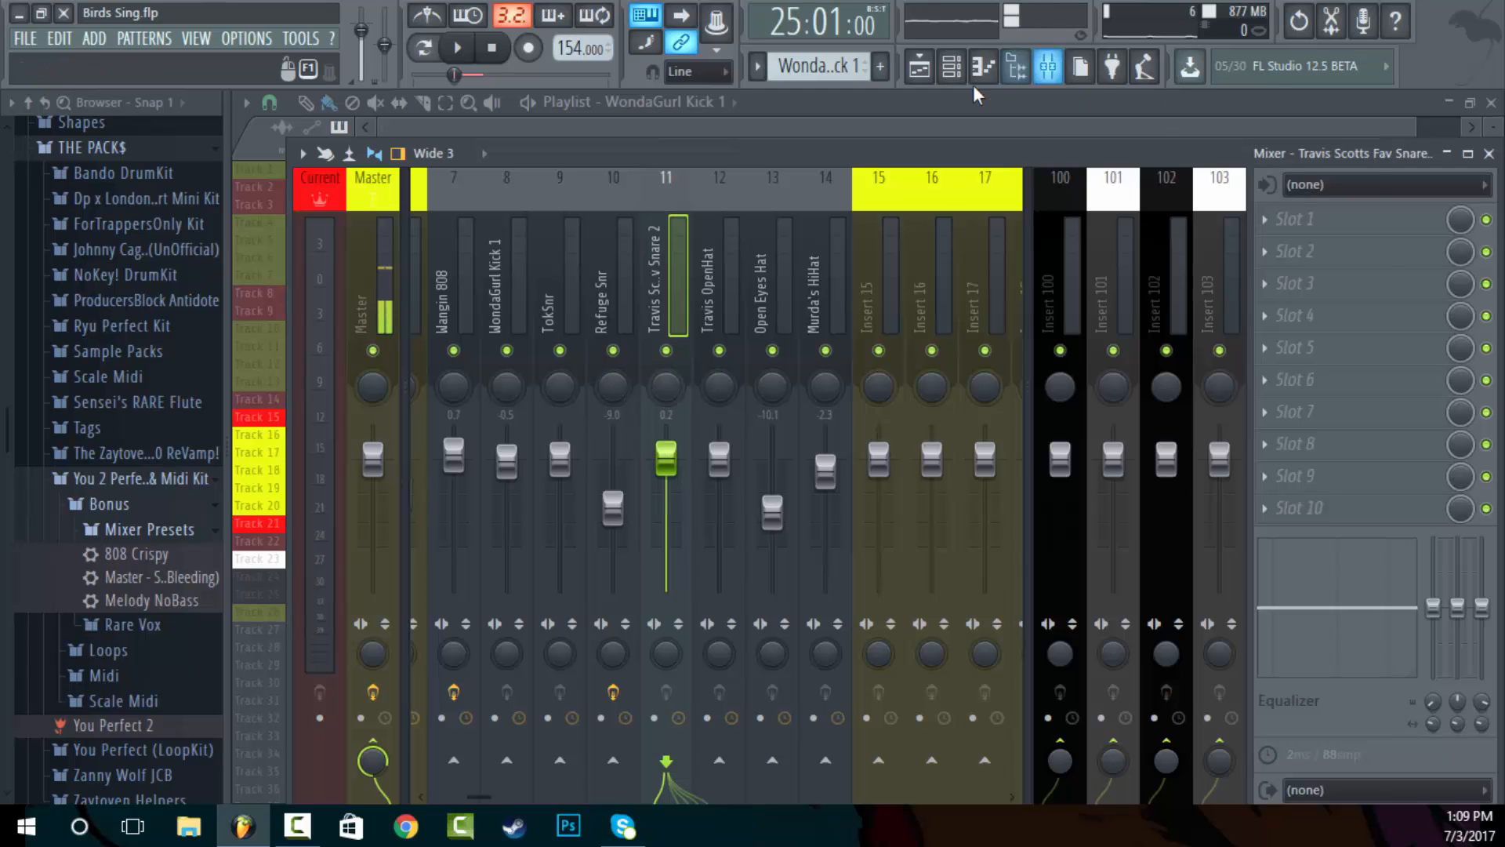
- Check the channel rack again and examine the mixer's fader levels from insert 1 onward
left_click(952, 67)
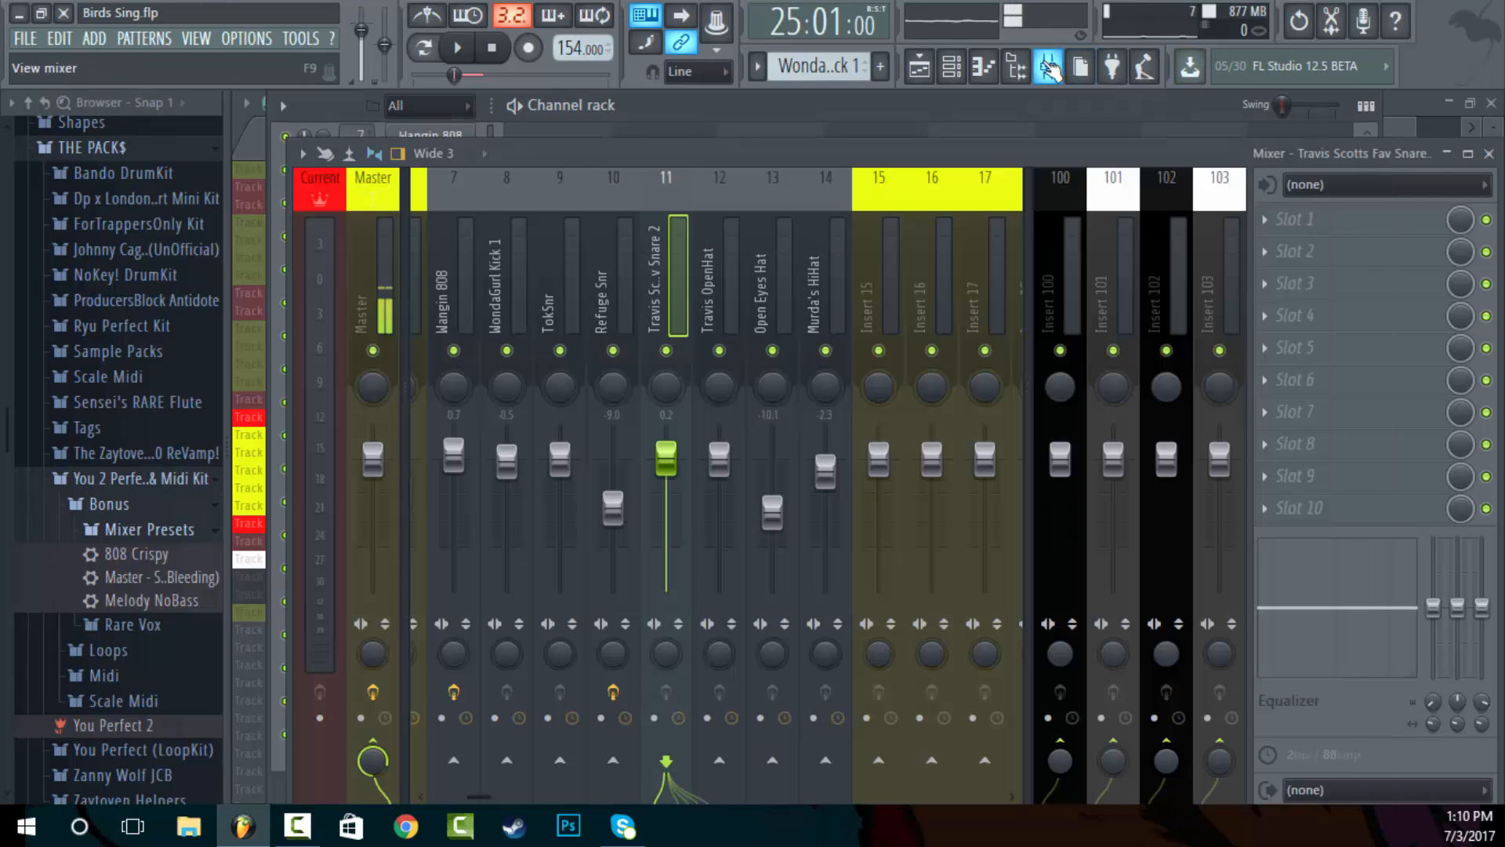
left_click(1049, 68)
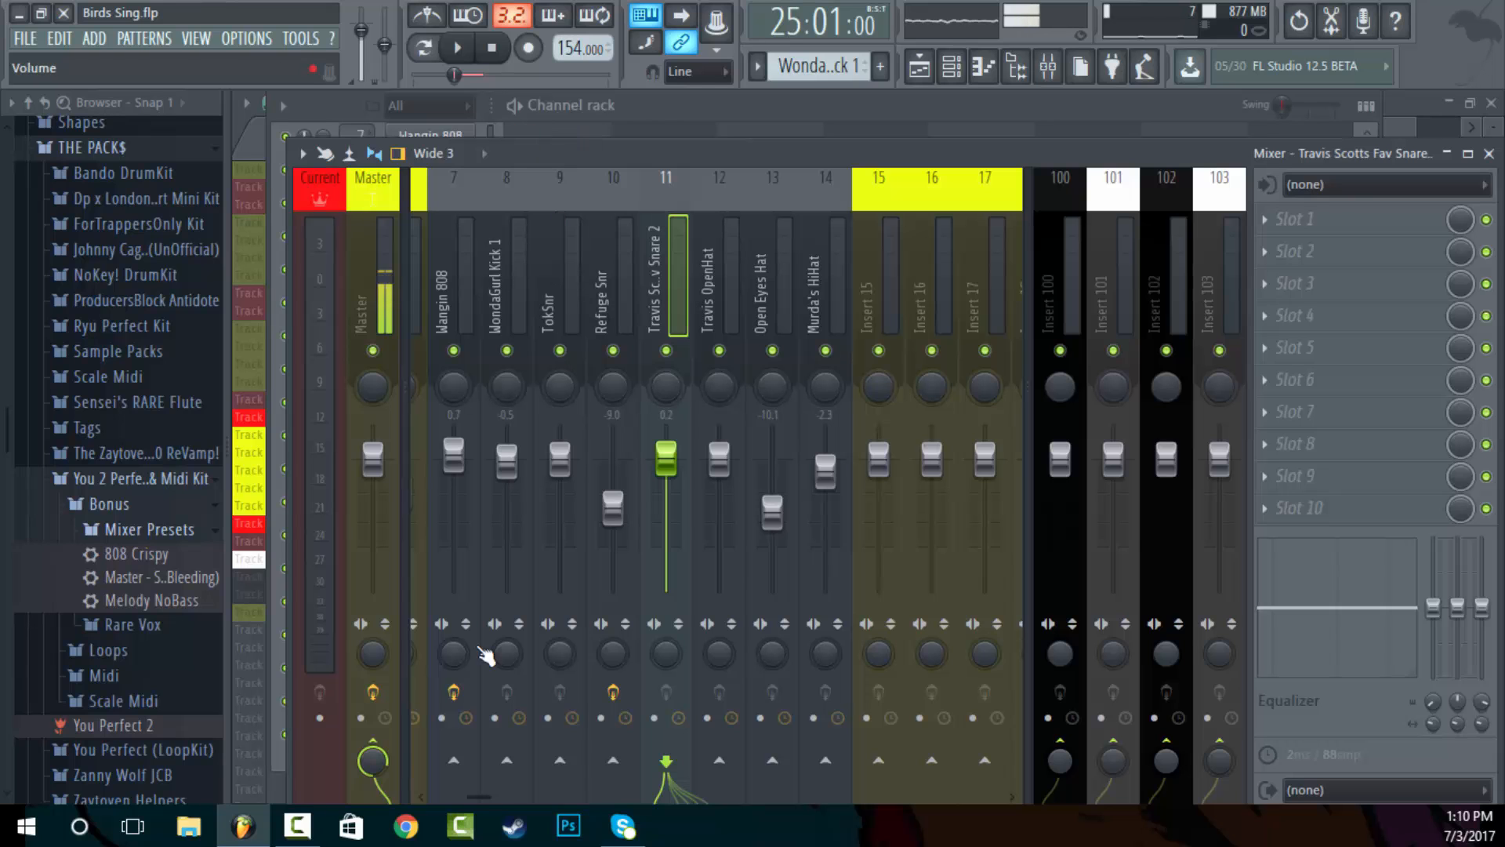
left_click_drag(478, 787, 450, 778)
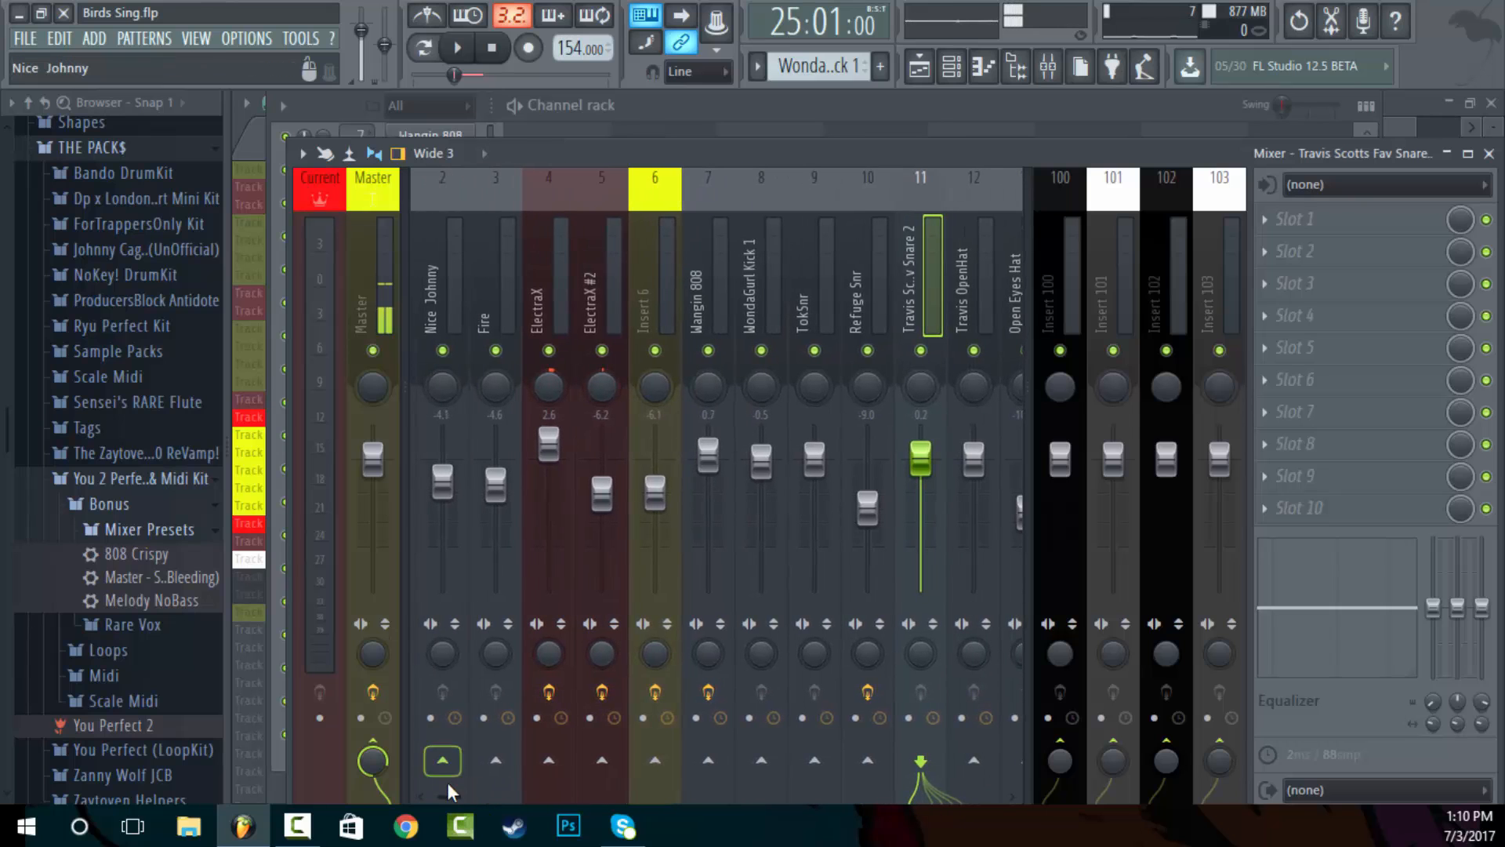
left_click_drag(444, 789, 439, 792)
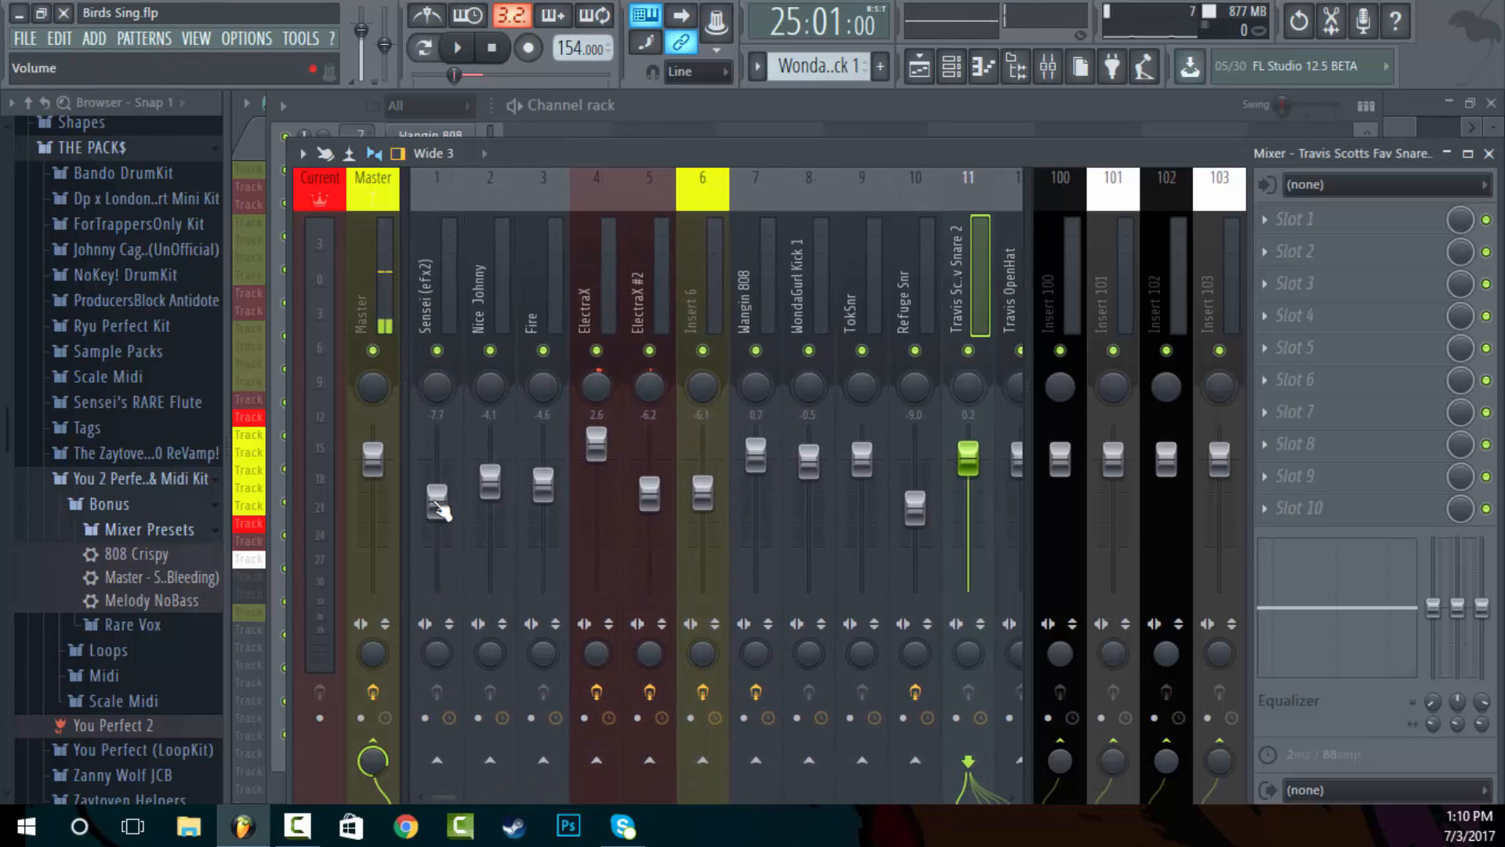
- Inspect the Master track's effects, open Edison to preview its loaded sample, and return to the mixer
left_click(369, 337)
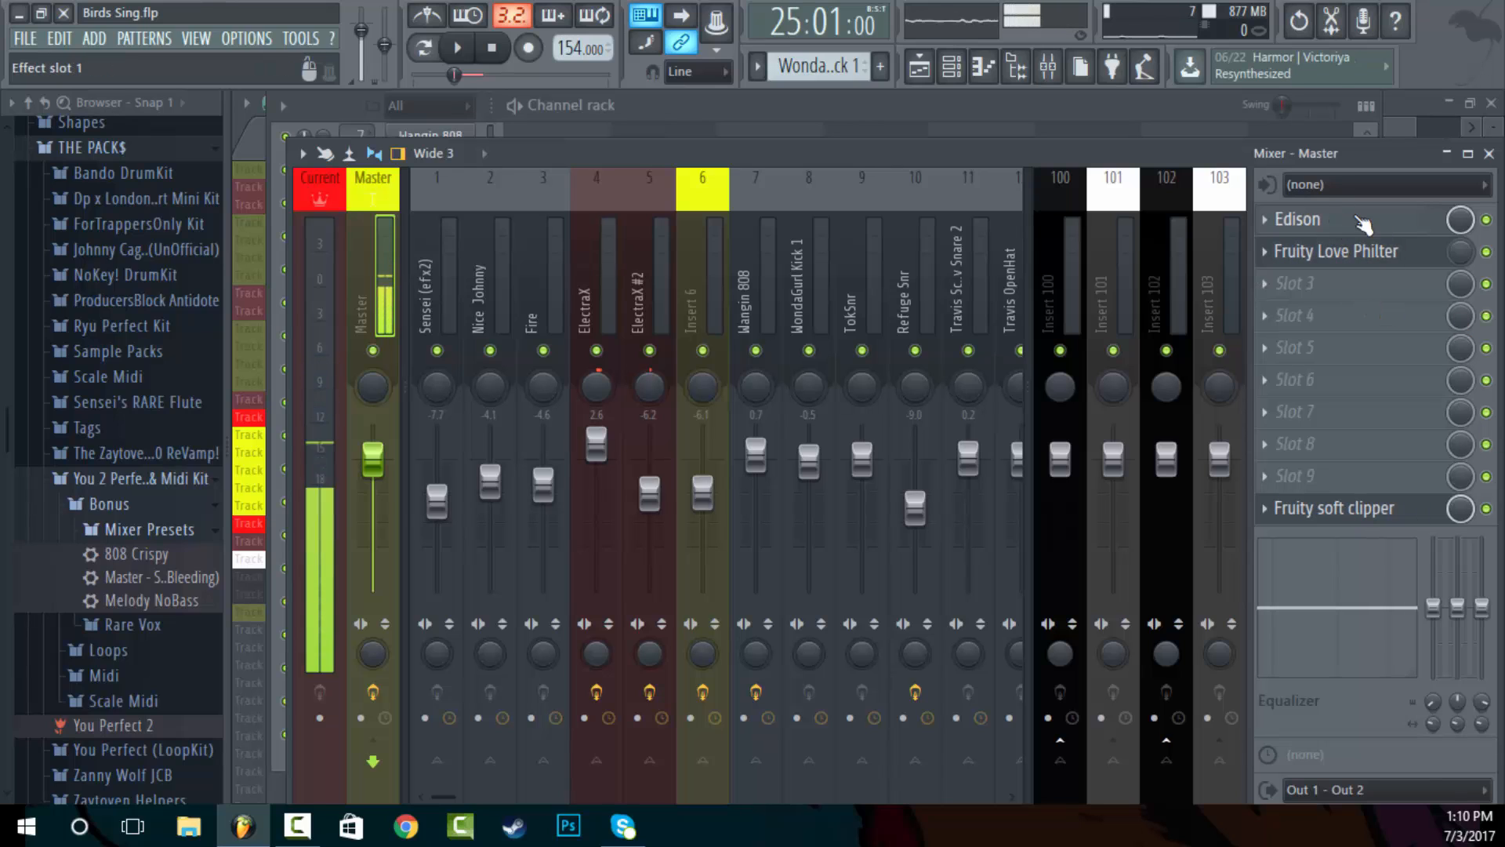
left_click(1392, 220)
left_click(1392, 220)
left_click(1381, 220)
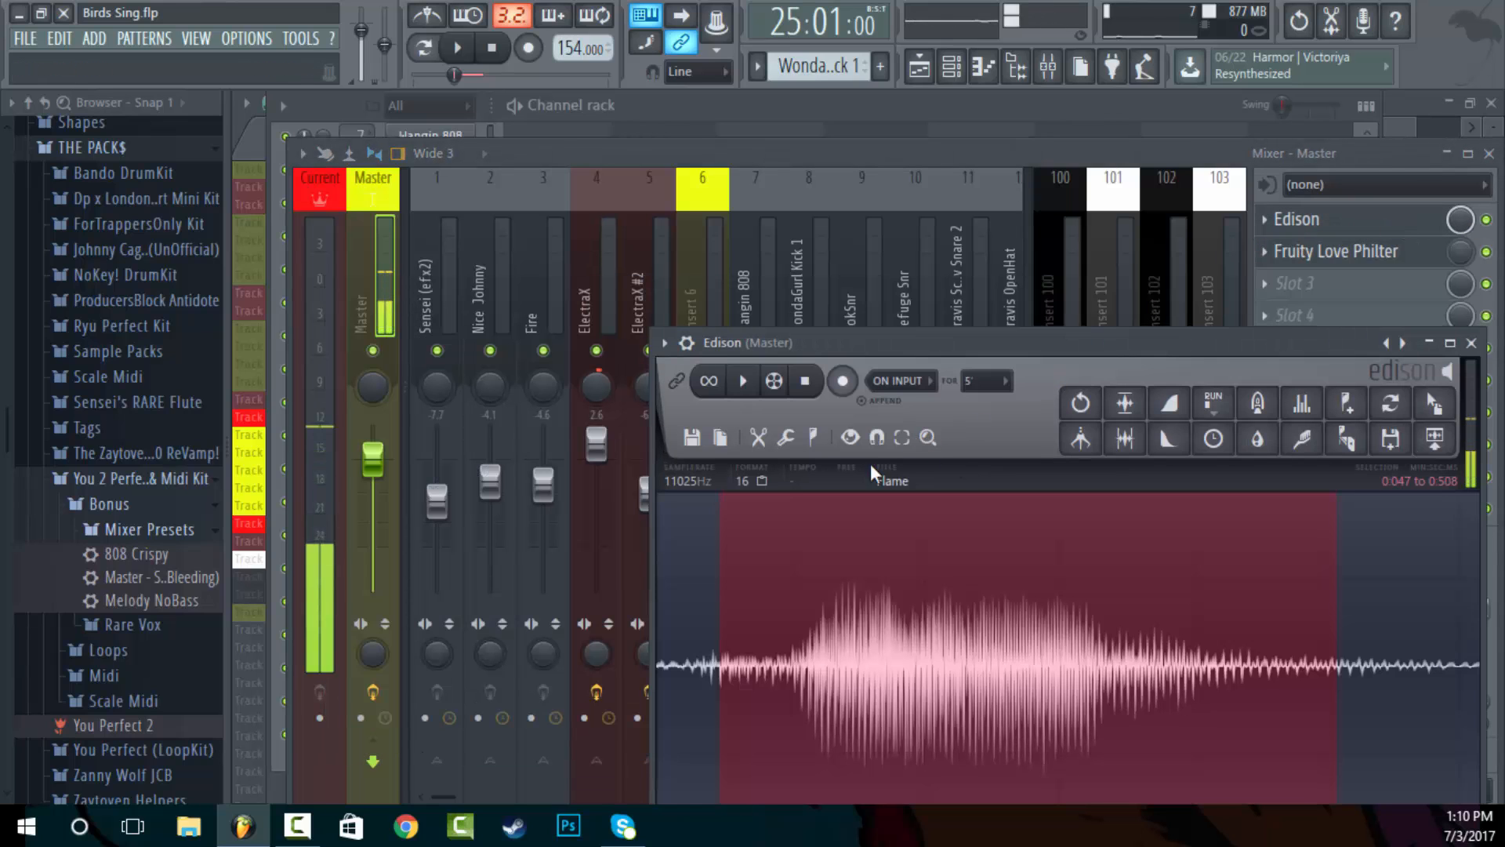
left_click(747, 381)
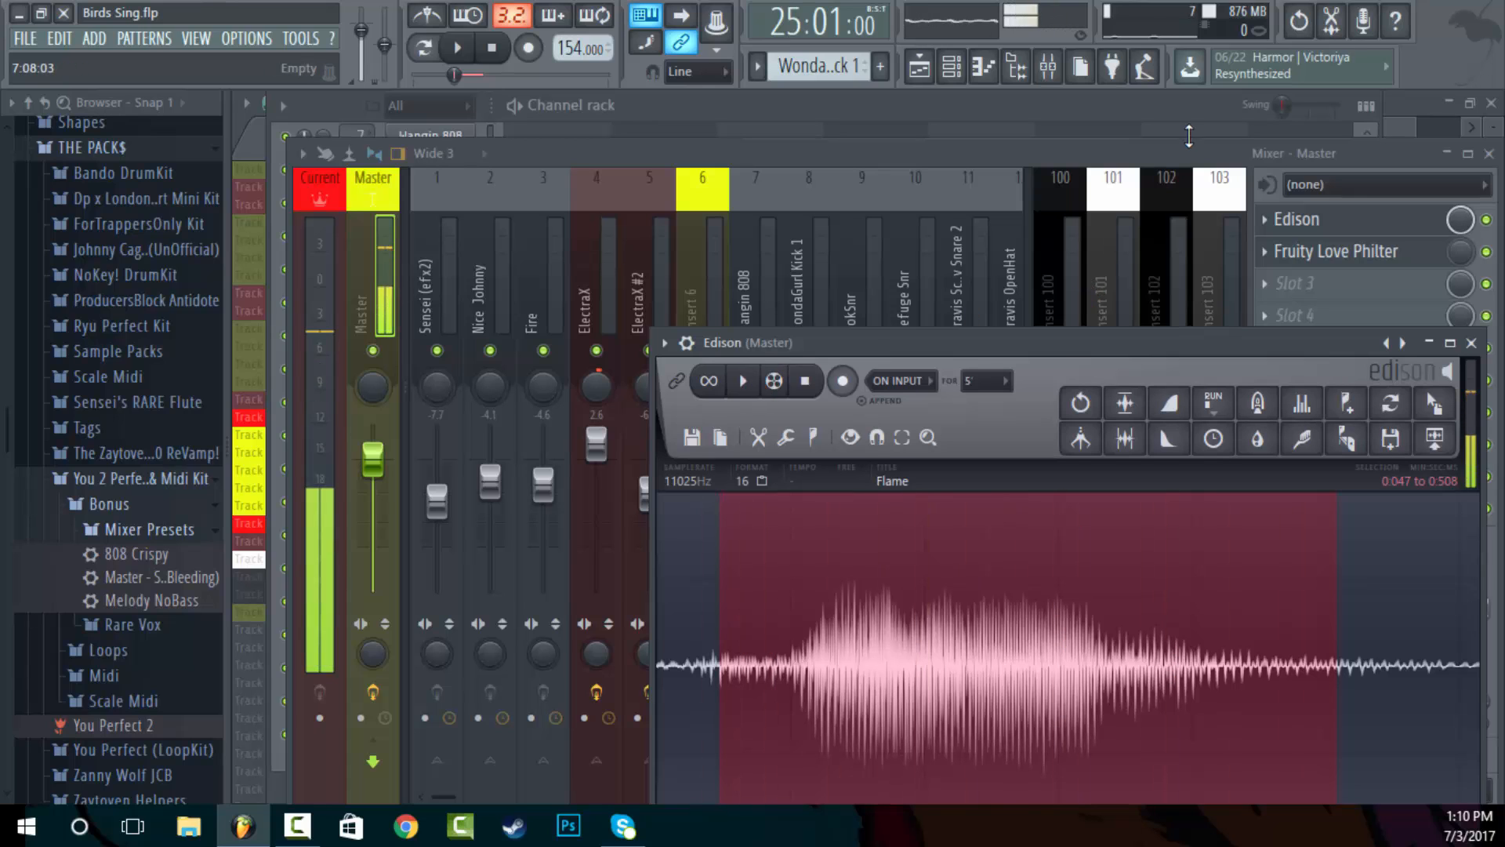
left_click(1178, 149)
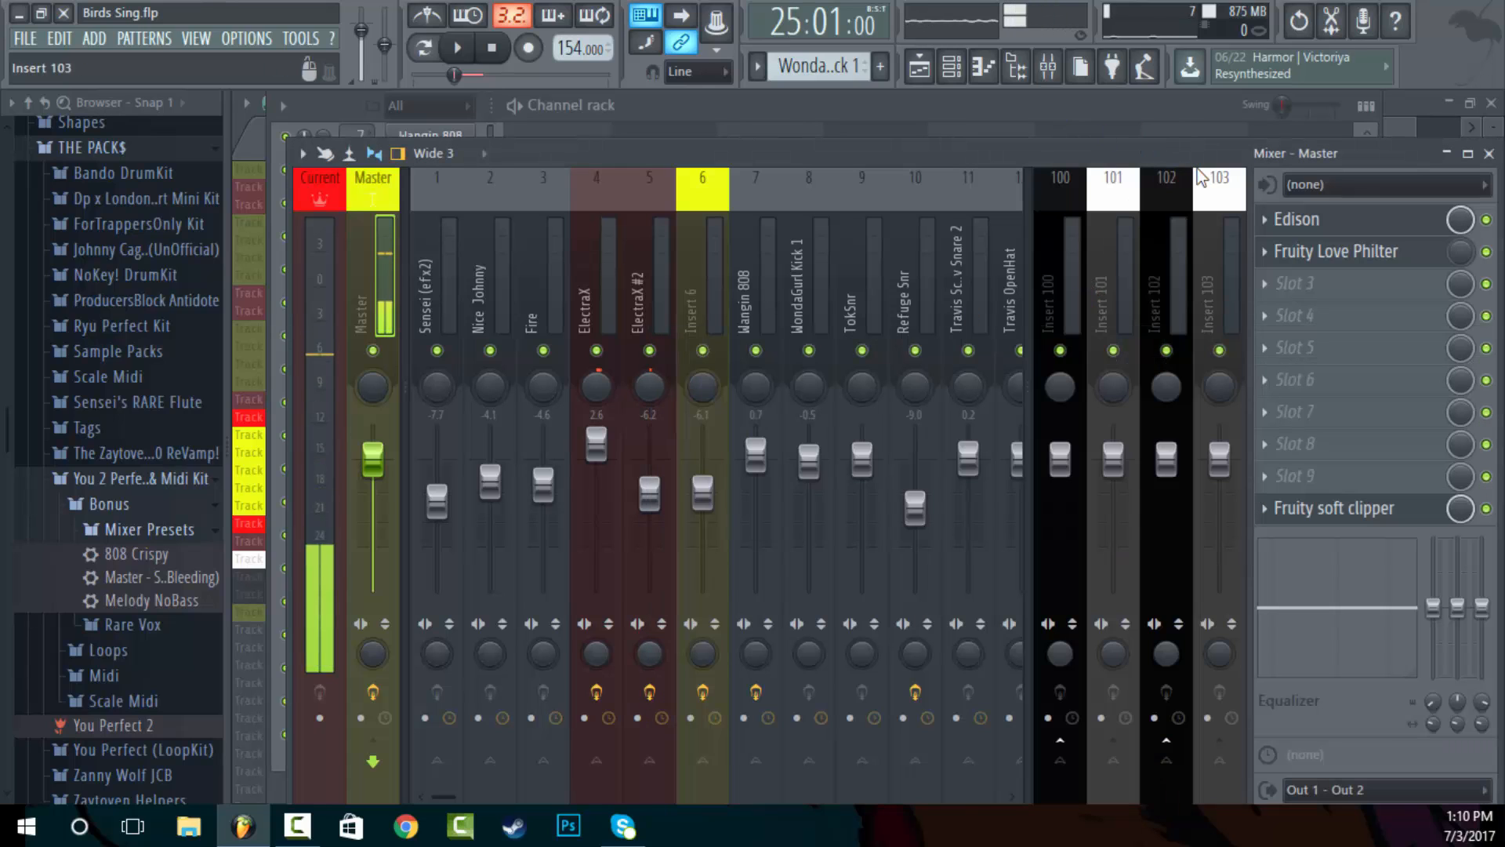
- Return to the playlist and unmute every track so the whole arrangement is active
left_click(899, 109)
left_click(919, 68)
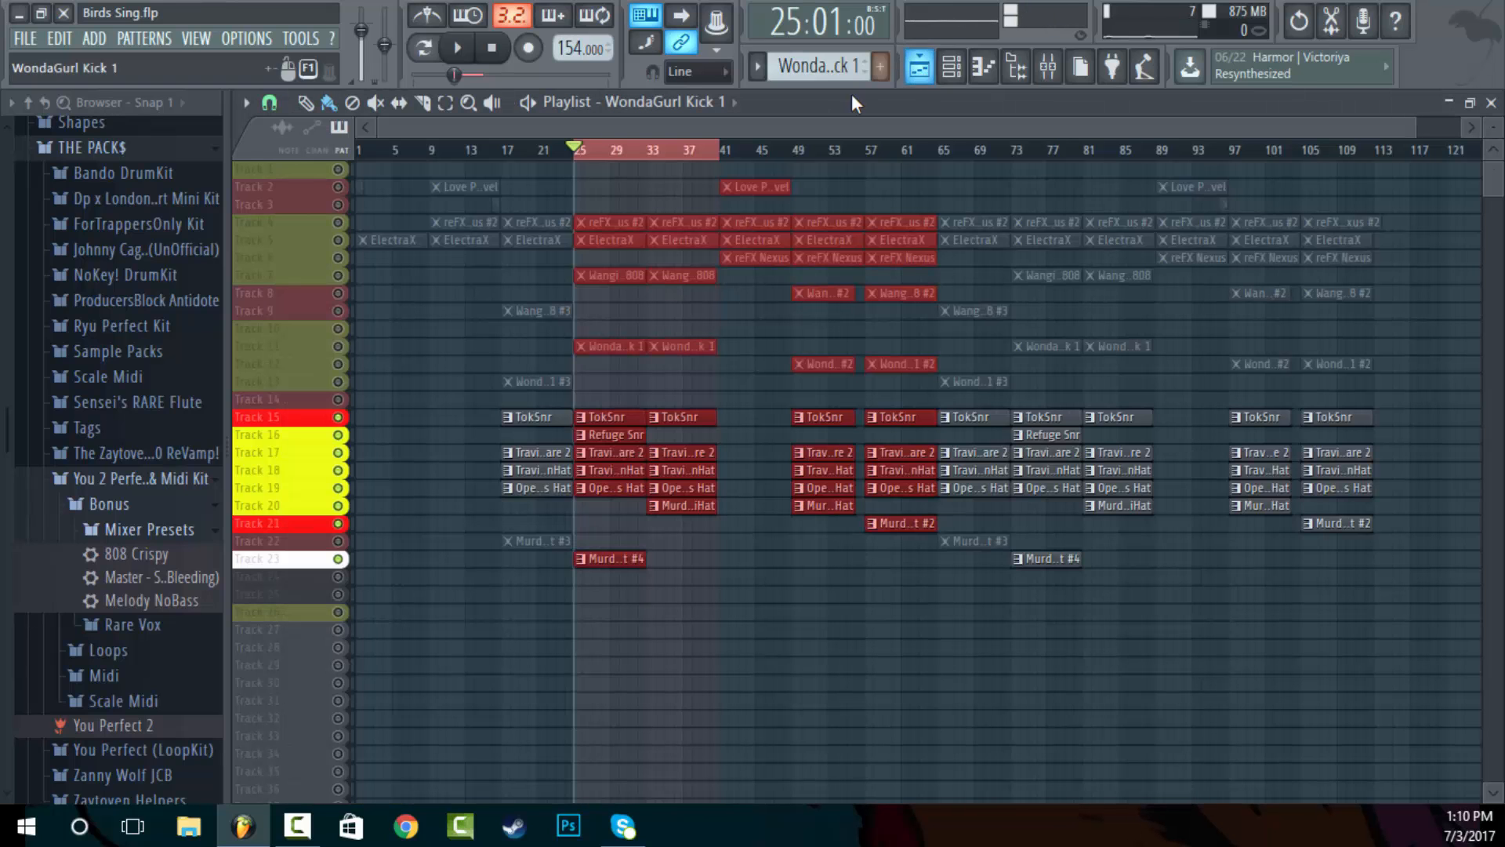
left_click(338, 223)
left_click(338, 240)
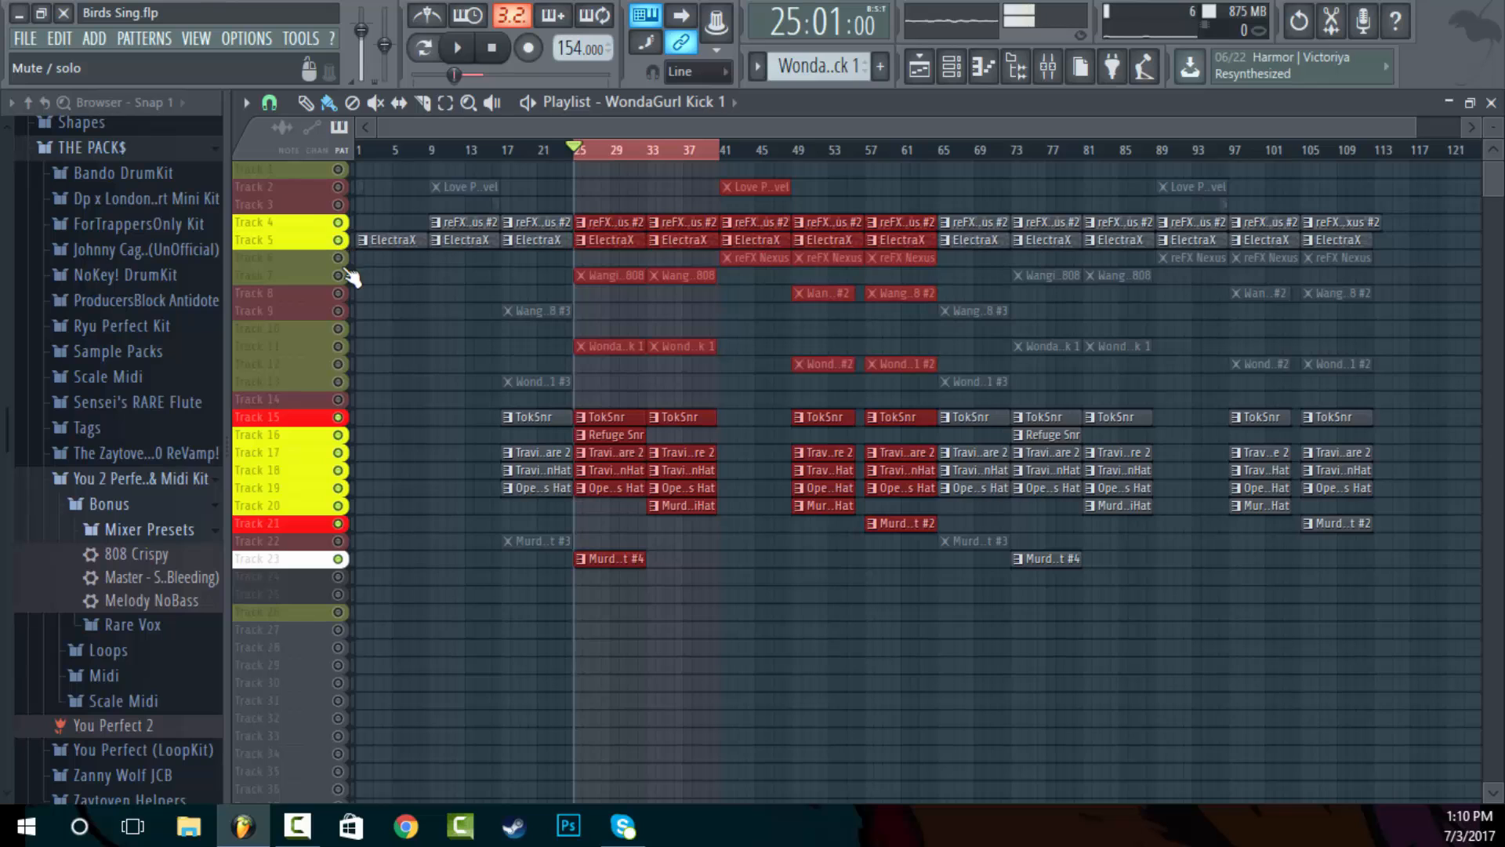
right_click(338, 238)
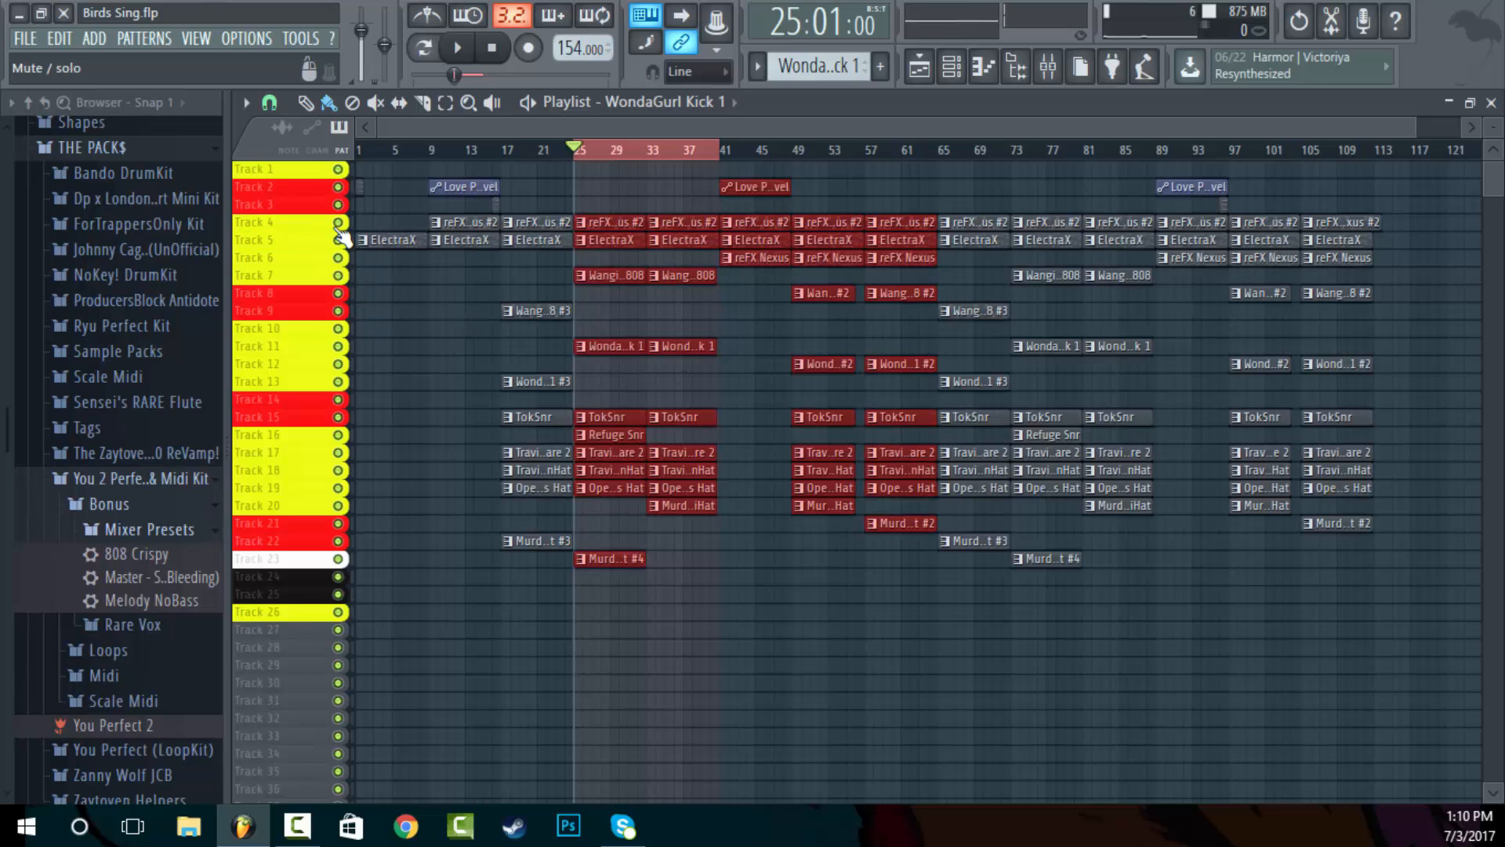
- Clear the playlist's time selection over bars 25 to 41 and reset the playback position to the start of the song
left_click(700, 167, "ctrl")
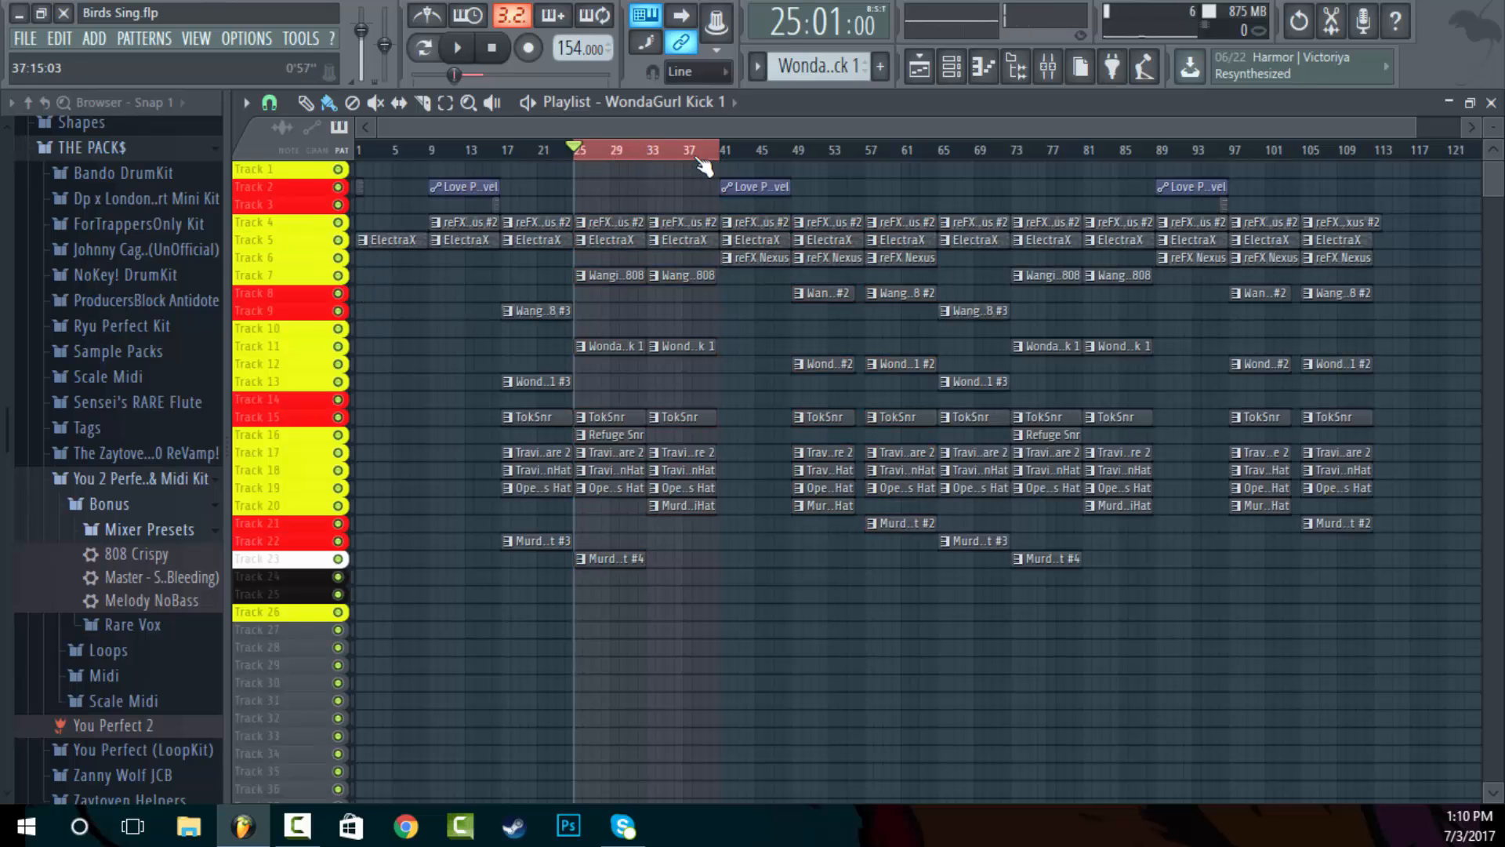
left_click_drag(718, 150, 586, 149)
left_click(588, 153)
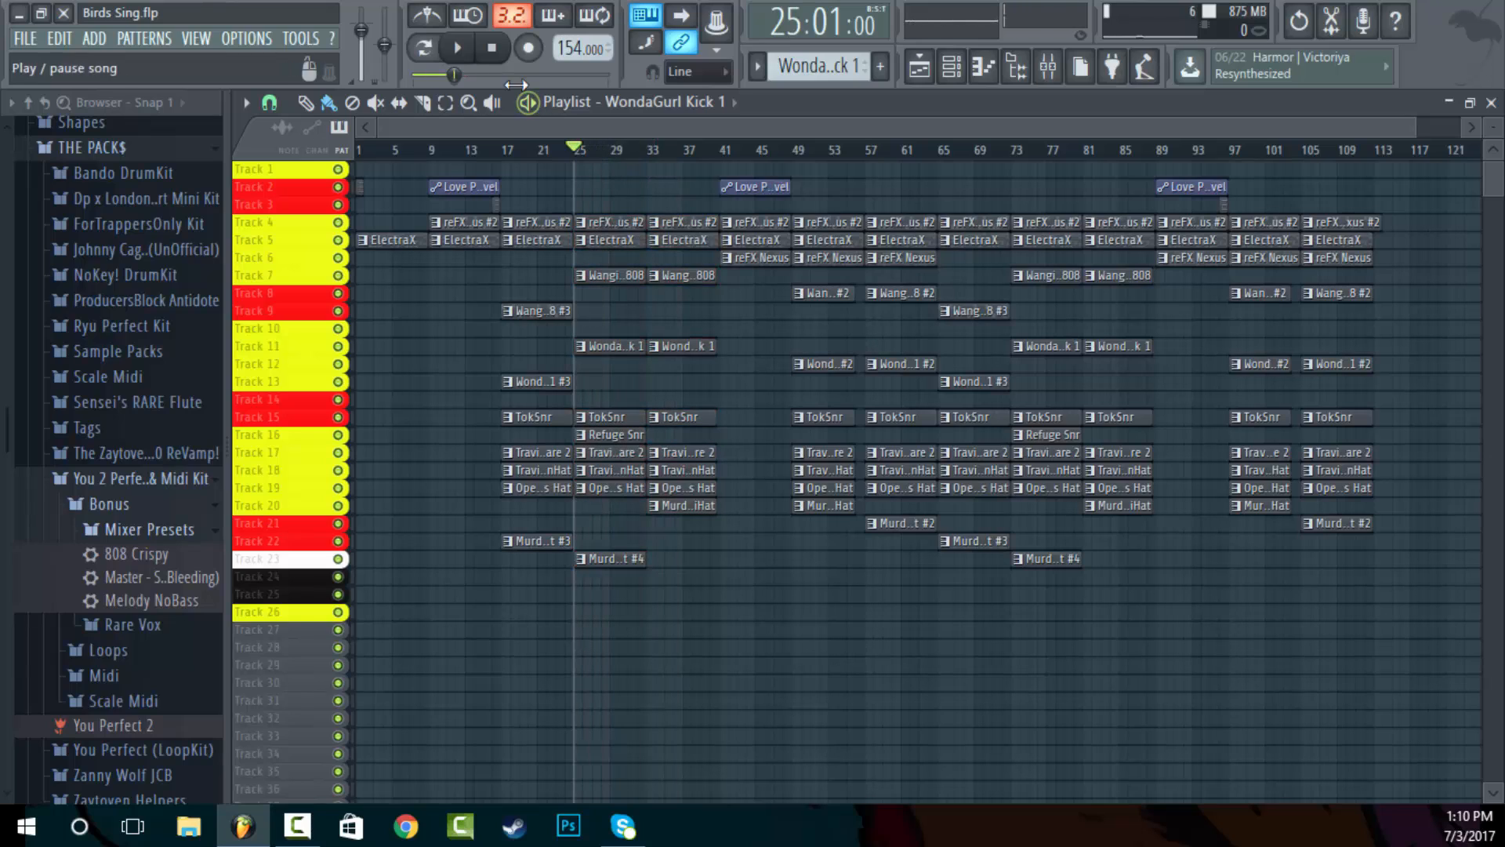
left_click(492, 48)
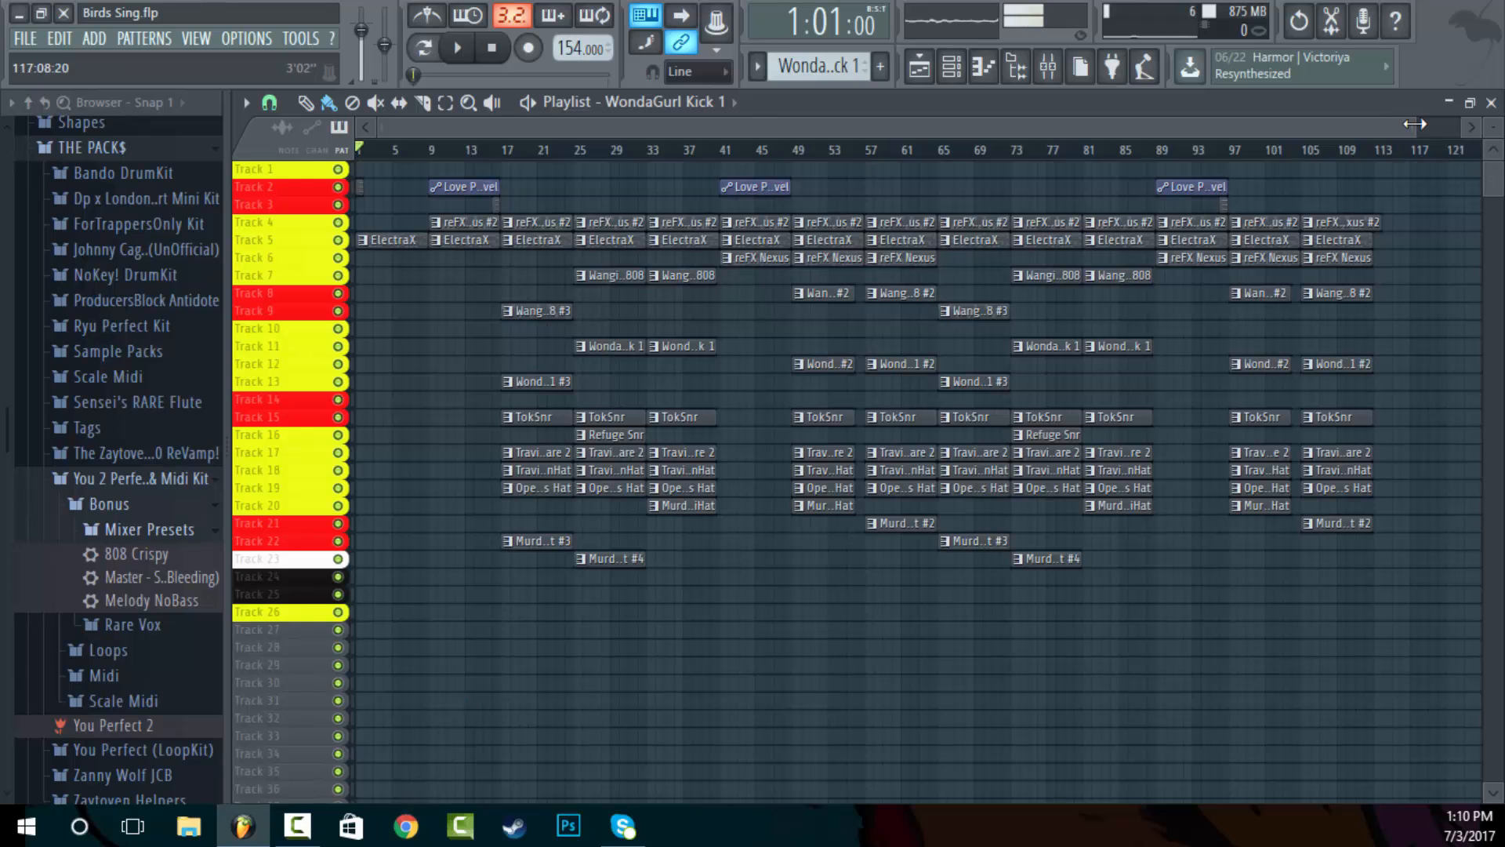
mouse_move(1416, 127)
left_mouse_down()
mouse_move(1112, 119)
mouse_move(1043, 136)
mouse_move(1407, 127)
left_mouse_up()
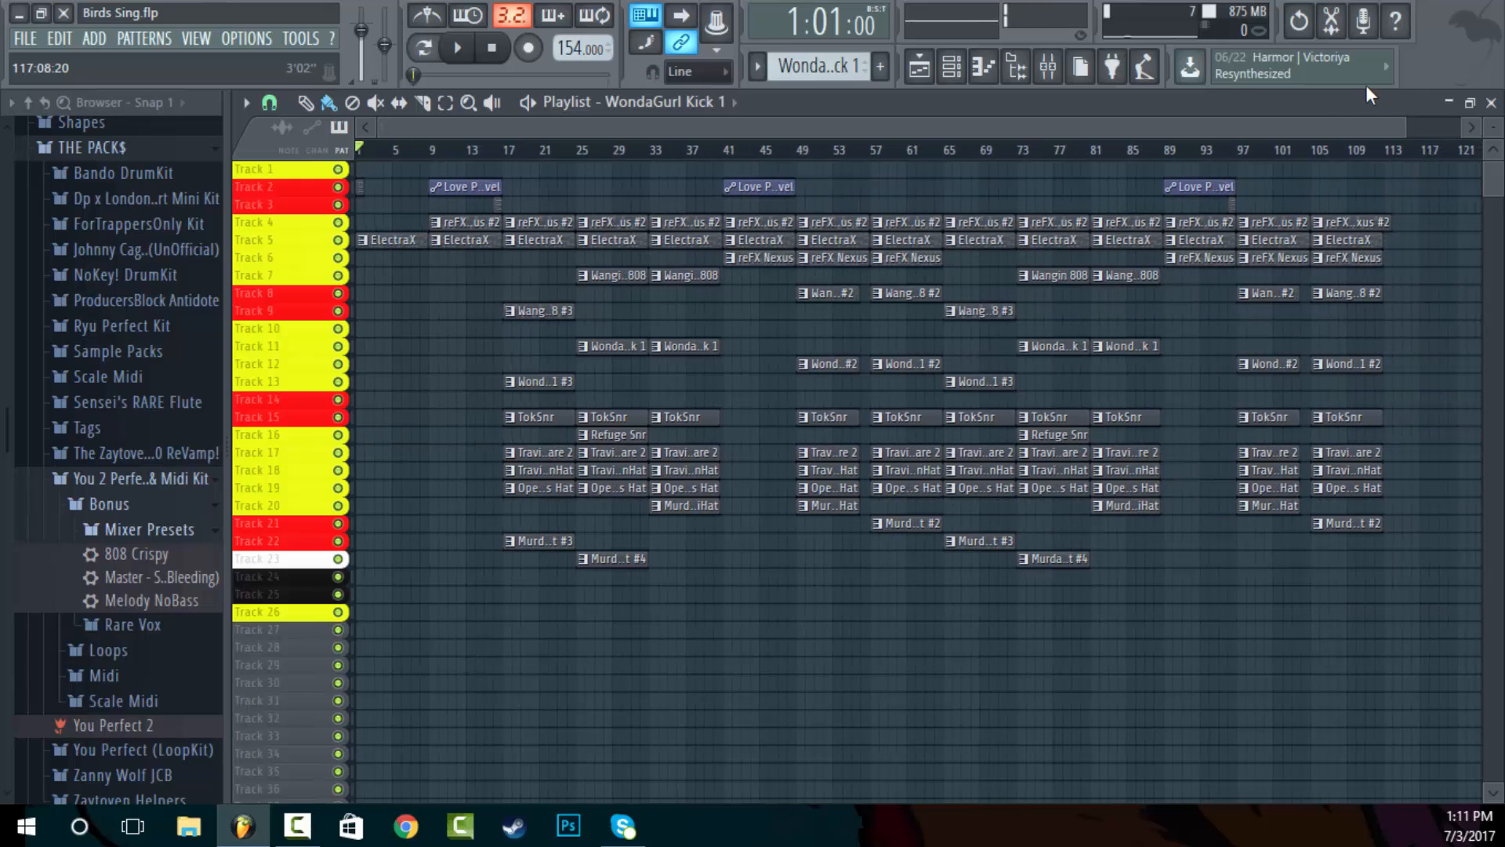